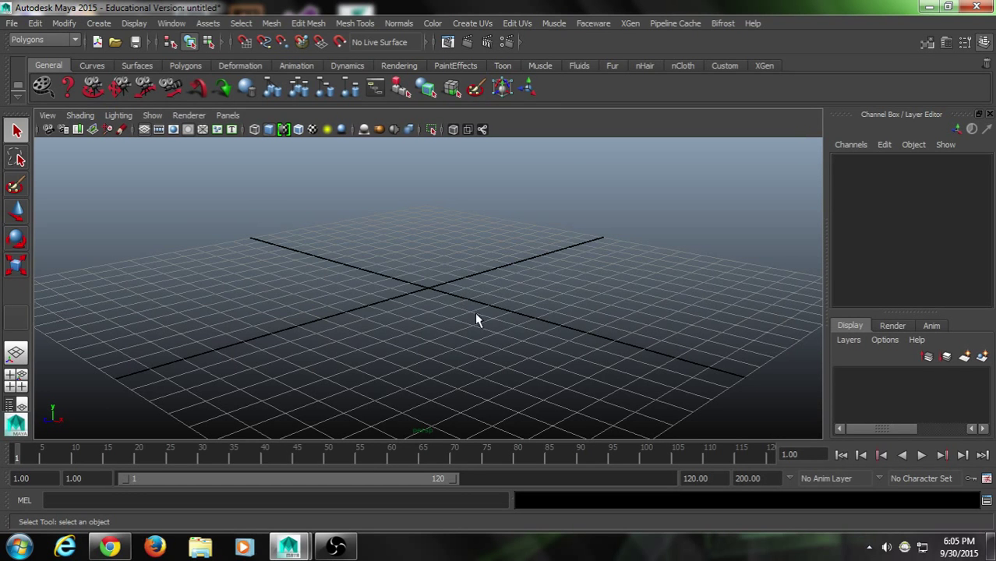
Step: Show the Polygons shelf and switch the workspace to the Persp/Outliner layout
scroll(475, 318, "up", 3)
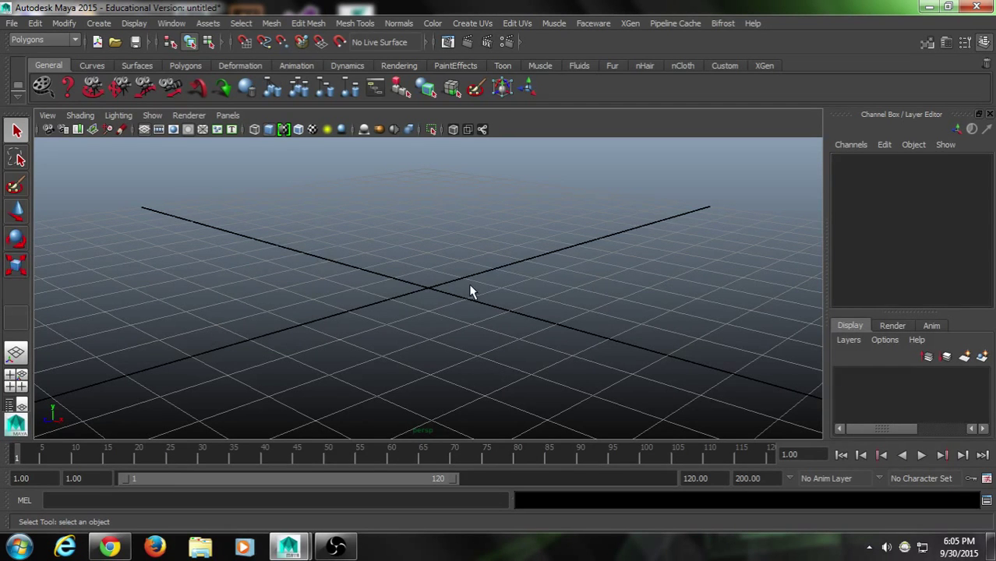
scroll(471, 292, "up", 2)
left_click(186, 65)
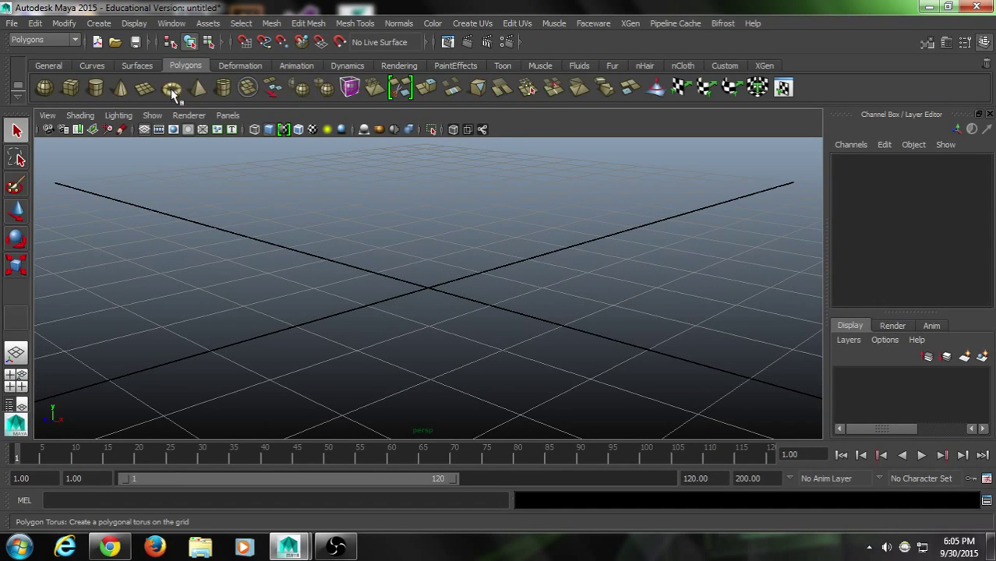
left_click_drag(507, 305, 502, 310, "alt")
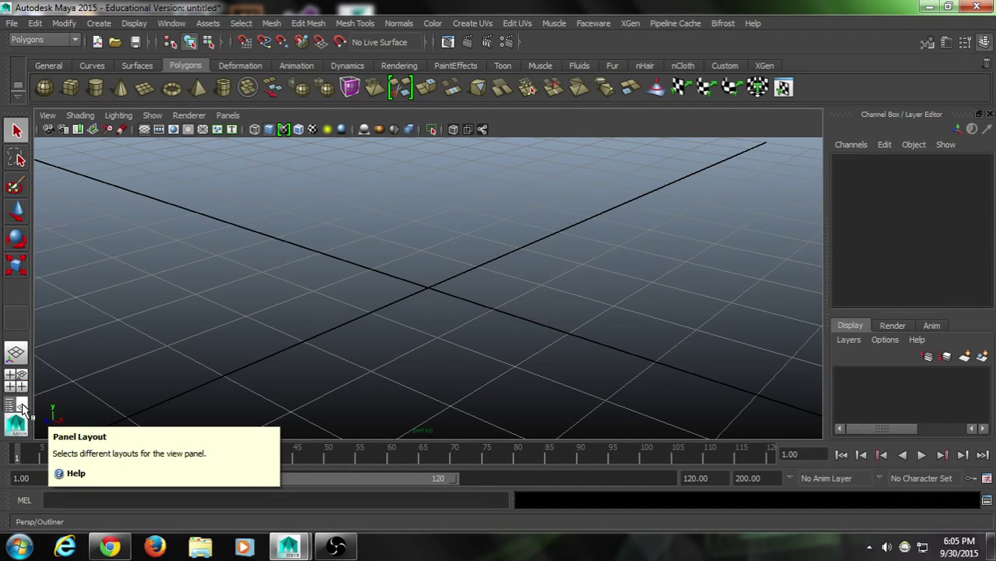
left_click(22, 407)
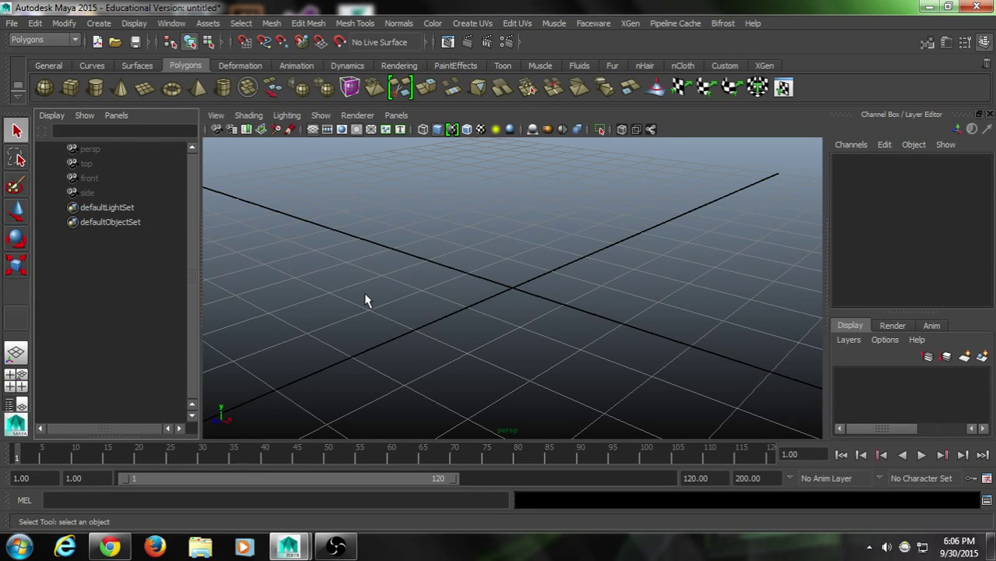
Step: Switch the workspace to the Hypershade/Render/Persp layout
key("space")
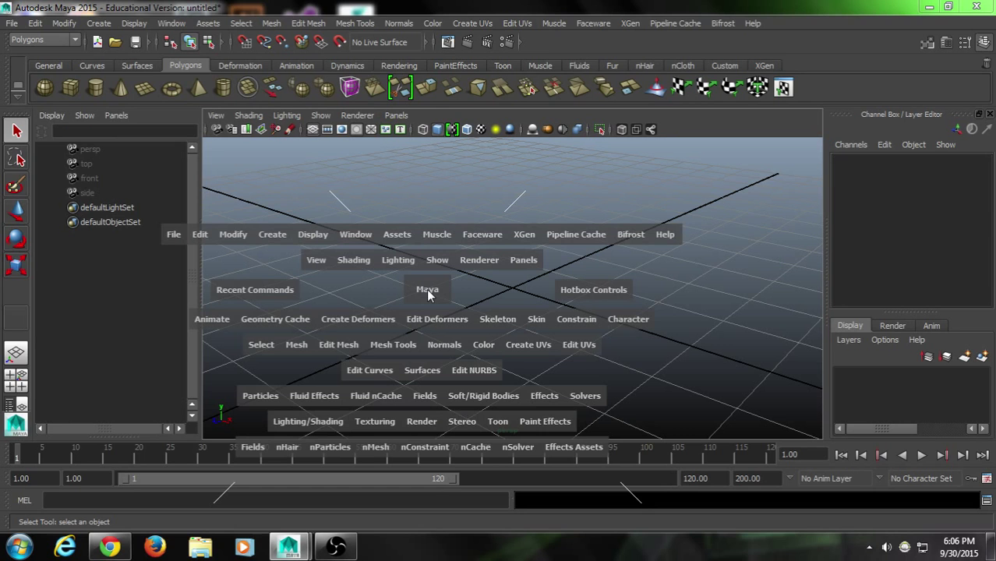
left_click(556, 167)
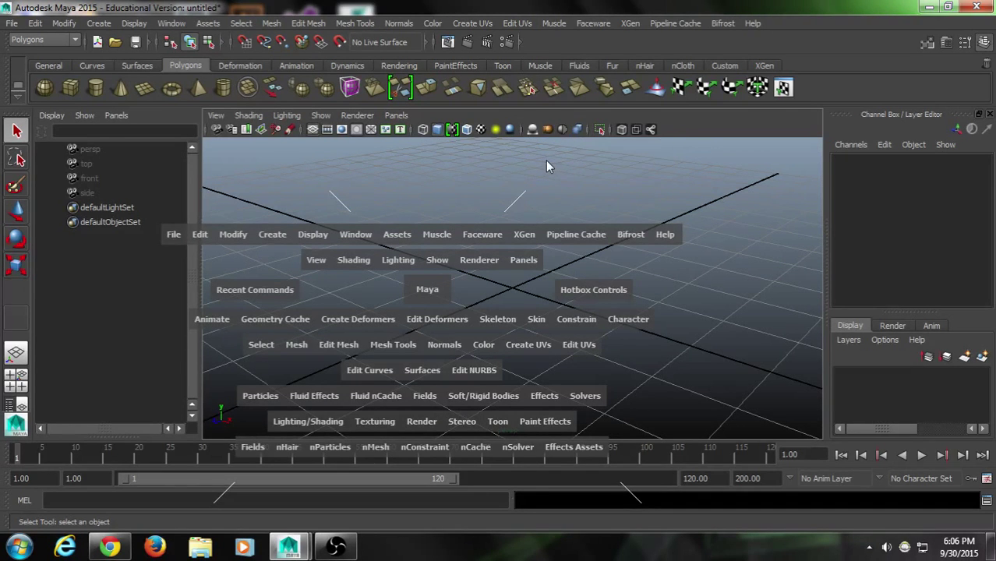
middle_click(546, 160)
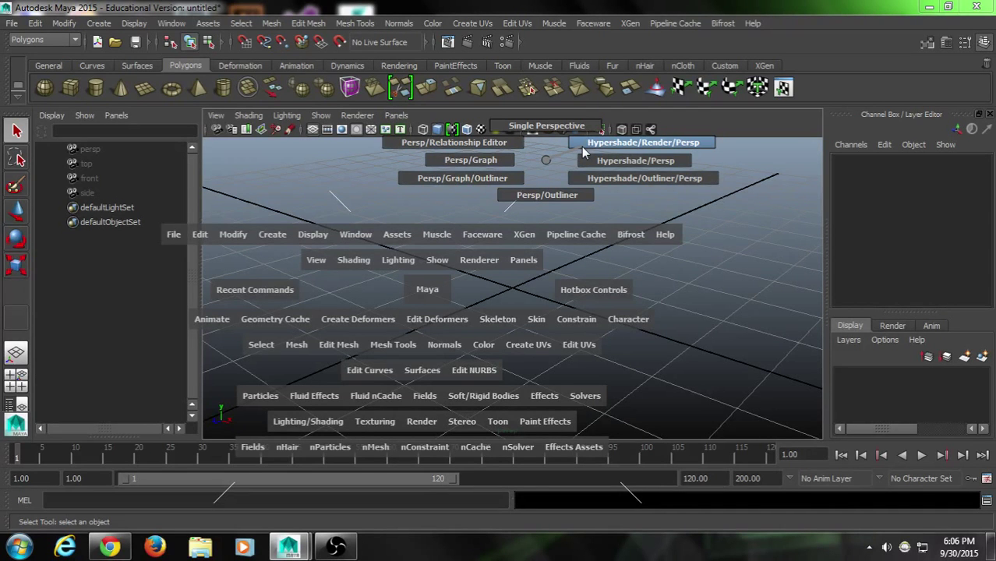
left_click(582, 147)
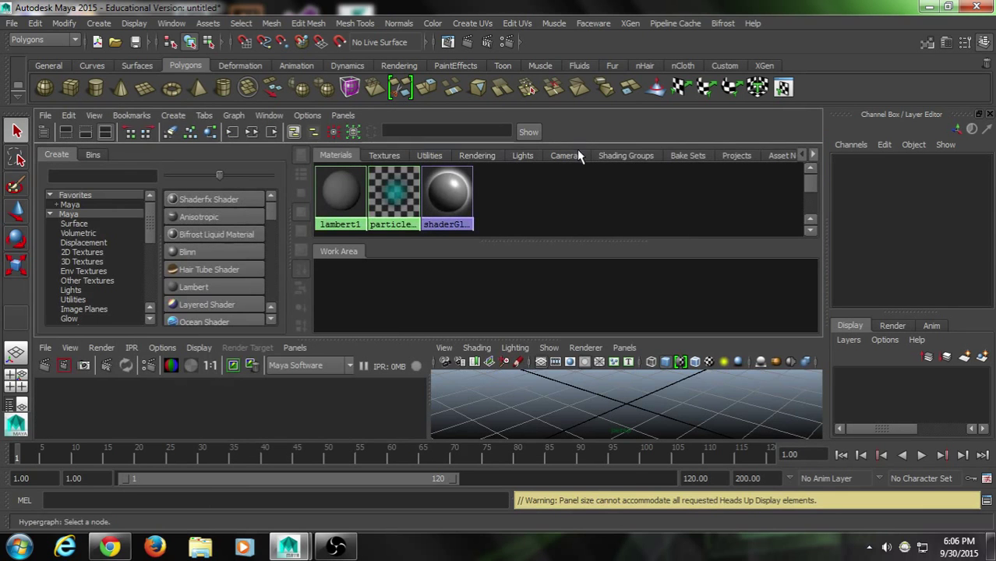
Step: Try to resize the Hypershade, Render View and perspective panes by moving the dividers between them
left_click(466, 345)
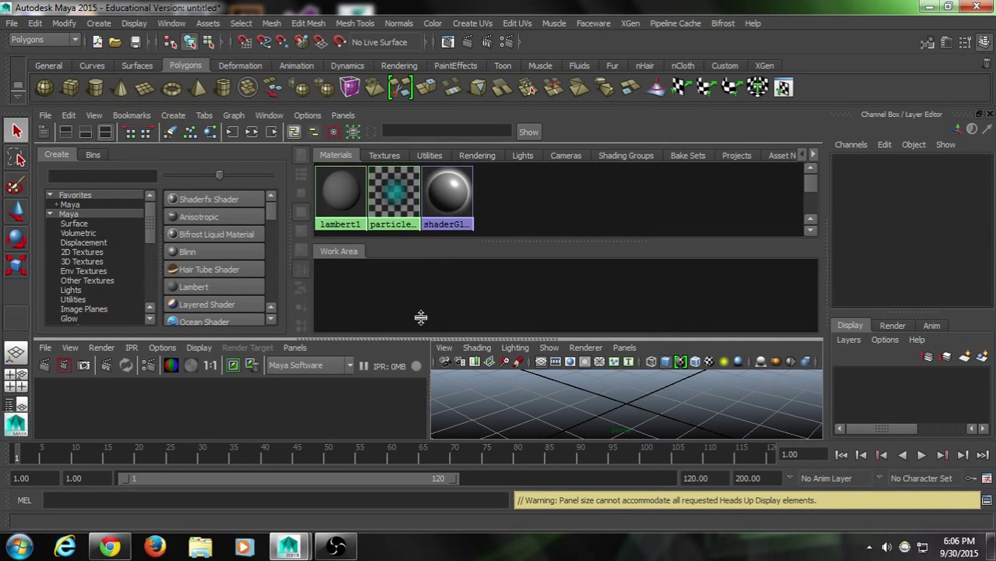
mouse_move(416, 382)
left_mouse_down()
mouse_move(382, 386)
mouse_move(420, 389)
left_mouse_up()
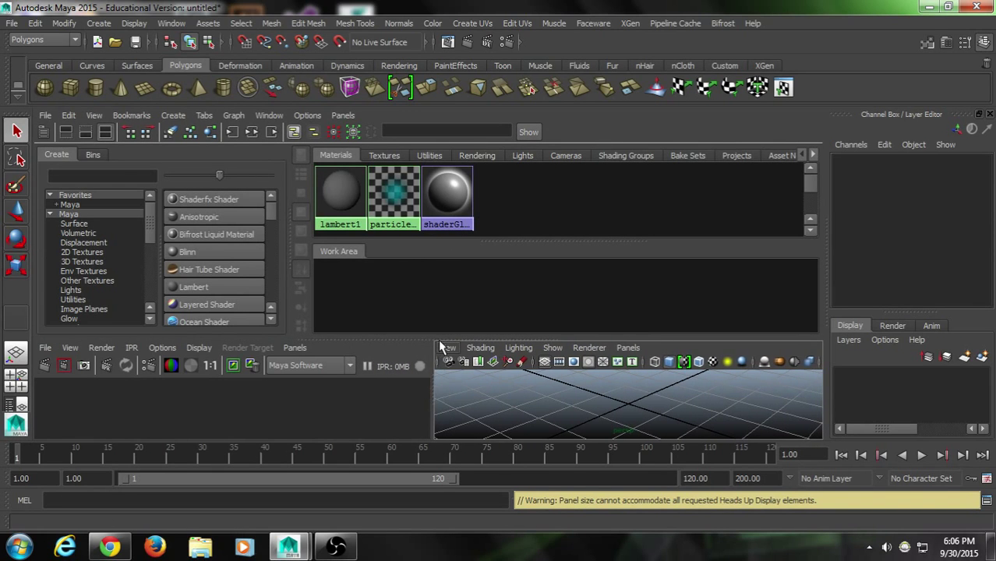
left_click_drag(438, 341, 427, 249)
left_click_drag(433, 393, 429, 389)
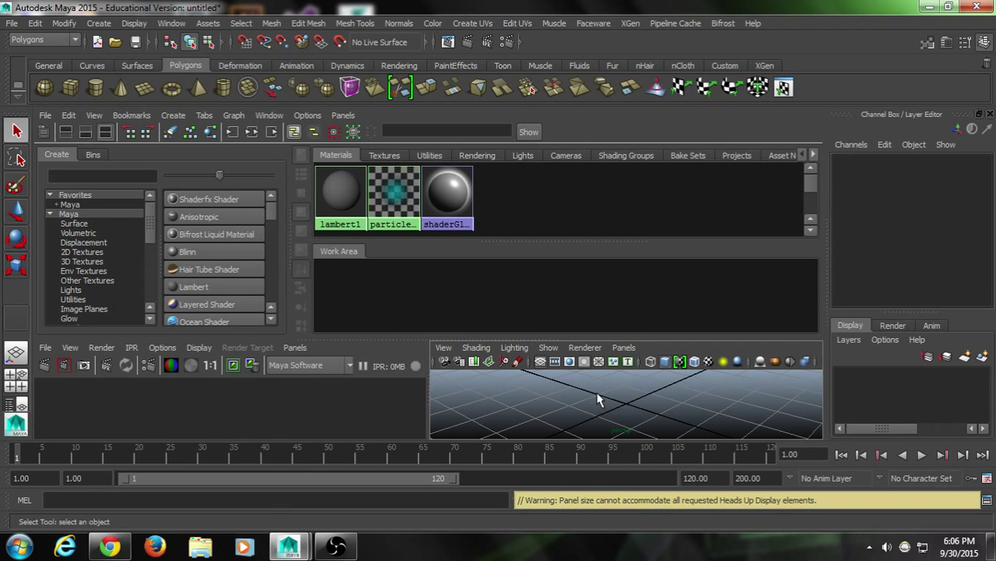
left_click_drag(591, 343, 575, 238)
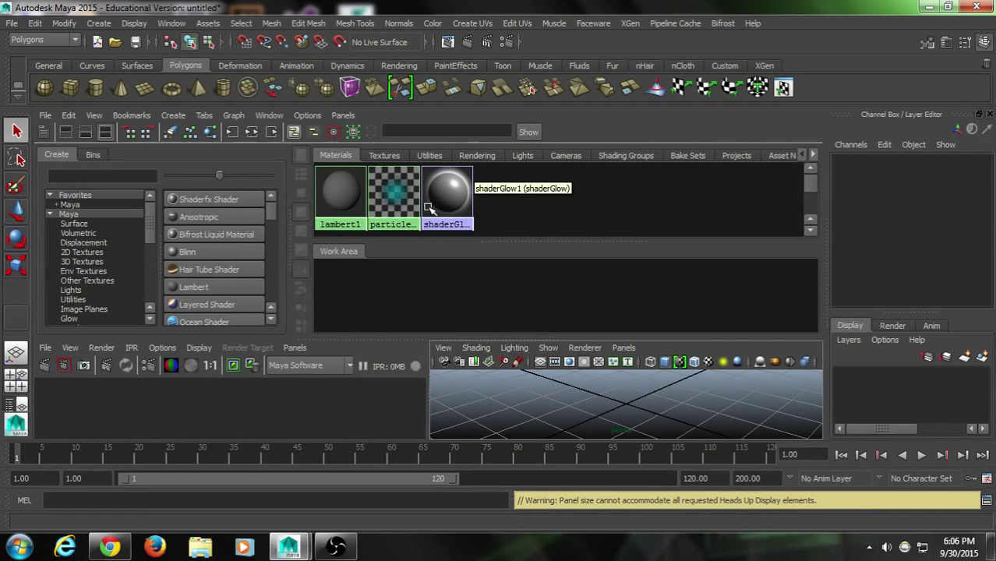
Step: Return to the Persp/Outliner layout and widen the Outliner to about half of the workspace
left_click(16, 404)
left_click_drag(196, 269, 333, 269)
left_click_drag(329, 222, 408, 223)
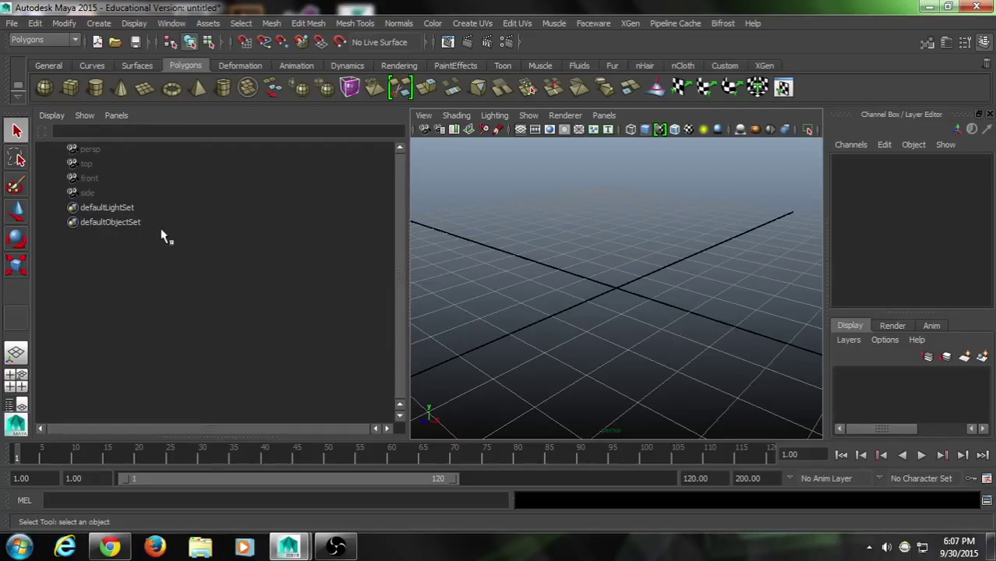
Step: Replace the Outliner with the UV Texture Editor and fit its whole grid in the pane
left_click(121, 114)
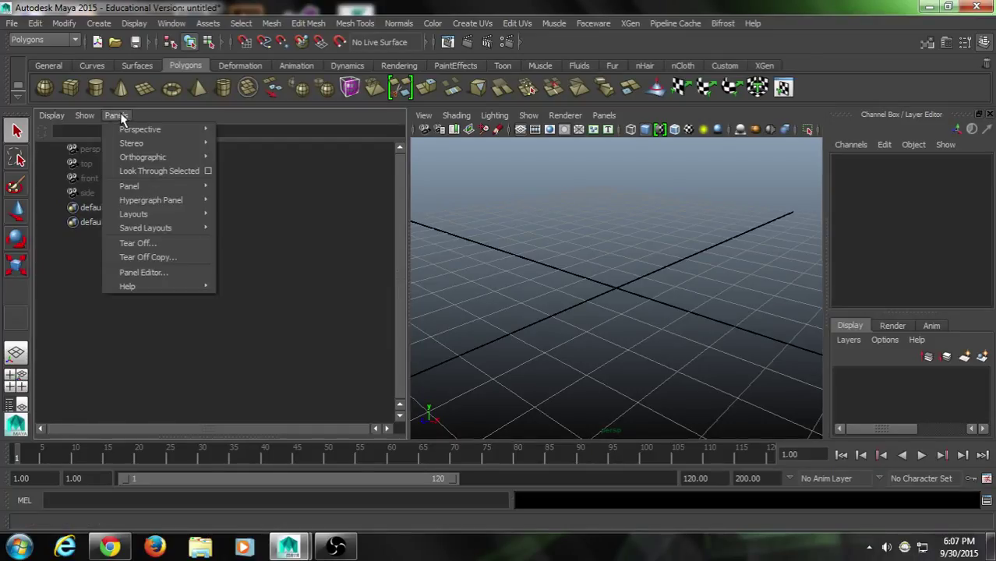
mouse_move(138, 186)
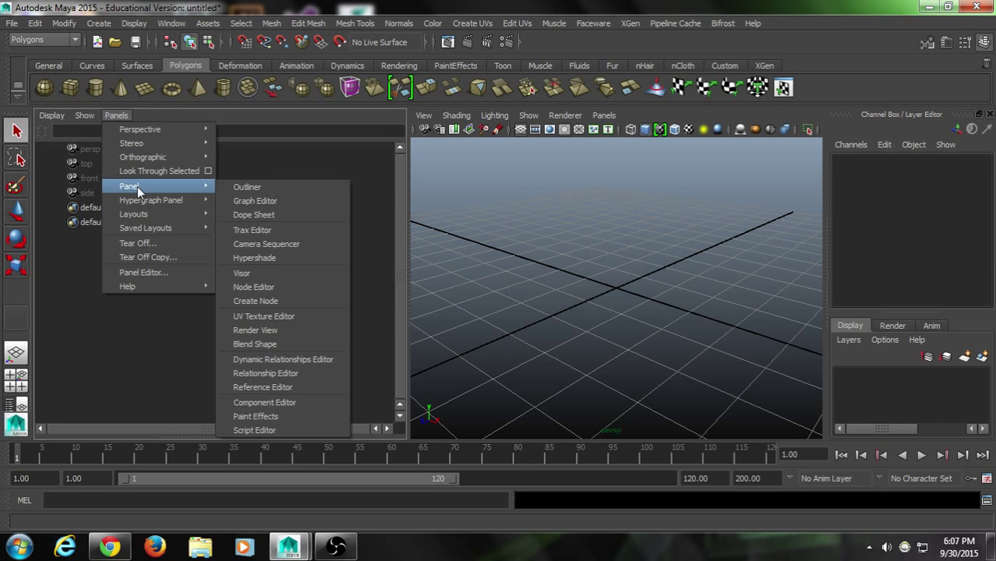
left_click(297, 316)
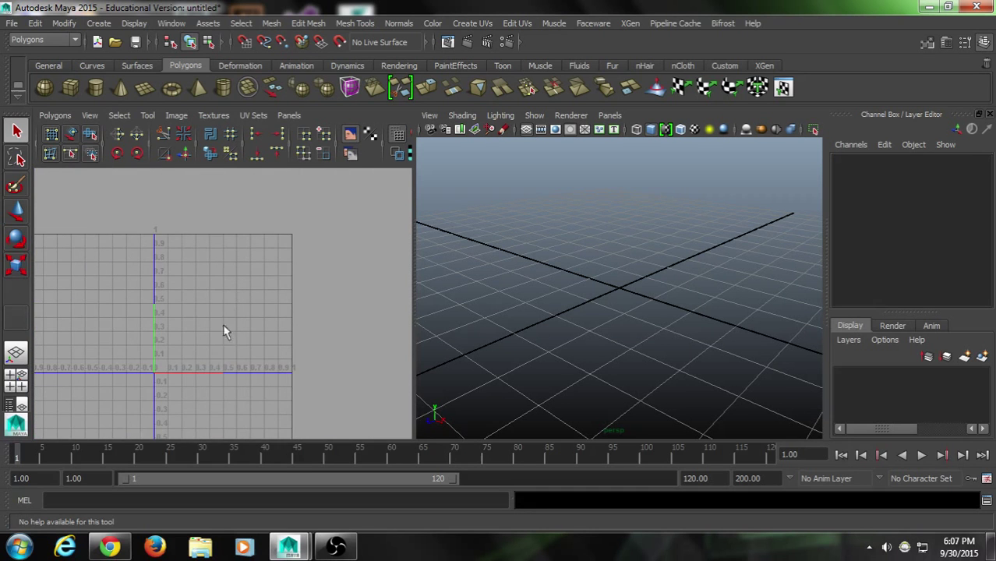
middle_click_drag(193, 358, 256, 302, "alt")
scroll(251, 309, "down", 2)
scroll(251, 309, "down", 2)
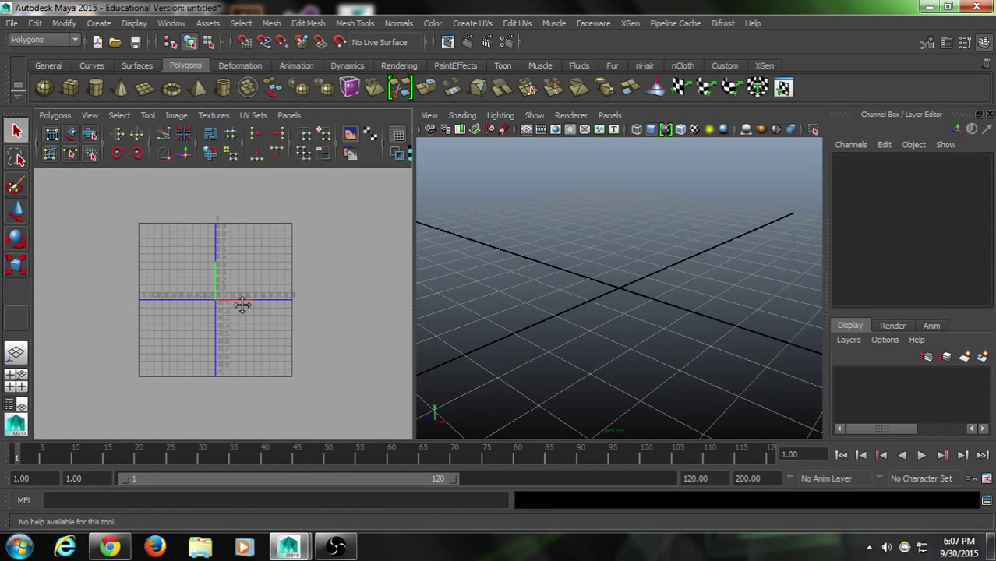
left_click_drag(607, 302, 581, 306, "alt")
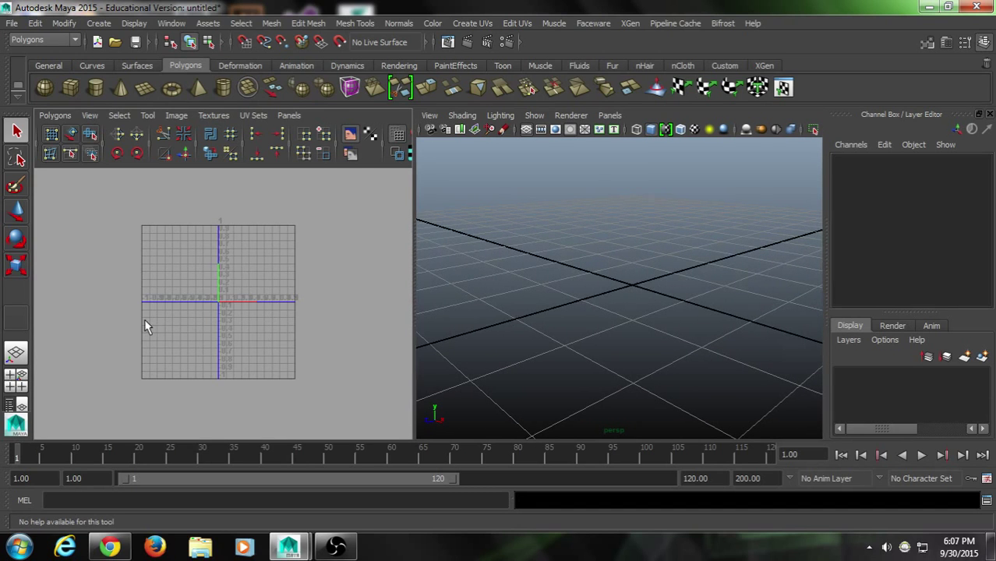
scroll(148, 328, "up", 3)
scroll(146, 319, "down", 2)
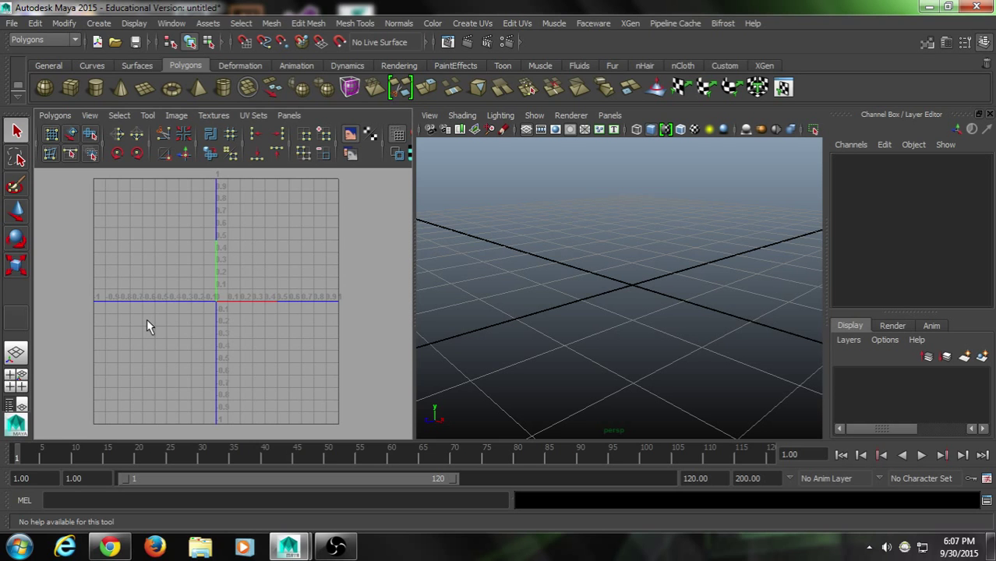
left_click(535, 115)
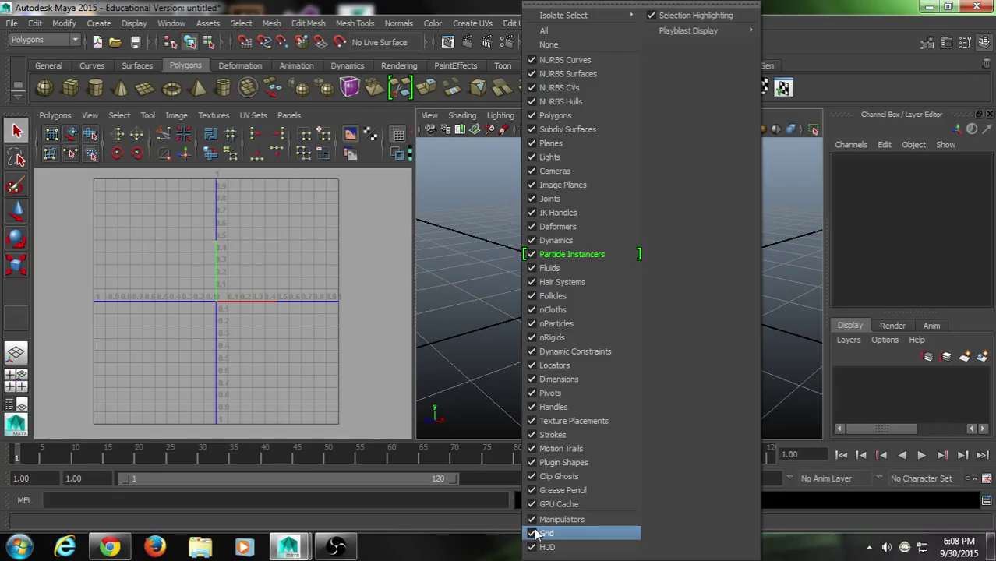
left_click(468, 6)
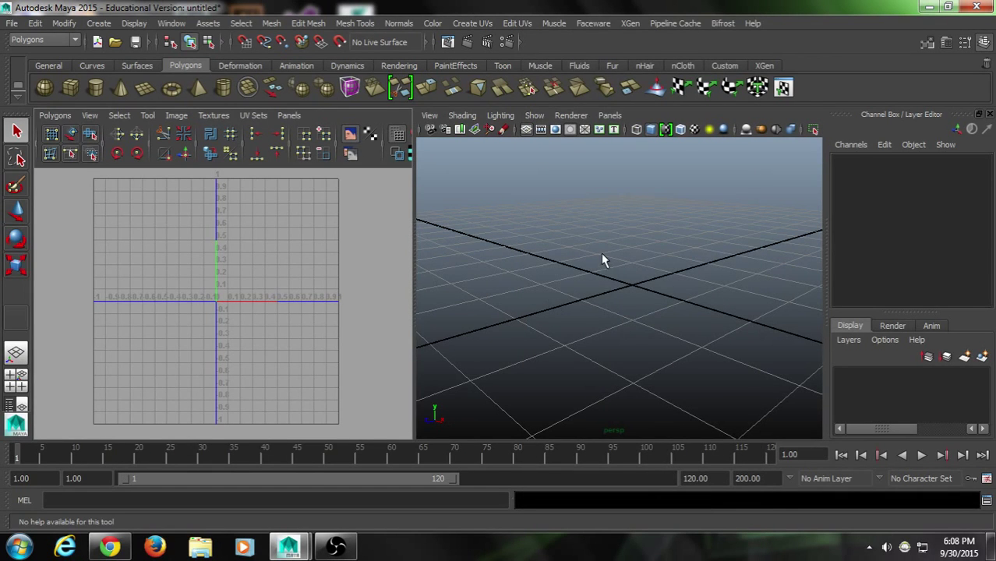
left_click_drag(602, 259, 607, 271, "alt")
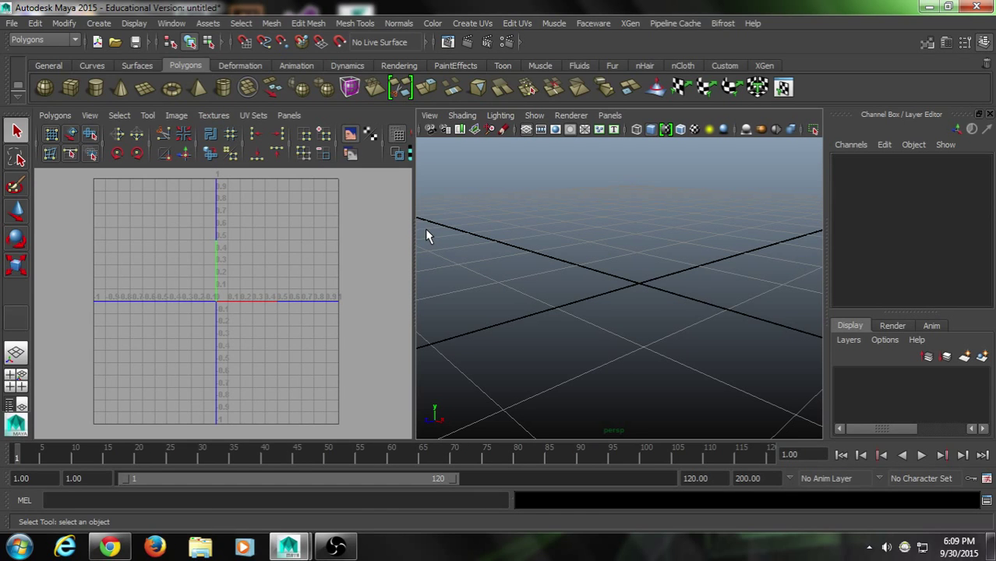
Step: Set the workspace's pane arrangement to Two Panes Side by Side
left_click(287, 116)
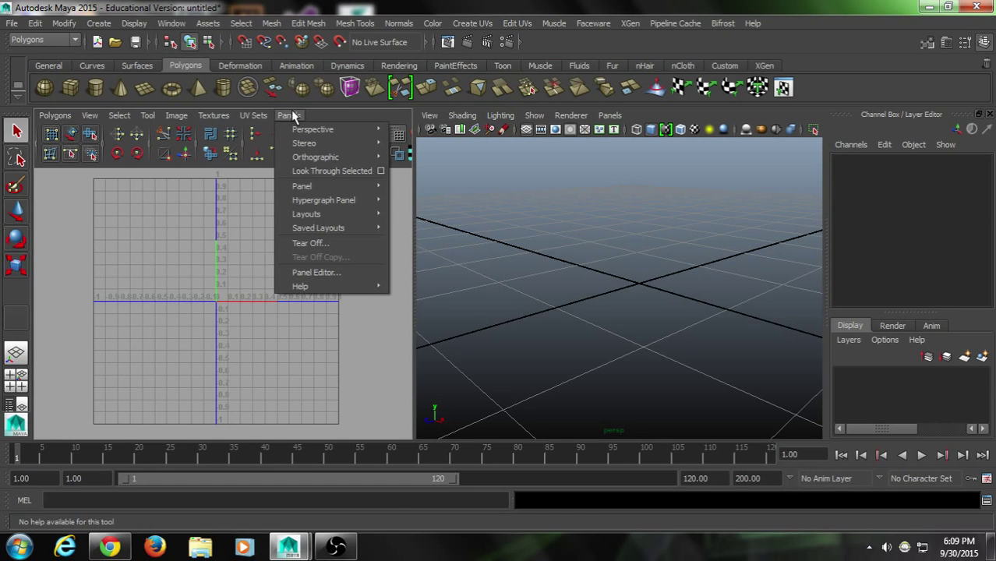
mouse_move(319, 188)
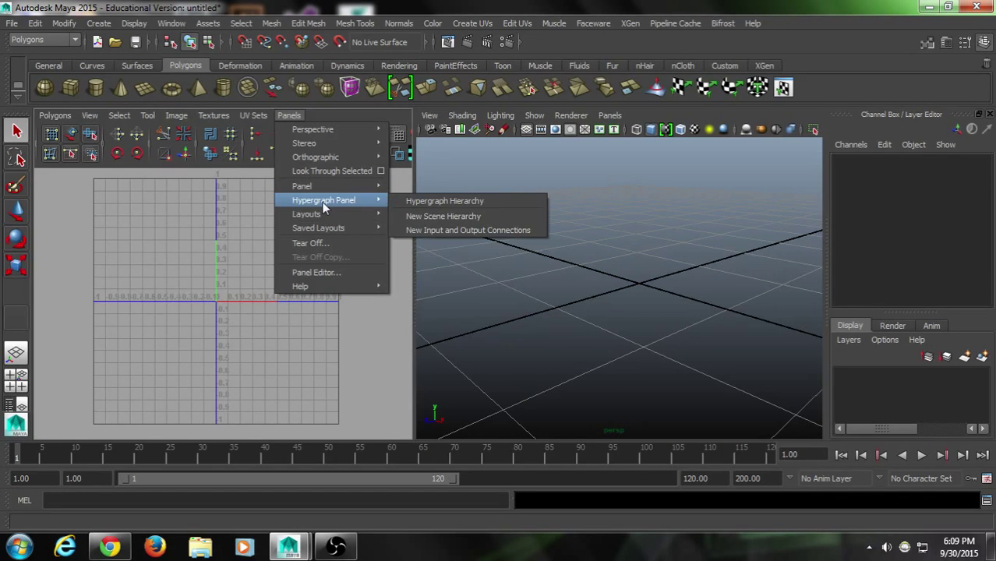
mouse_move(325, 218)
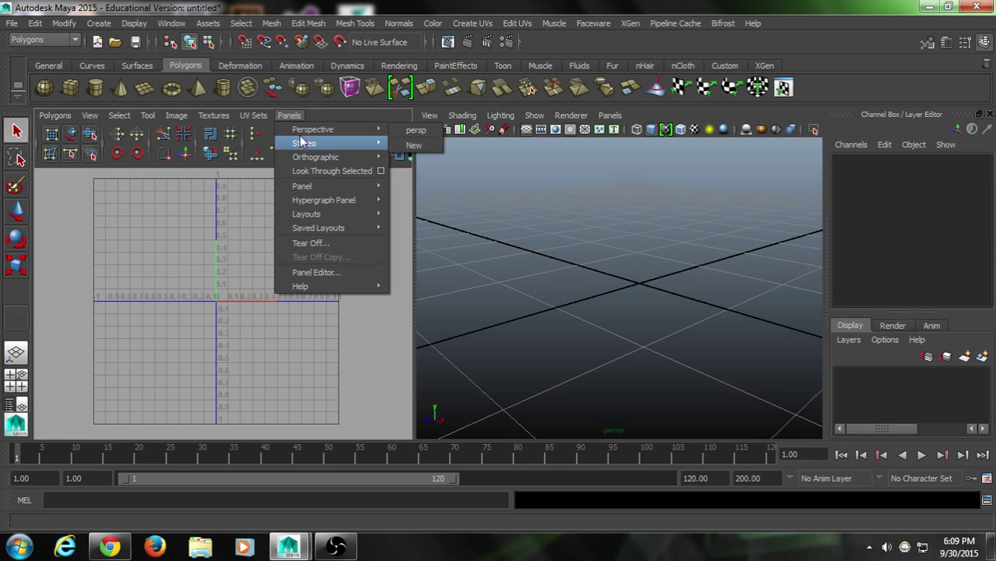
mouse_move(343, 201)
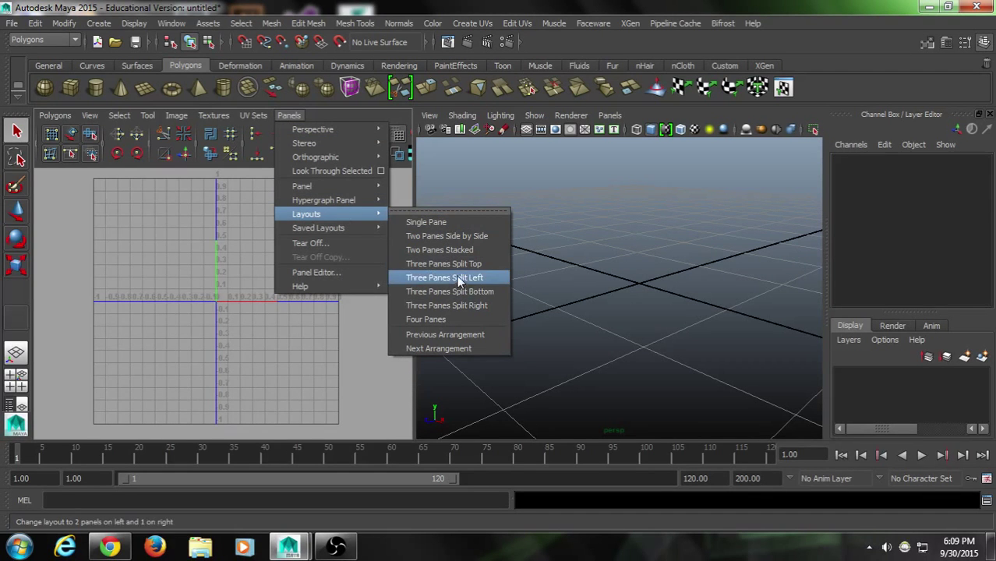
left_click(460, 236)
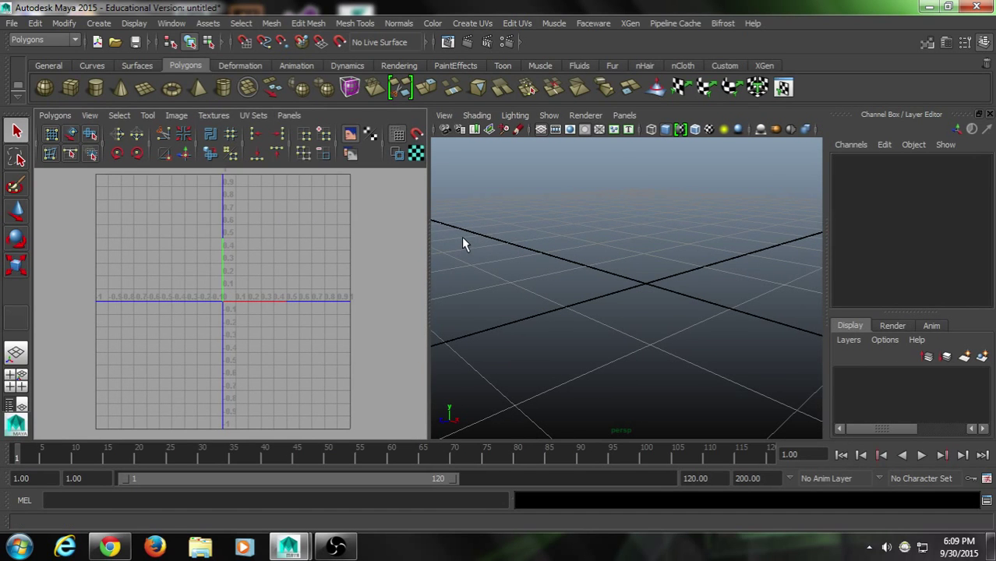
Step: Assign the persp perspective camera to the pane beside the UV Texture Editor
left_click(288, 115)
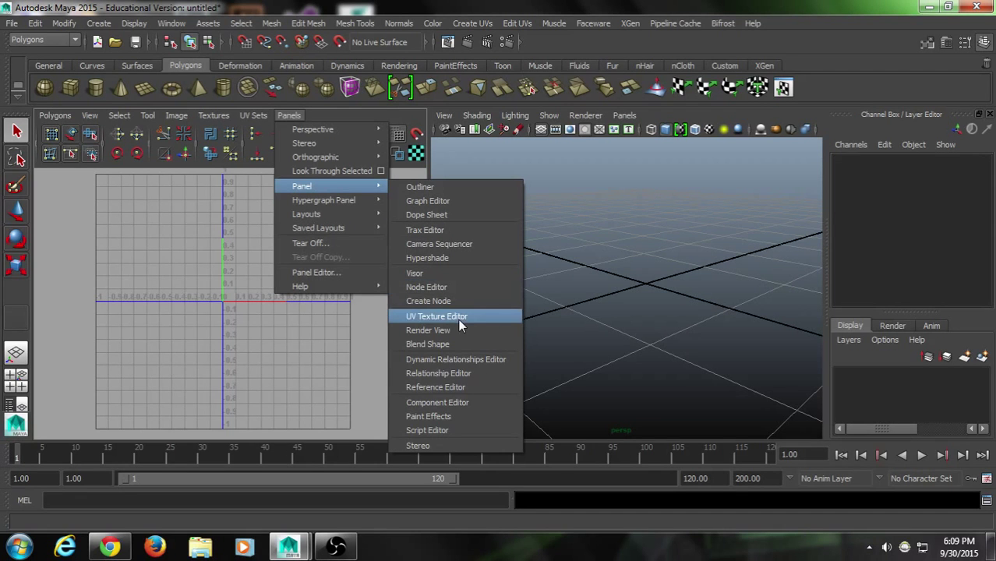
left_click(763, 218)
left_click(628, 115)
mouse_move(655, 129)
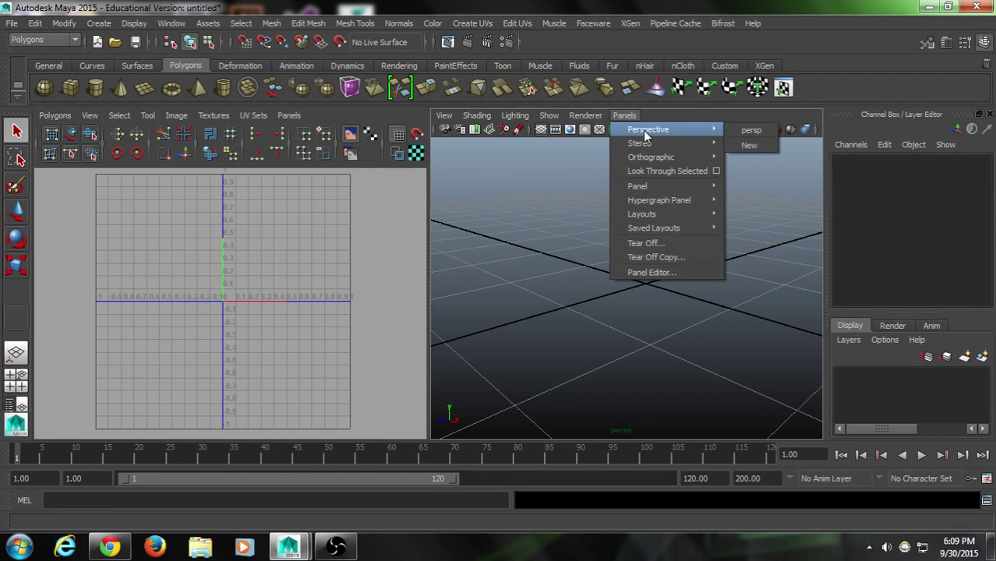
left_click(775, 130)
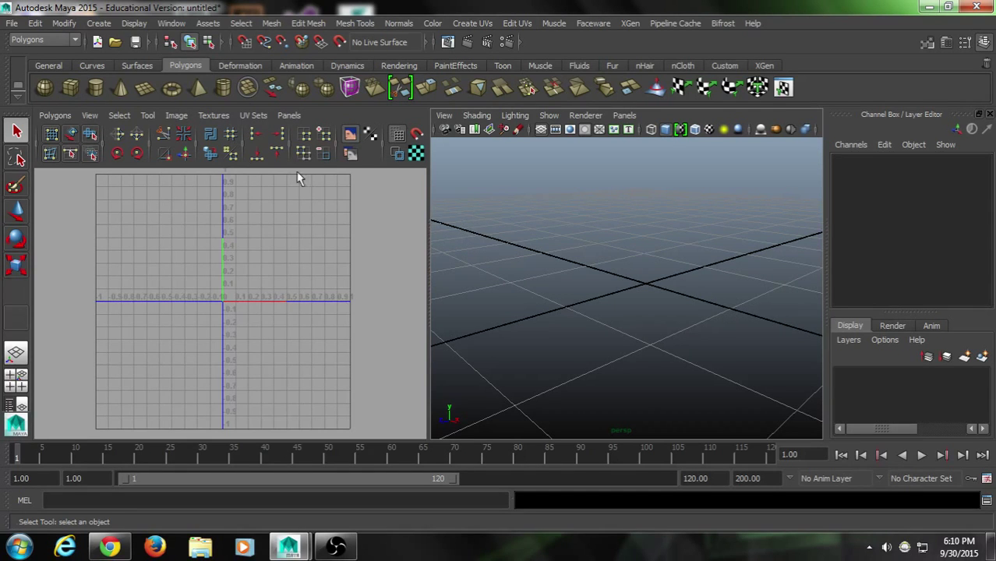
left_click(288, 116)
mouse_move(310, 202)
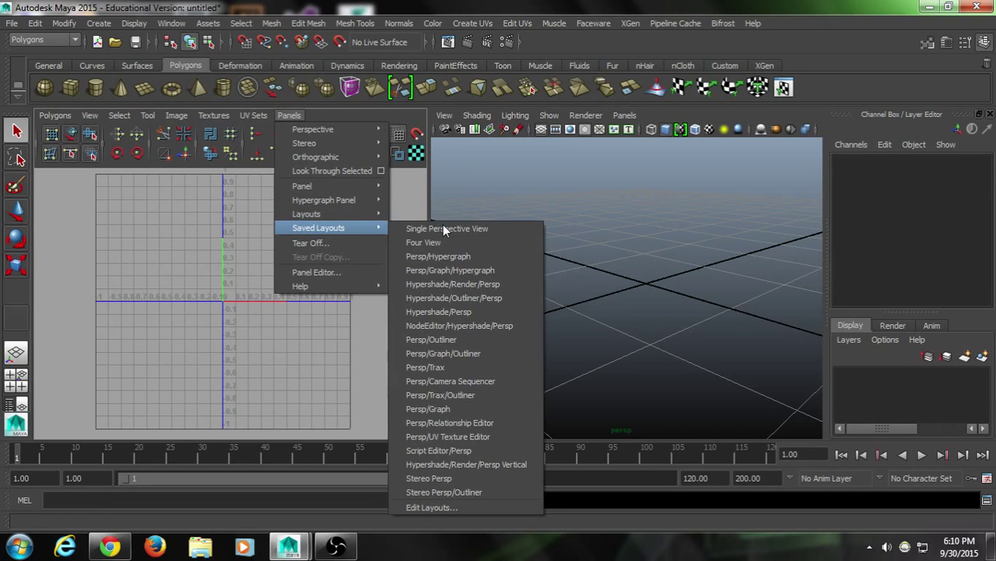
mouse_move(373, 214)
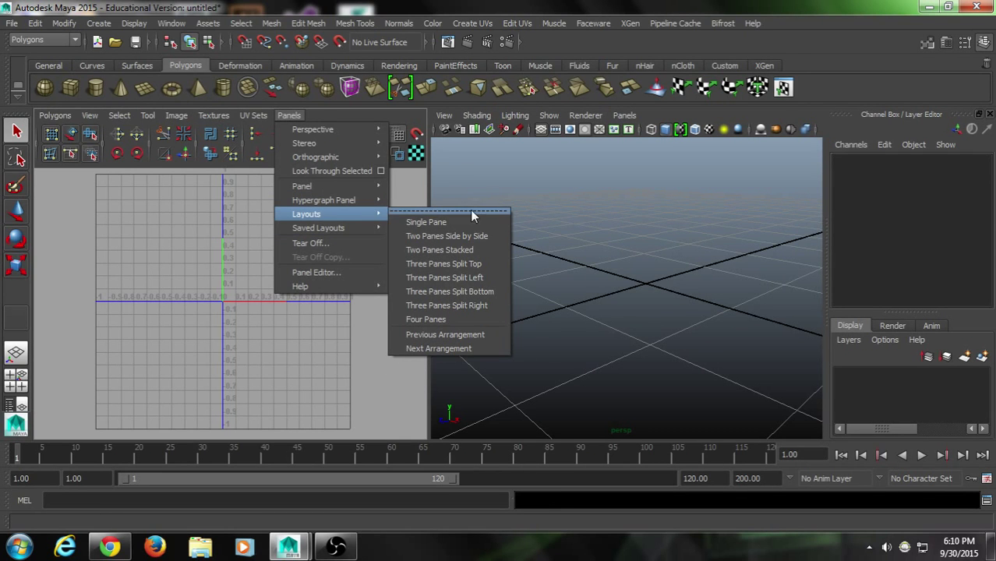
left_click(568, 203)
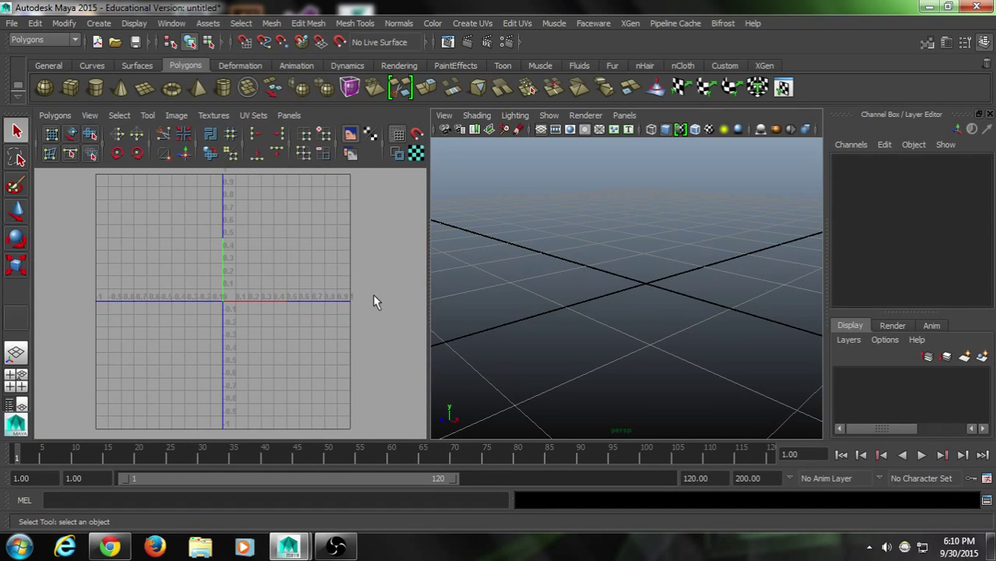
scroll(374, 298, "down", 2)
scroll(374, 296, "up", 3)
scroll(366, 293, "down", 2)
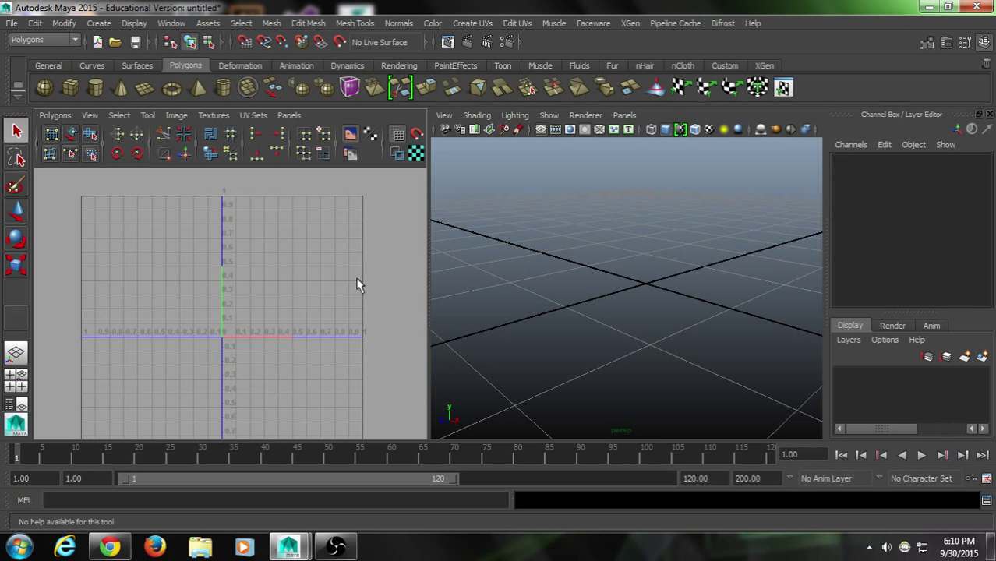
scroll(357, 286, "down", 1)
key("f")
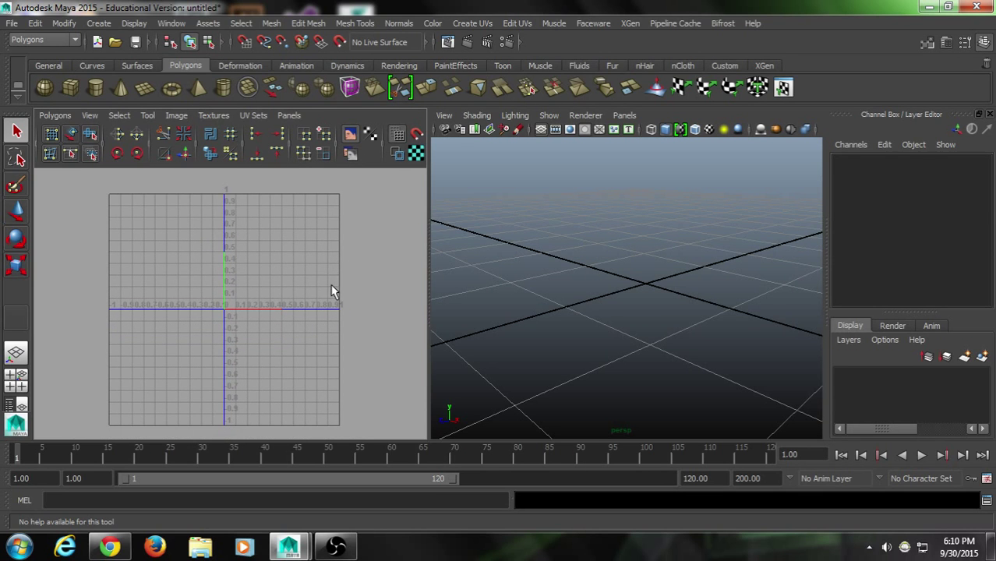
Step: Frame the 0 to 1 square of the grid in the UV Texture Editor
scroll(331, 292, "up", 2)
middle_click_drag(318, 258, 239, 308, "alt")
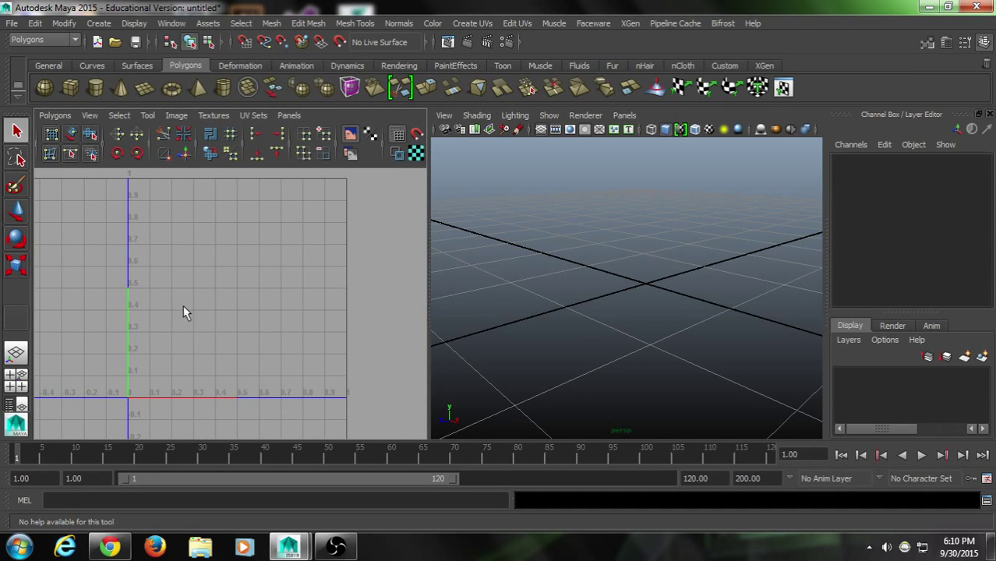
Step: Switch to Chrome and search Google for "3d maya uvs" in a new tab
left_click(110, 548)
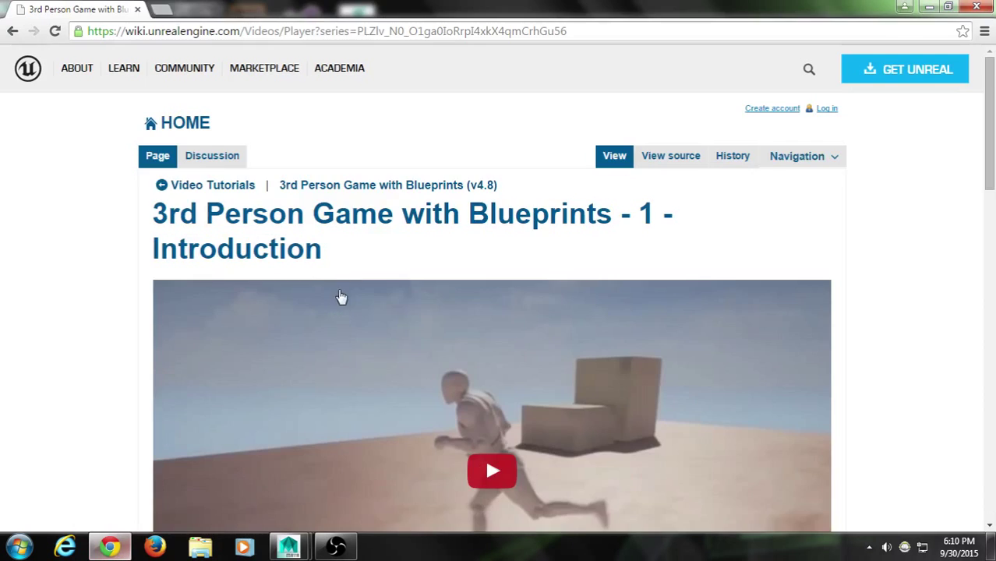
left_click(173, 11)
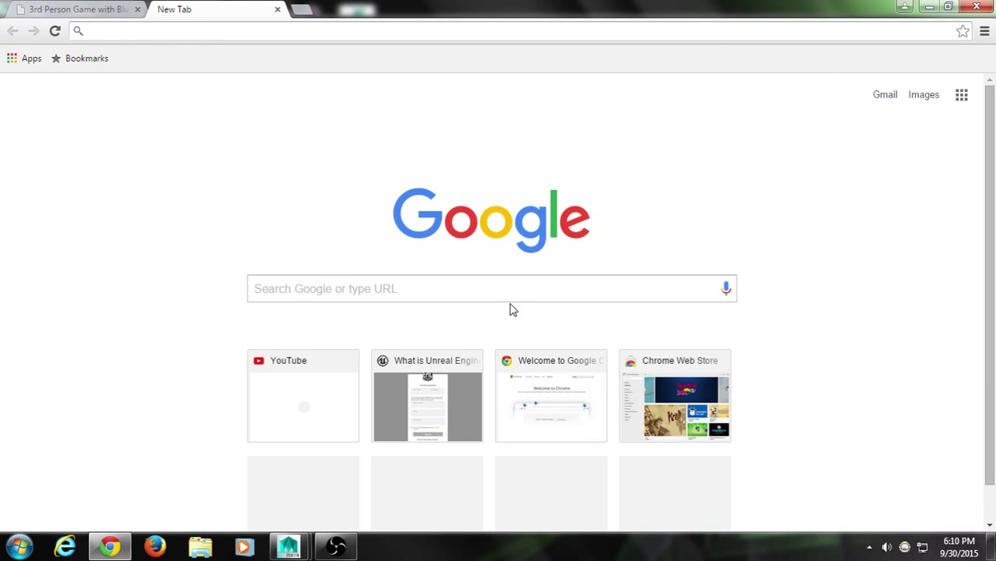
triple_click(510, 292)
left_click(273, 271)
left_click(281, 285)
type("unv")
key("BackSpace")
key("BackSpace")
type("vs")
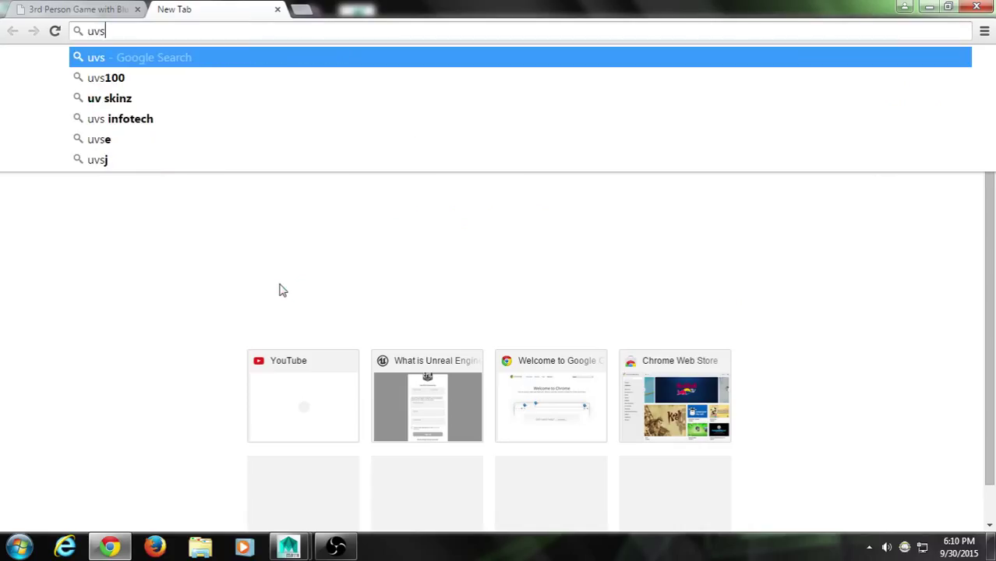
key("BackSpace")
key("BackSpace")
key("BackSpace")
type("3d maya uvs")
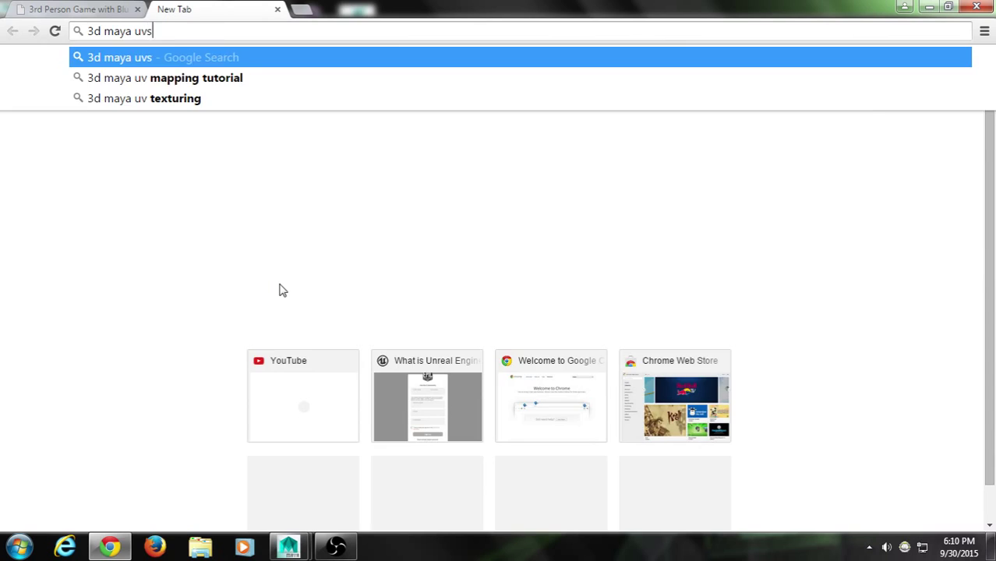
key("Return")
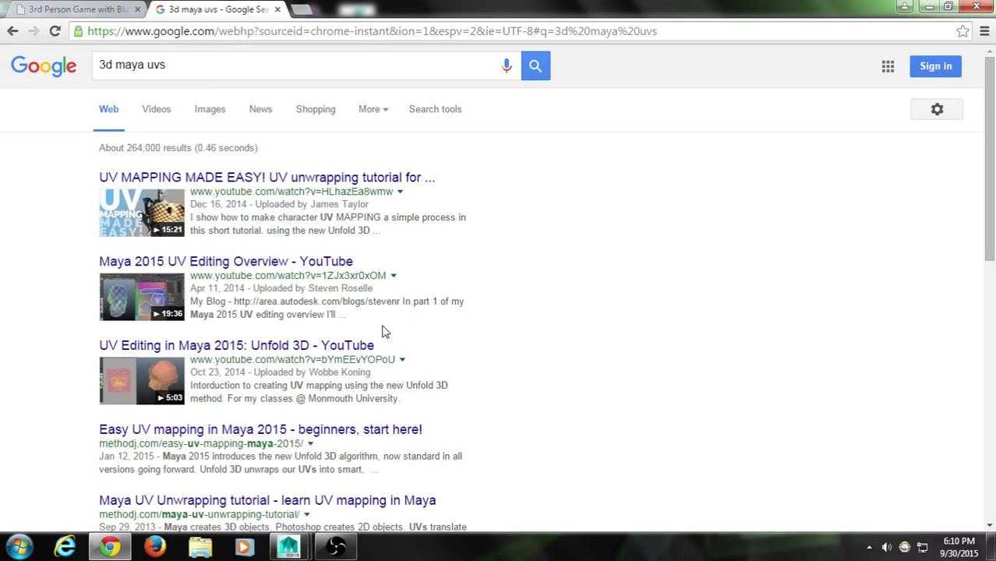
Step: Show the image results and preview the unwrapped UV layout from jameskyle.net
left_click(208, 127)
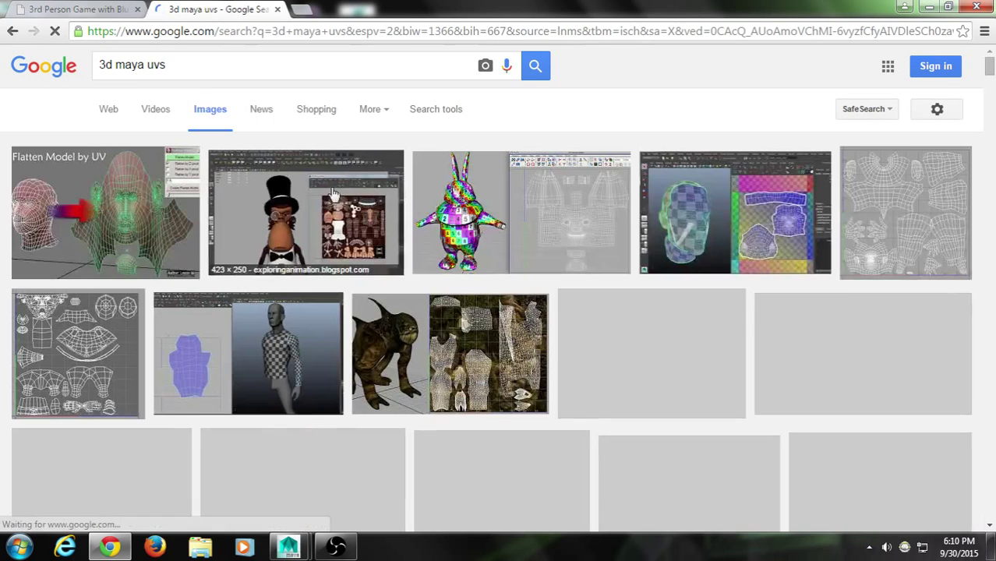
left_click(97, 421)
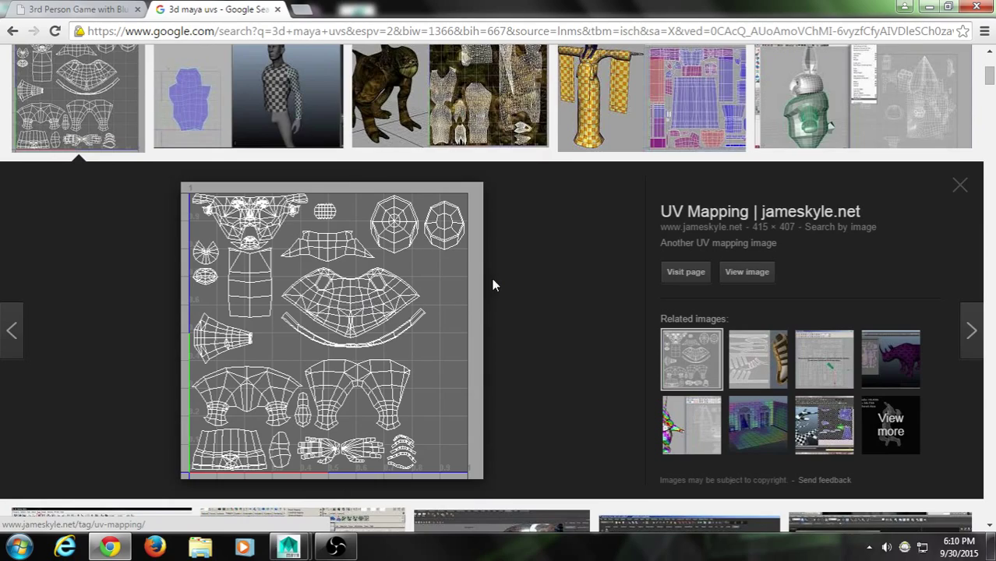
scroll(388, 269, "up", 2)
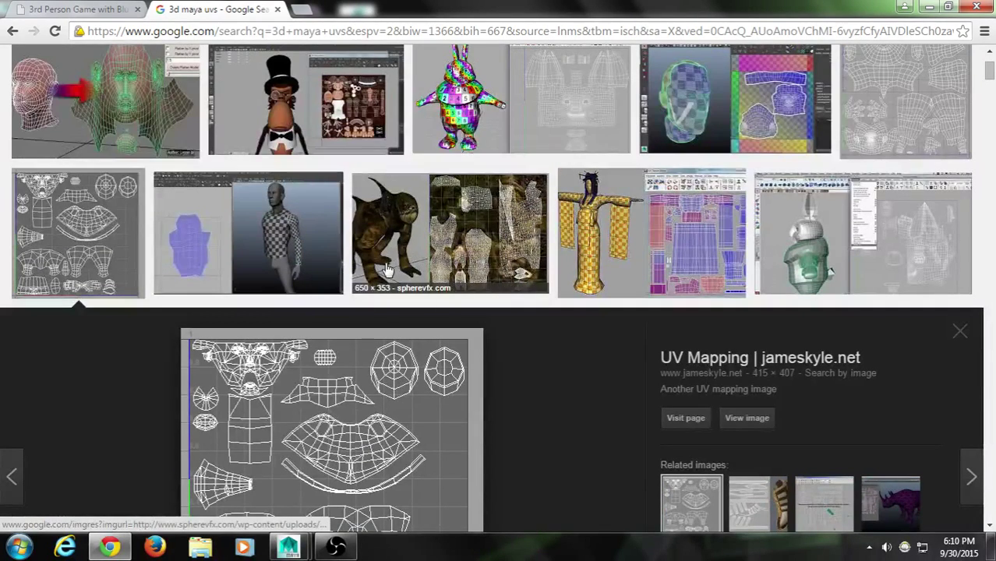
Step: Browse further UV layout examples in the image results and preview the one from digitaltutors.com
scroll(384, 259, "down", 6)
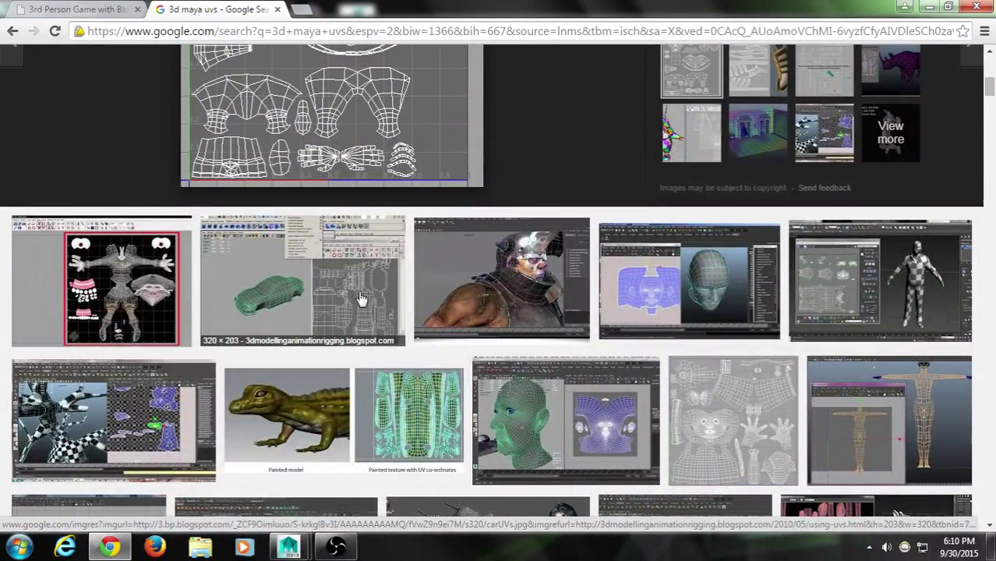
scroll(361, 298, "down", 2)
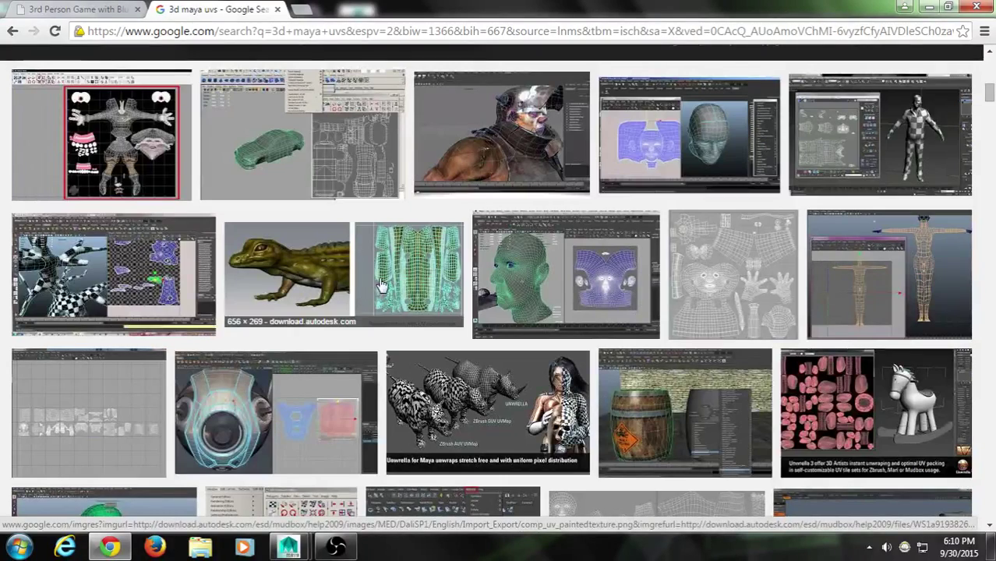
scroll(374, 286, "down", 4)
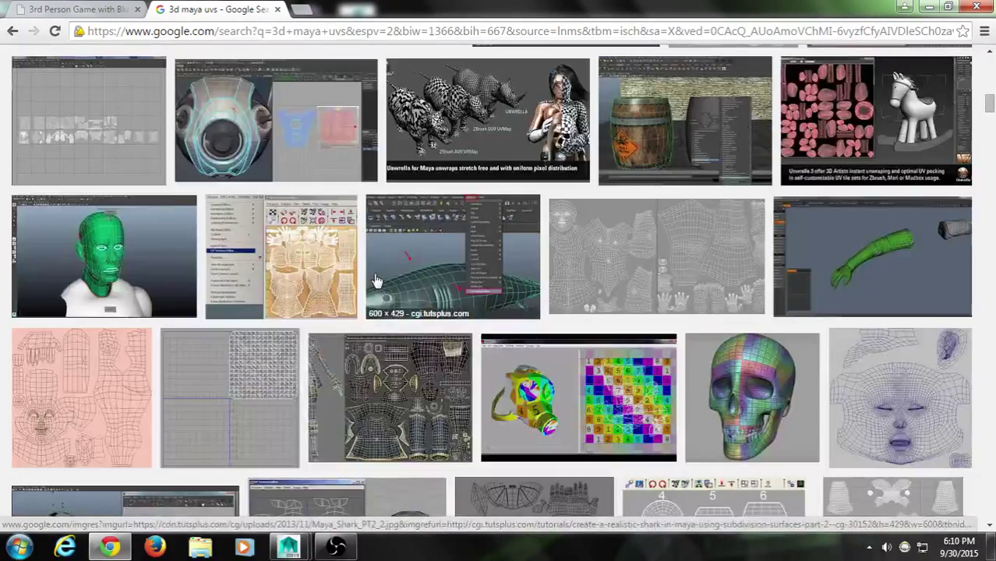
scroll(374, 282, "down", 3)
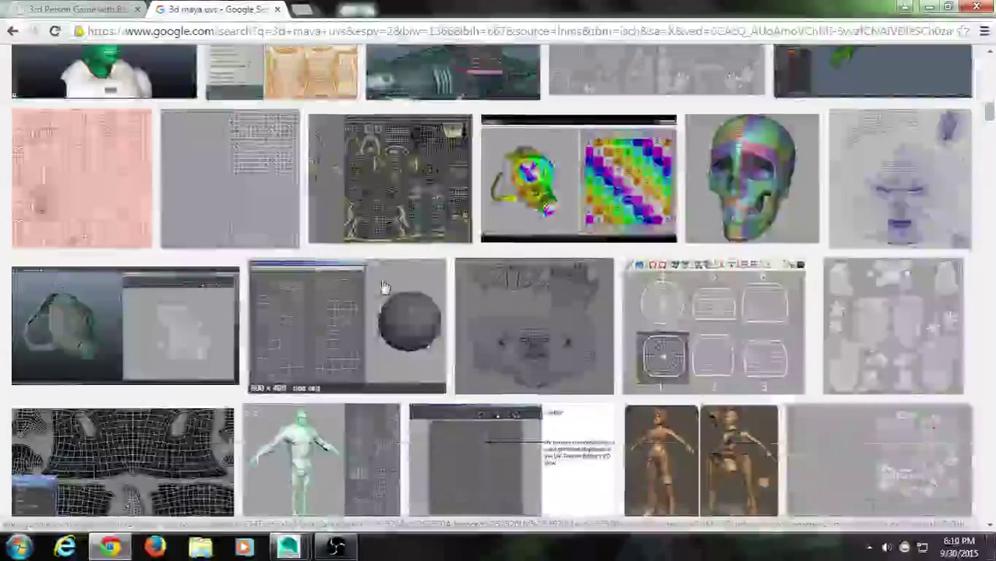
scroll(394, 283, "down", 3)
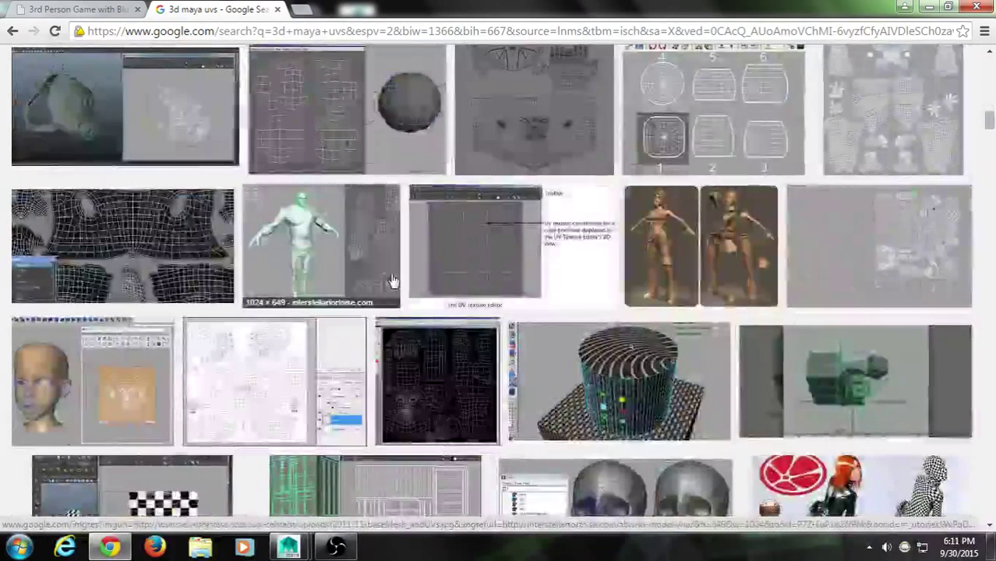
scroll(394, 282, "down", 2)
scroll(393, 282, "up", 4)
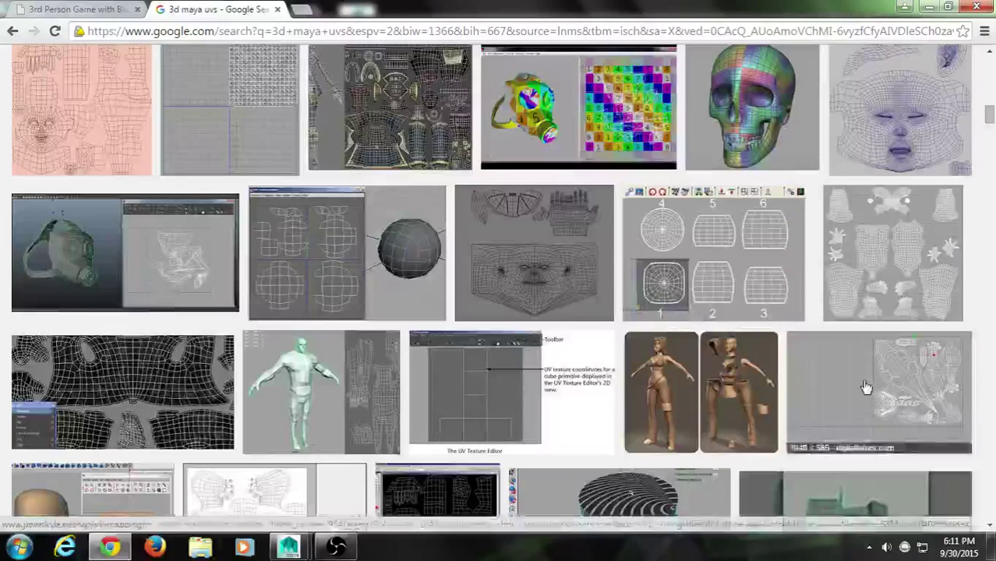
left_click(873, 390)
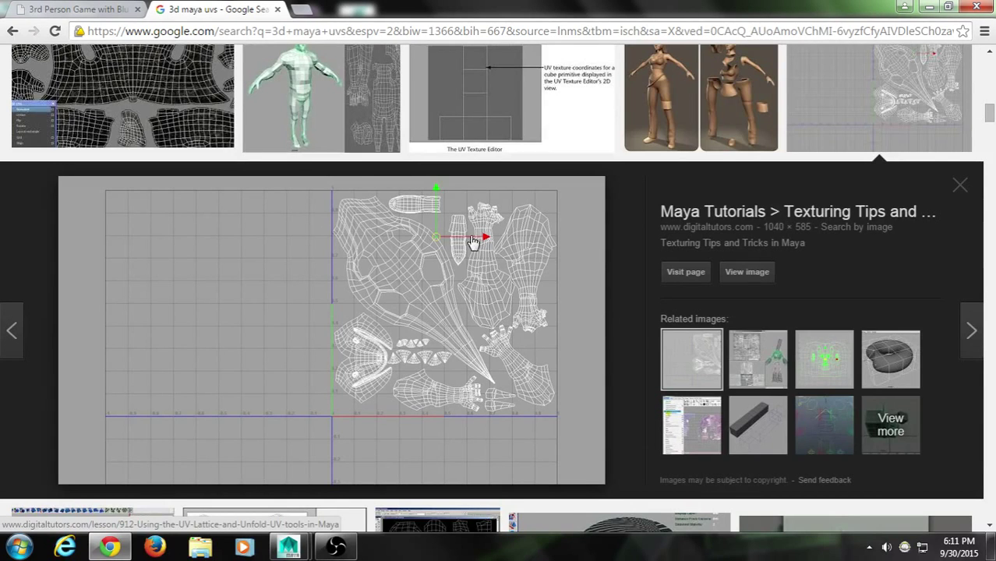
Step: Preview the textured creature with its UV layout from spherevfx.com and return to Maya
scroll(530, 321, "up", 5)
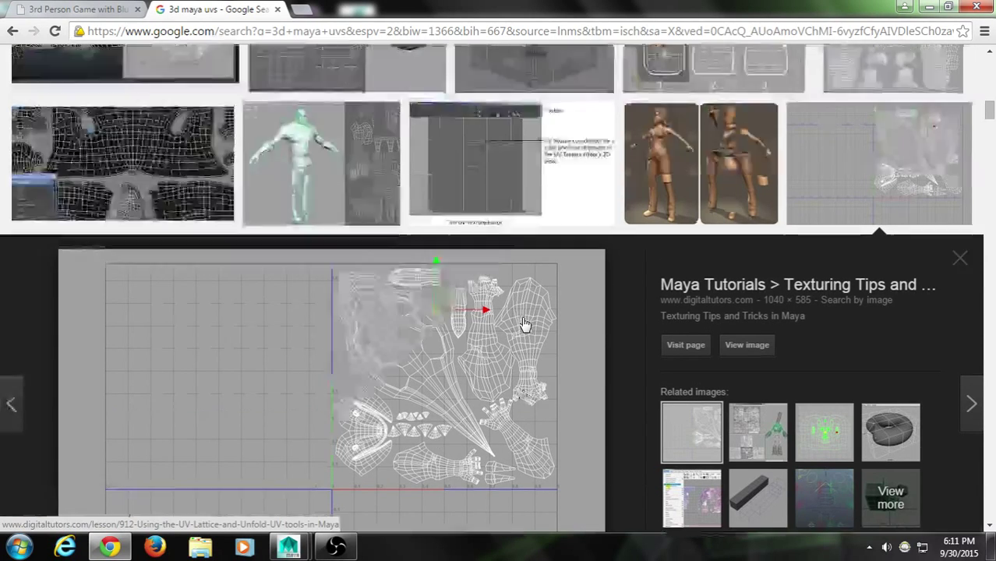
scroll(521, 317, "up", 10)
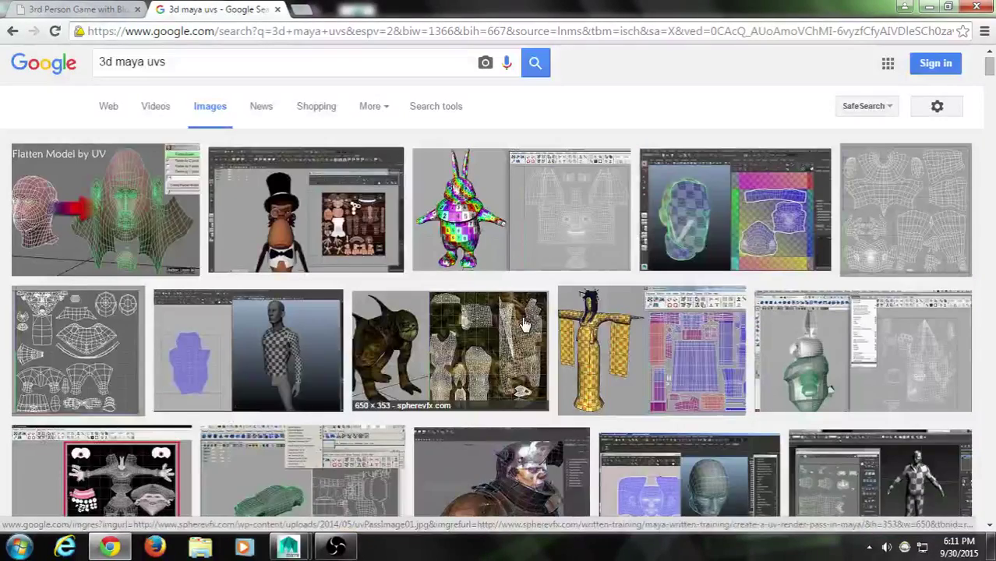
left_click(525, 324)
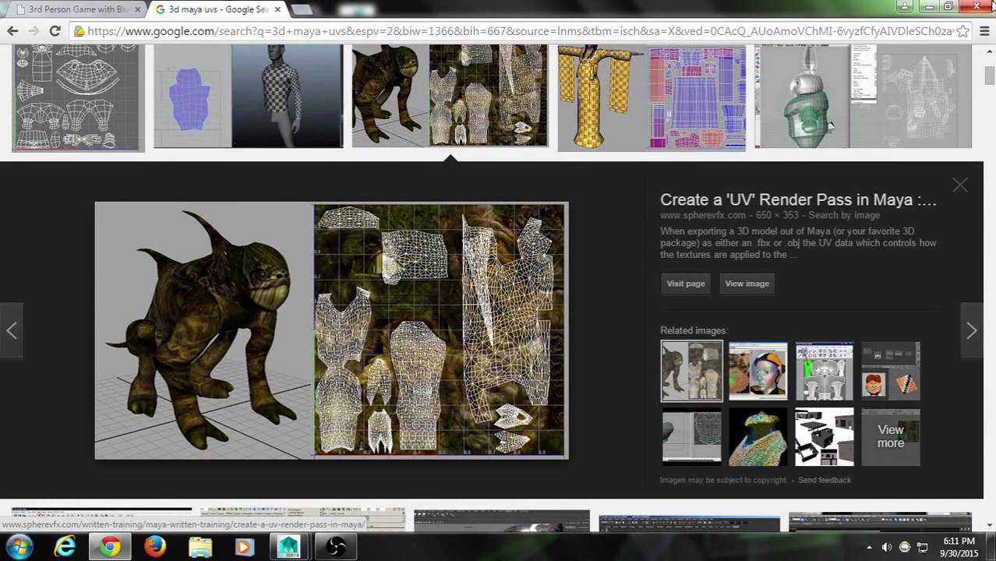
left_click(930, 6)
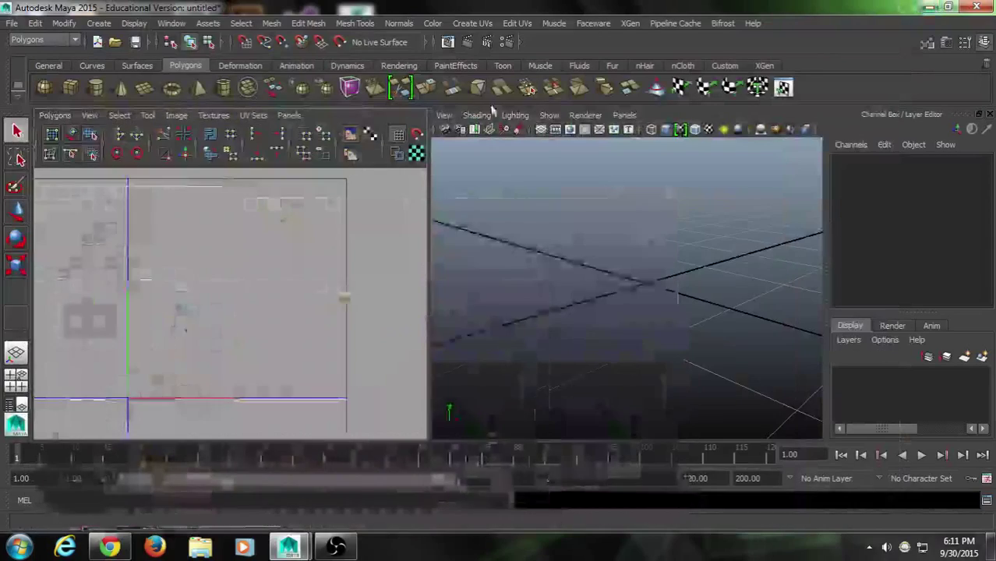
Step: Examine the 0 to 1 square of the UV Texture Editor grid alongside the 3D perspective grid
middle_click_drag(319, 229, 331, 222, "alt")
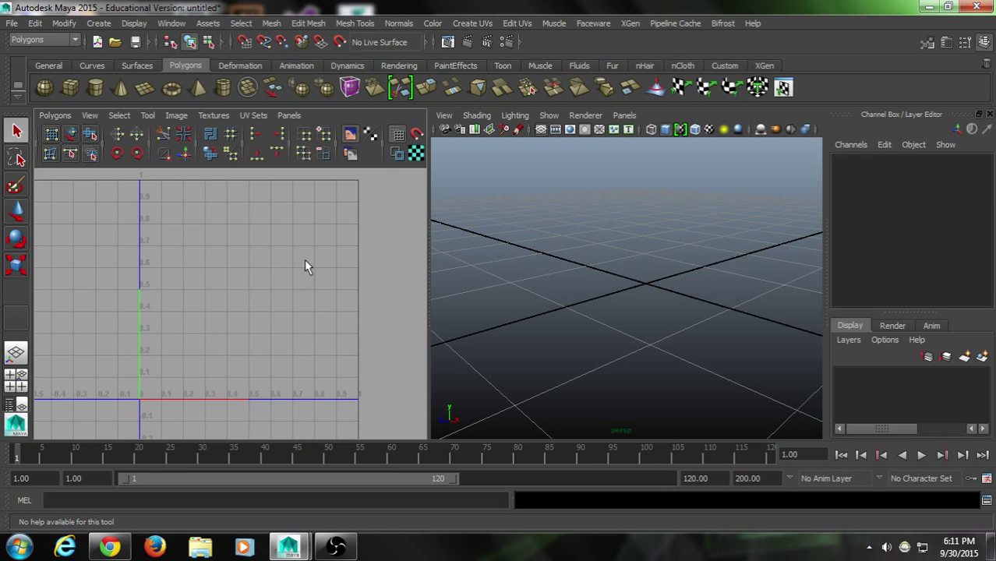
scroll(304, 259, "up", 2)
scroll(282, 272, "down", 2)
scroll(265, 273, "up", 1)
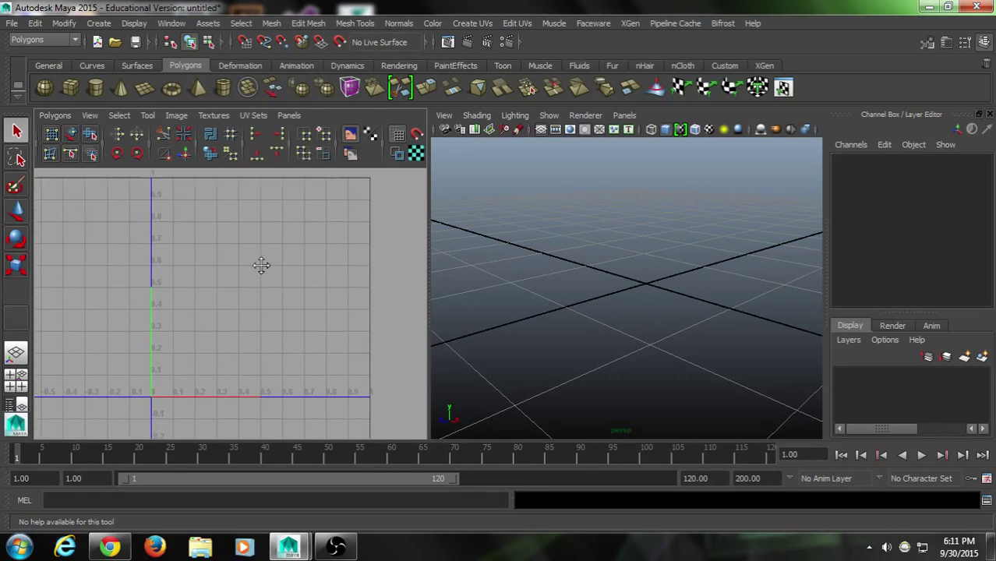
left_click_drag(680, 319, 628, 343, "alt")
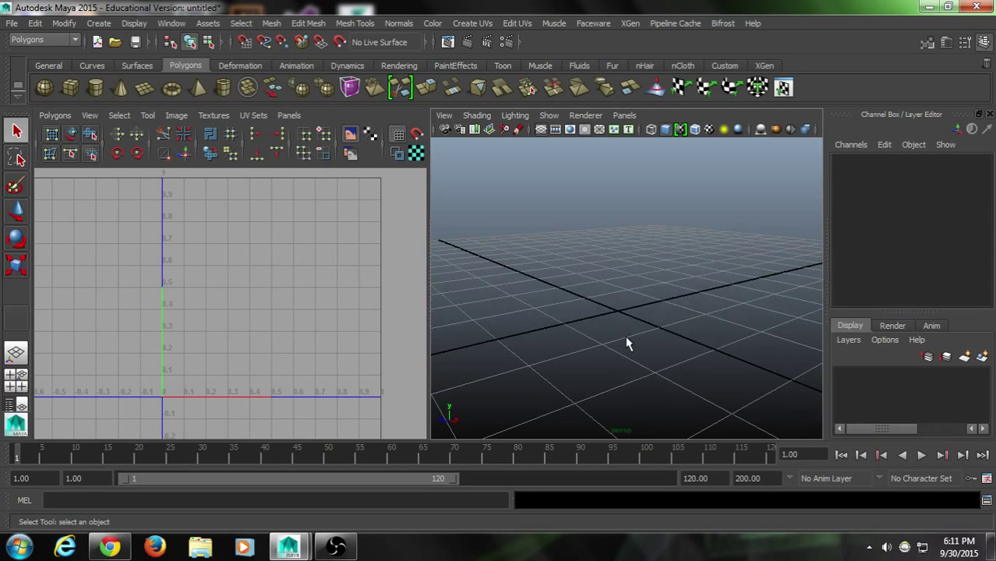
middle_click_drag(111, 334, 238, 281, "alt")
scroll(235, 286, "down", 2)
scroll(238, 281, "up", 3)
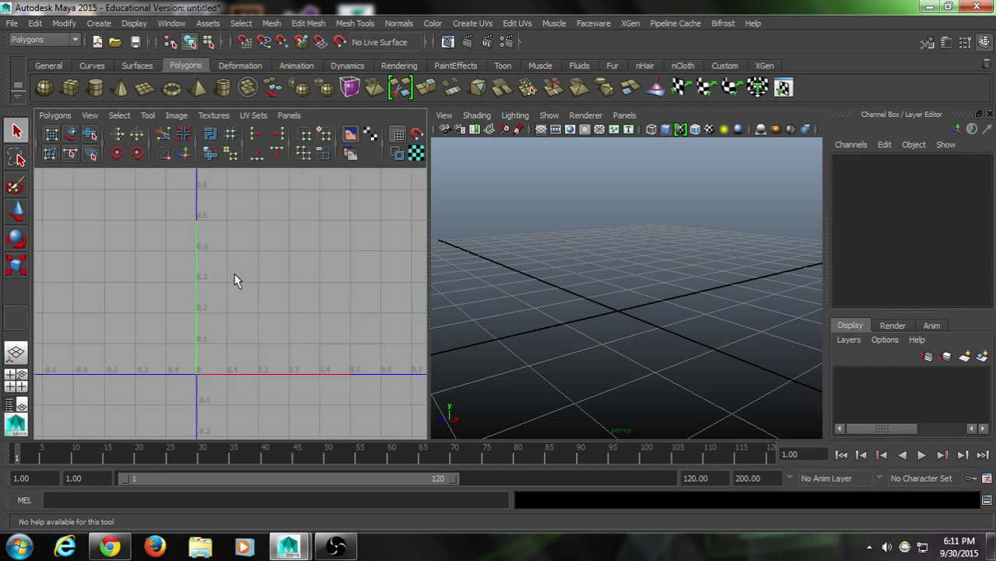
right_click_drag(238, 281, 267, 277, "alt")
middle_click_drag(267, 276, 216, 278, "alt")
middle_click_drag(276, 334, 246, 304, "alt")
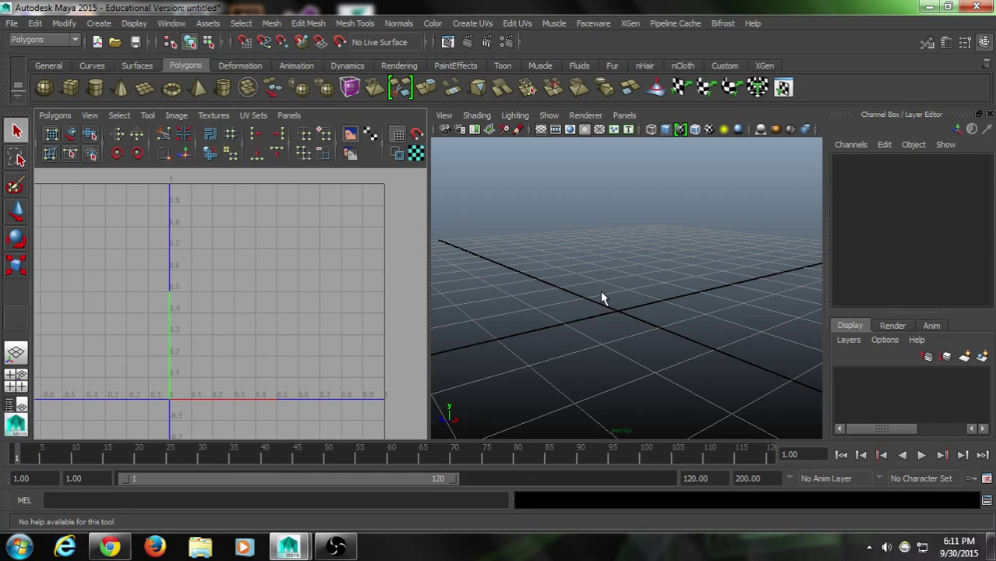
Step: Create a freehand polygon cube in the perspective view, centred at about X -1.49, Y 0.66, Z 0.52
left_click_drag(613, 284, 600, 303, "alt")
left_click(70, 87)
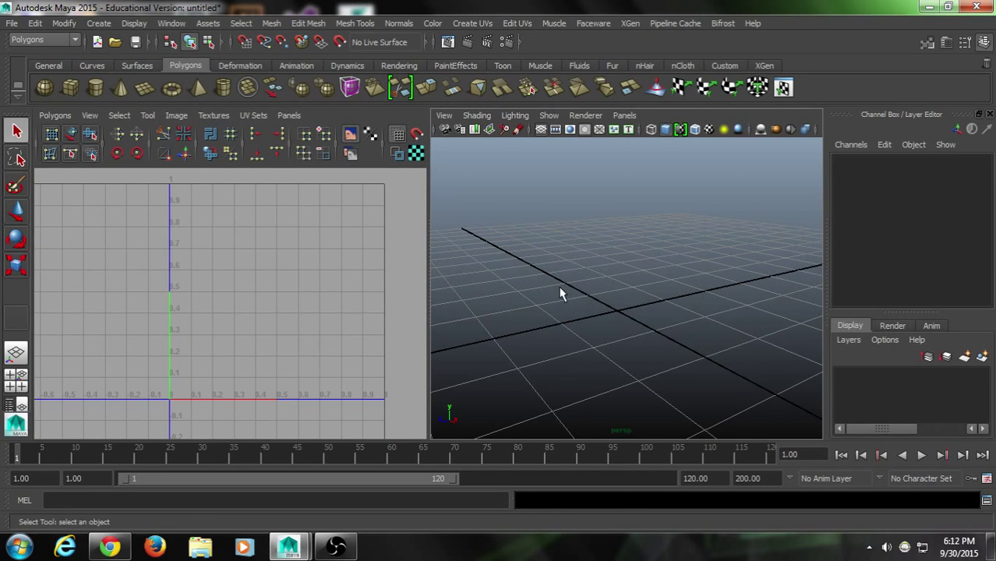
left_click_drag(554, 266, 556, 229)
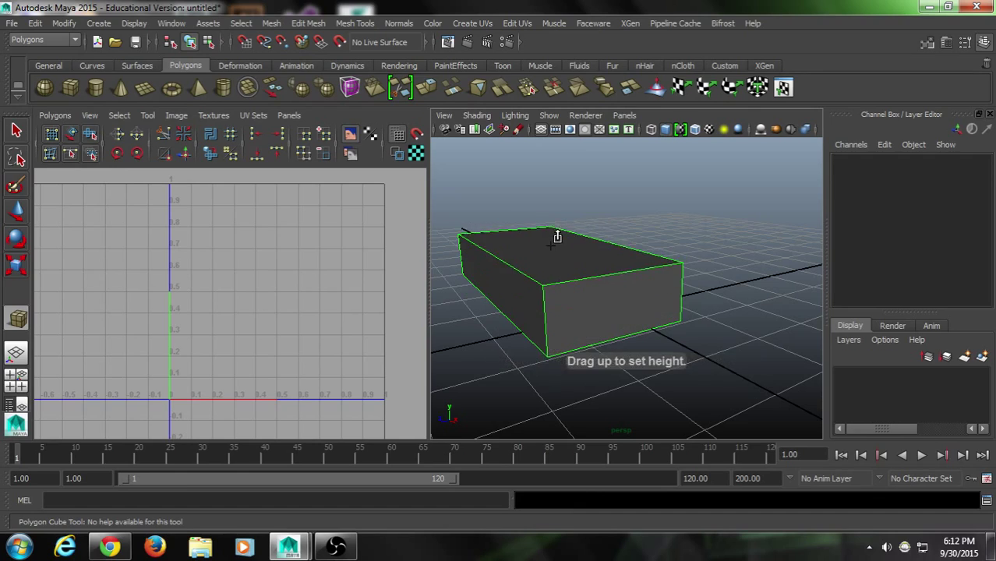
scroll(604, 334, "down", 5)
left_click_drag(600, 336, 696, 313, "alt")
right_click_drag(696, 313, 633, 269, "alt")
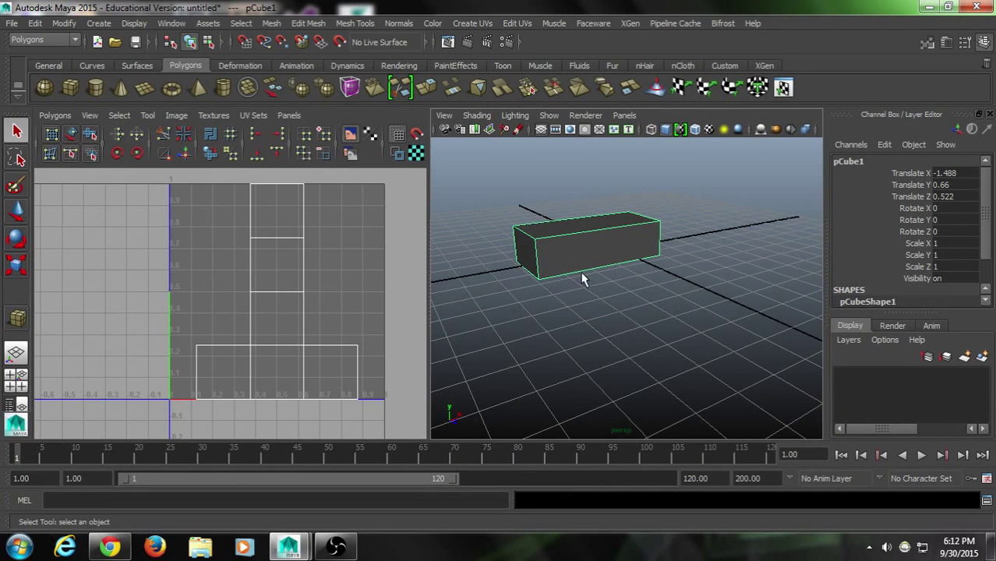
Step: Scale the cube to about 0.64 in X and 1.263 in Z
scroll(601, 312, "up", 5)
left_click_drag(583, 302, 485, 302, "alt")
key("r")
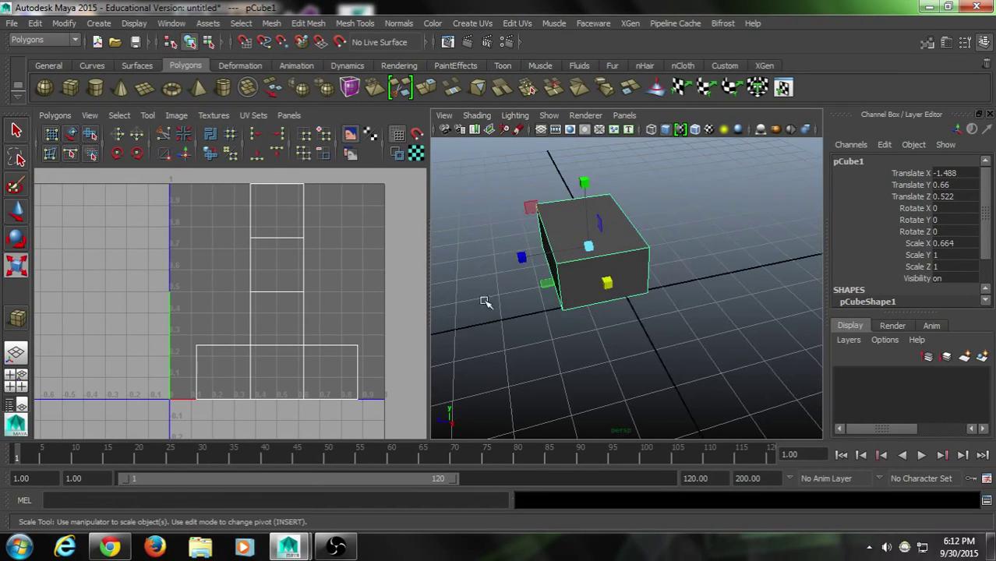
left_click_drag(521, 258, 506, 258)
left_click_drag(506, 258, 721, 283, "alt")
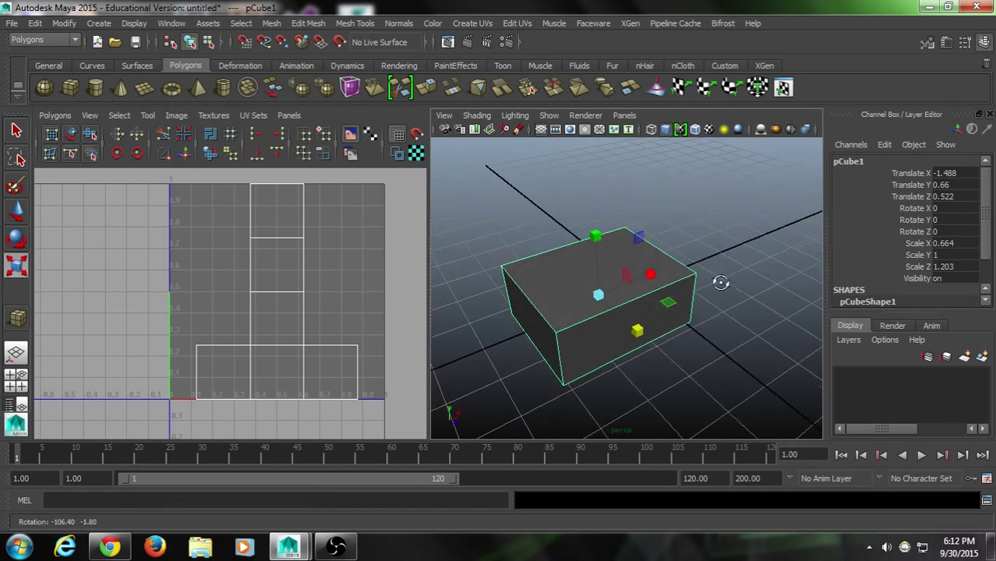
left_click_drag(638, 329, 639, 331)
left_click_drag(650, 275, 545, 316)
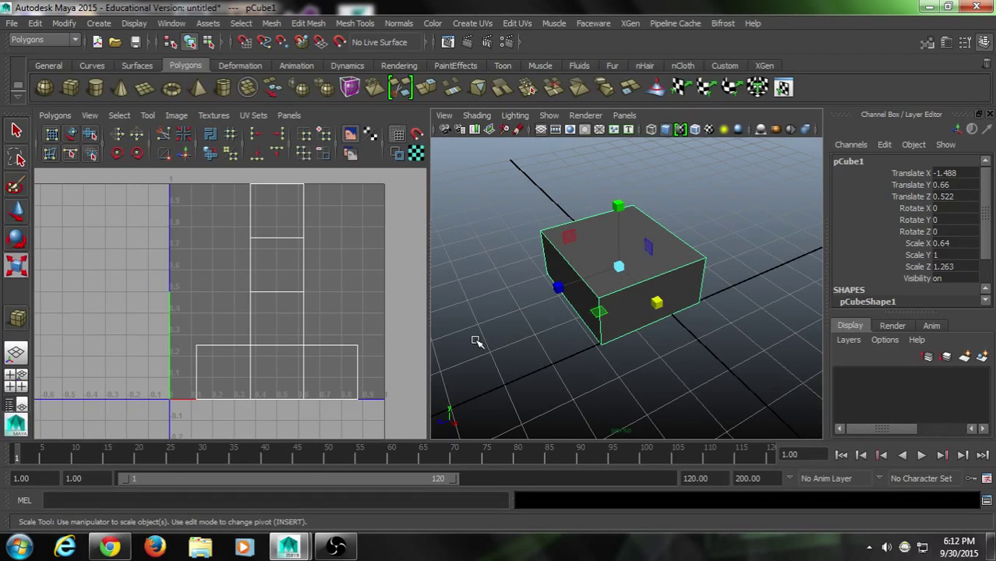
Step: Inspect the cube from several sides and compare its faces with the UV layout in the UV Texture Editor
left_click_drag(656, 323, 541, 352, "alt")
left_click(717, 323)
left_click(636, 293)
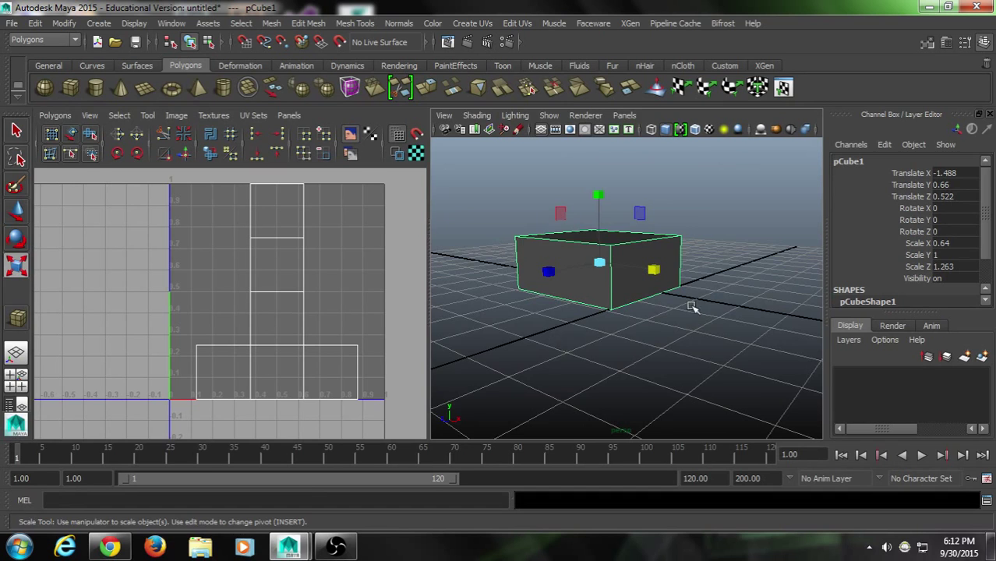
left_click_drag(692, 308, 584, 305, "alt")
right_click_drag(585, 305, 612, 355, "alt")
left_click_drag(612, 355, 705, 316, "alt")
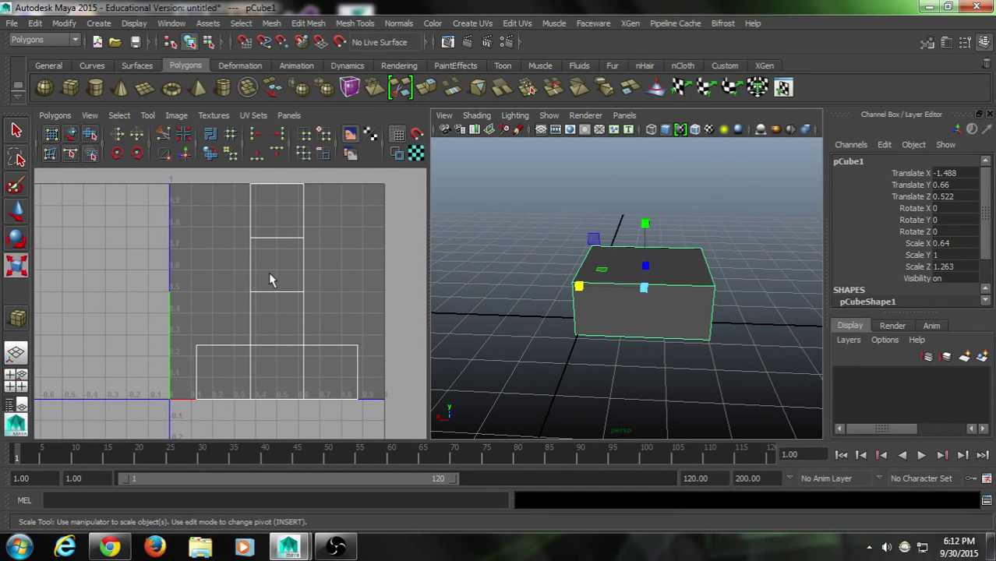
left_click_drag(680, 305, 761, 298, "alt")
scroll(702, 318, "up", 1)
scroll(673, 309, "up", 1)
scroll(674, 310, "up", 2)
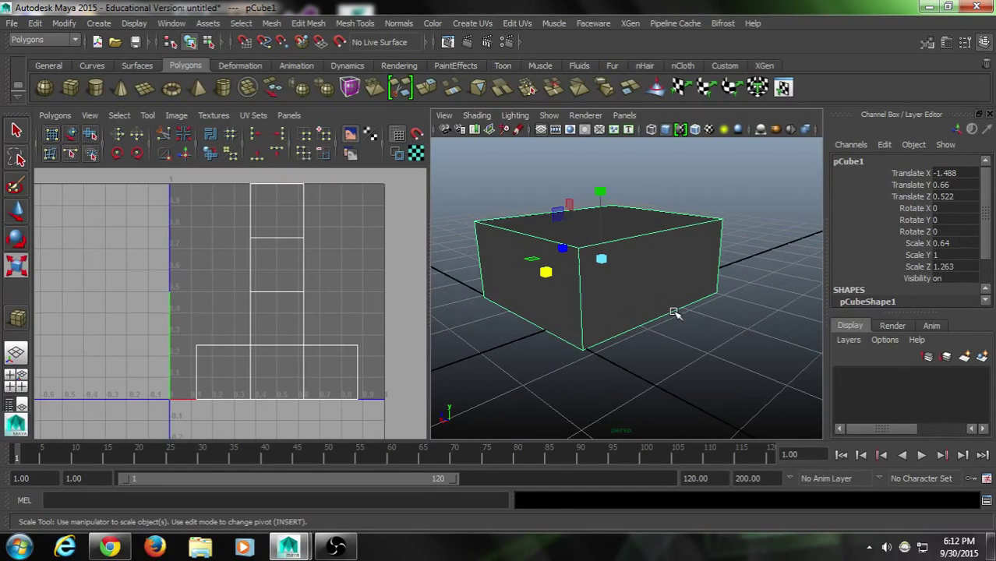
left_click_drag(686, 305, 587, 294, "alt")
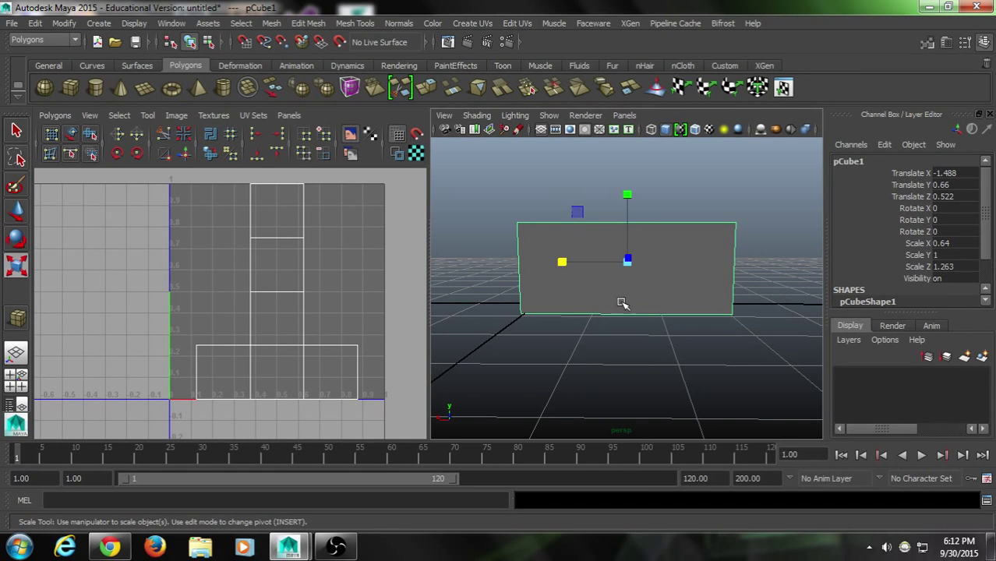
Step: Select the cube's long front side face in face mode and activate the Move tool
left_click_drag(563, 326, 728, 256, "alt")
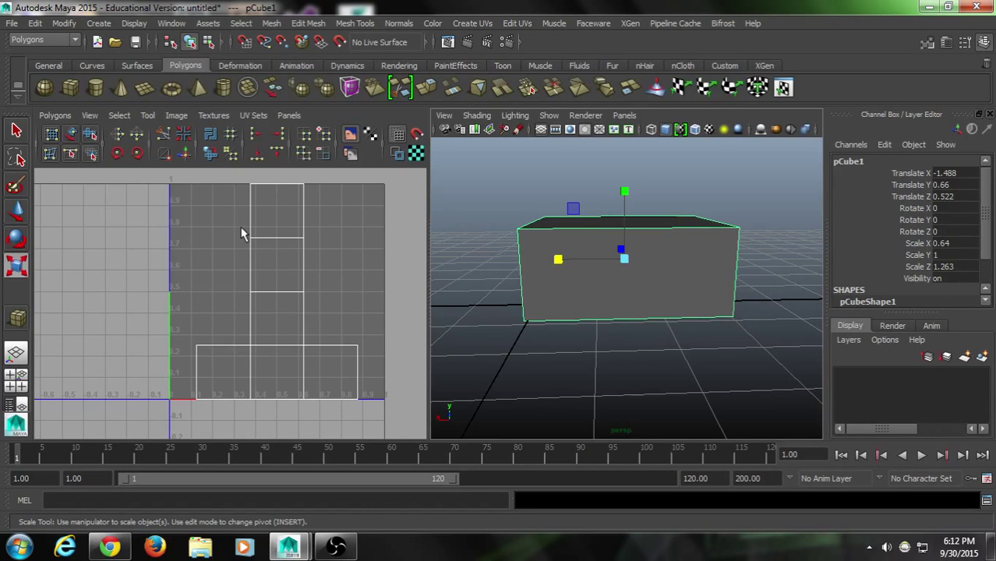
left_click_drag(546, 328, 593, 333, "alt")
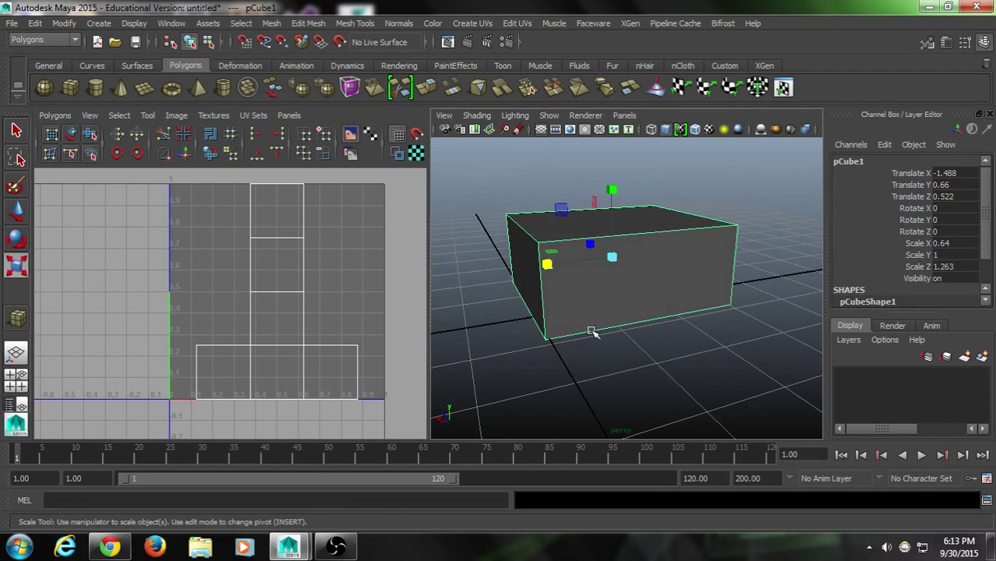
mouse_move(593, 332)
middle_mouse_down("alt")
mouse_move(594, 341)
mouse_move(576, 323)
middle_mouse_up("alt")
right_click_drag(620, 216, 631, 250)
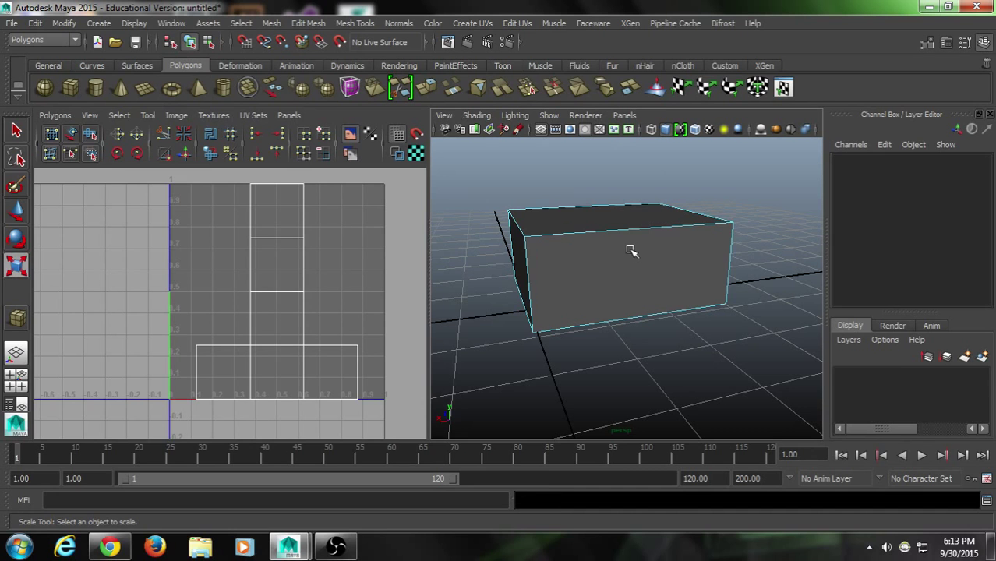
left_click(632, 251)
left_click_drag(581, 364, 498, 361, "alt")
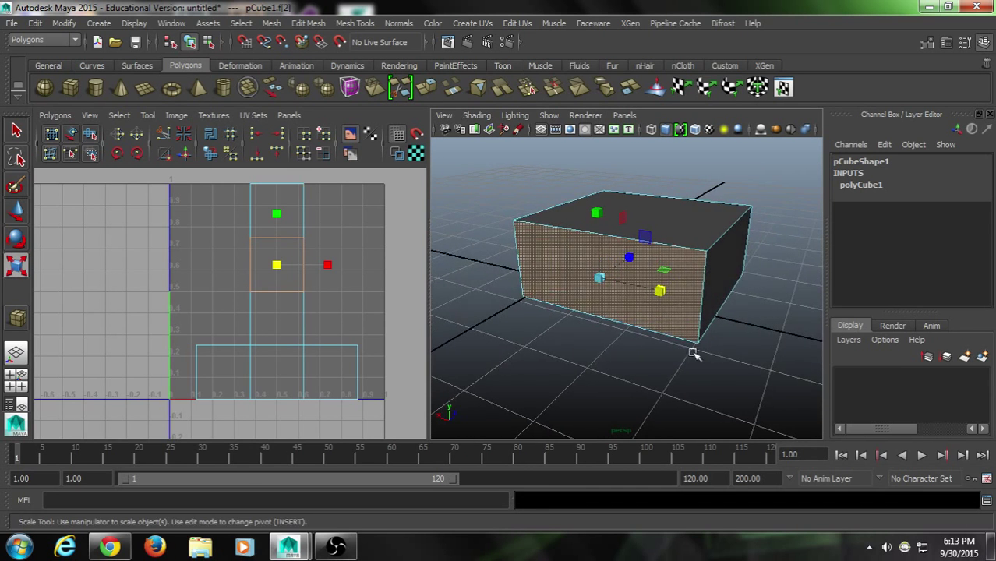
left_click_drag(694, 355, 683, 344, "alt")
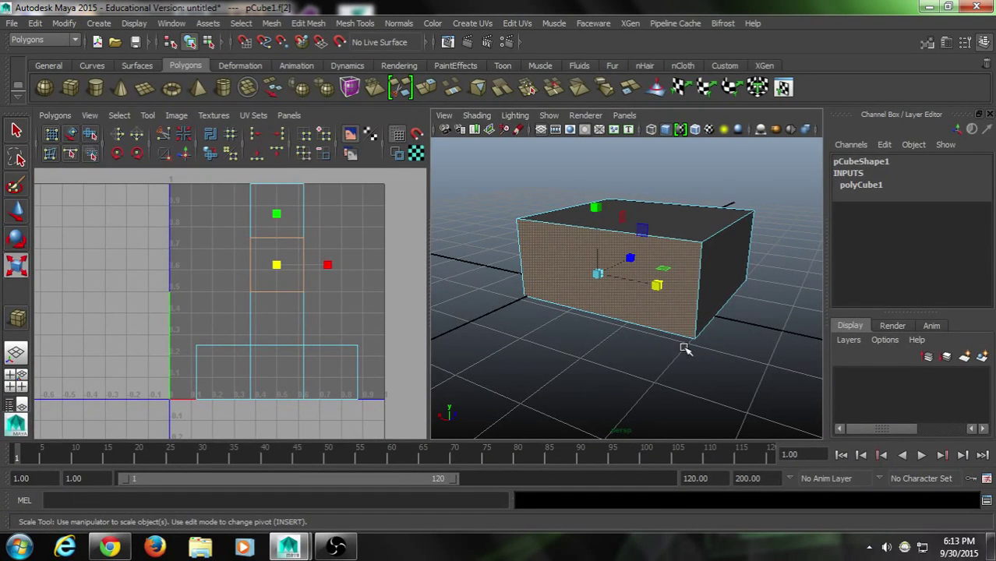
key("w")
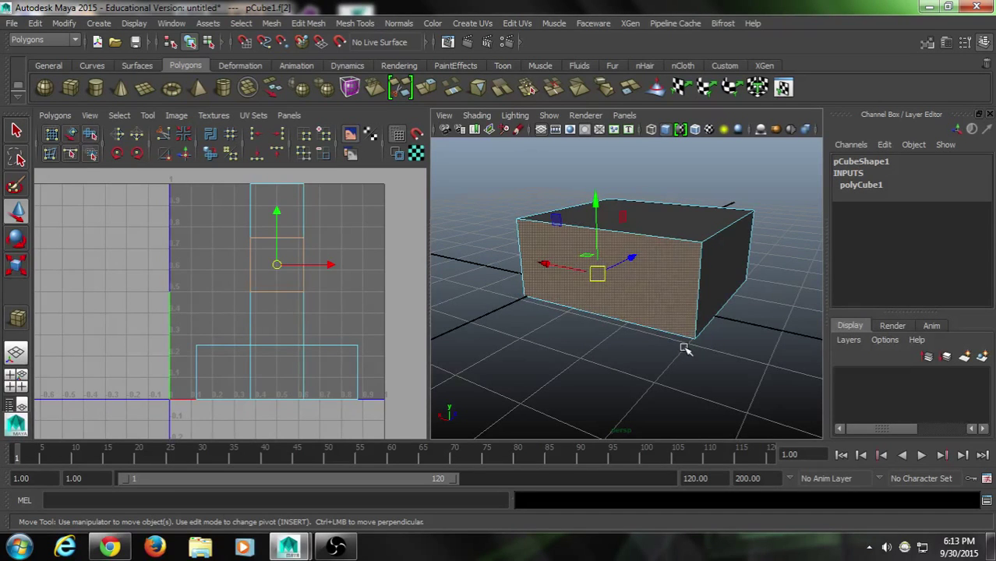
Step: Open the Planar Mapping options and arrange the window so that the cube and selected face stay in view
left_click(471, 25)
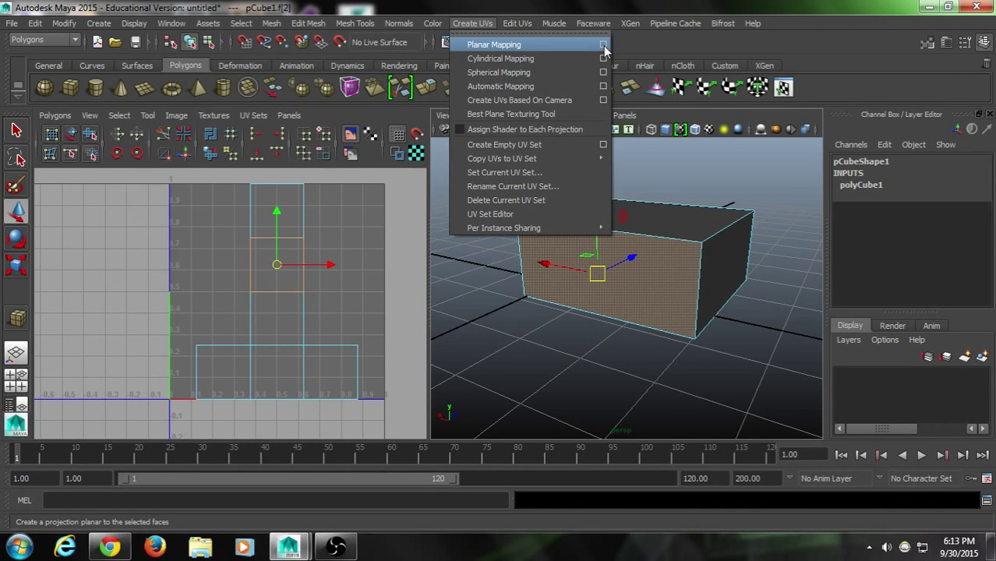
left_click(605, 48)
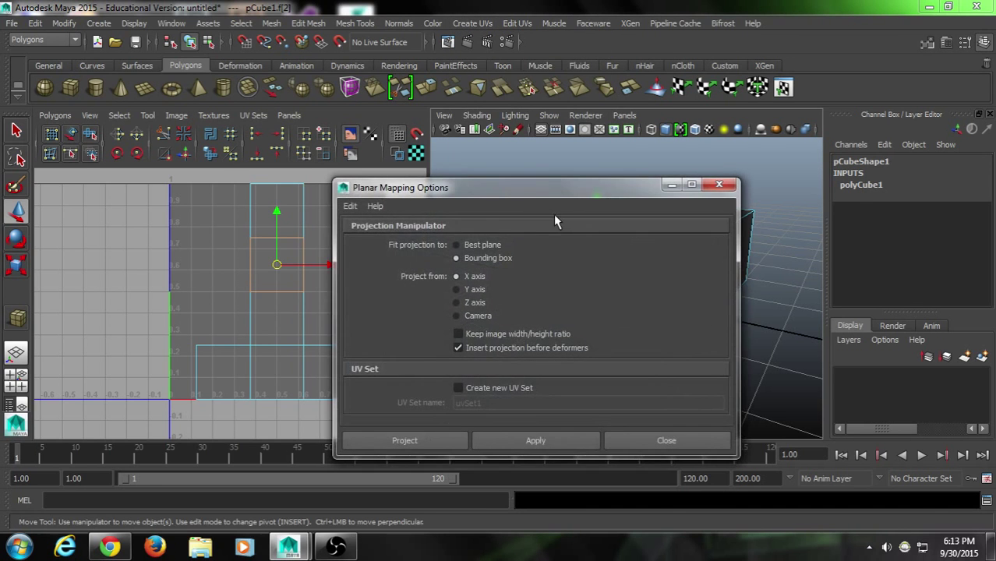
left_click_drag(549, 188, 257, 58)
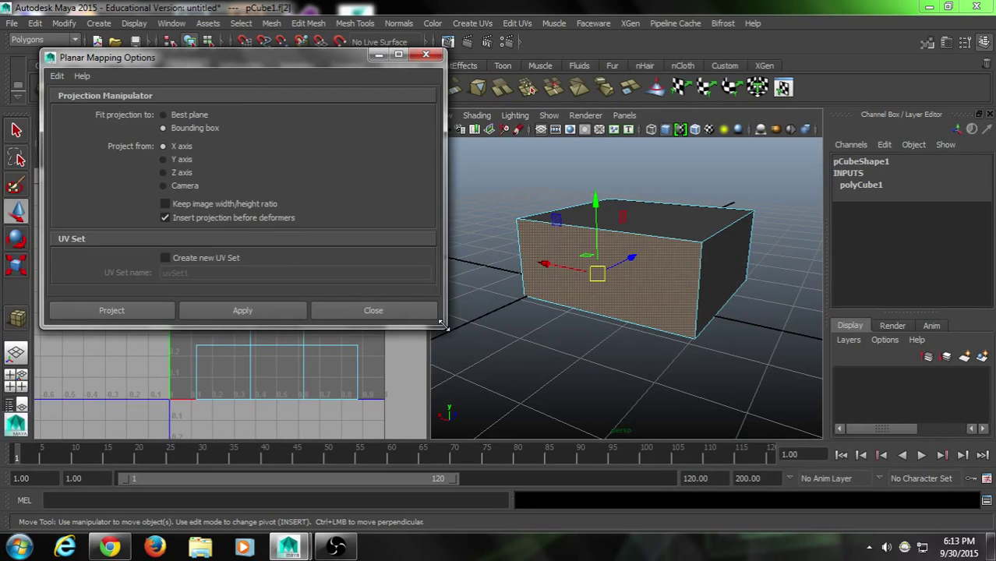
left_click_drag(442, 326, 436, 299)
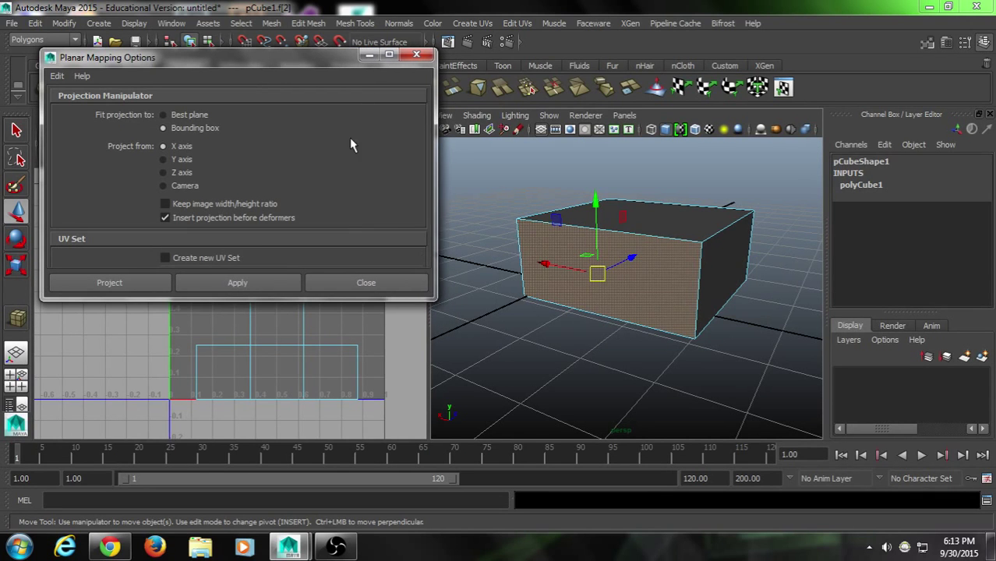
left_click(472, 23)
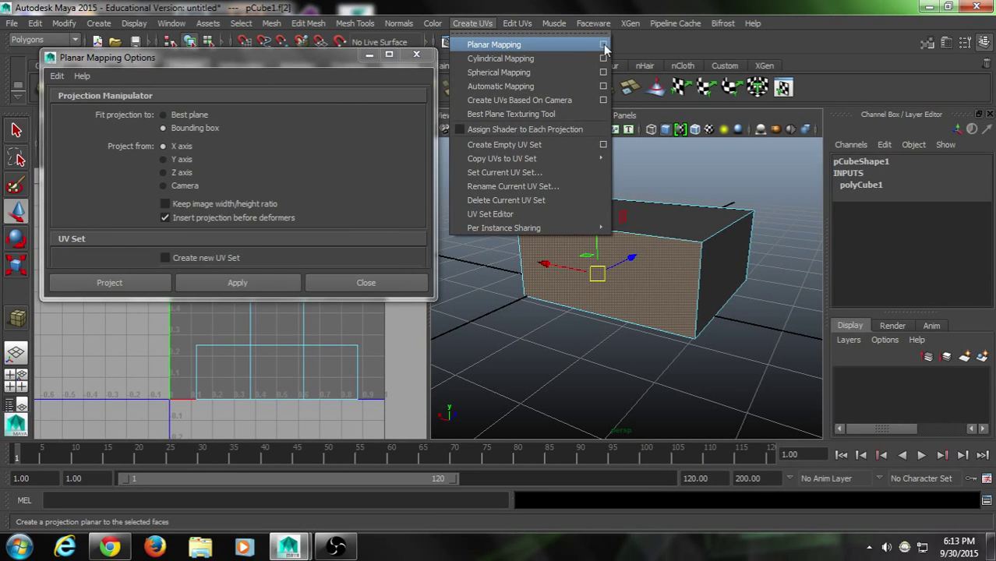
left_click(263, 58)
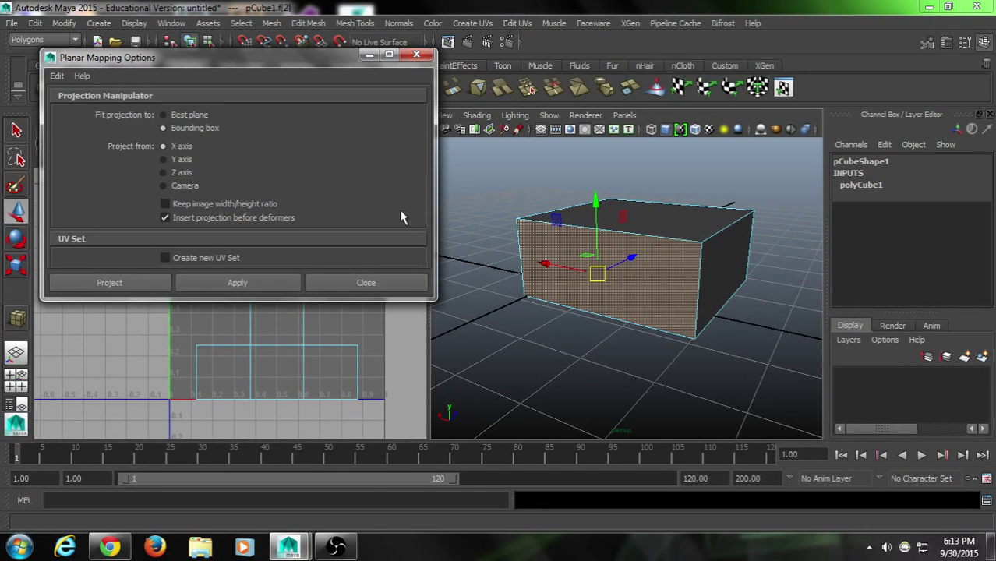
left_click_drag(283, 69, 262, 37)
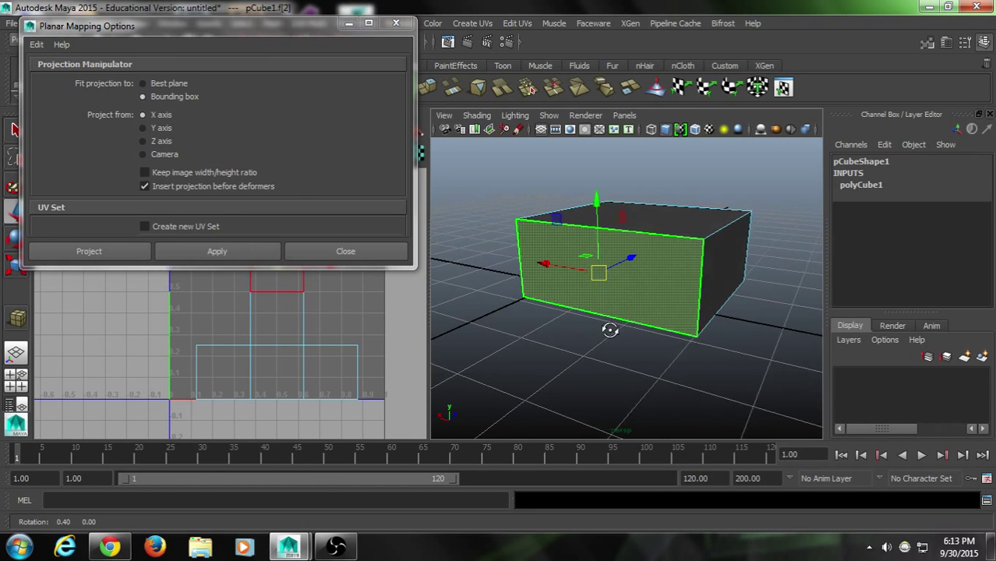
left_click_drag(681, 376, 657, 357, "alt")
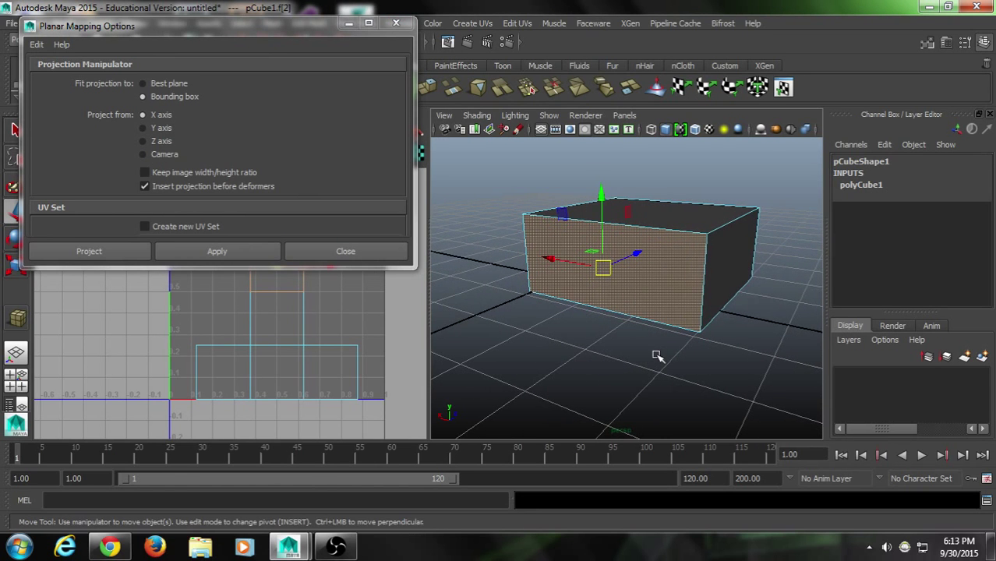
middle_click_drag(236, 290, 216, 314, "alt")
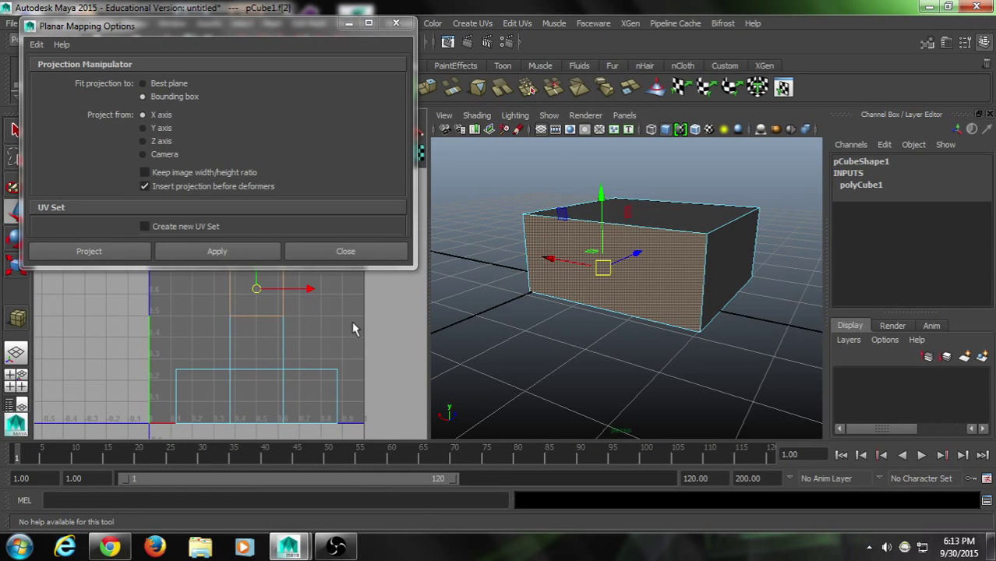
left_click_drag(585, 309, 594, 317, "alt")
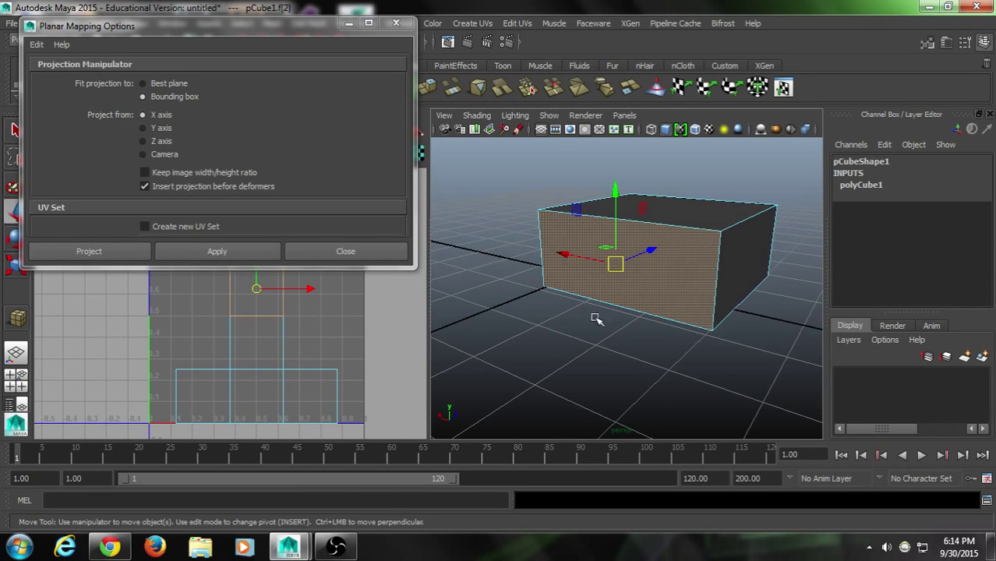
Step: Apply a planar mapping to the selected face, projected from the Z axis with Keep image width/height ratio enabled
left_click(153, 180)
left_click(167, 143)
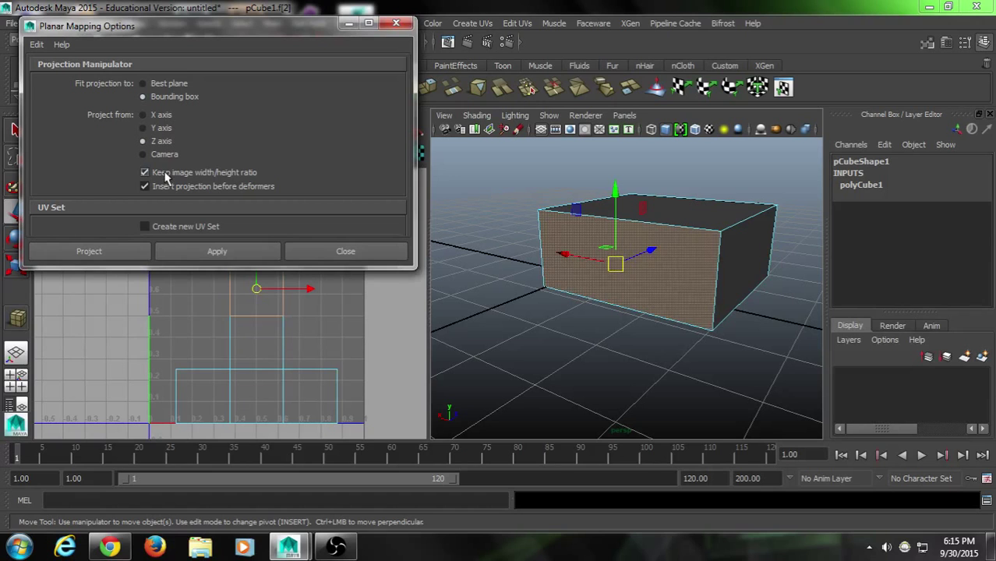
left_click(217, 252)
scroll(299, 363, "down", 3)
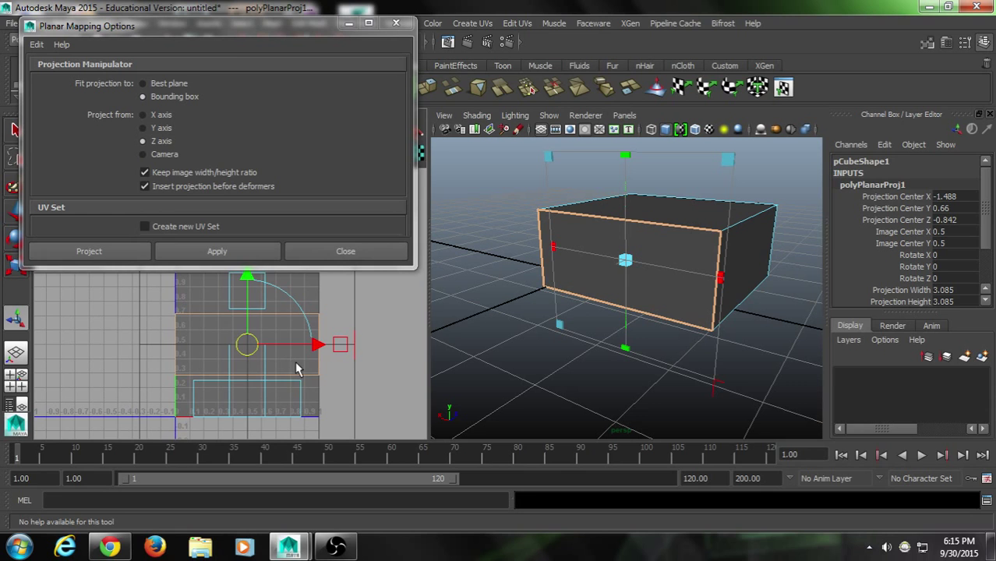
Step: Examine the projected face's UVs and projection manipulator within the 0 to 1 square of the UV Texture Editor
left_click_drag(233, 32, 746, 53)
scroll(325, 312, "up", 2)
scroll(245, 263, "up", 1)
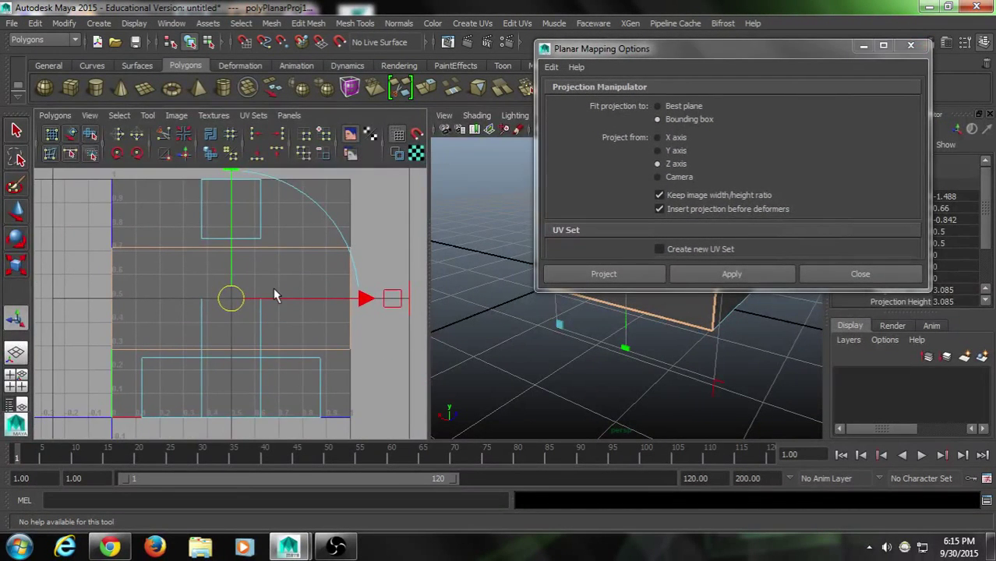
scroll(278, 282, "down", 2)
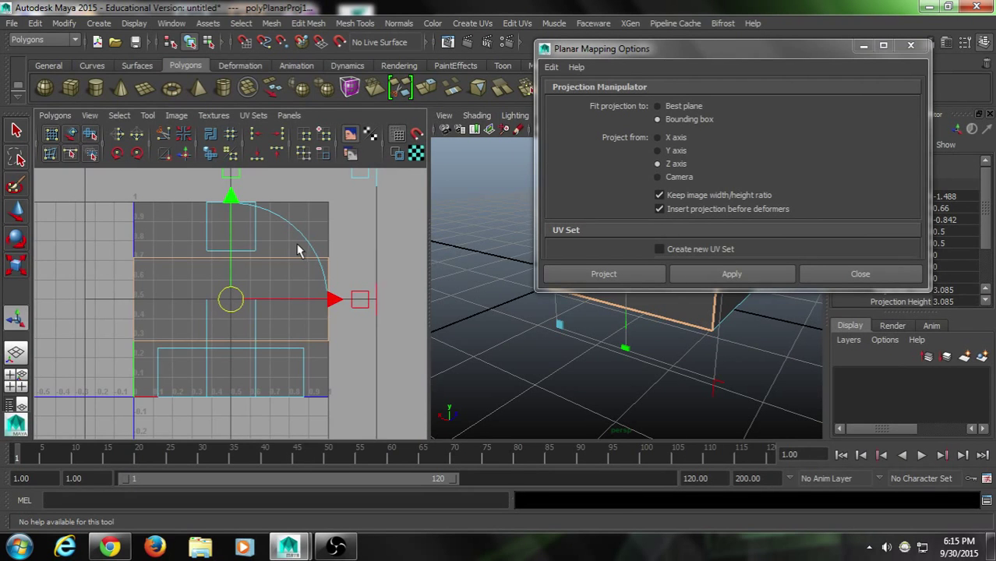
middle_click_drag(297, 251, 284, 253, "alt")
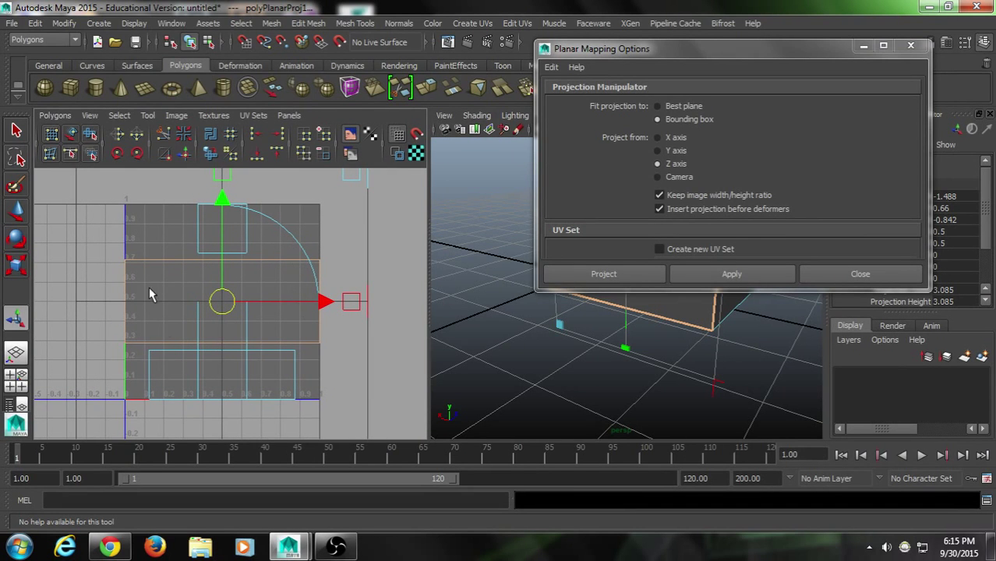
scroll(244, 305, "down", 1)
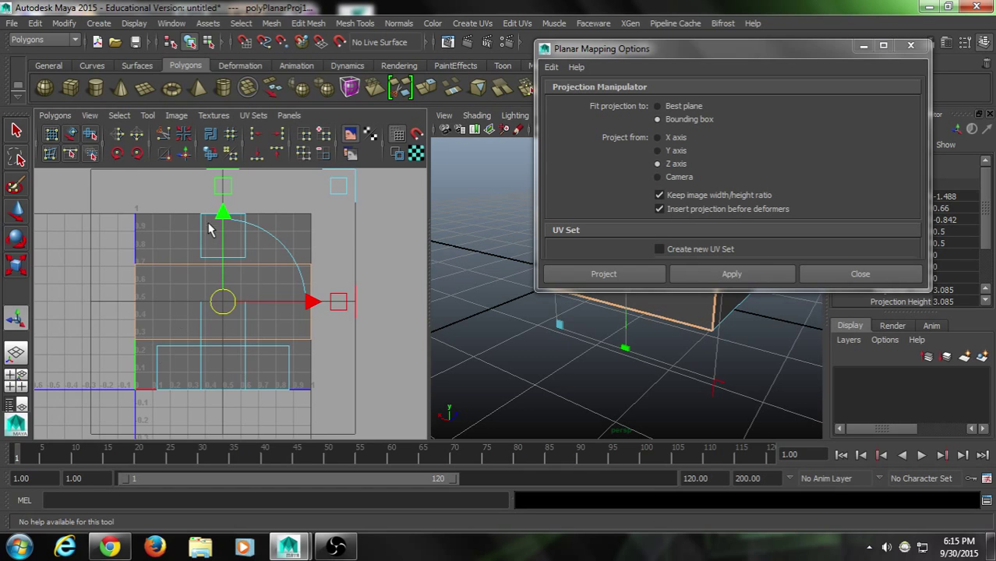
scroll(256, 302, "up", 1)
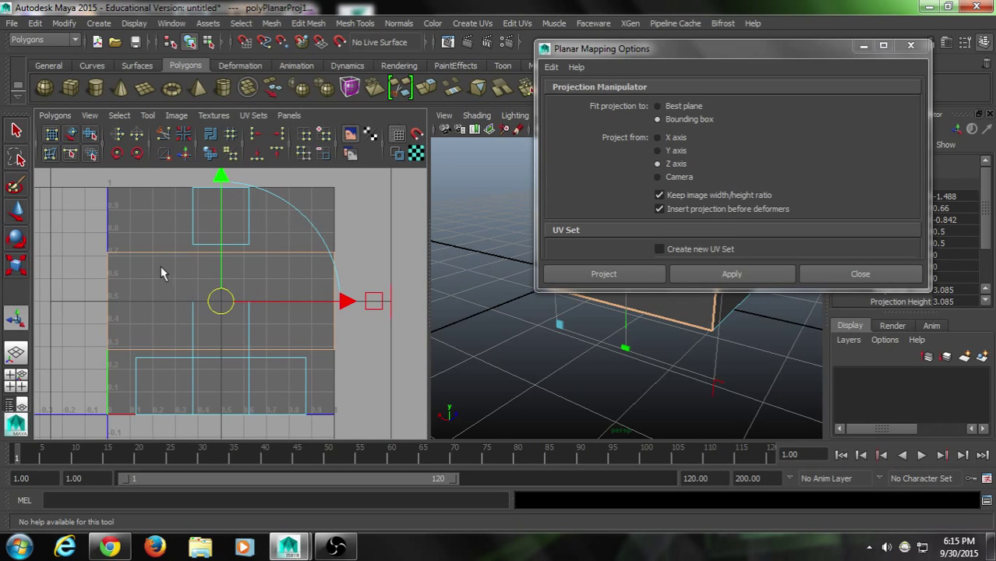
middle_click_drag(316, 338, 303, 336, "alt")
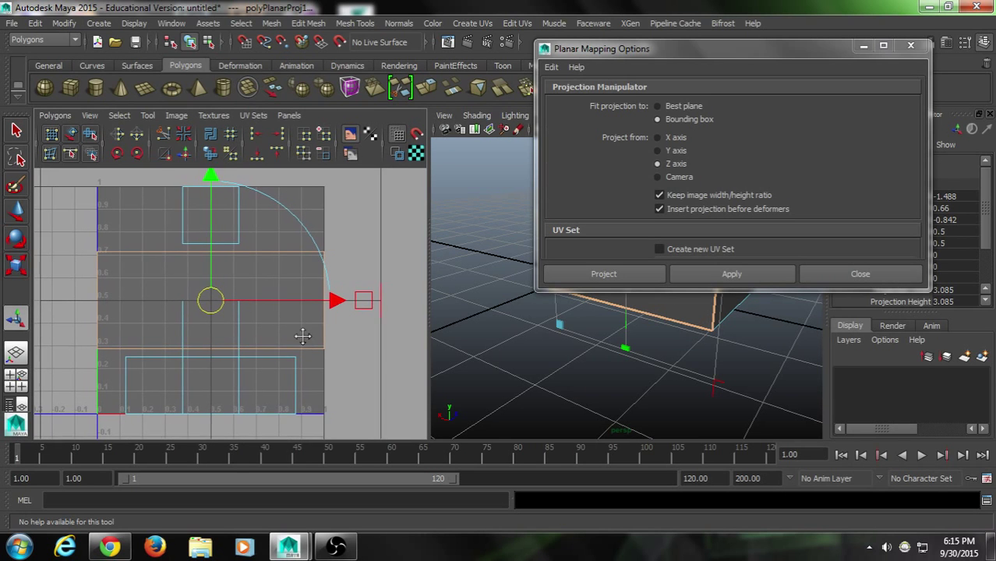
Step: Move the projected face's UVs outside the 0 to 1 square, to an image centre of about X 1.715, Y 0.935
left_click_drag(221, 304, 267, 270)
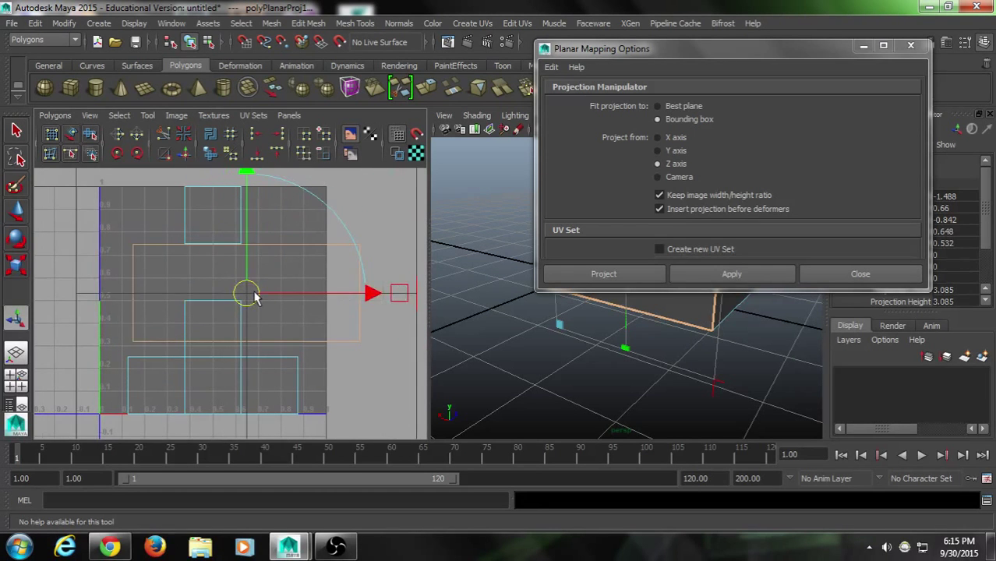
key("ctrl+z")
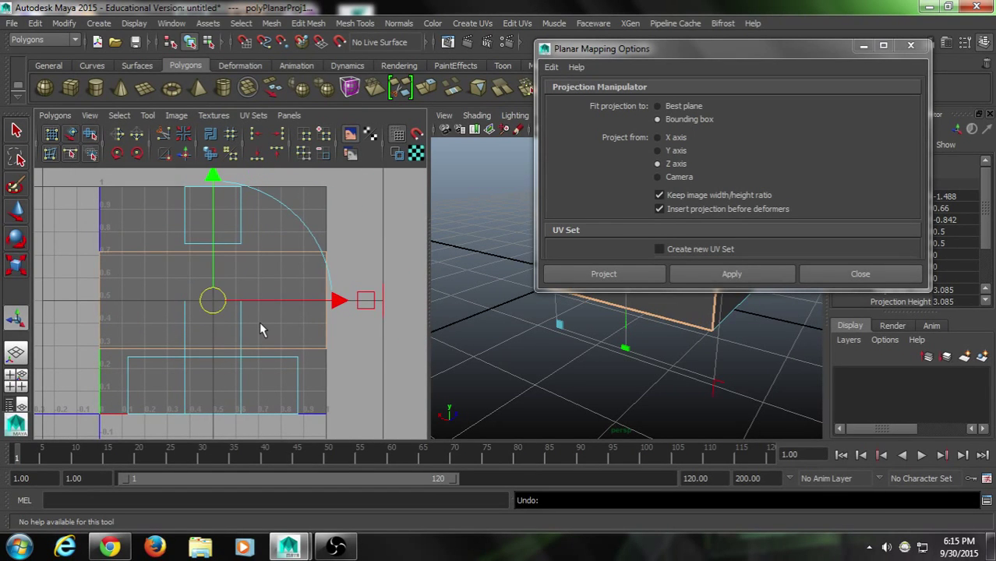
scroll(260, 326, "up", 3)
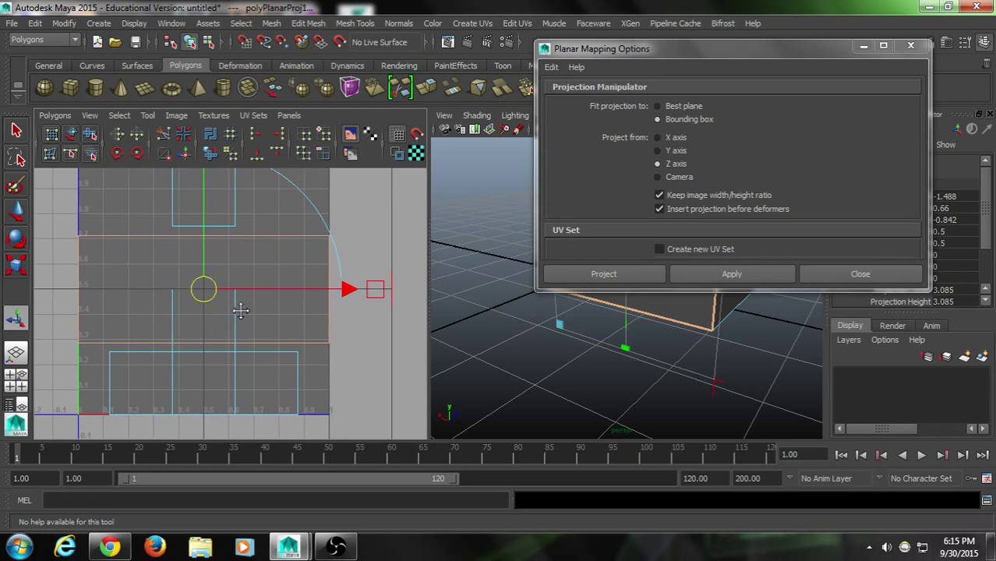
scroll(304, 351, "down", 5)
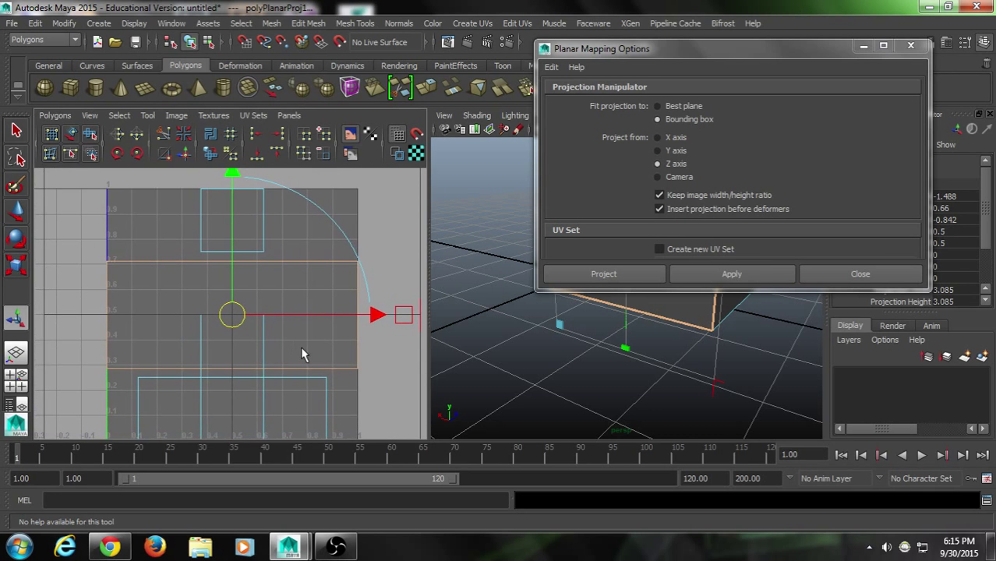
scroll(303, 347, "down", 2)
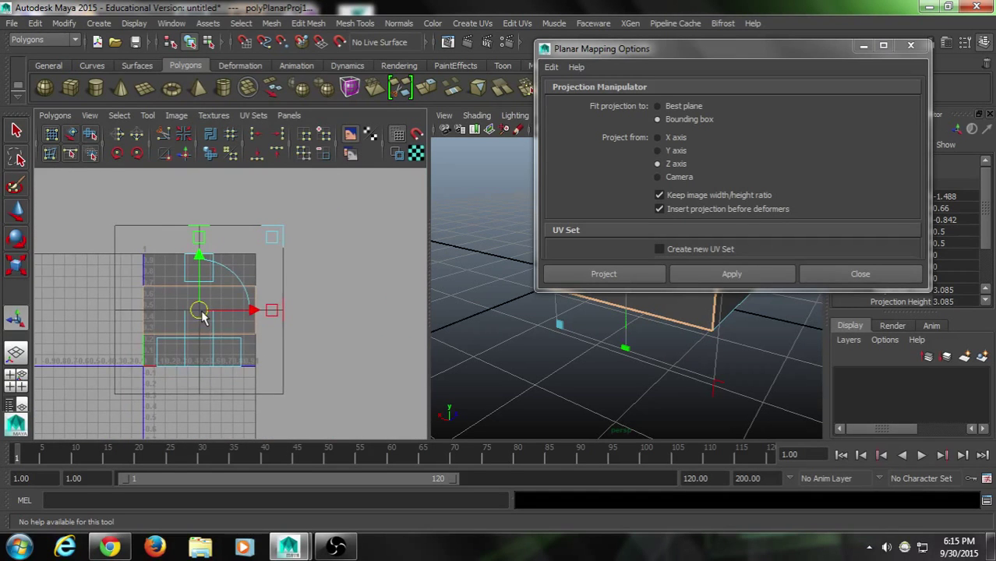
left_click_drag(205, 309, 338, 265)
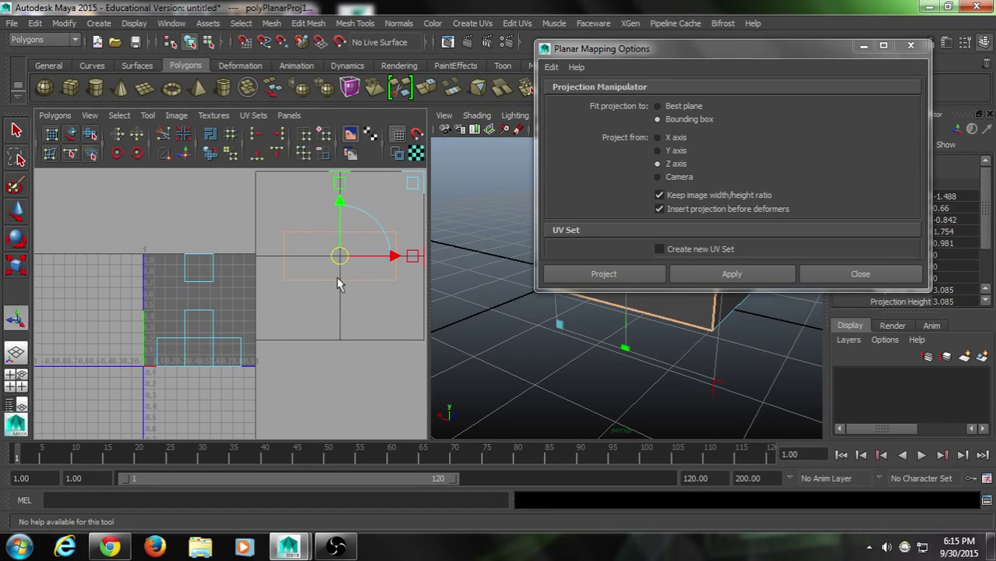
middle_click_drag(322, 363, 265, 361, "alt")
left_click_drag(318, 265, 316, 271)
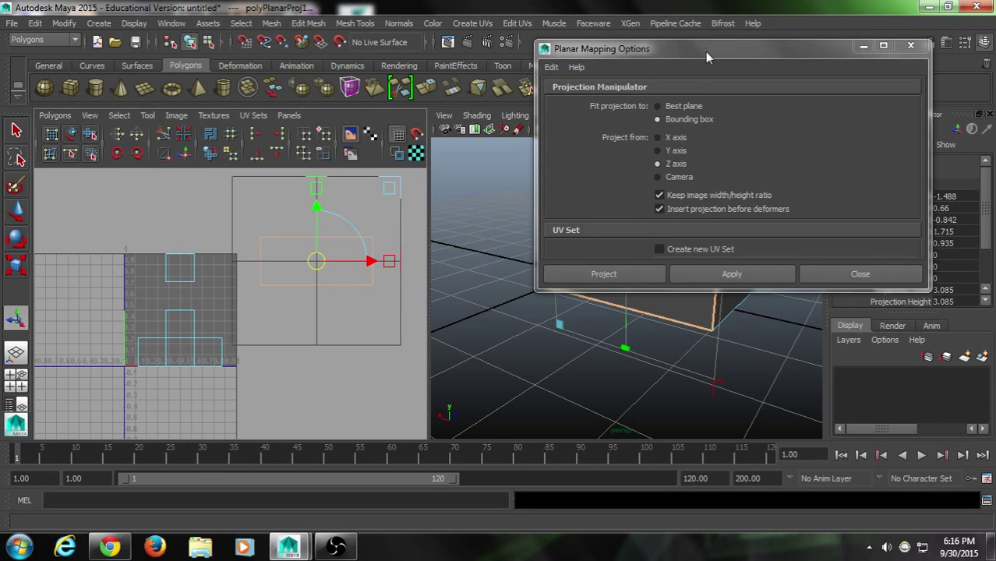
Step: Clear the options window away from the cube, deselect the projection and reselect the same side face in face mode
left_click_drag(705, 51, 226, 36)
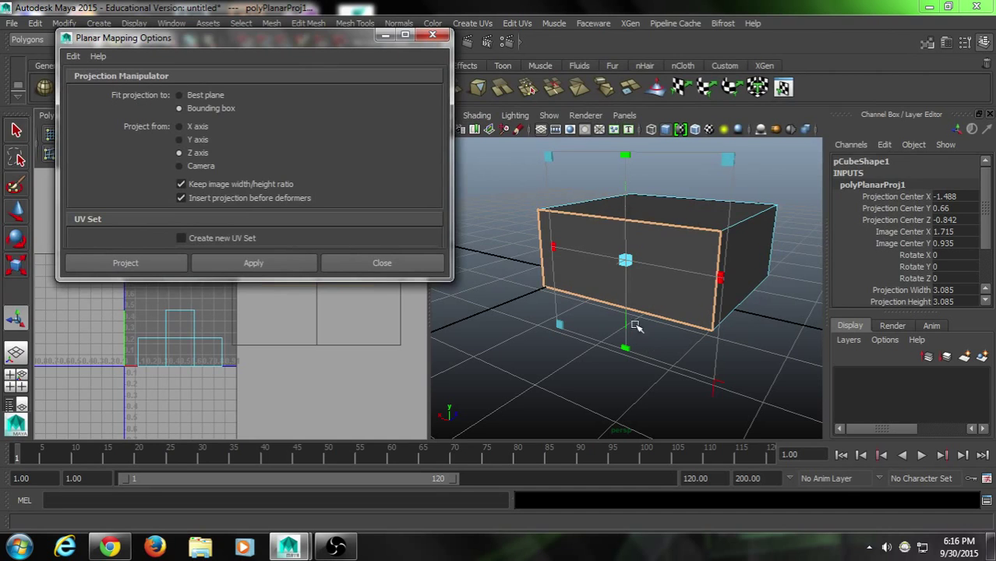
left_click(760, 339)
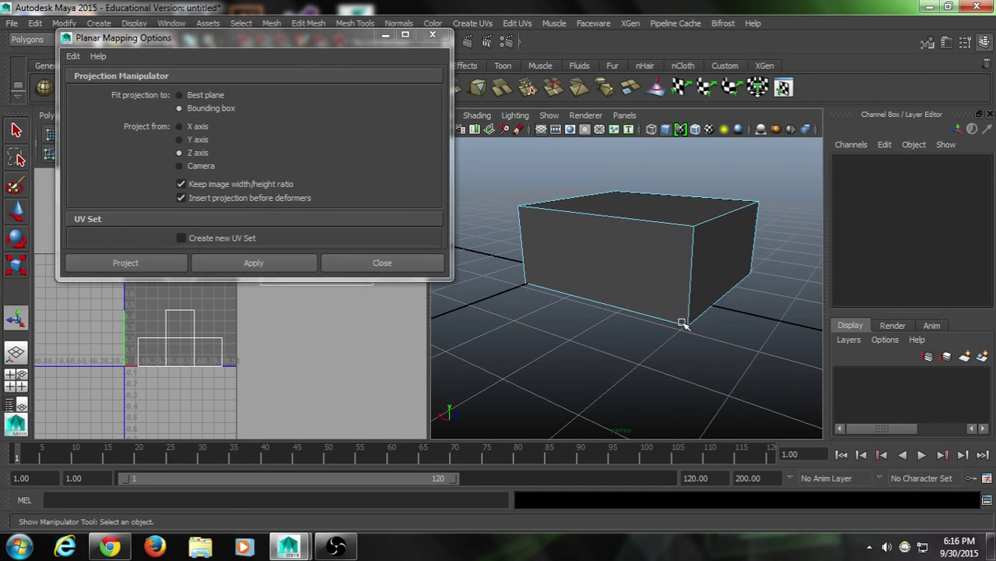
right_click(611, 235)
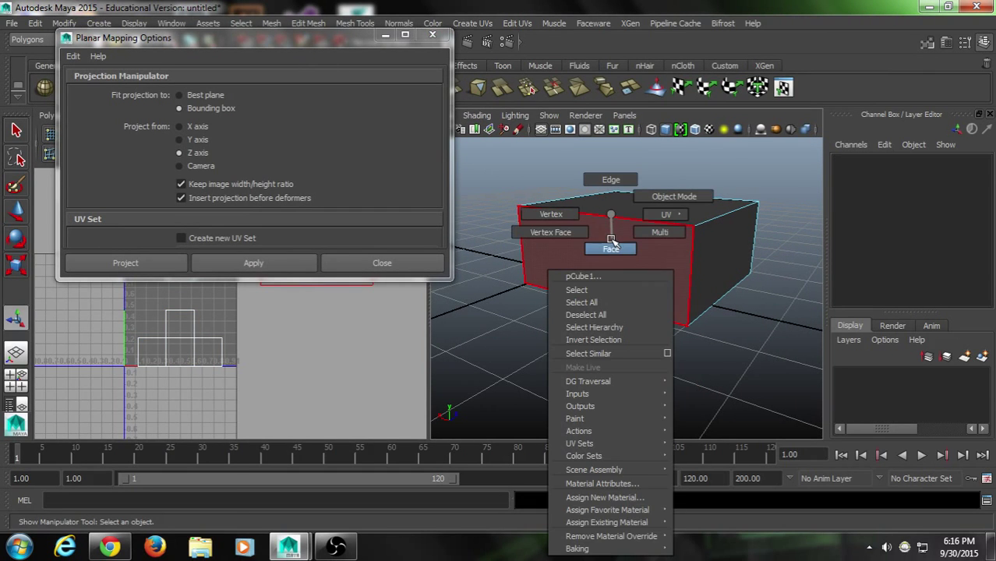
left_click(611, 249)
left_click(633, 270)
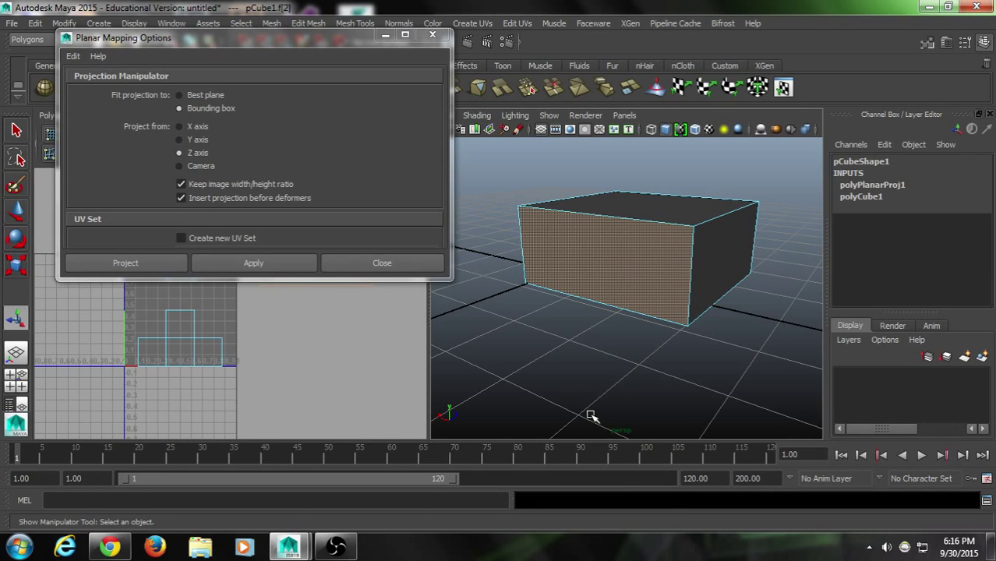
Step: Try moving the selected side face in the perspective view and undo the move
key("w")
left_click(433, 34)
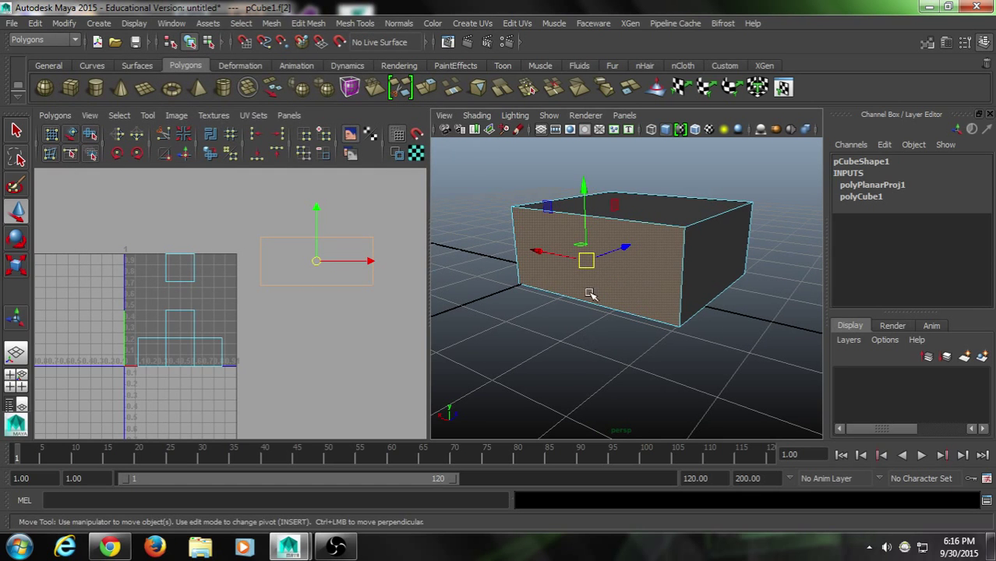
mouse_move(591, 262)
left_mouse_down()
mouse_move(594, 271)
mouse_move(596, 222)
mouse_move(597, 278)
left_mouse_up()
key("ctrl+z")
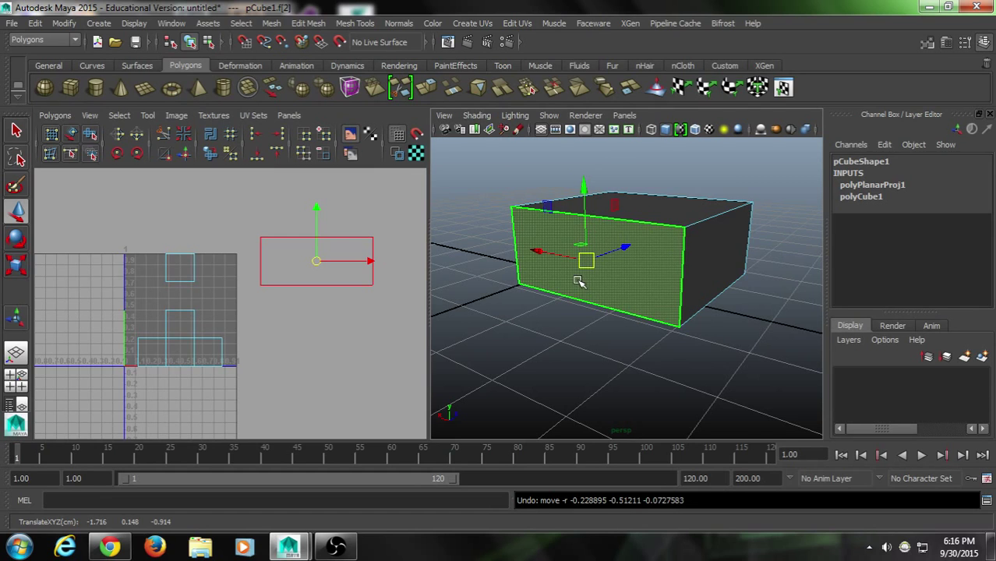
left_click(581, 281)
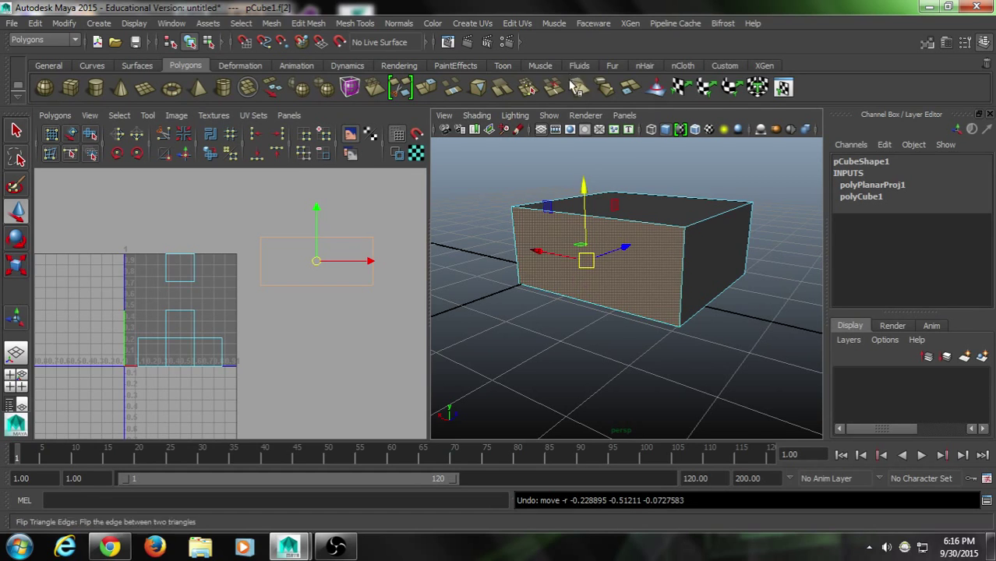
Step: Apply a planar mapping to the selected side face, fitted to the bounding box and projected from the Z axis, keeping the image width/height ratio
left_click(474, 25)
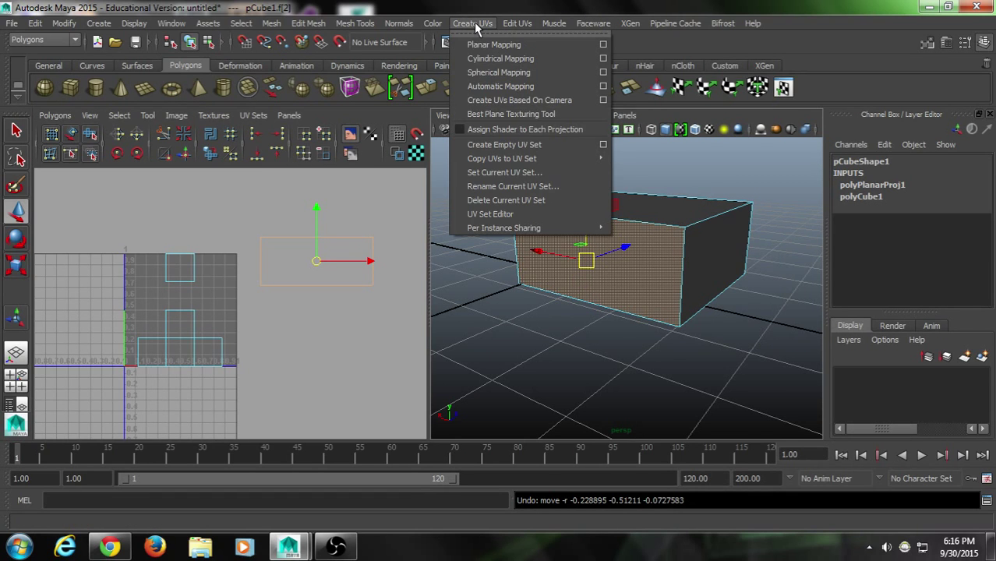
left_click(604, 45)
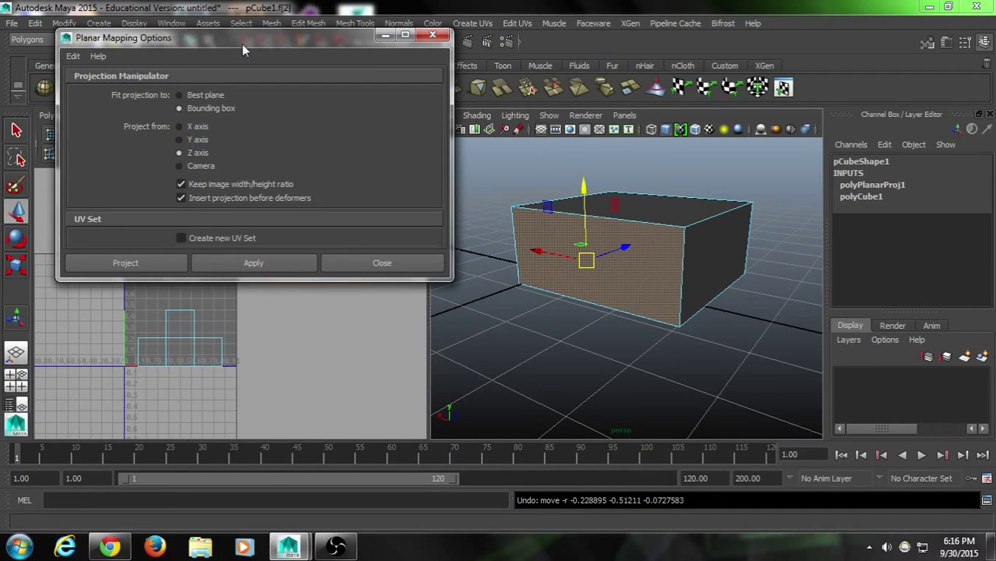
left_click_drag(242, 44, 237, 42)
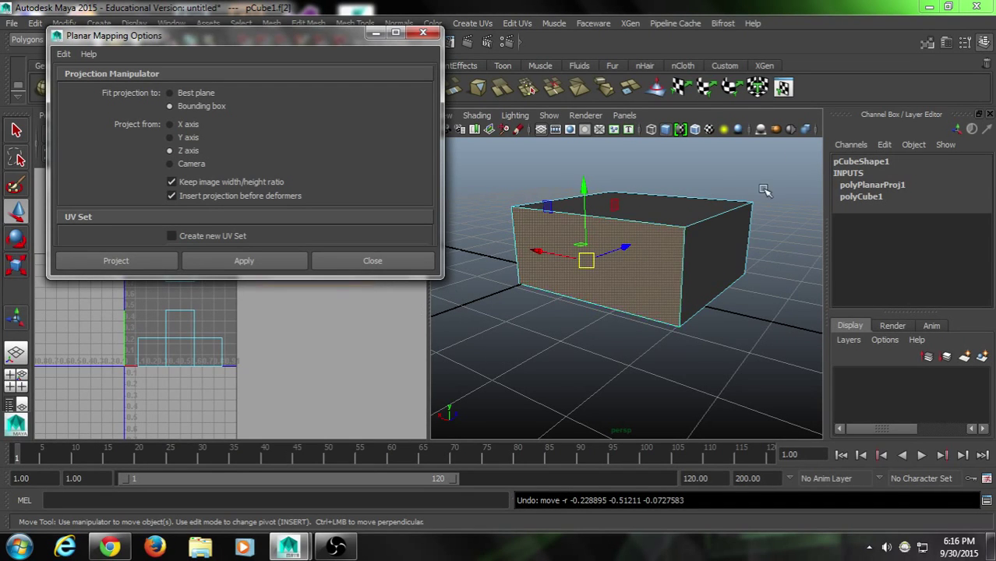
mouse_move(556, 341)
left_mouse_down("alt")
mouse_move(634, 334)
mouse_move(551, 338)
left_mouse_up("alt")
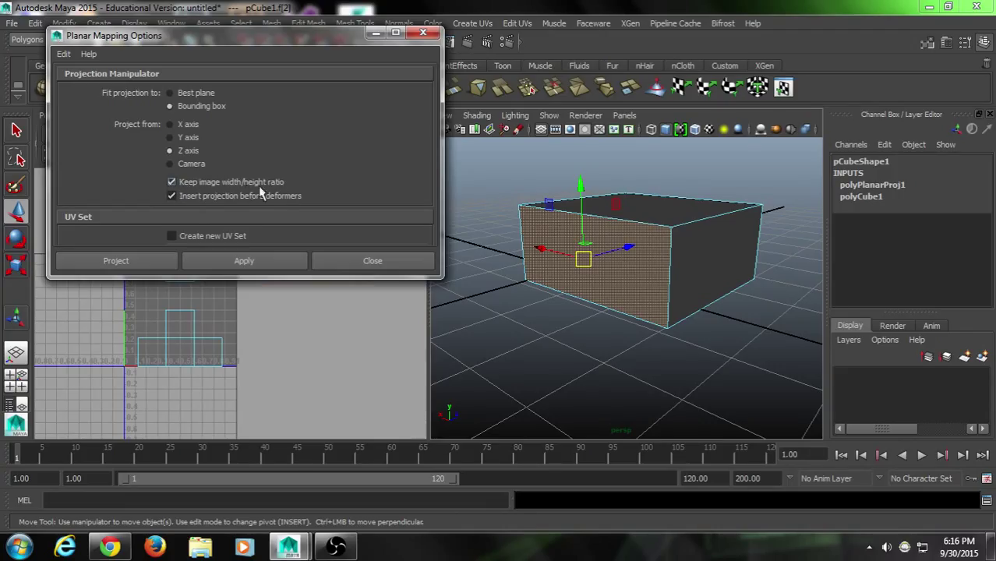
left_click(262, 264)
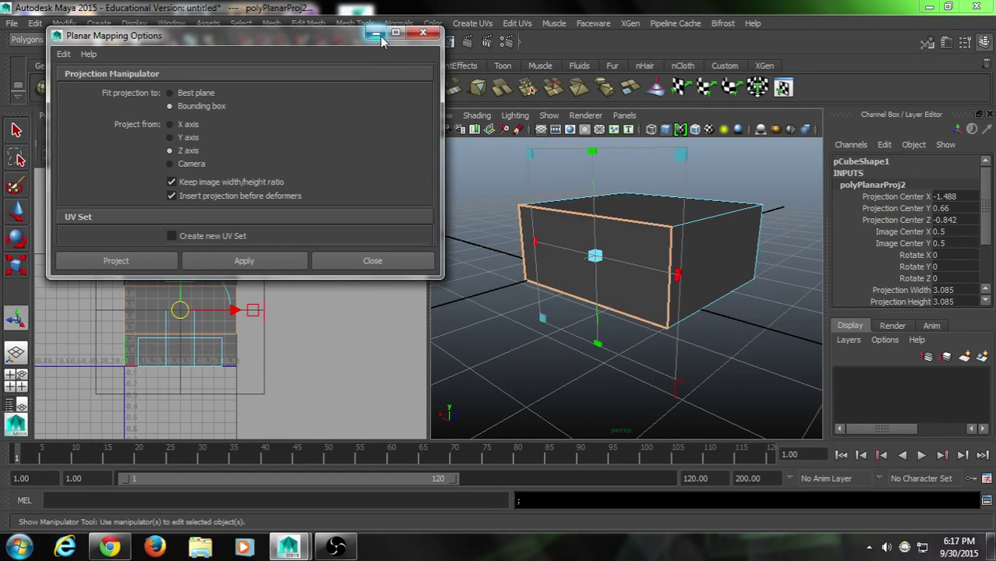
Step: Clear the mapping options off the UV Texture Editor and move the face's UVs outside the 0 to 1 square, beside its upper edge
left_click_drag(329, 39, 887, 297)
left_click_drag(687, 234, 621, 171, "alt")
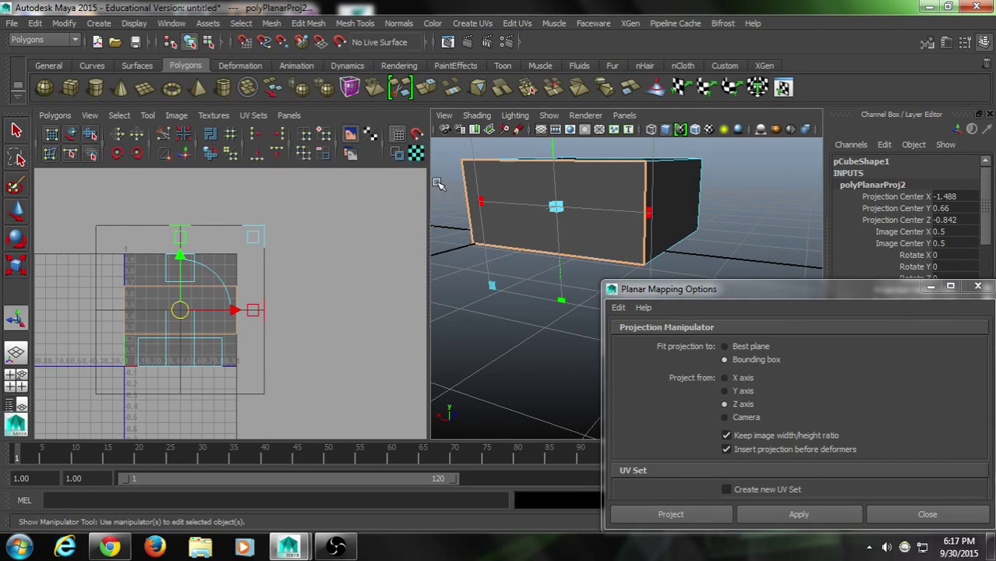
left_click_drag(614, 229, 622, 177, "alt")
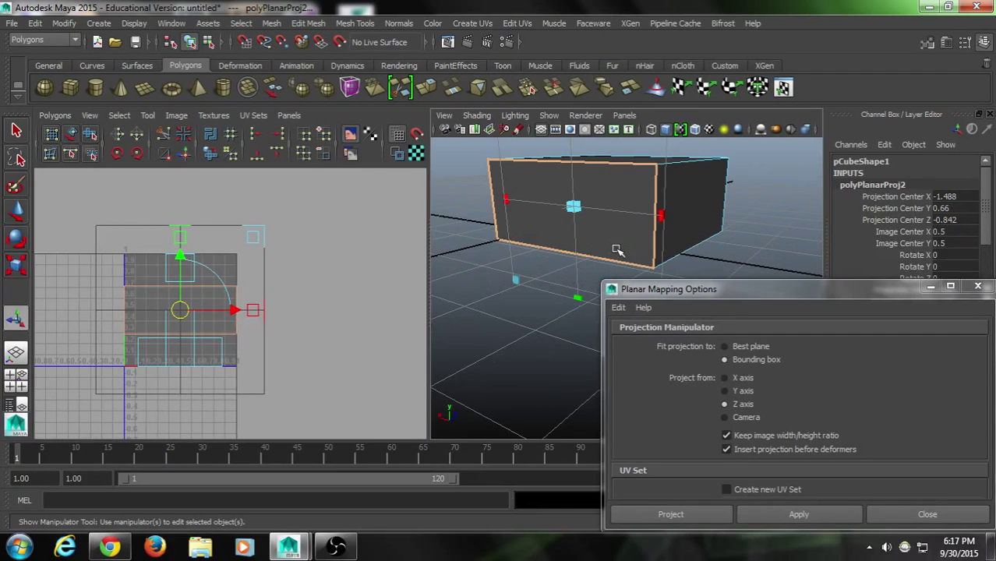
middle_click_drag(173, 281, 180, 280, "alt")
scroll(179, 281, "up", 4)
scroll(240, 309, "down", 2)
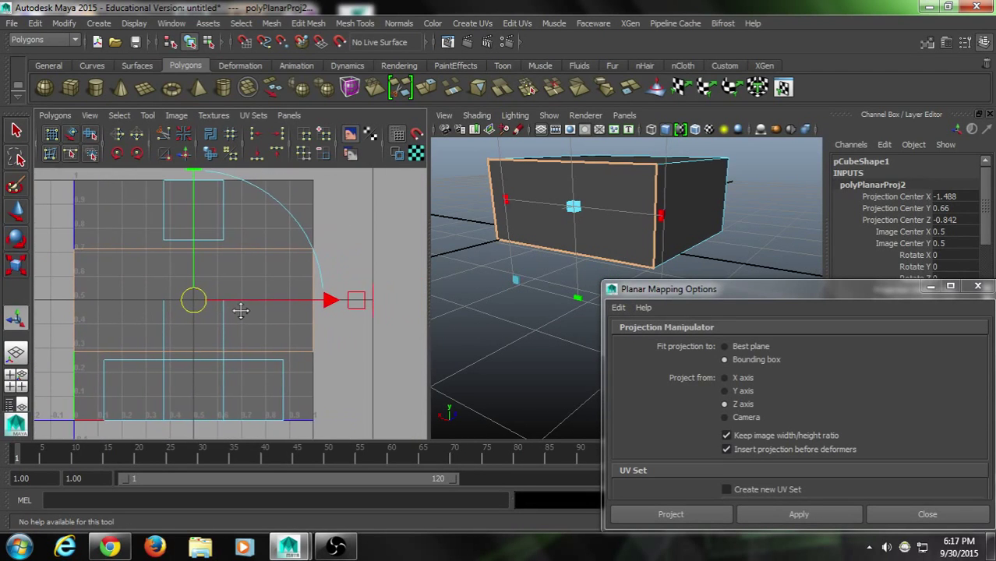
scroll(248, 315, "down", 3)
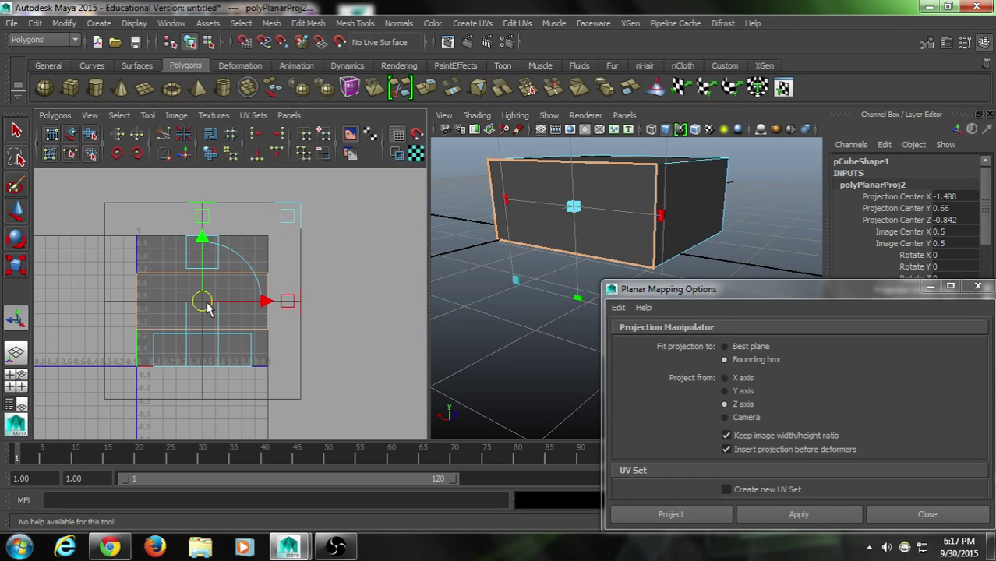
key("w")
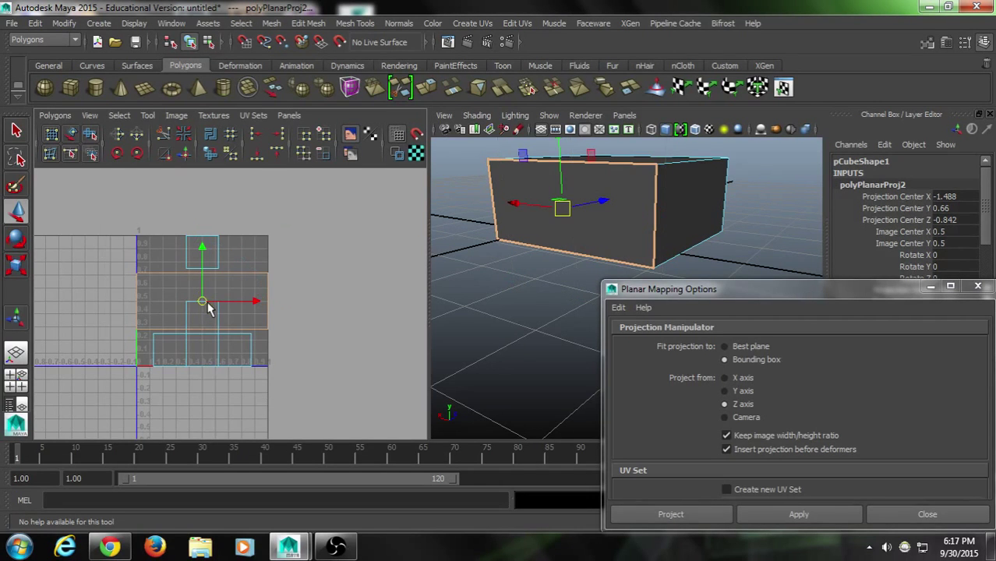
left_click_drag(203, 304, 330, 244)
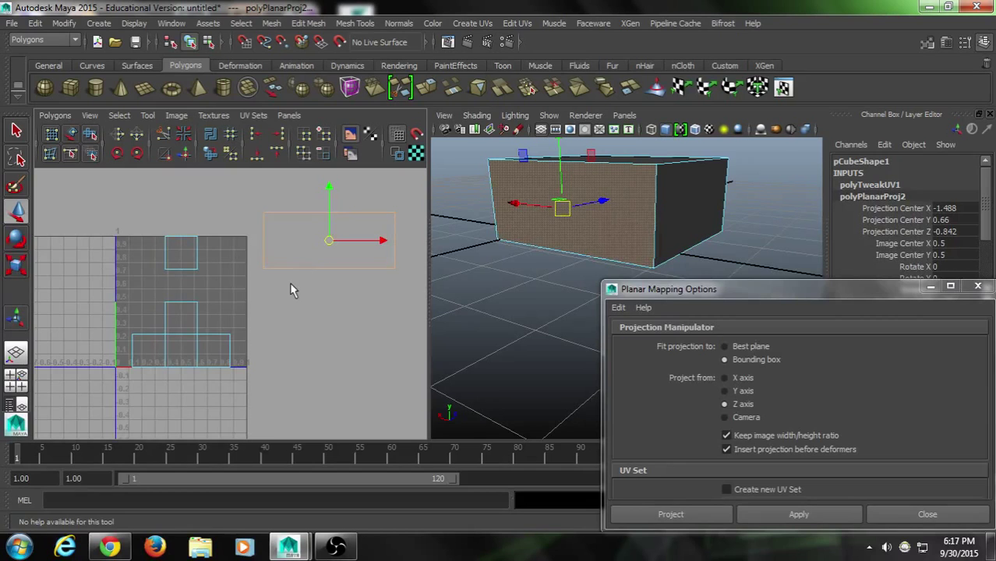
left_click_drag(334, 250, 306, 239)
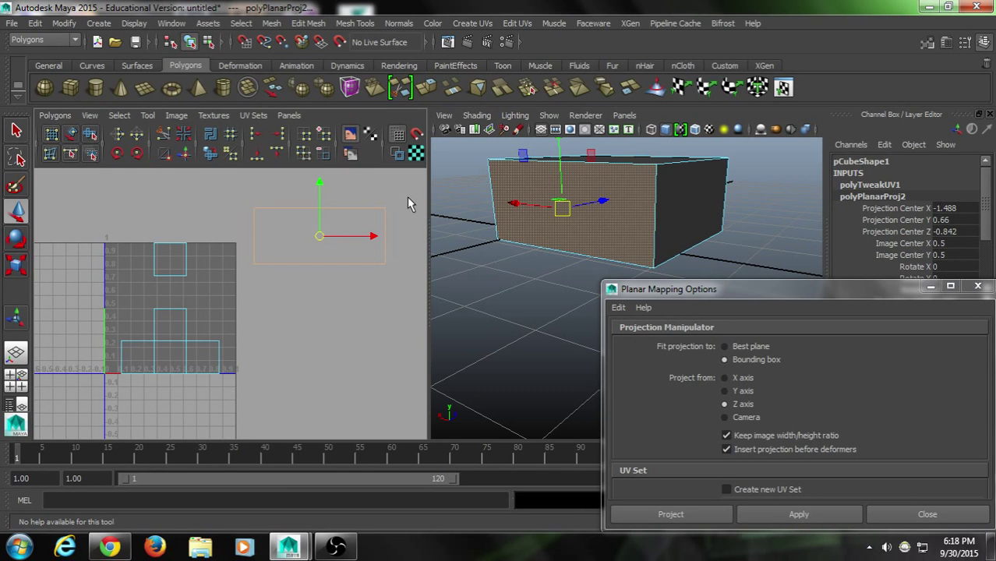
Step: Deselect the cube's projected face and reselect that same side face
left_click_drag(567, 211, 619, 214, "alt")
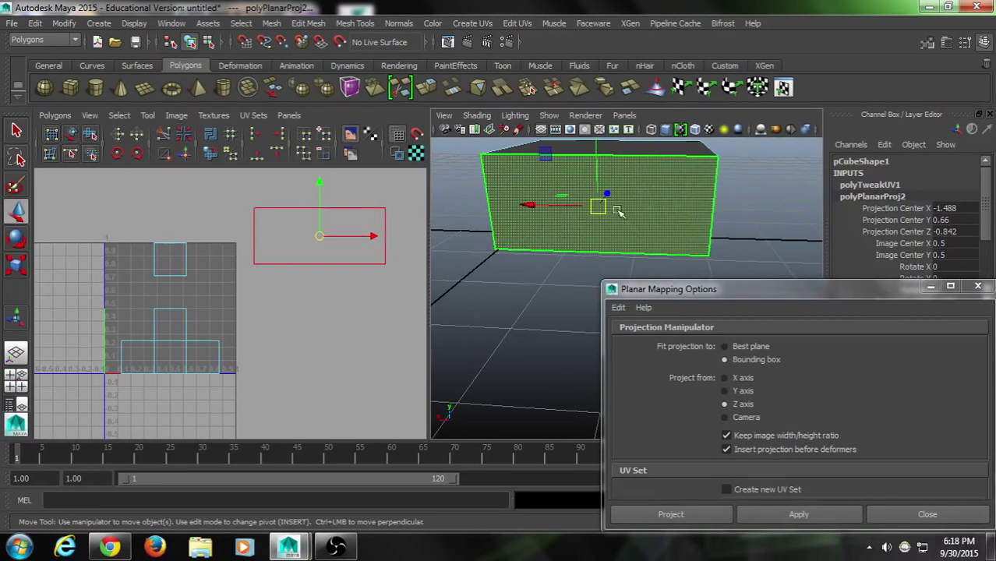
scroll(705, 231, "down", 5)
left_click_drag(705, 231, 538, 222, "alt")
left_click_drag(590, 197, 742, 214, "alt")
left_click(733, 214)
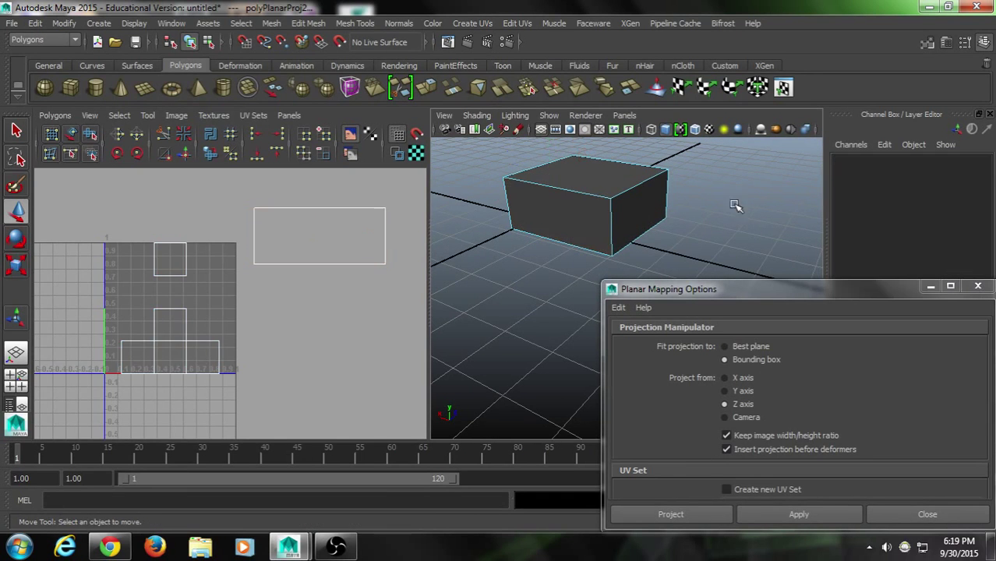
left_click(519, 215)
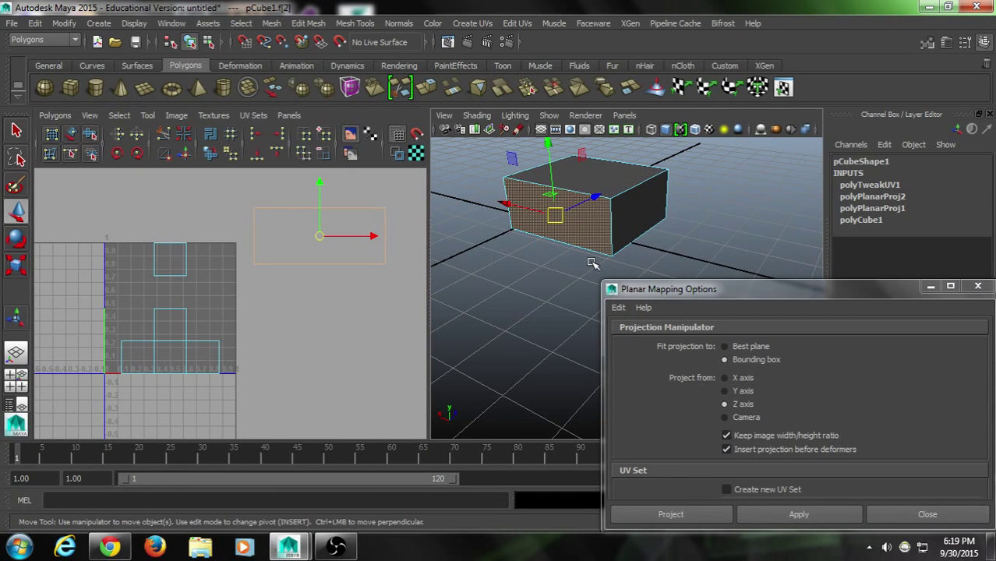
Step: Add the parallel side face on the opposite side of the cube to the selection
left_click_drag(742, 202, 755, 248, "alt")
left_click(719, 230)
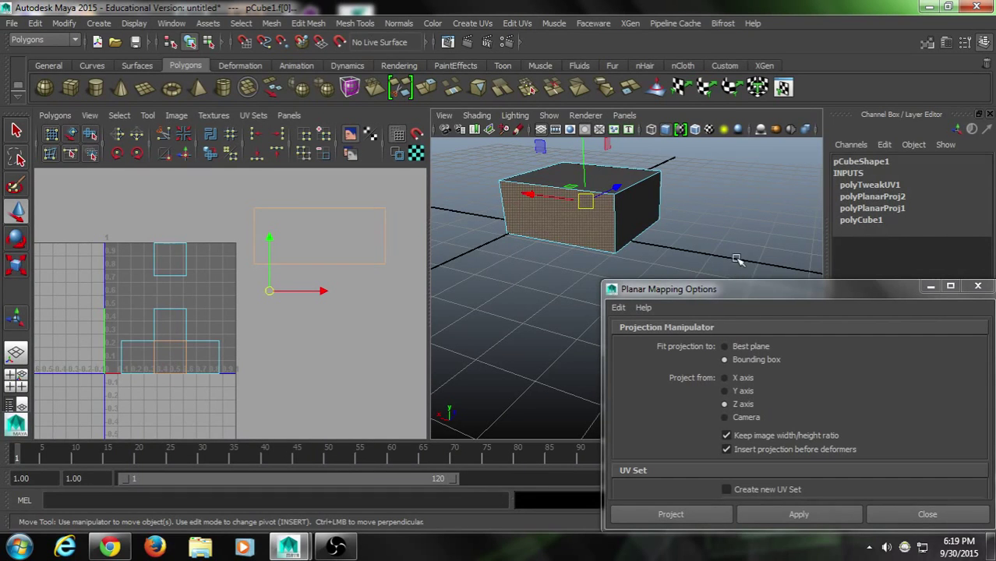
left_click_drag(719, 202, 676, 220, "alt")
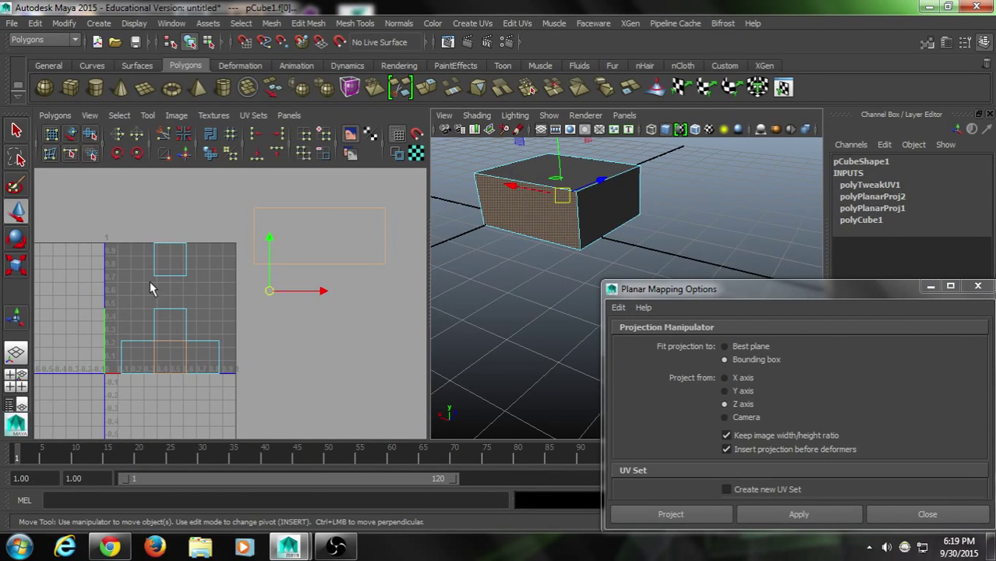
left_click_drag(499, 202, 579, 220, "alt")
left_click(538, 238)
left_click(538, 233)
left_click(721, 214)
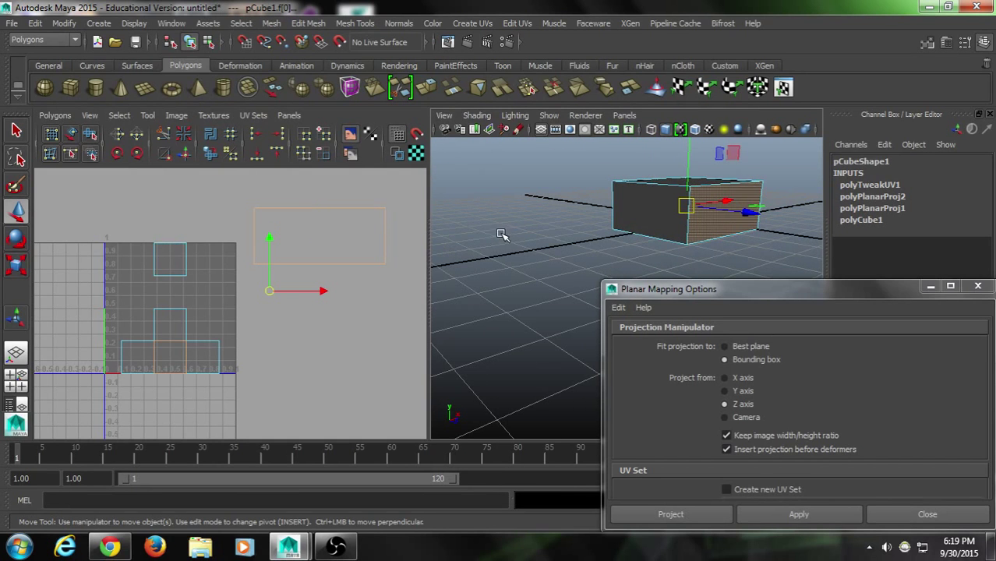
Step: Apply a Z-axis planar mapping to both selected side faces and move their UVs to an image centre of about X 1.688, Y 1.097
left_click_drag(503, 237, 662, 187, "alt")
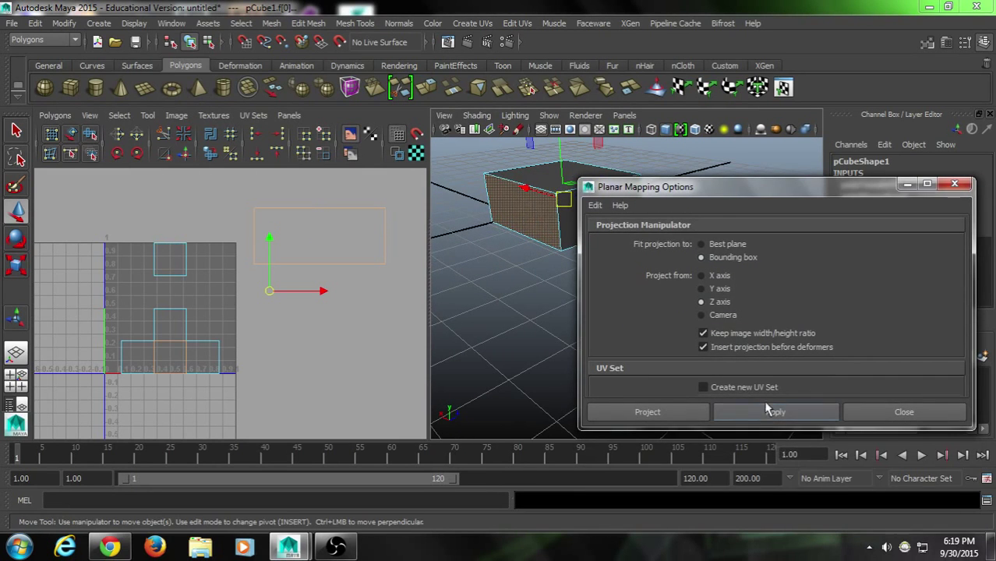
left_click(772, 414)
left_click_drag(164, 313, 324, 237)
left_click_drag(658, 189, 715, 257)
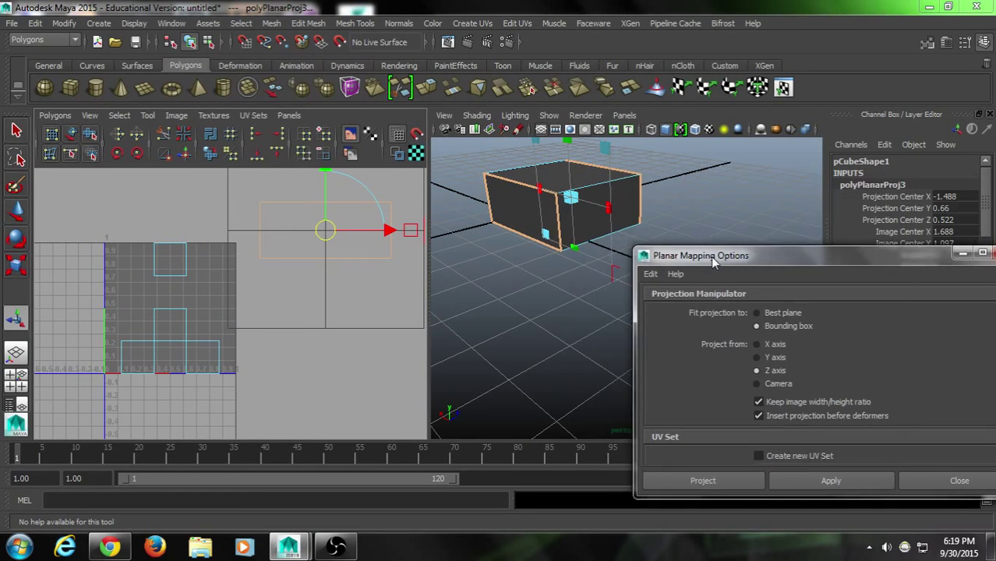
mouse_move(483, 226)
left_mouse_down("alt")
mouse_move(532, 214)
mouse_move(500, 215)
left_mouse_up("alt")
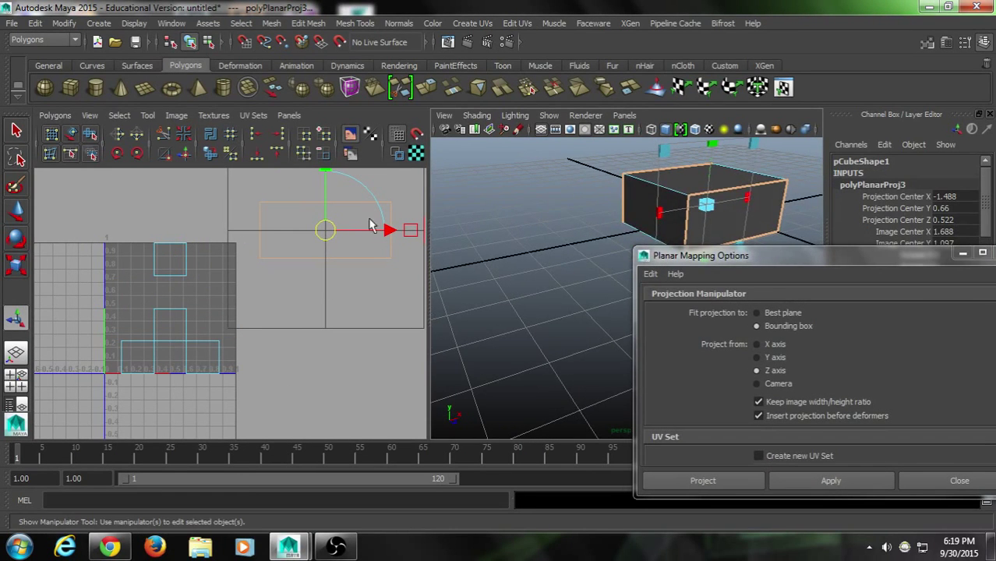
left_click_drag(612, 205, 494, 209, "alt")
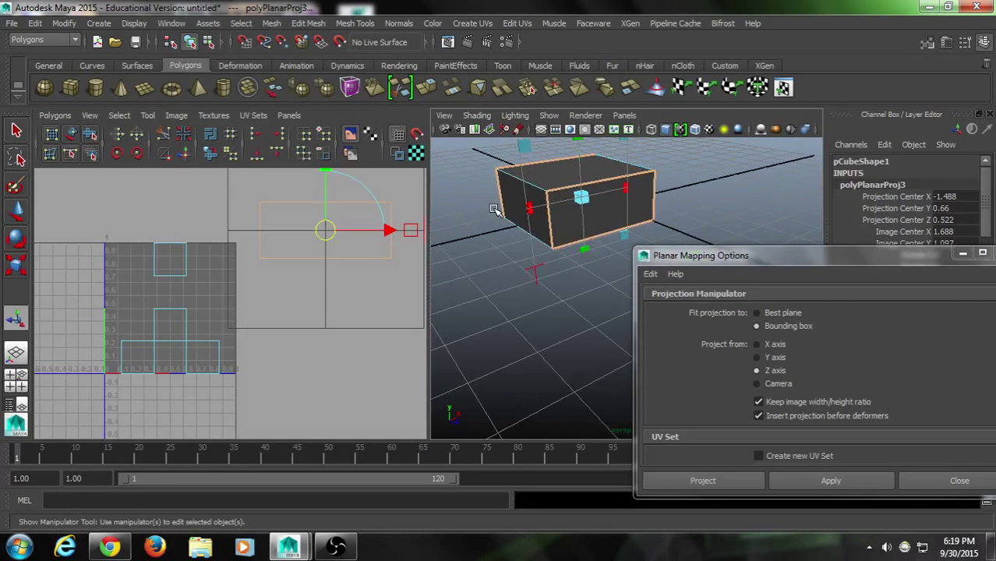
Step: Clear the current selection and select the cube's other two opposite side faces, the ones facing the X axis
left_click(564, 302)
left_click(566, 211)
left_click_drag(566, 210, 612, 156, "alt")
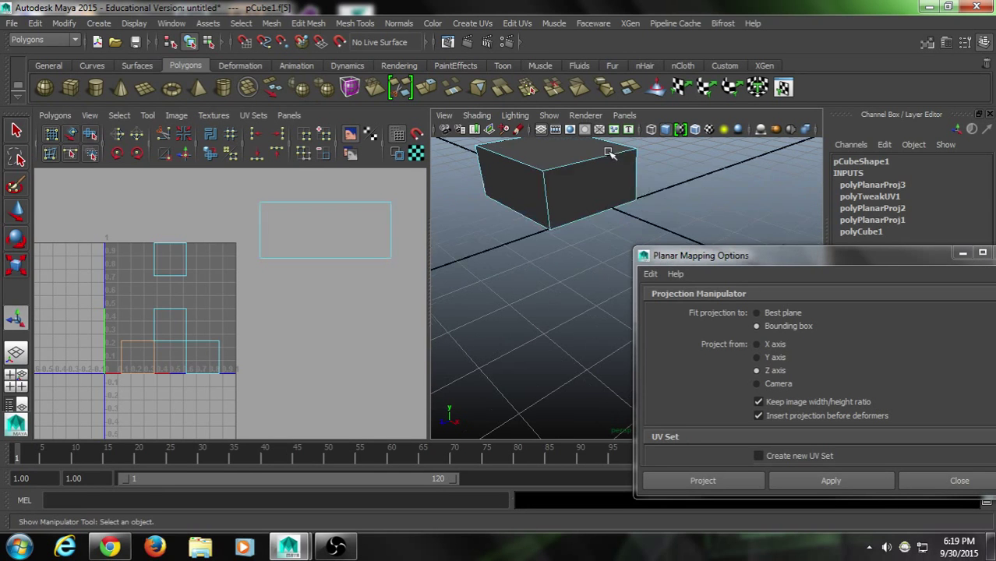
left_click(612, 190, "shift")
left_click_drag(478, 259, 555, 182, "alt")
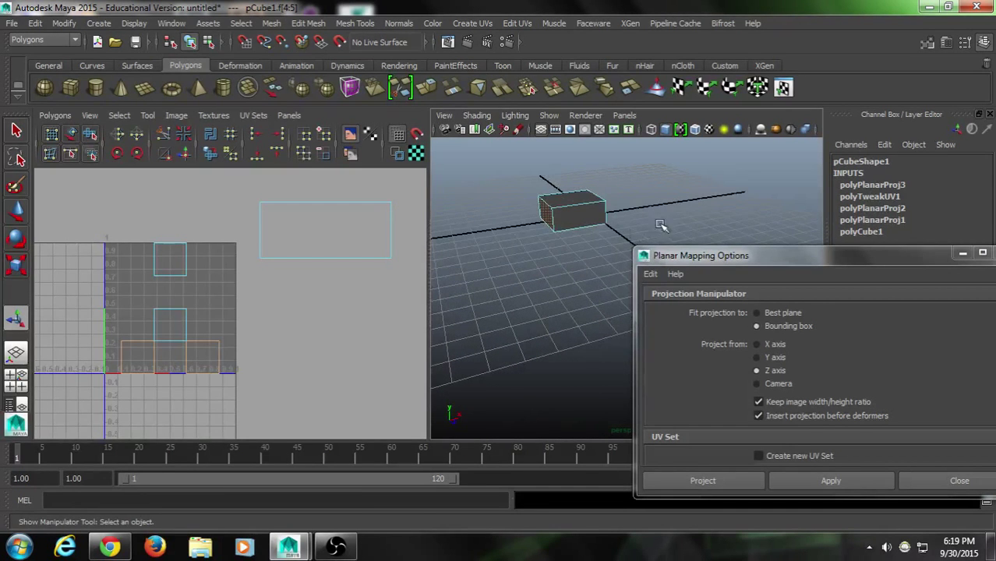
left_click_drag(669, 263, 660, 238)
key("w")
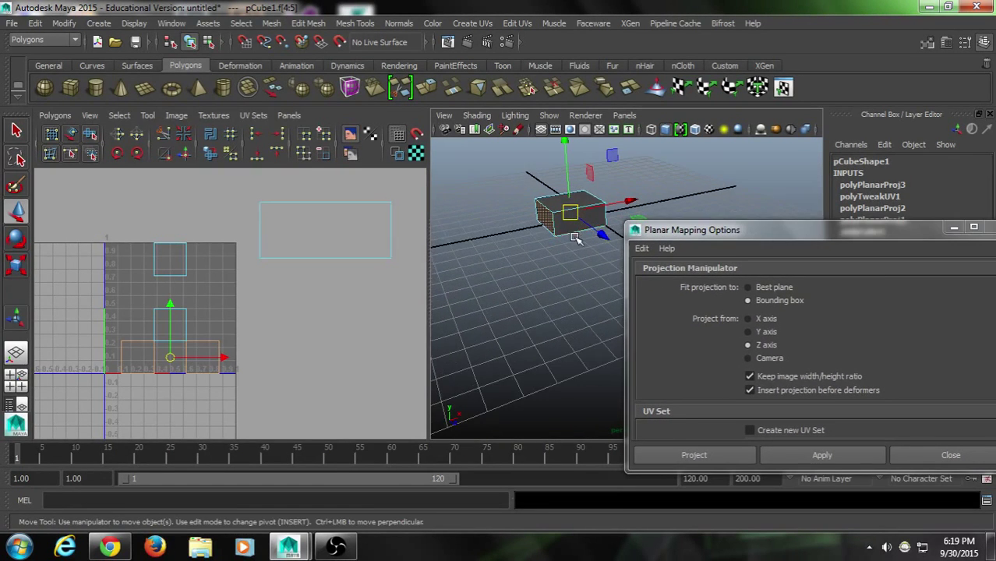
Step: Apply an X-axis planar mapping to the two selected faces and move their UVs outside the 0 to 1 square, below the first shell
left_click(767, 319)
left_click(823, 454)
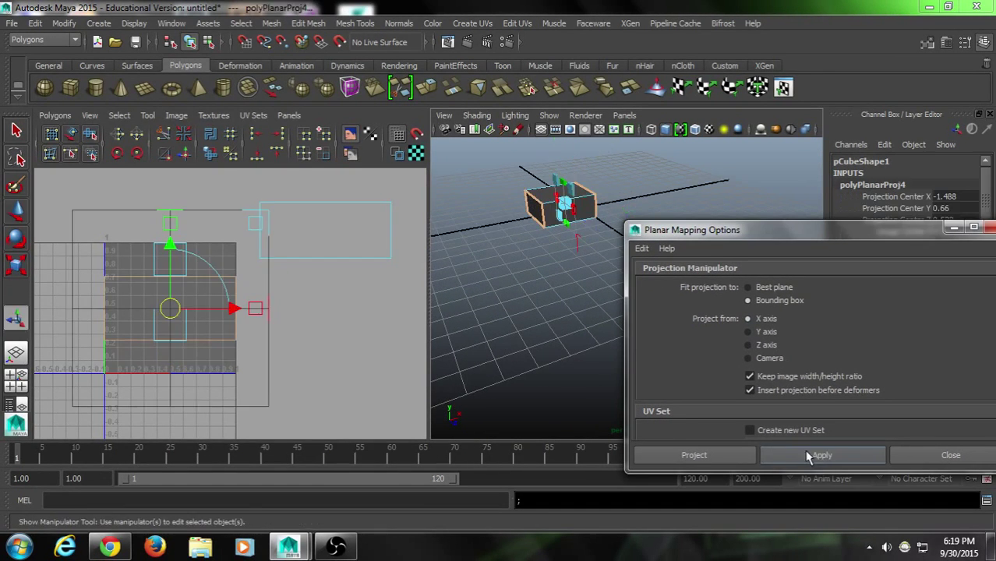
left_click_drag(197, 315, 356, 311)
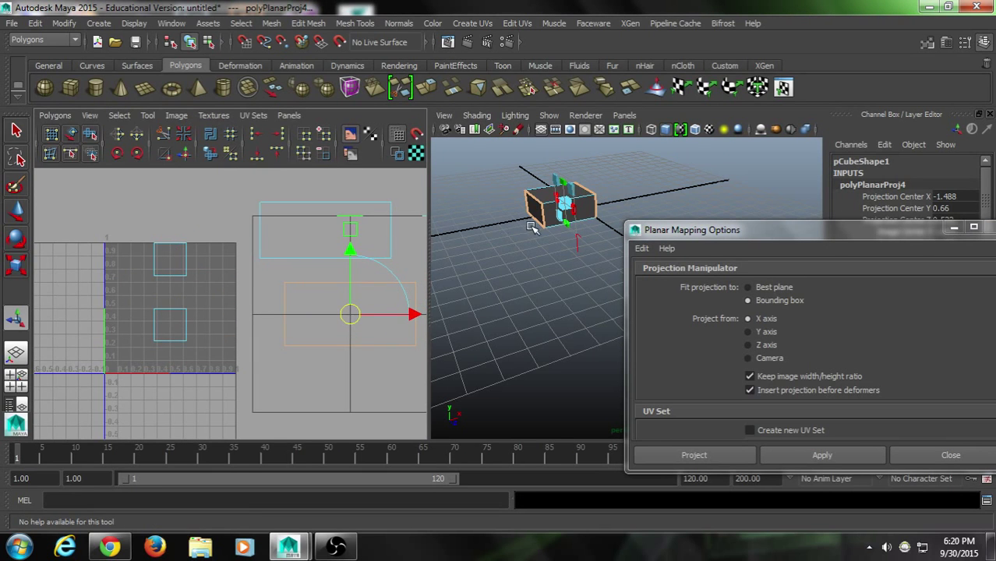
Step: Select the cube's top and bottom faces and apply a planar mapping to them projected from the Y axis
left_click_drag(578, 240, 580, 262, "alt")
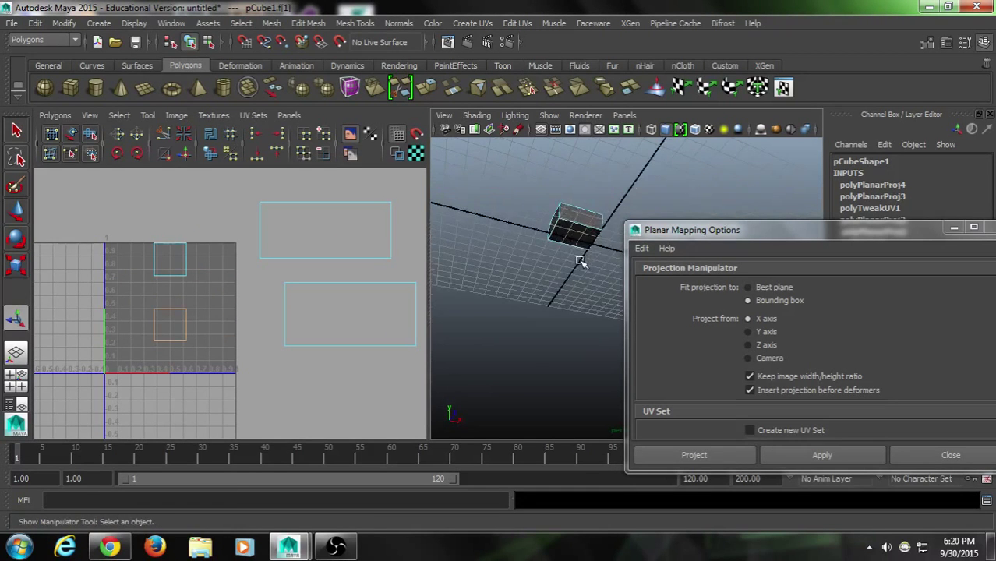
left_click(768, 332)
left_click(822, 455)
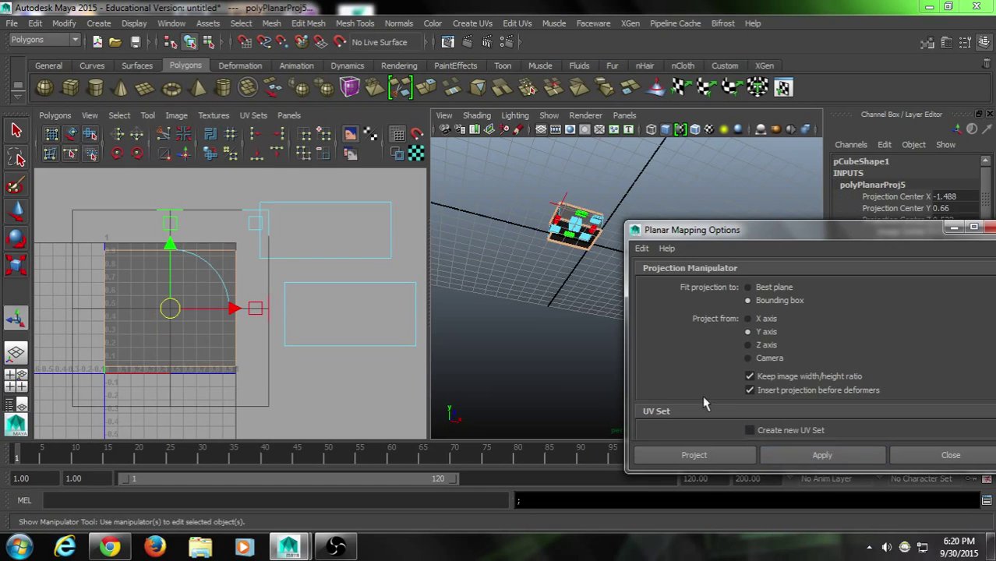
Step: Move the top and bottom faces' UVs outside the 0 to 1 square, just below the other two shells
left_click_drag(538, 389, 534, 338, "alt")
left_click_drag(166, 313, 329, 409)
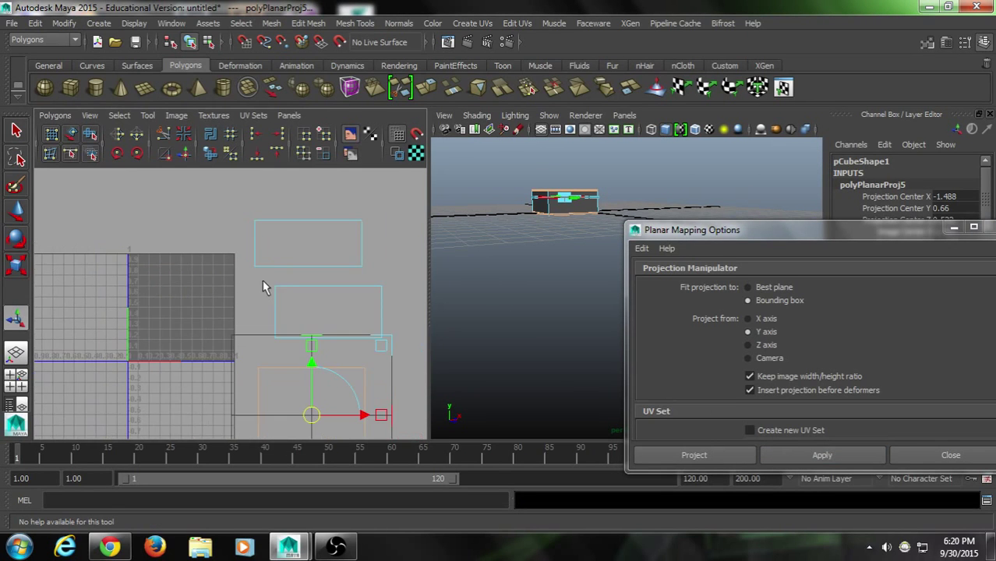
middle_click_drag(329, 409, 280, 343, "alt")
scroll(269, 324, "down", 1)
scroll(269, 320, "down", 2)
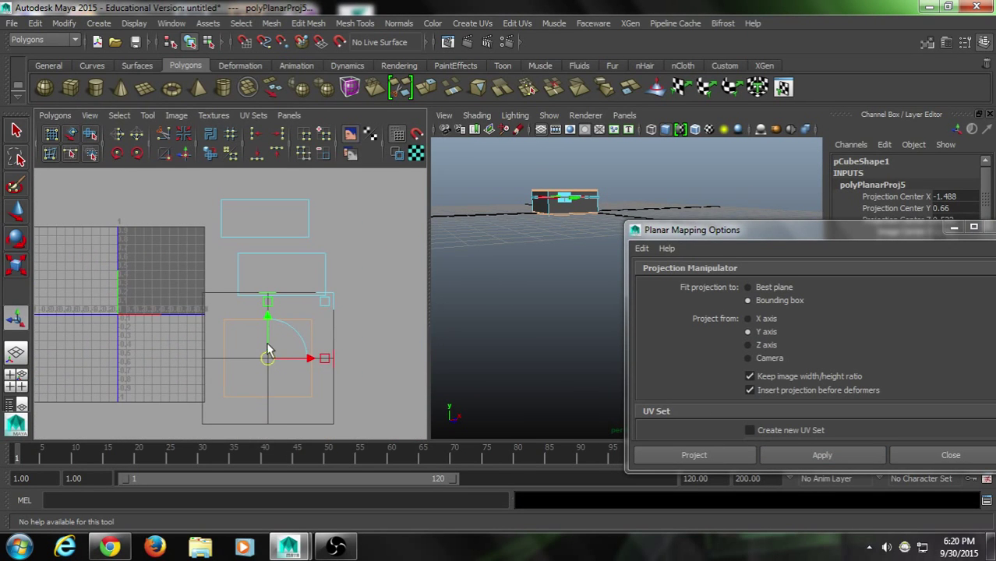
left_click_drag(269, 360, 270, 351)
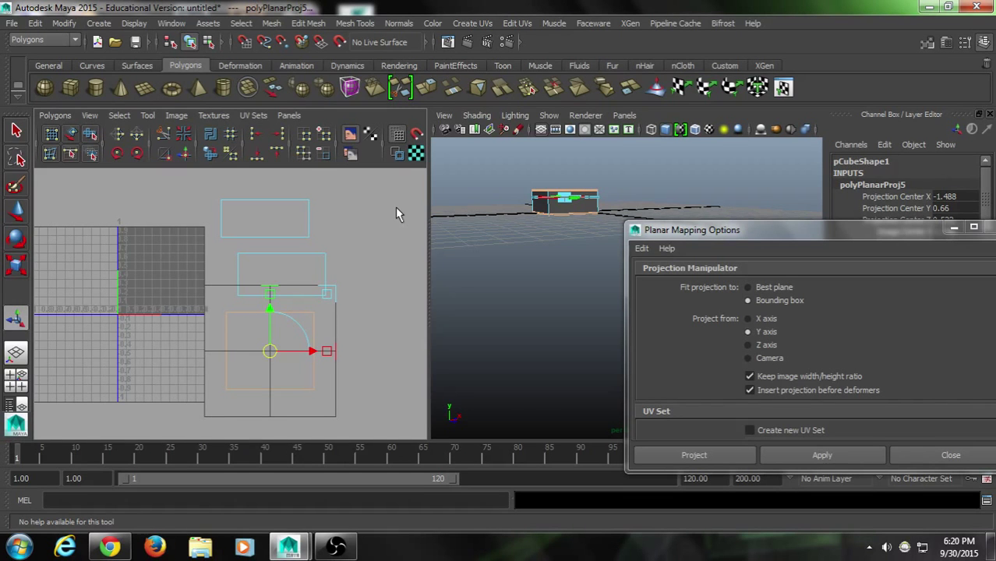
Step: Switch the UV editor to UV selection and select all UVs of the uppermost side-face shell
left_click_drag(515, 164, 565, 211, "alt")
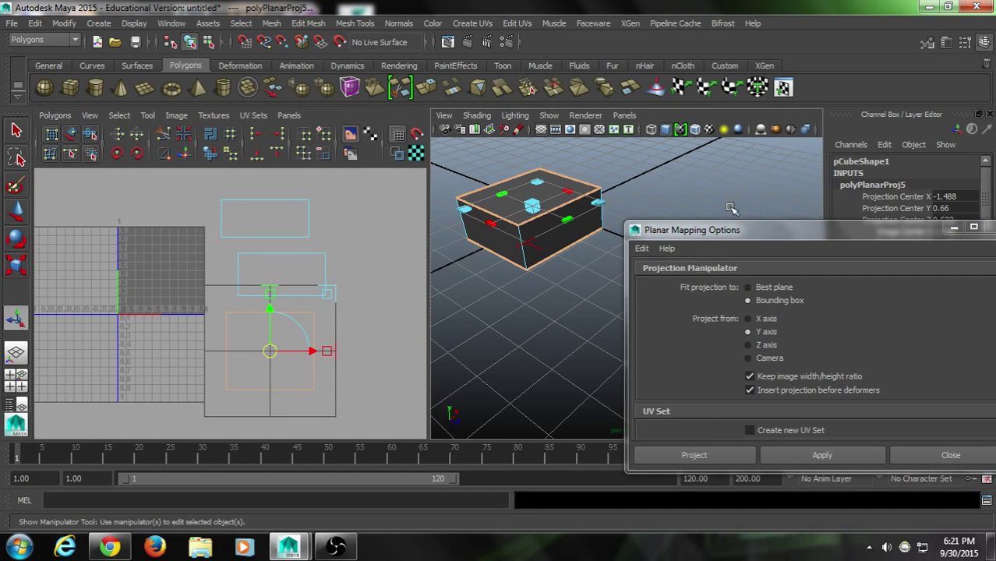
scroll(209, 295, "up", 2)
scroll(205, 285, "down", 3)
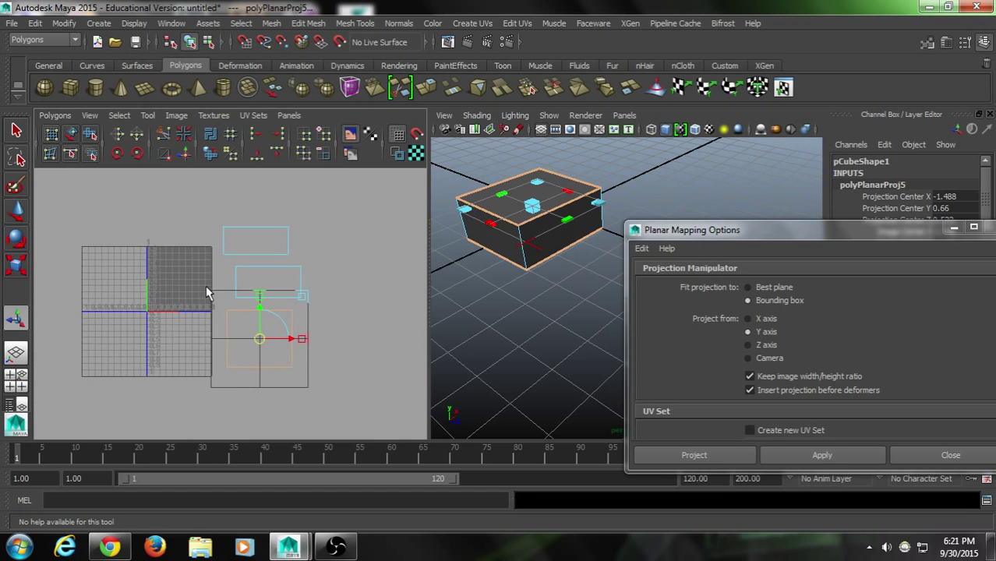
middle_click_drag(245, 207, 269, 206, "alt")
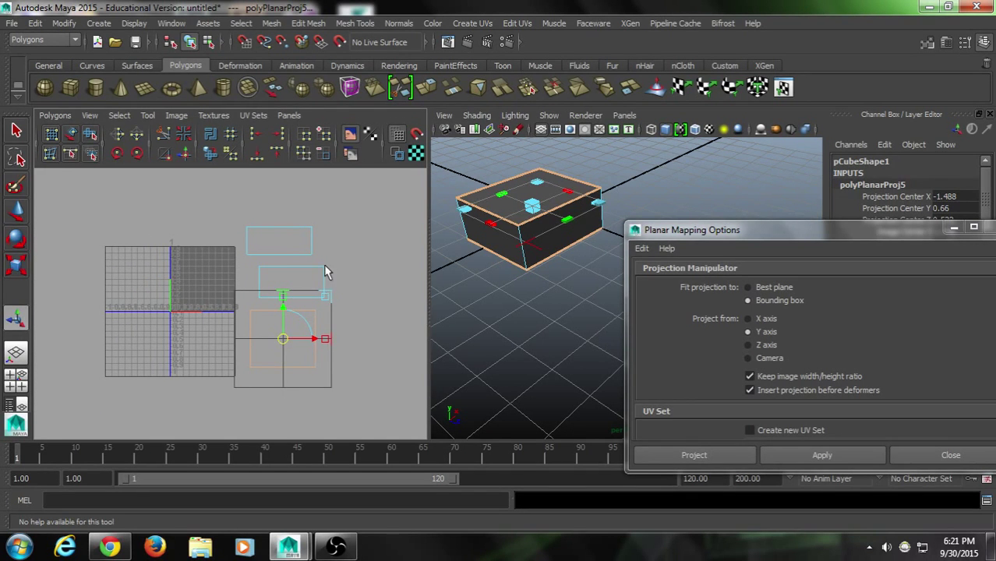
scroll(218, 281, "up", 5)
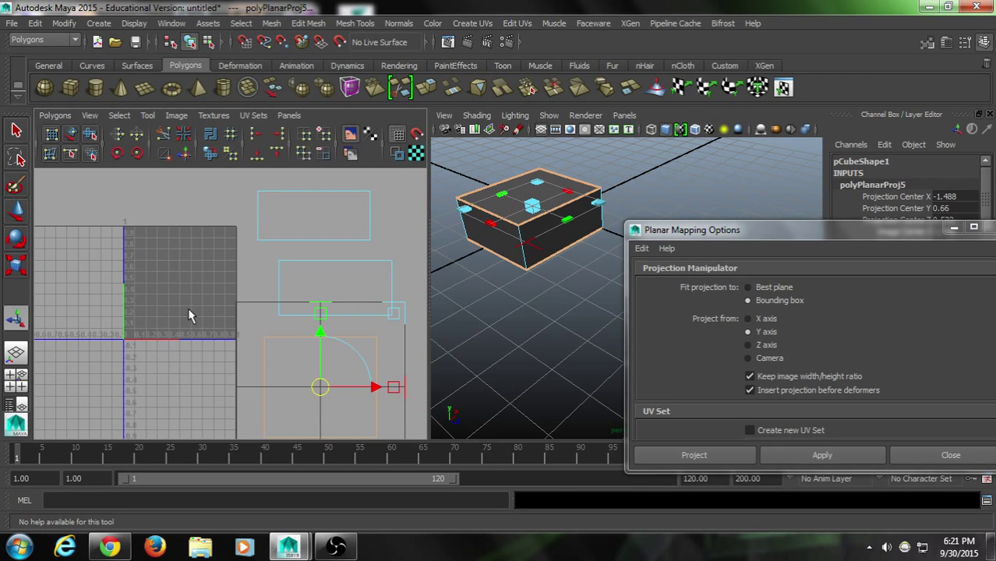
scroll(220, 268, "down", 2)
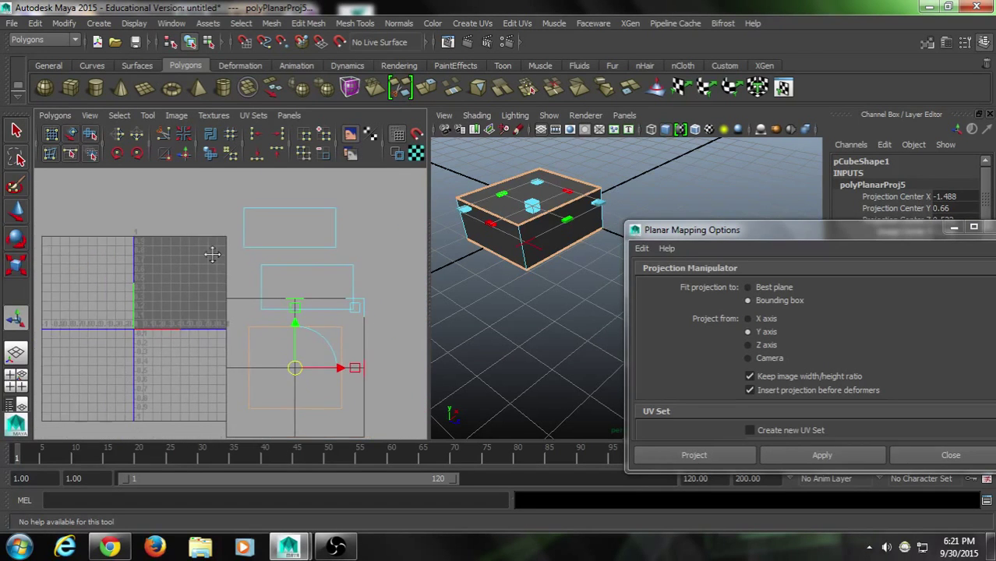
right_click(248, 211)
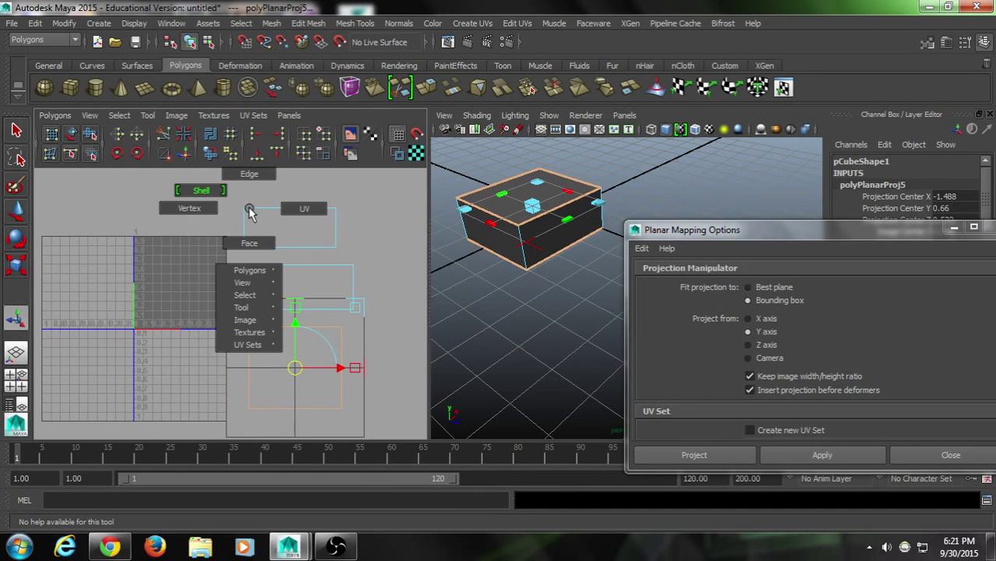
left_click(290, 212)
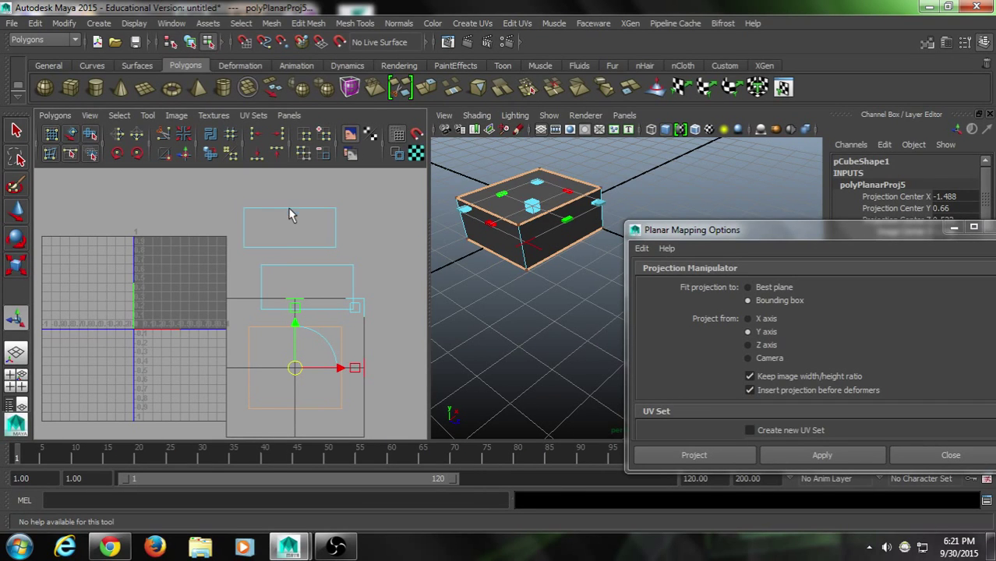
left_click_drag(230, 193, 375, 250)
Step: Move the selected side-face shell's UVs into the upper part of the 0 to 1 square
key("w")
left_click_drag(290, 228, 189, 269)
key("ctrl+z")
left_click(137, 153)
left_click(137, 154)
mouse_move(189, 269)
right_mouse_down("alt")
mouse_move(251, 307)
mouse_move(204, 269)
right_mouse_up("alt")
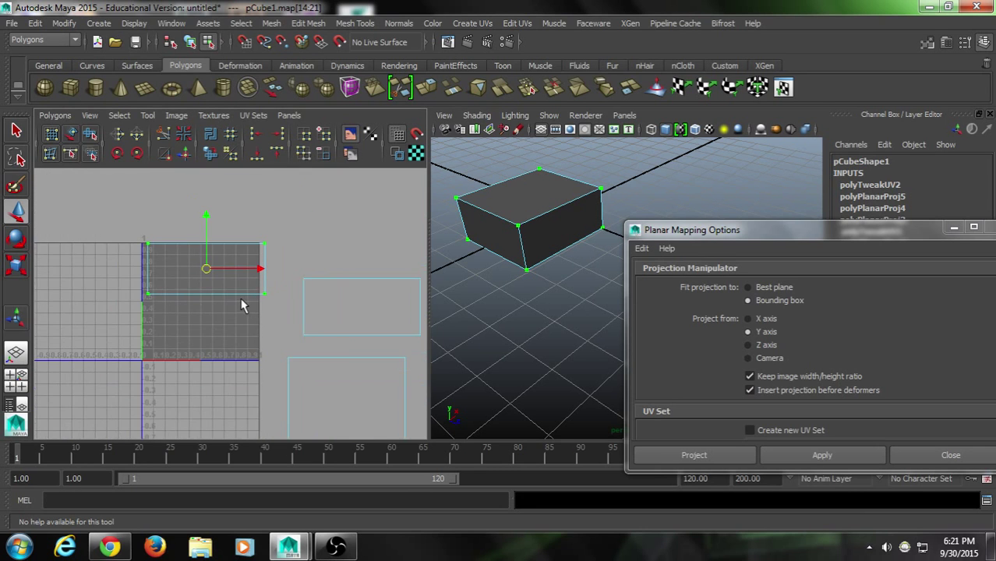
Step: Scale the shell's UVs down uniformly and shift them into the upper-left area of the 0 to 1 square
key("r")
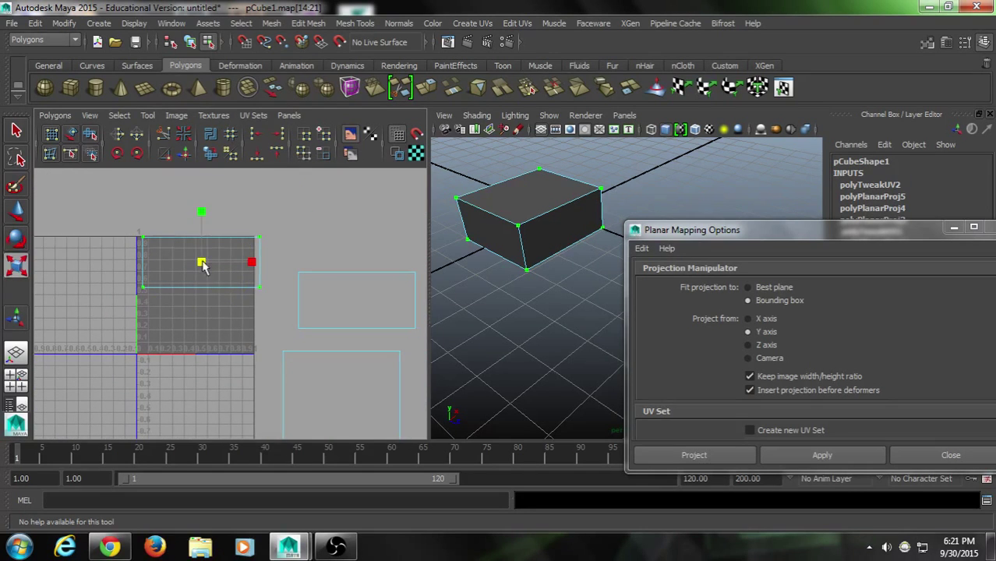
mouse_move(204, 262)
left_mouse_down()
mouse_move(180, 271)
mouse_move(185, 265)
left_mouse_up()
key("w")
key("e")
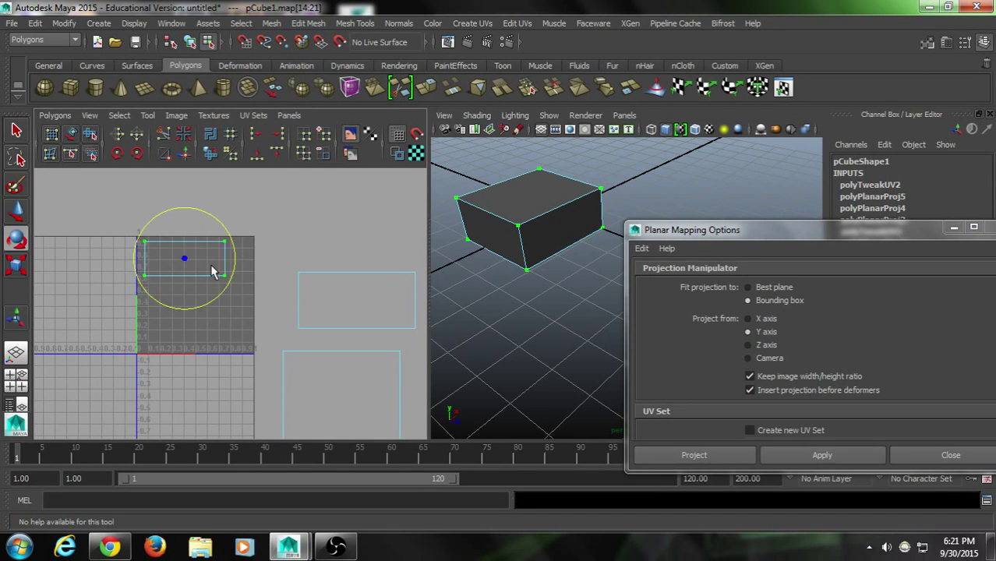
Step: Try stretching the shell's UVs along the horizontal axis only, and undo the distortion
key("r")
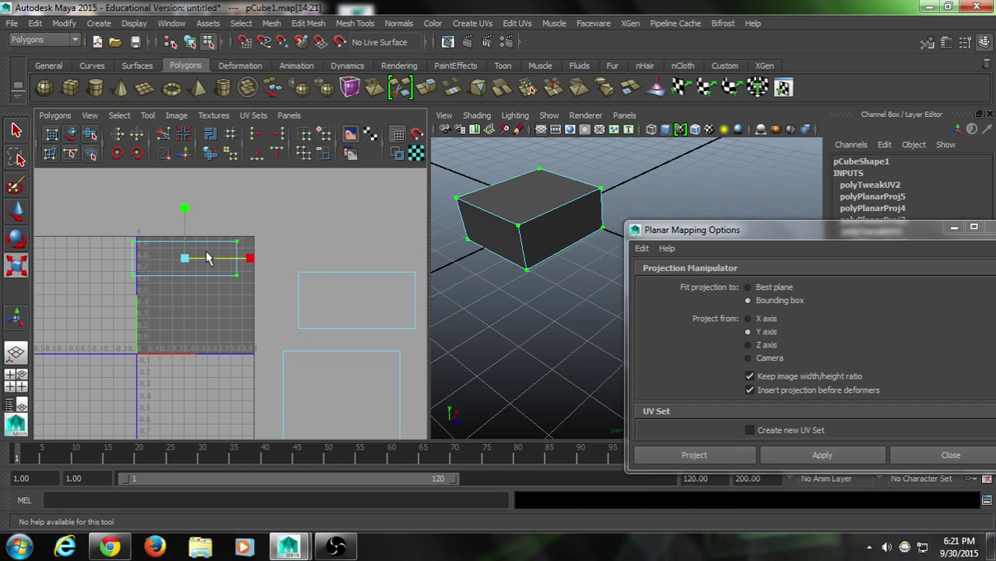
key("ctrl+z")
key("ctrl+z")
middle_click_drag(185, 266, 211, 268)
key("ctrl+z")
key("ctrl+z")
Step: Scale the first shell's UVs uniformly to nearly span the 0 to 1 square's width and align them along its upper edge
mouse_move(185, 261)
left_mouse_down()
mouse_move(190, 253)
mouse_move(187, 272)
left_mouse_up()
key("w")
mouse_move(187, 272)
middle_mouse_down()
mouse_move(196, 262)
mouse_move(189, 281)
mouse_move(198, 266)
middle_mouse_up()
key("r")
key("ctrl+z")
key("w")
Step: Move the second side-face shell into the 0 to 1 square, scale it down uniformly and place it just below the first shell's left end
left_click(278, 252)
left_click_drag(278, 252, 427, 335)
left_click_drag(356, 303, 198, 307)
key("e")
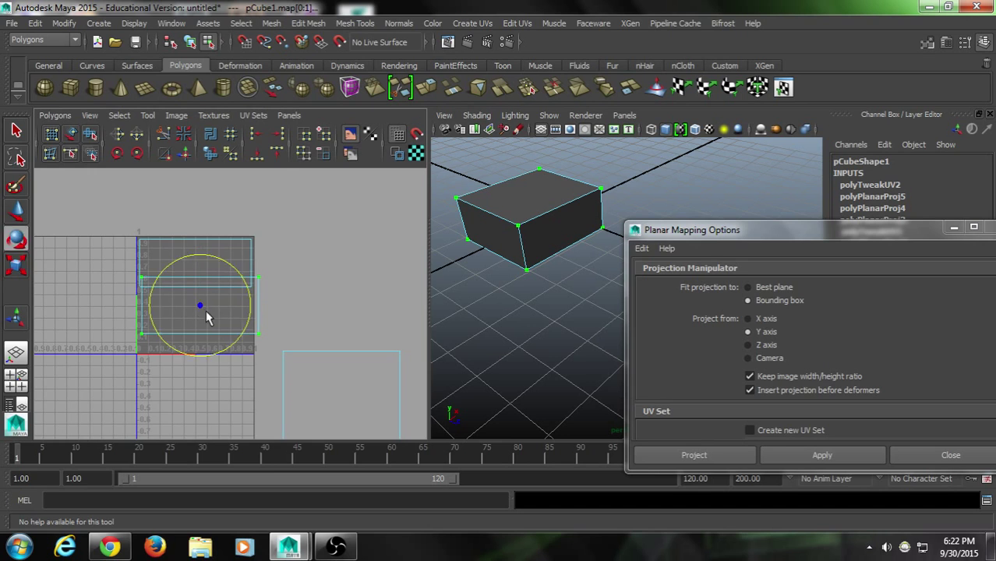
key("r")
middle_click_drag(200, 310, 169, 335)
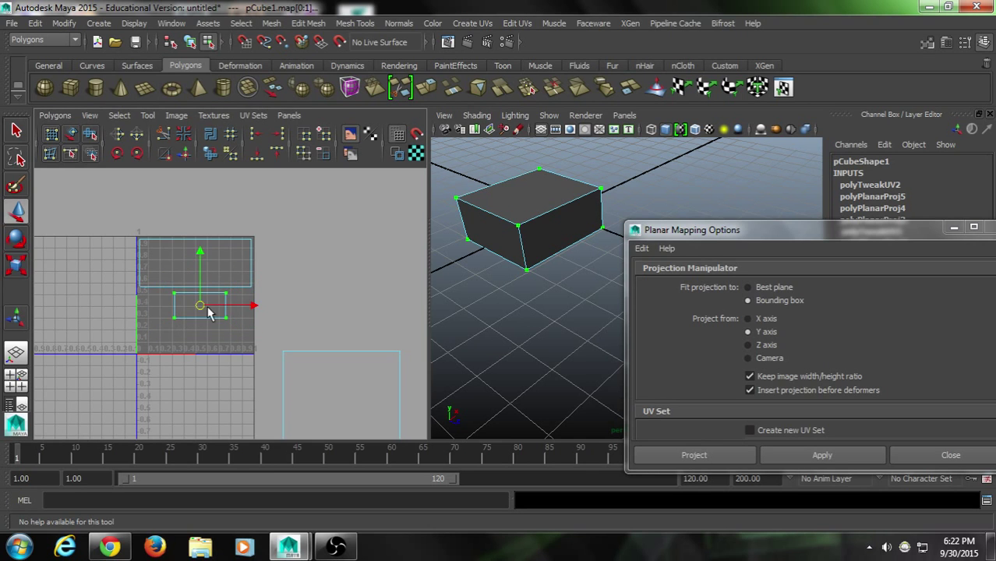
key("w")
left_click_drag(201, 308, 170, 310)
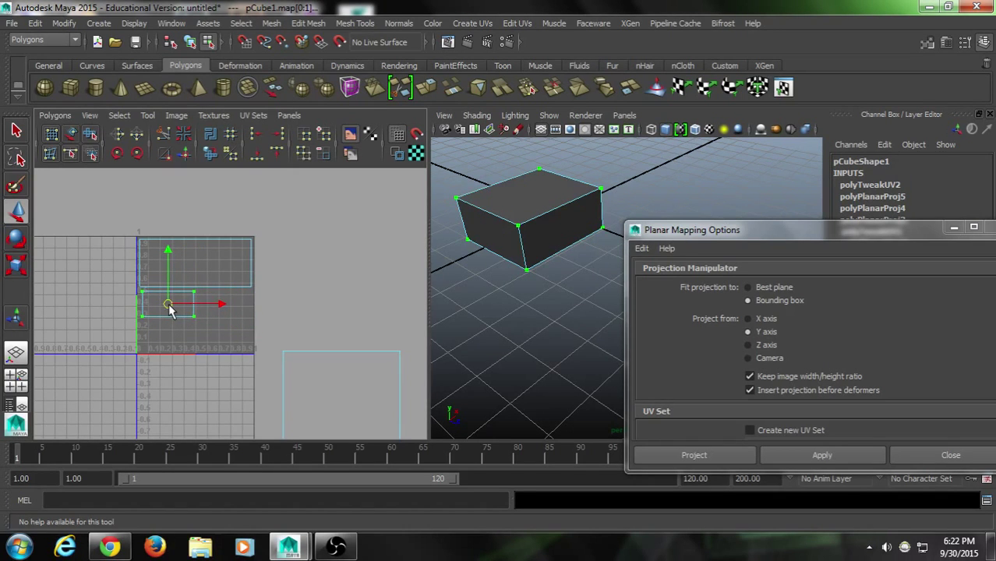
Step: Select the UVs of the top and bottom faces, scale them down uniformly and move them into the 0 to 1 square's lower-right area
middle_click_drag(167, 305, 191, 223, "alt")
middle_click_drag(236, 200, 187, 182, "alt")
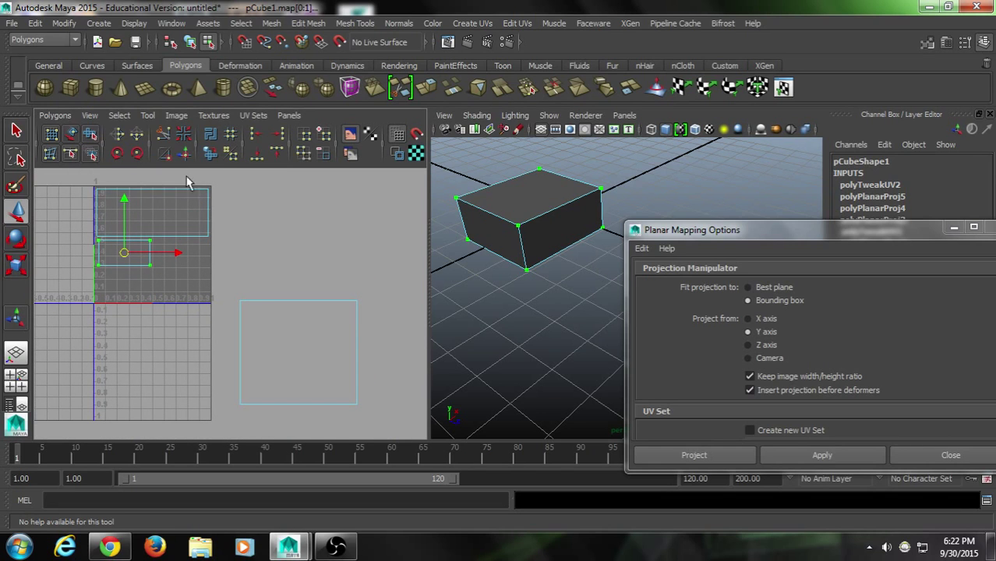
right_click_drag(157, 192, 210, 195)
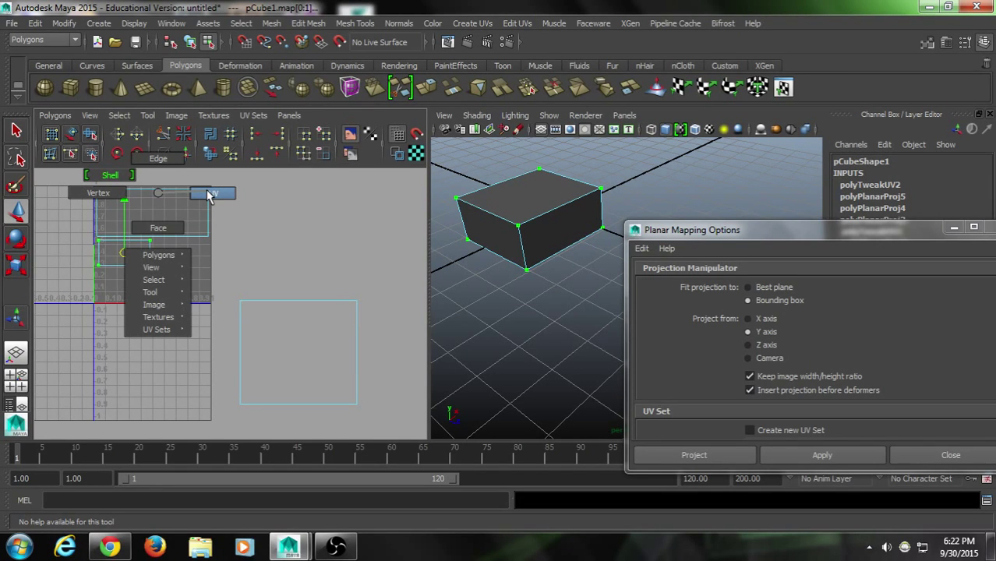
right_click_drag(208, 195, 227, 195)
left_click_drag(232, 284, 359, 422)
middle_click_drag(330, 350, 358, 366, "alt")
key("r")
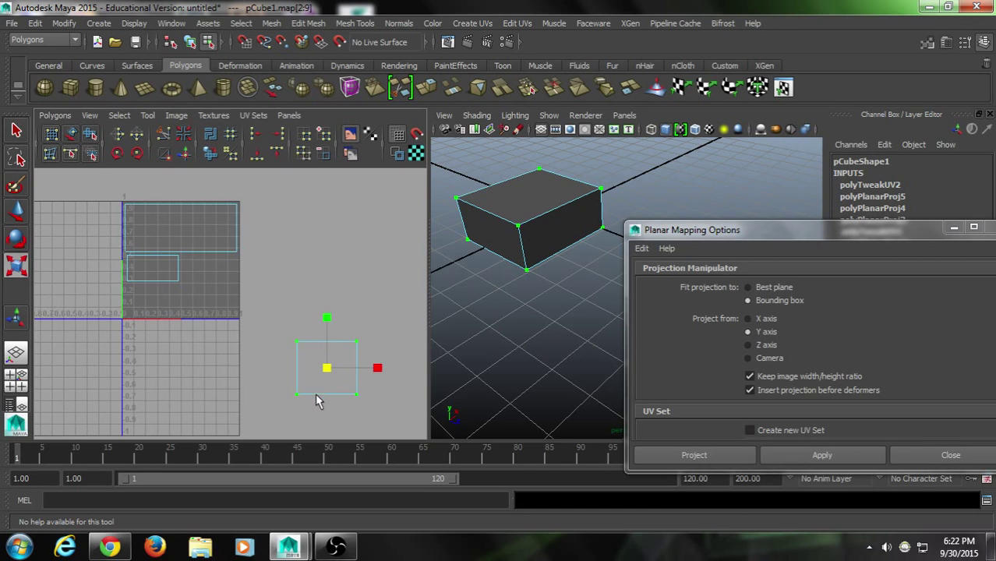
key("w")
left_click_drag(328, 367, 212, 297)
Step: Fine-tune the size and position of the top and bottom faces' UVs so they fit inside the square, and clear the selection
right_click_drag(211, 296, 284, 339, "alt")
key("e")
key("r")
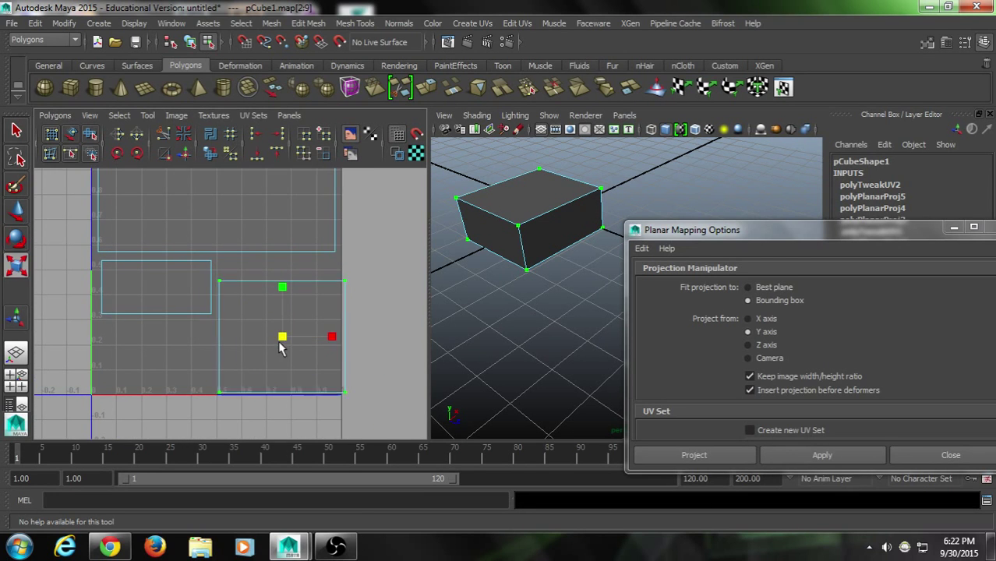
left_click_drag(283, 340, 276, 330)
key("w")
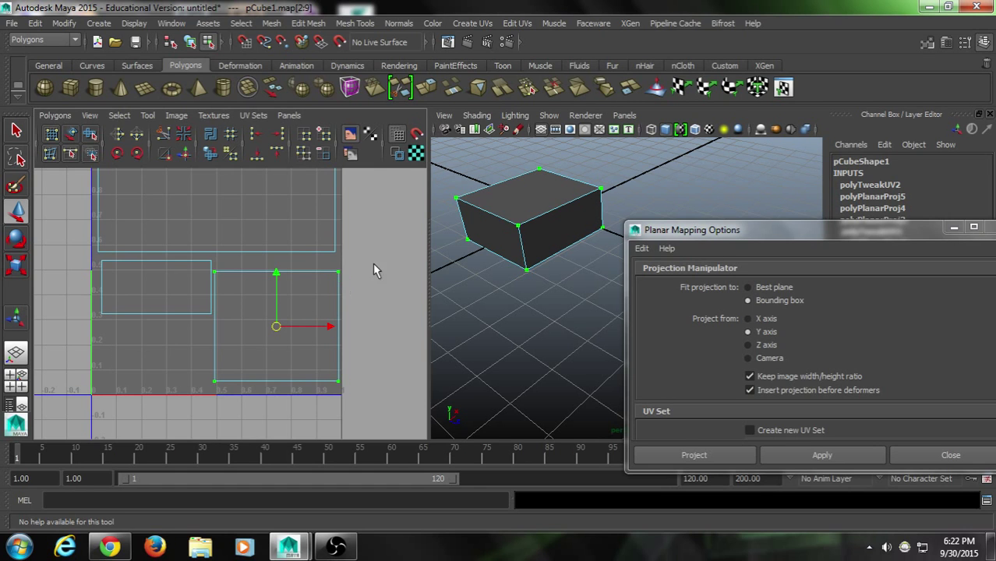
left_click_drag(373, 263, 291, 276)
scroll(343, 366, "down", 3)
middle_click_drag(323, 337, 324, 358, "alt")
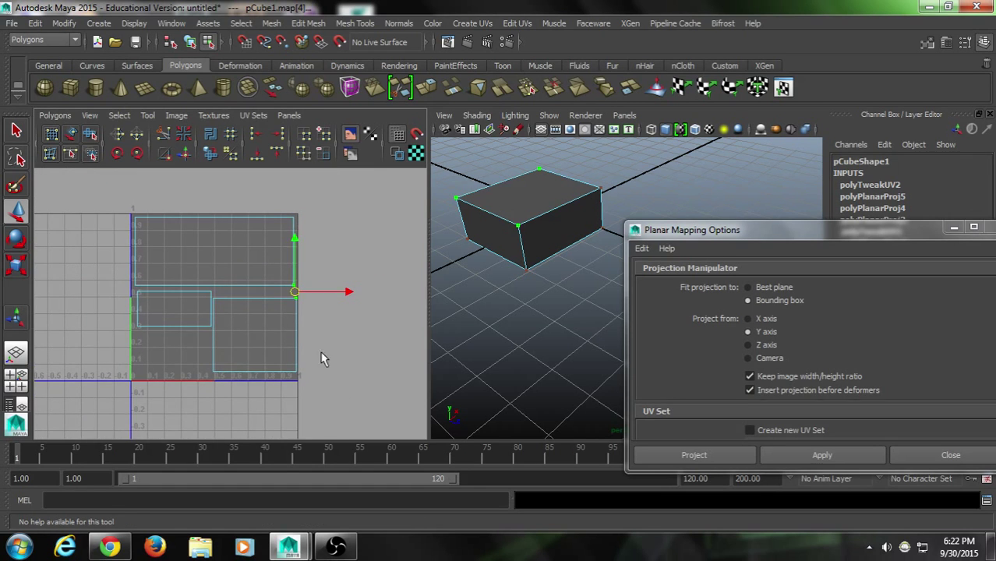
left_click(325, 359)
Step: Select all UVs of the small side-face shell and rotate them 90 degrees clockwise
middle_click_drag(201, 352, 250, 340, "alt")
left_click_drag(178, 309, 190, 333)
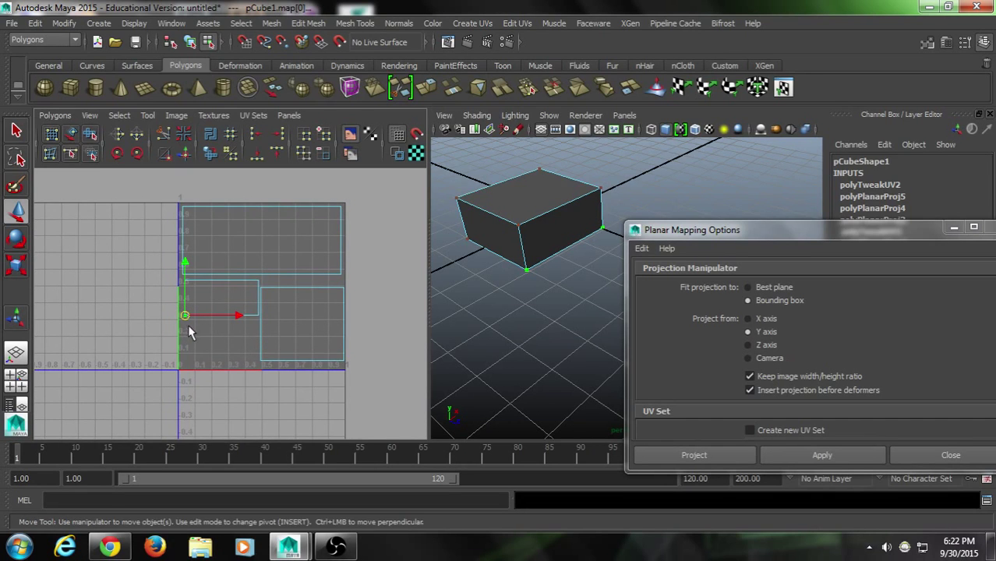
right_click_drag(190, 333, 195, 357, "alt")
middle_click_drag(233, 349, 211, 346, "alt")
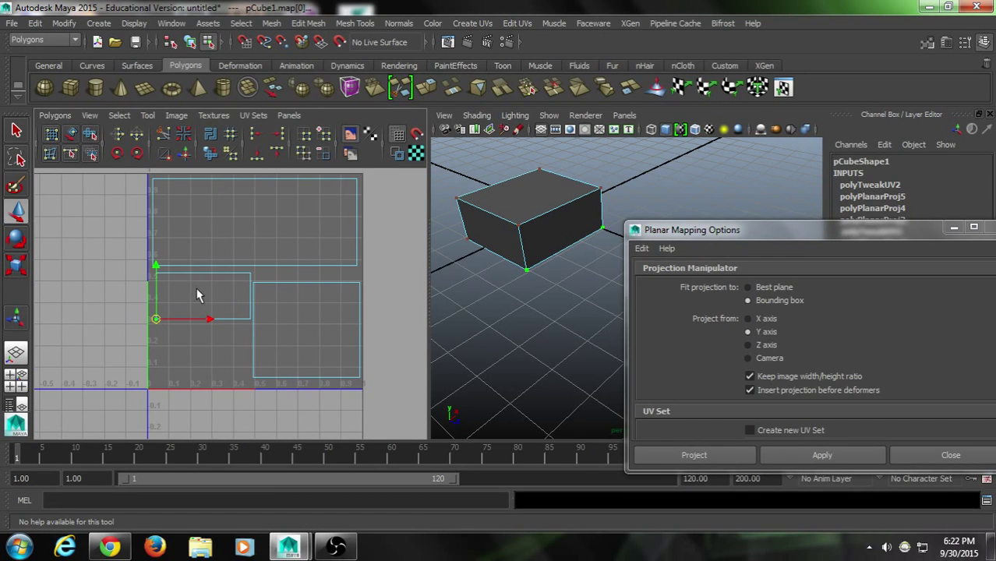
left_click_drag(242, 316, 249, 328)
left_click_drag(179, 315, 151, 341, "shift")
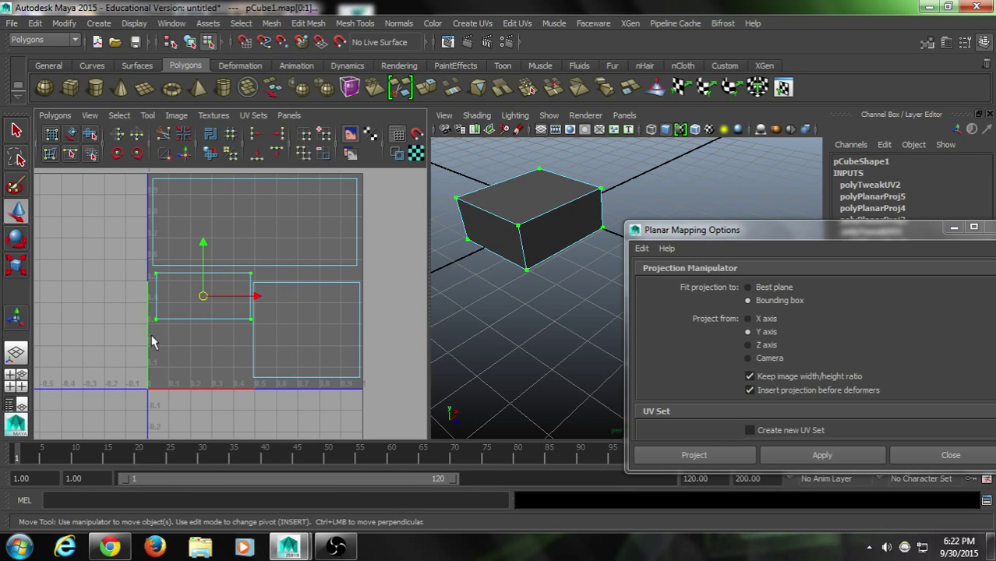
left_click(136, 154)
left_click(135, 153)
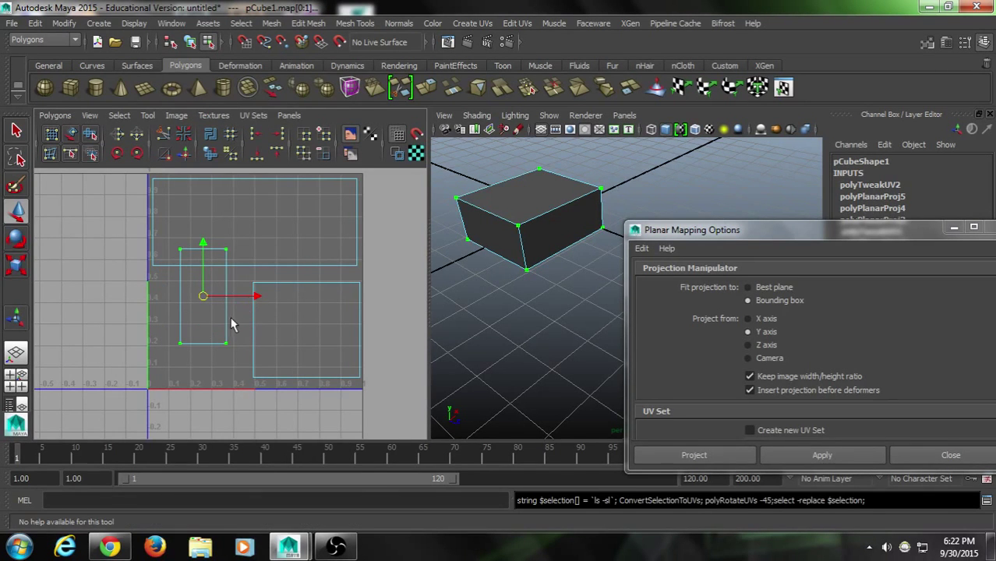
Step: Scale the rotated side-face shell up and try turning it in 45-degree increments, restoring its upright orientation
key("e")
key("r")
left_click_drag(209, 296, 182, 211)
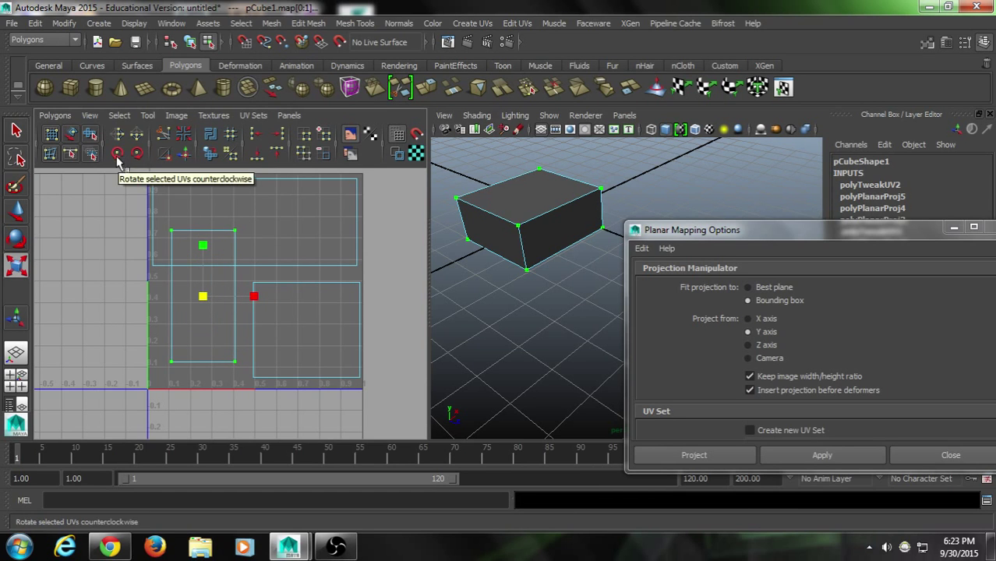
left_click(136, 155)
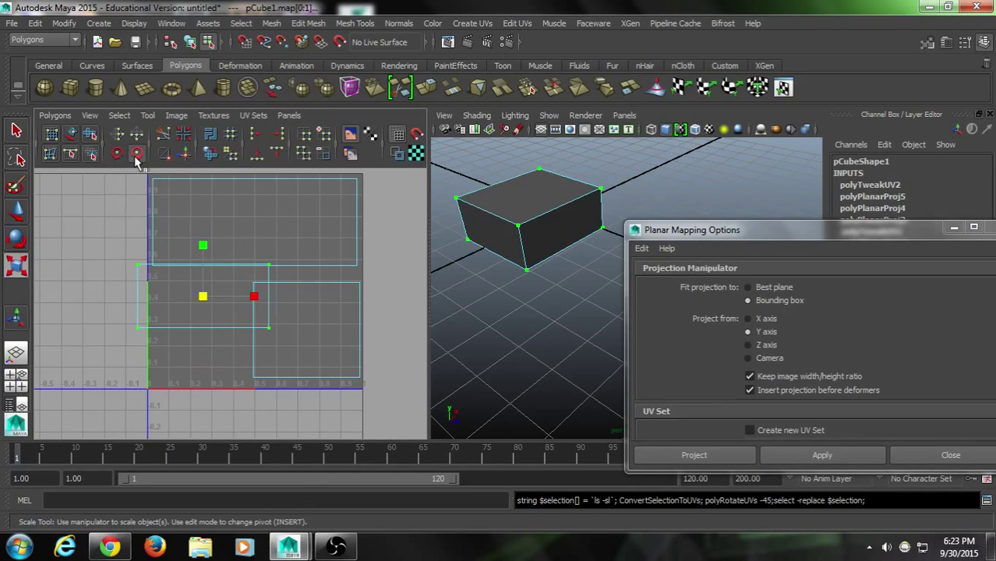
left_click(136, 155)
left_click(136, 155)
left_click(136, 155)
left_click(136, 156)
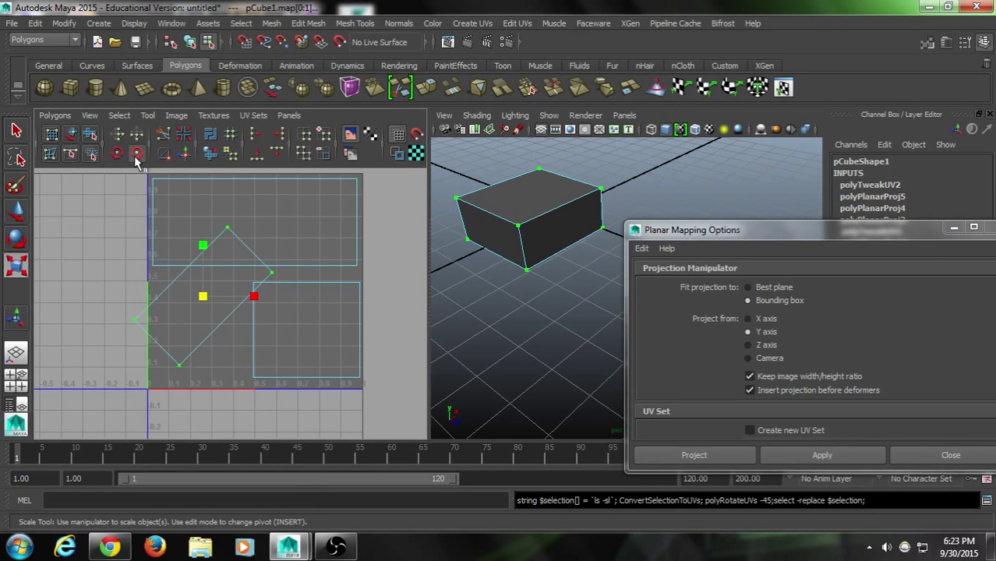
left_click(137, 156)
left_click(136, 155)
left_click(121, 156)
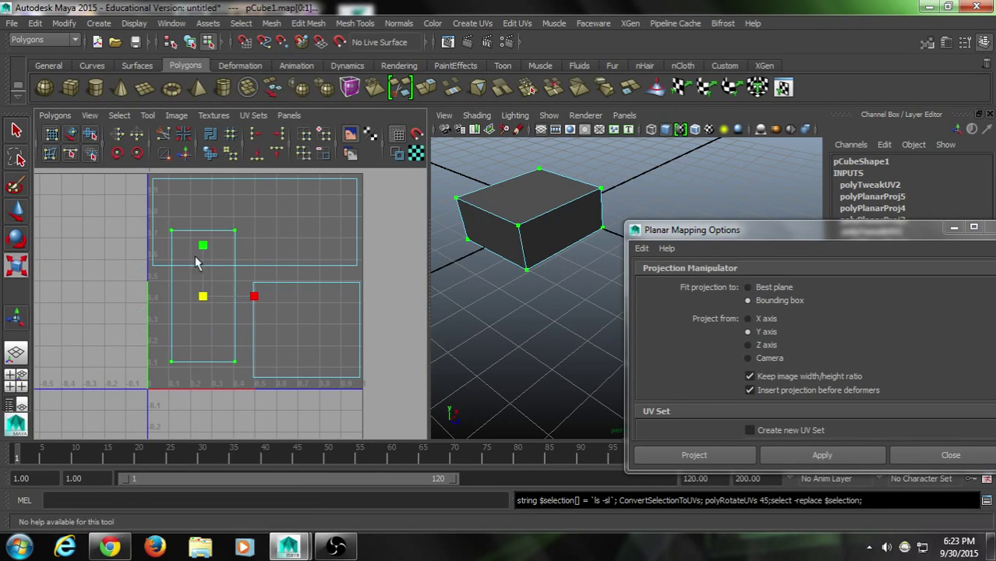
Step: Try further scaling of the upright side-face shell and undo the recent UV changes
key("w")
key("r")
left_click_drag(204, 297, 204, 309)
key("ctrl+z")
key("ctrl+z")
key("ctrl+z")
key("ctrl+z")
key("ctrl+z")
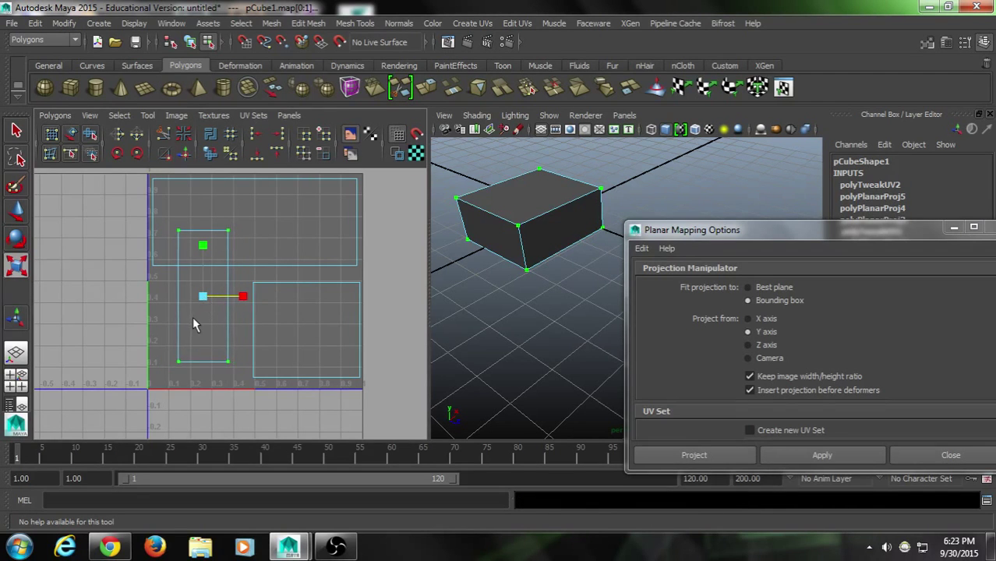
Step: Scale the upright side-face shell uniformly and fit it into the square's lower-left corner beneath the wide shell
left_click(115, 154)
left_click_drag(205, 299, 191, 339)
key("ctrl+z")
key("w")
key("ctrl+z")
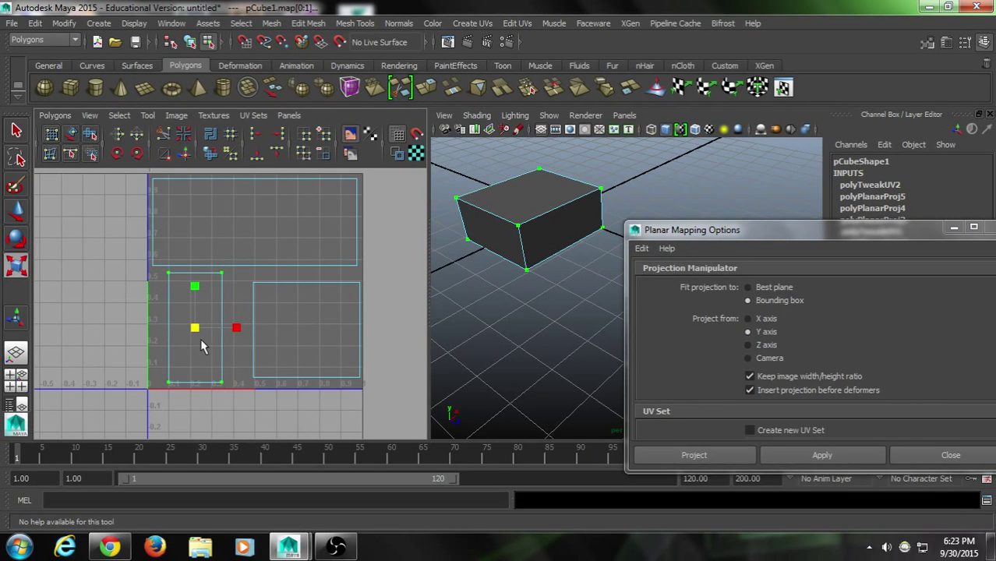
key("w")
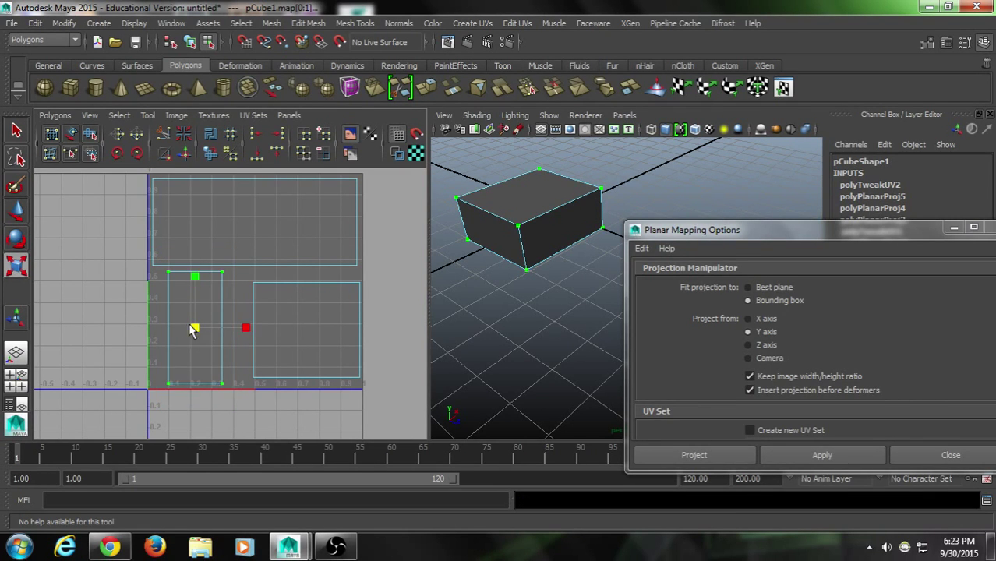
left_click_drag(198, 329, 232, 331)
key("w")
left_click(387, 297)
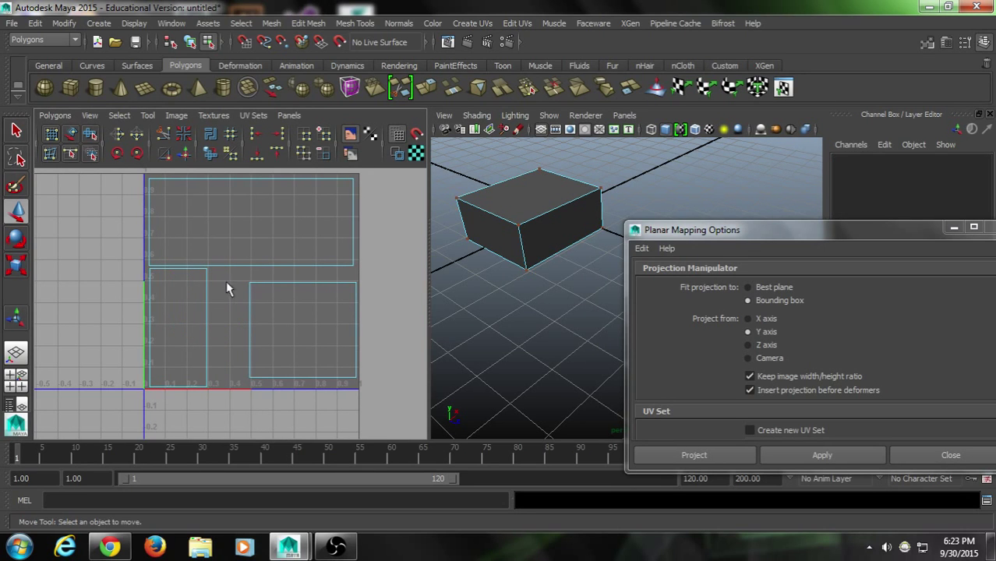
Step: Select the top and bottom faces' UVs, enlarge them and fit them beside the upright shell, clearing the selection
left_click_drag(243, 275, 371, 387)
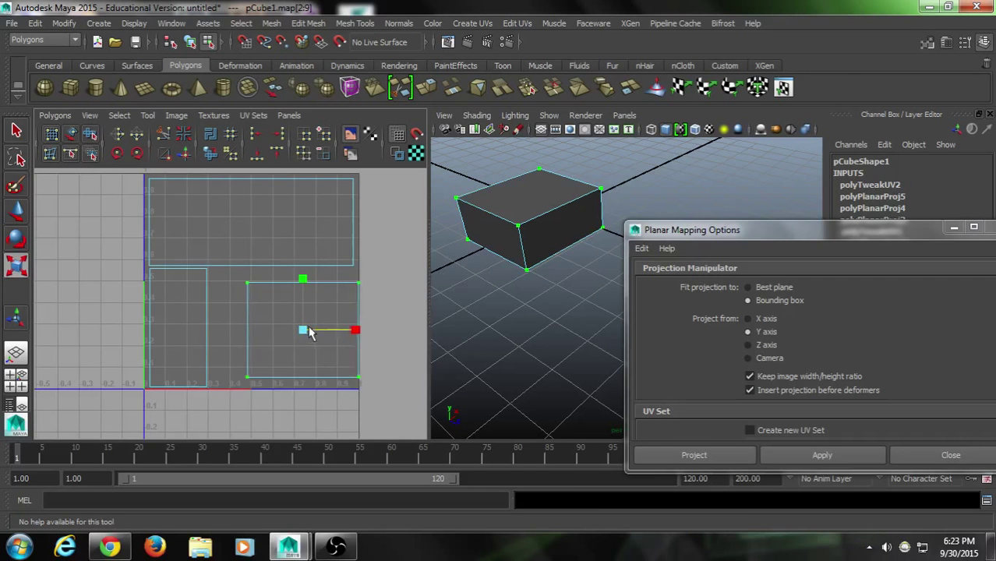
left_click_drag(308, 328, 286, 331)
key("w")
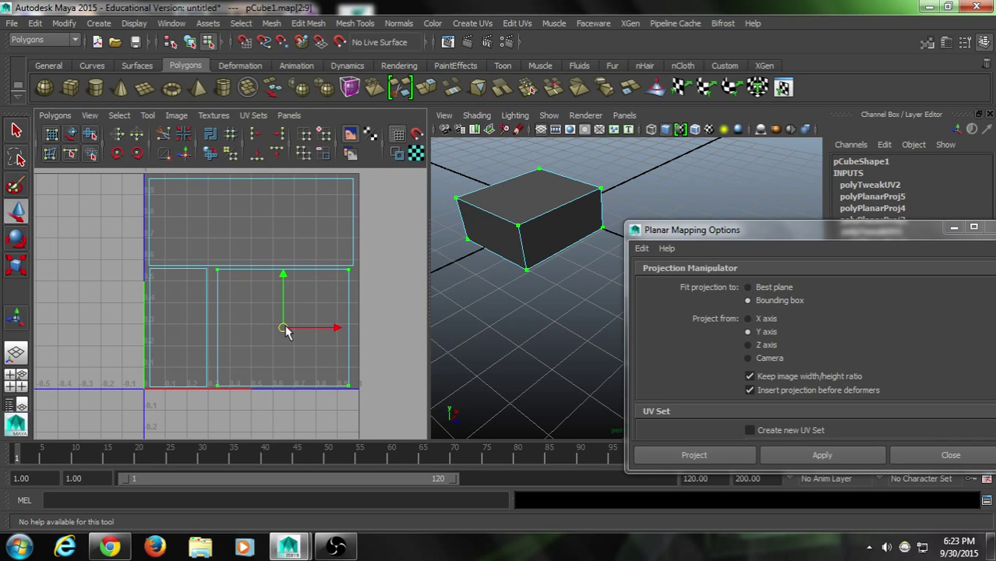
left_click(384, 300)
middle_click_drag(384, 300, 348, 326, "alt")
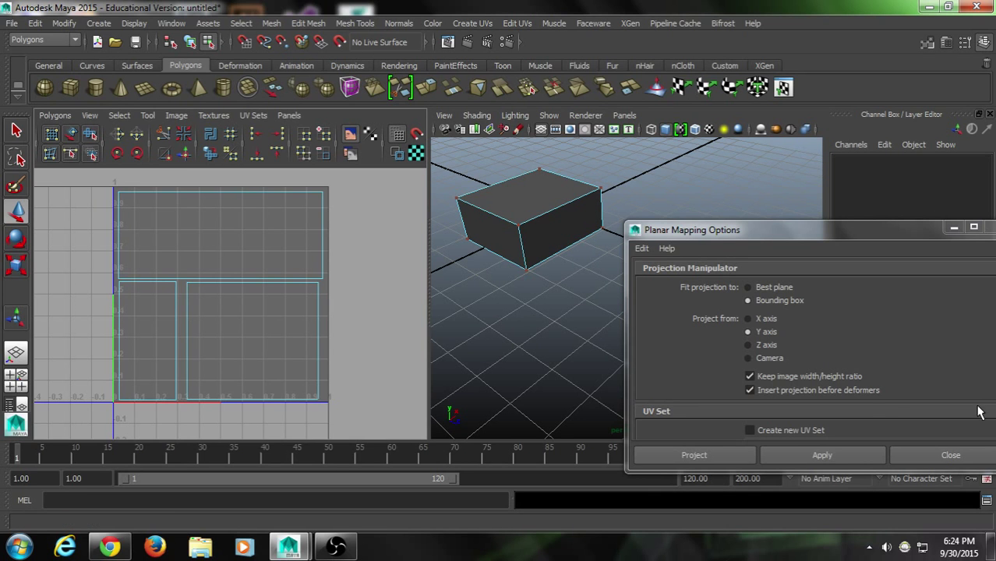
Step: Close the planar mapping options and select the whole cube as an object
left_click(955, 455)
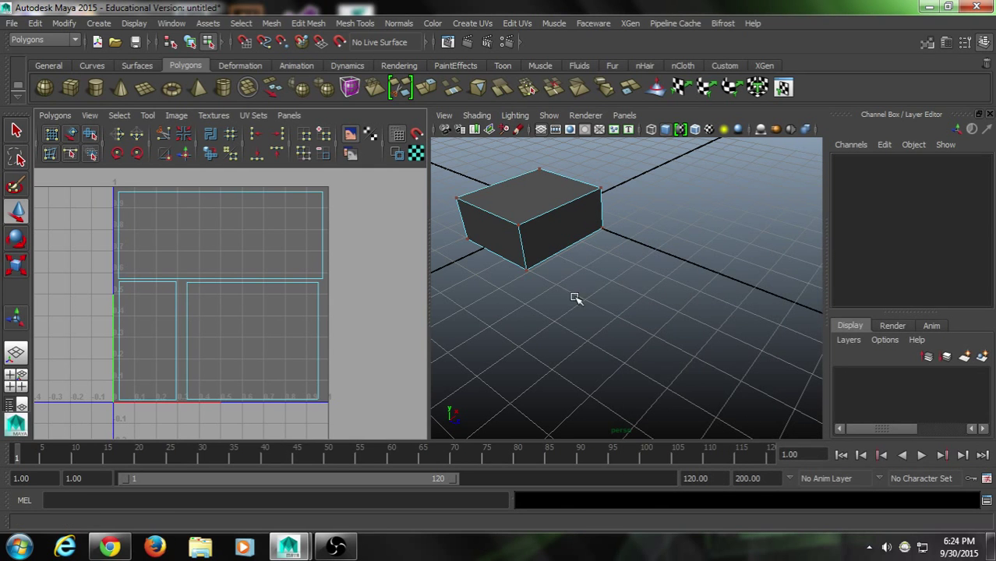
left_click_drag(545, 270, 625, 313, "alt")
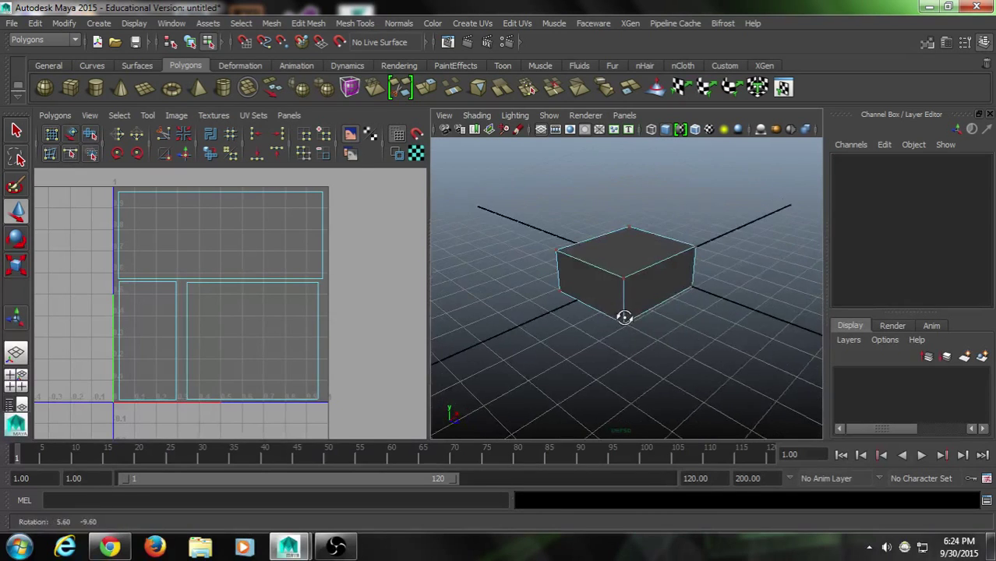
right_click_drag(626, 314, 676, 204, "alt")
left_click(645, 302)
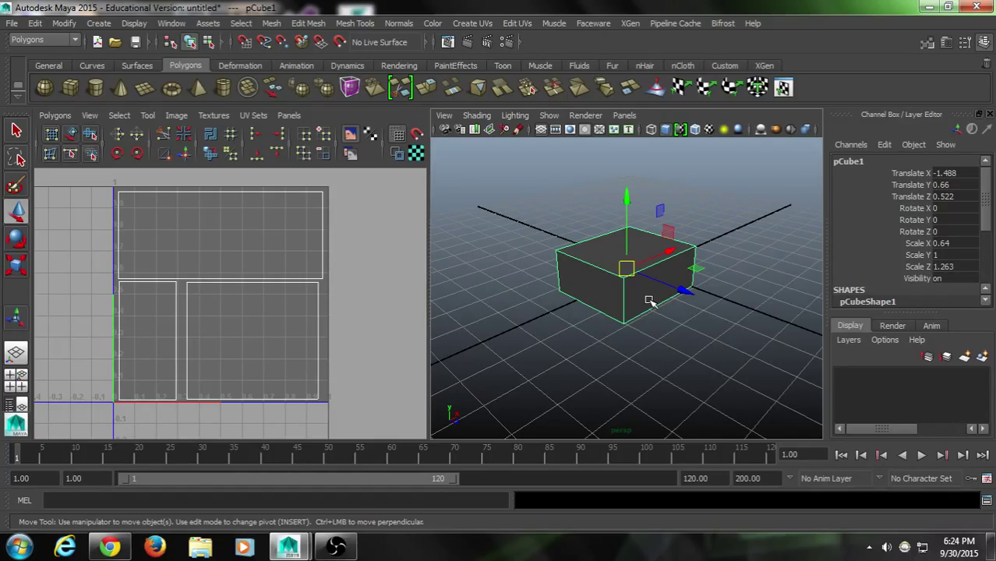
Step: Launch Adobe Photoshop from the desktop, minimize it and switch back to Maya with the cube's UV layout in view
left_click(929, 7)
left_click_drag(678, 32, 702, 46)
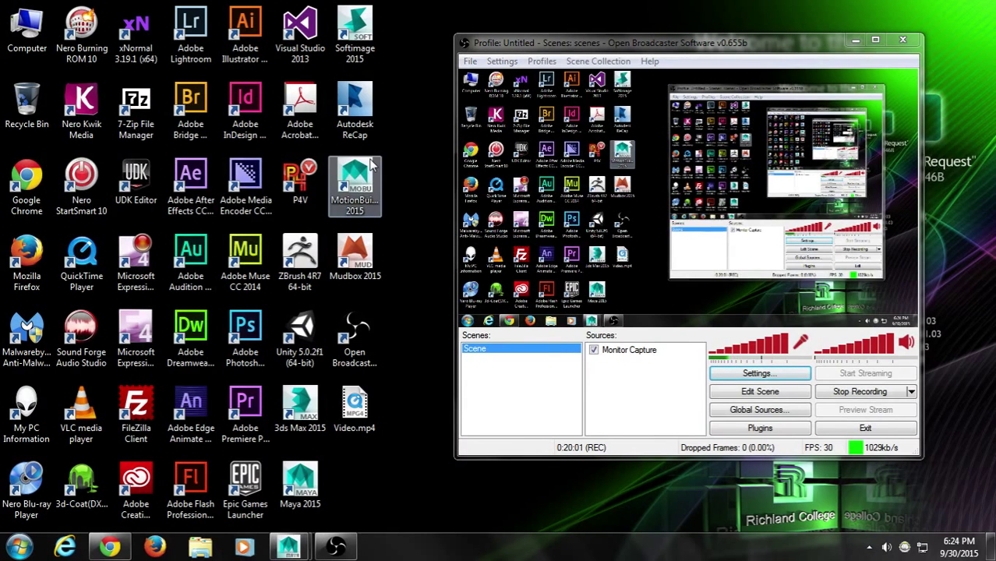
left_click(238, 335)
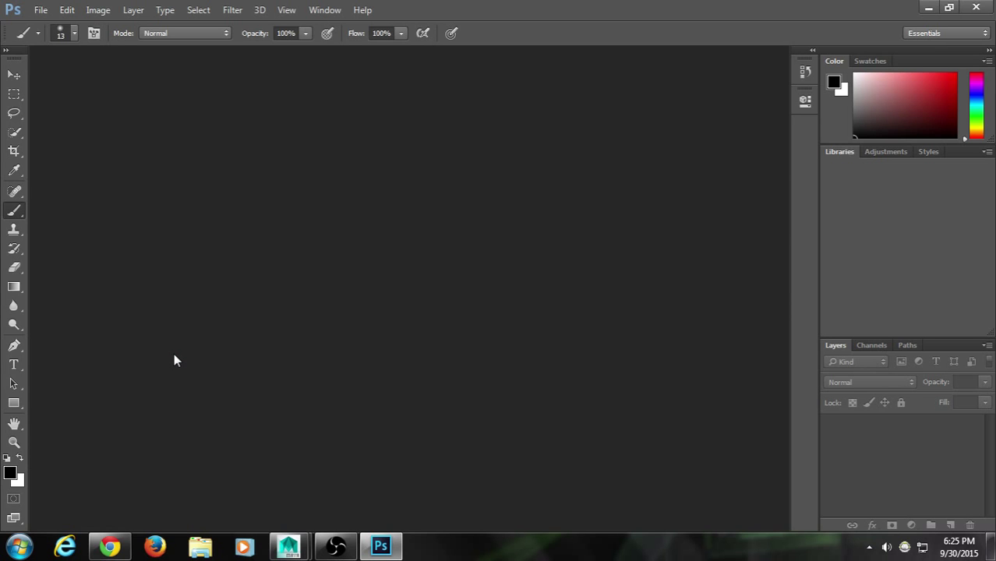
left_click(929, 8)
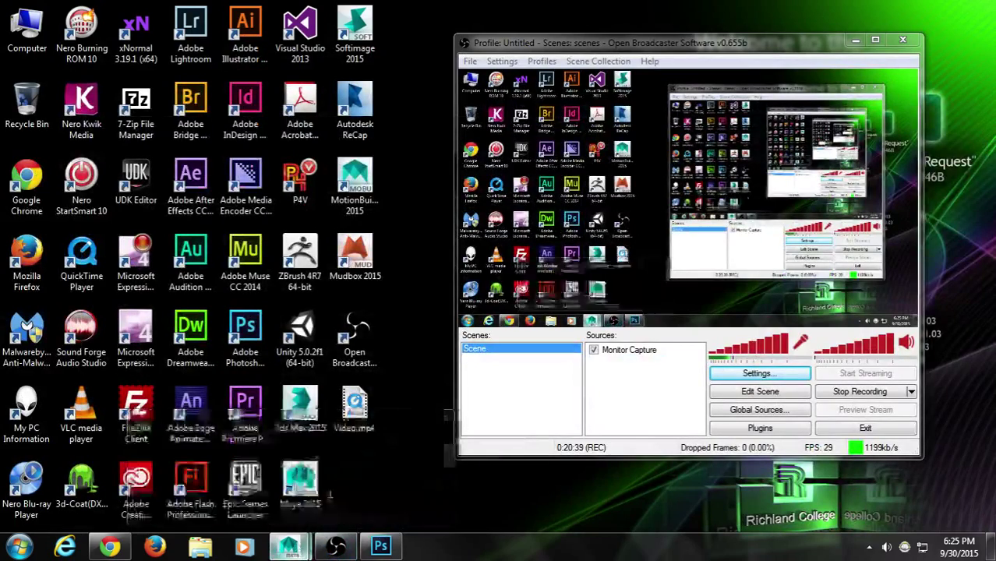
left_click(288, 546)
scroll(688, 381, "up", 3)
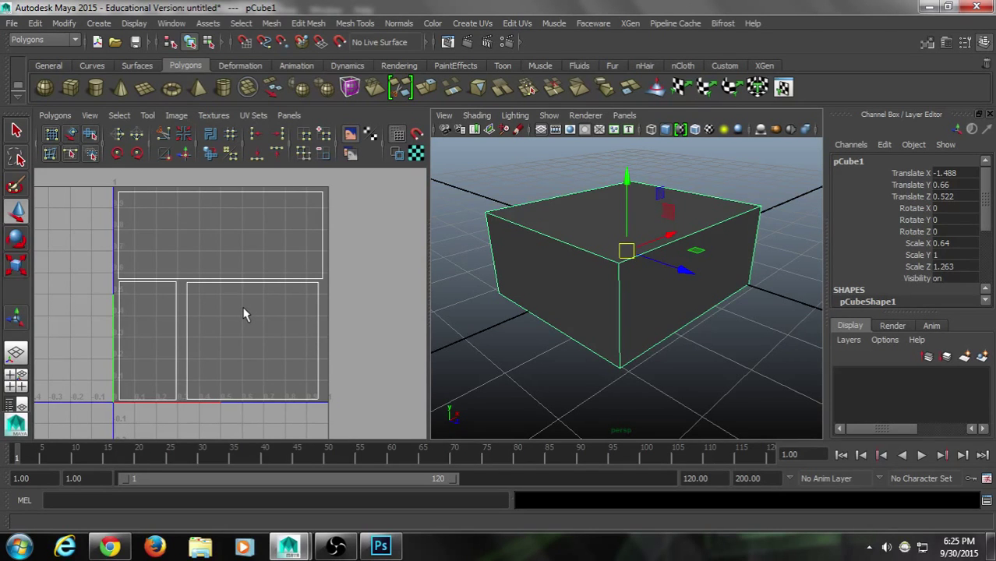
middle_click_drag(245, 292, 256, 307, "alt")
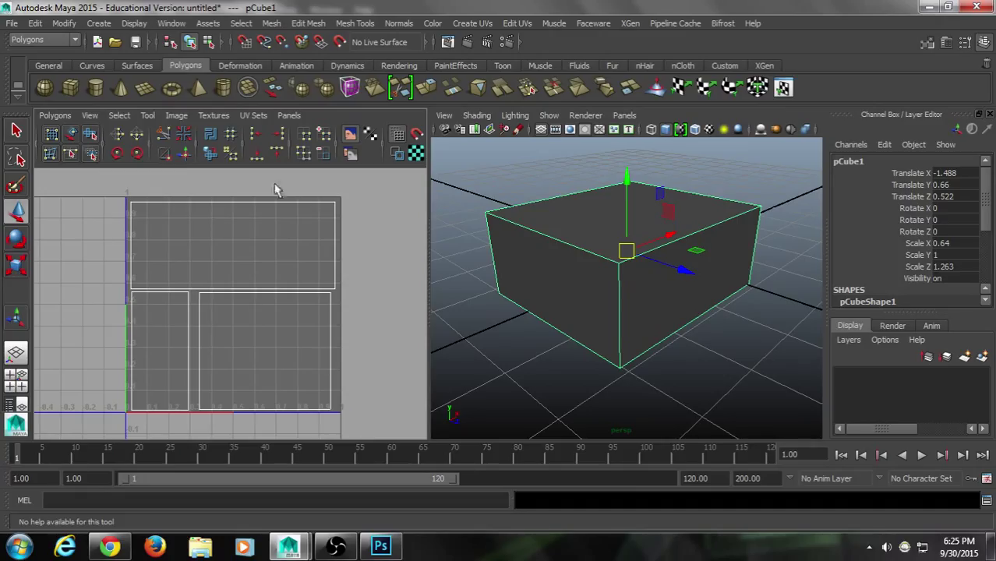
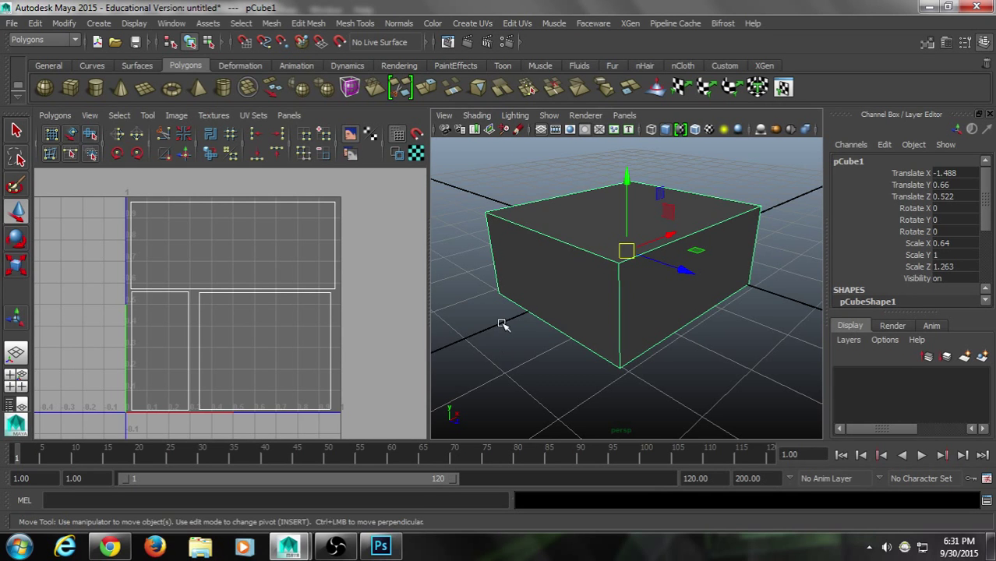
mouse_move(503, 322)
left_mouse_down("alt")
mouse_move(512, 329)
mouse_move(495, 298)
mouse_move(523, 335)
mouse_move(513, 323)
left_mouse_up("alt")
scroll(516, 322, "down", 5)
scroll(526, 340, "up", 4)
scroll(522, 312, "up", 3)
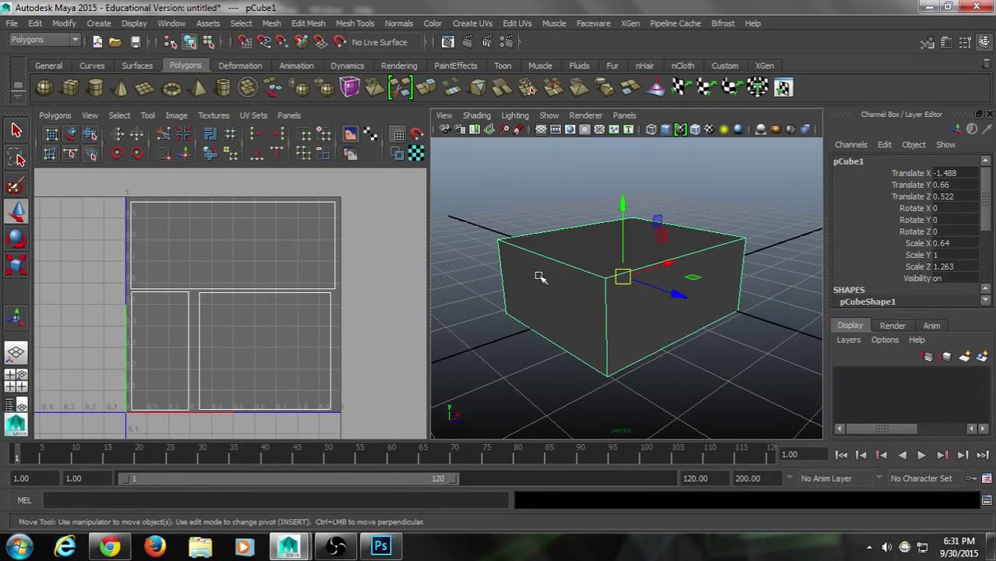
left_click(46, 116)
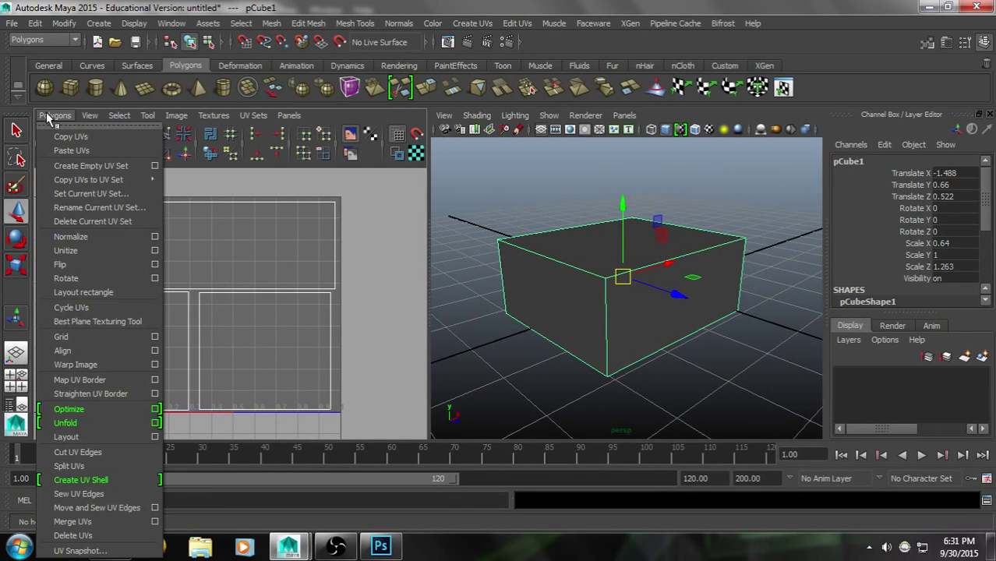
left_click(507, 226)
left_click(546, 257)
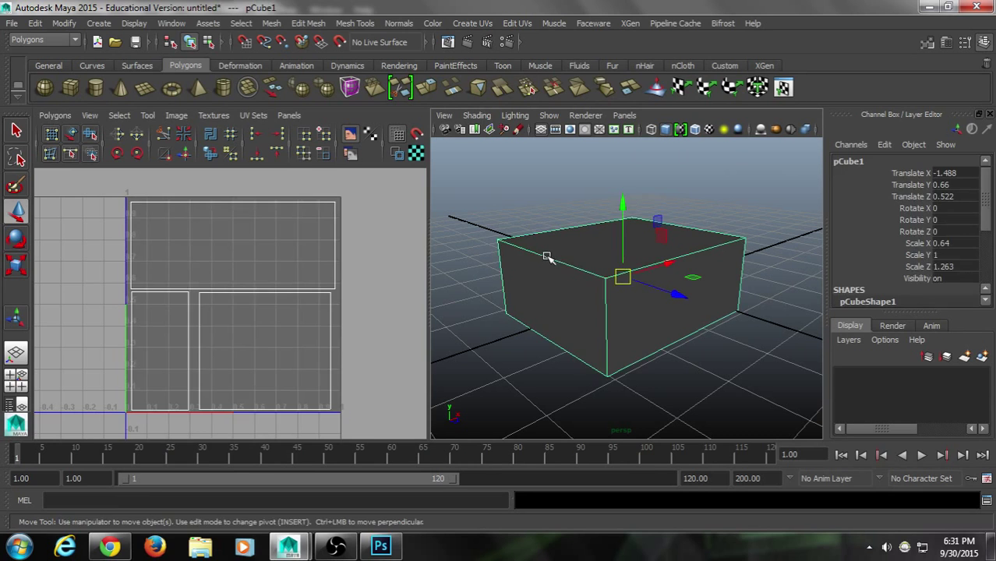
Step: Switch the cube to Object Mode and reselect it as a whole
right_click_drag(570, 214, 632, 199)
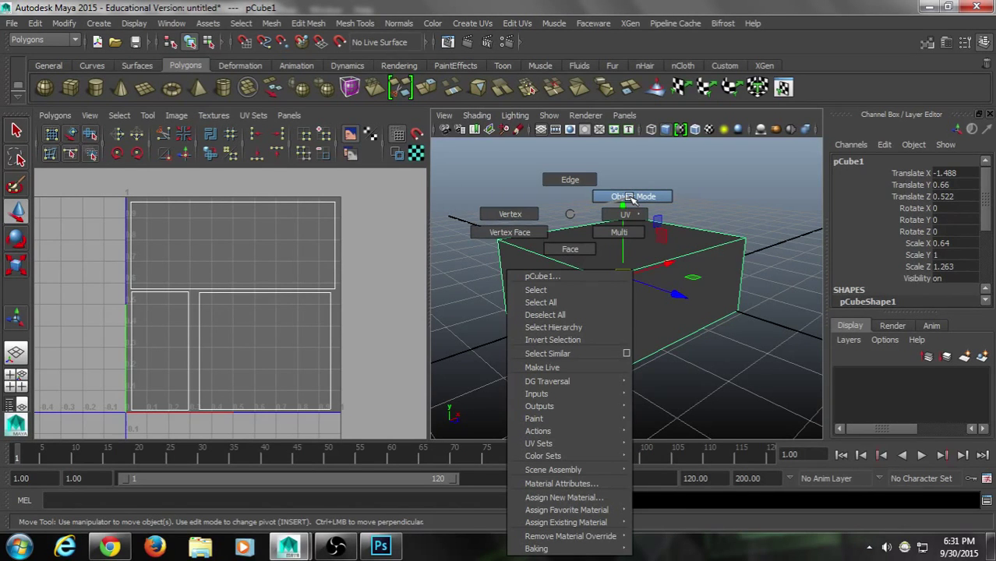
right_click_drag(631, 199, 631, 199)
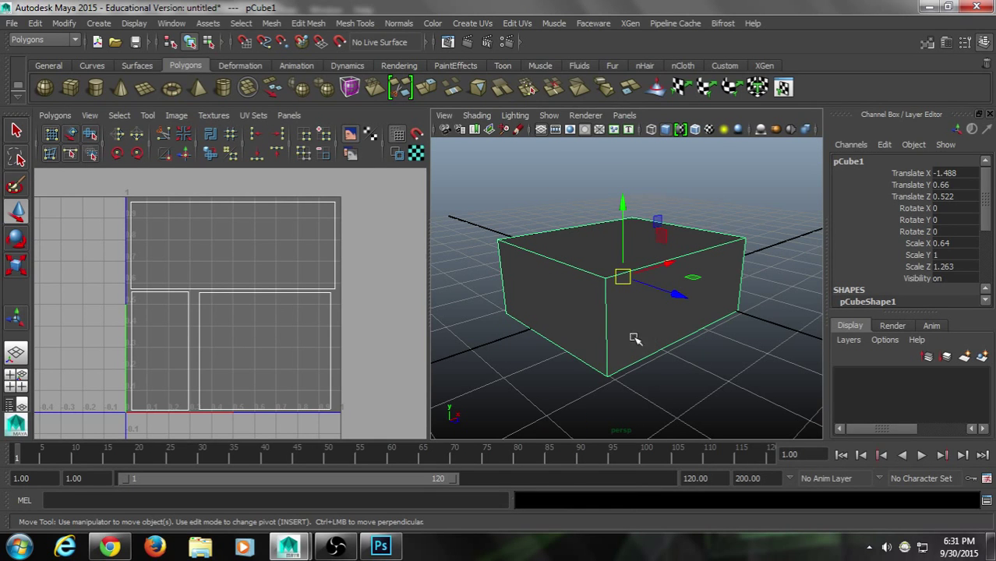
left_click(517, 169)
left_click(521, 264)
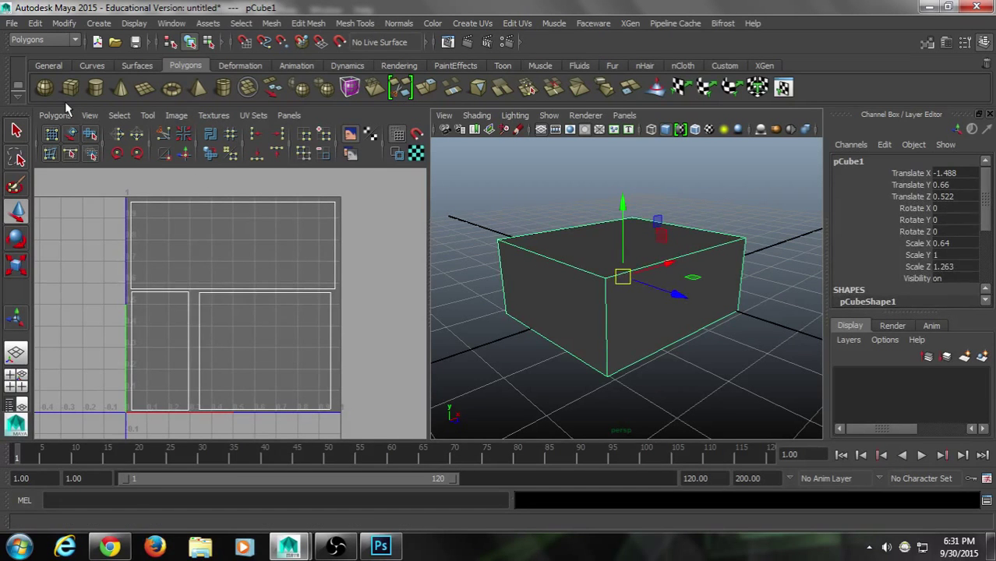
Step: Open the UV Snapshot options for the cube and arrange the dialog so the UV layout stays visible beside it
left_click(61, 112)
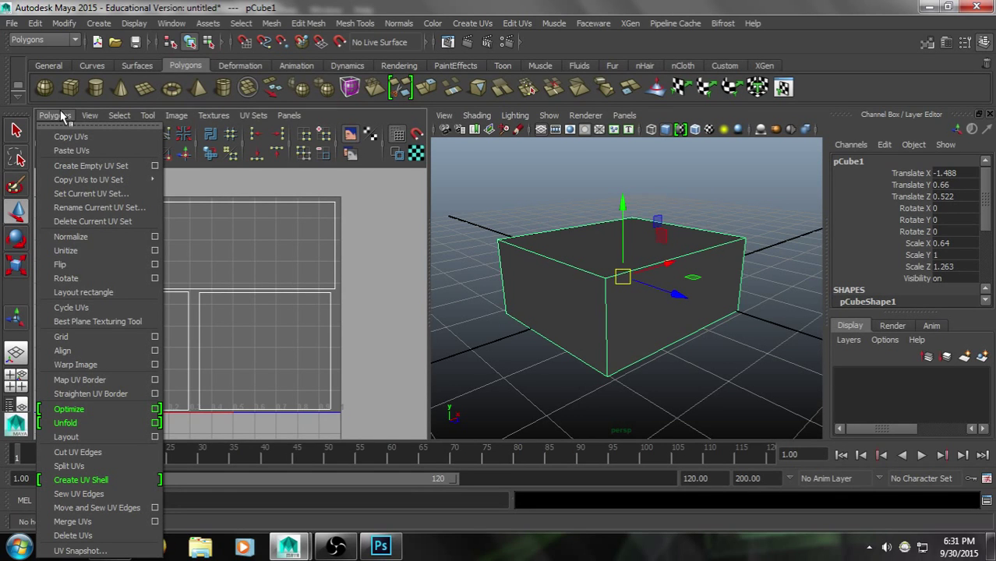
left_click(75, 551)
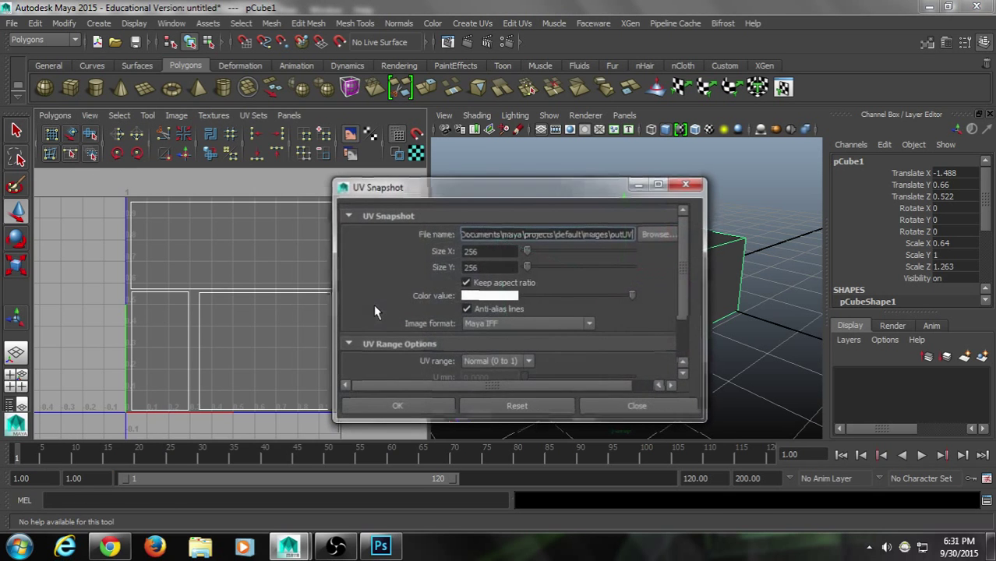
left_click_drag(380, 179, 270, 89)
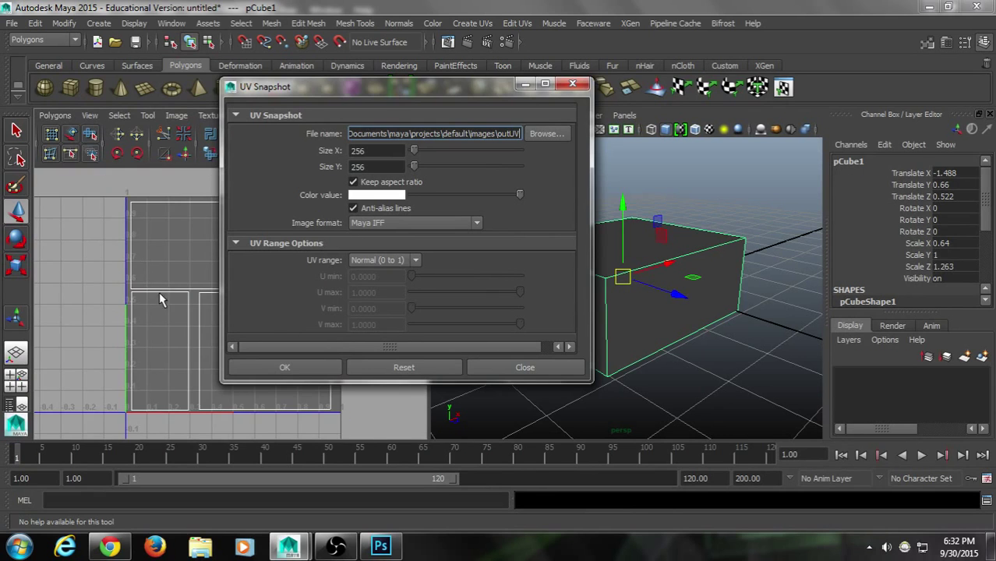
right_click_drag(159, 291, 94, 303, "alt")
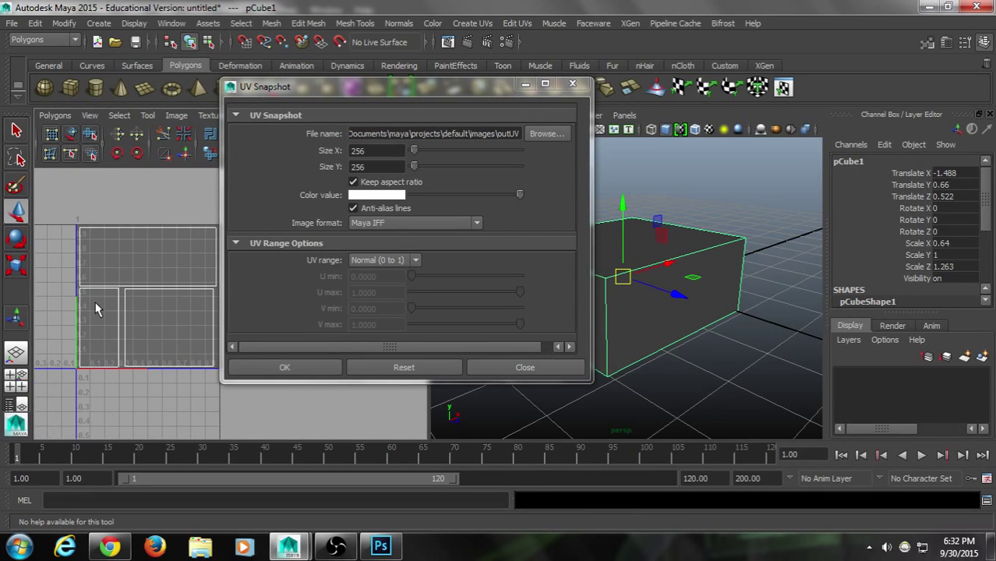
middle_click_drag(94, 303, 81, 303, "alt")
mouse_move(289, 89)
left_mouse_down()
mouse_move(301, 84)
mouse_move(291, 74)
left_mouse_up()
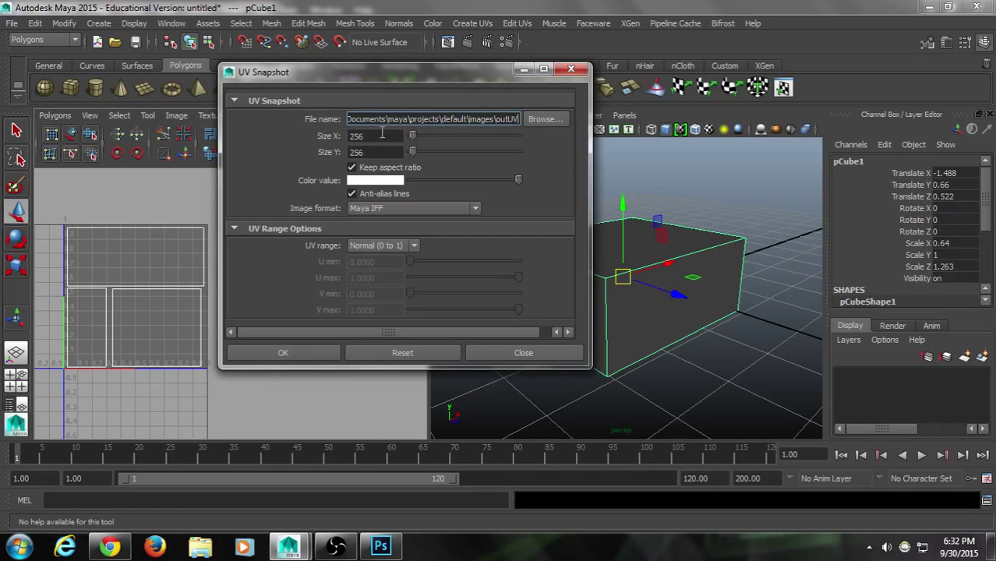
Step: Set the snapshot's save location to the Desktop with the file name UVs
left_click(544, 118)
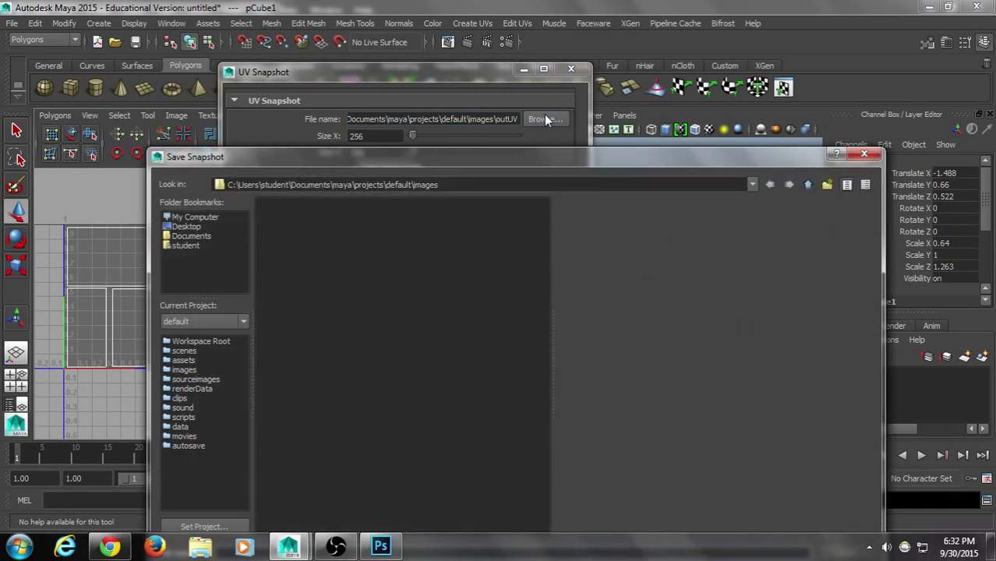
left_click(153, 125)
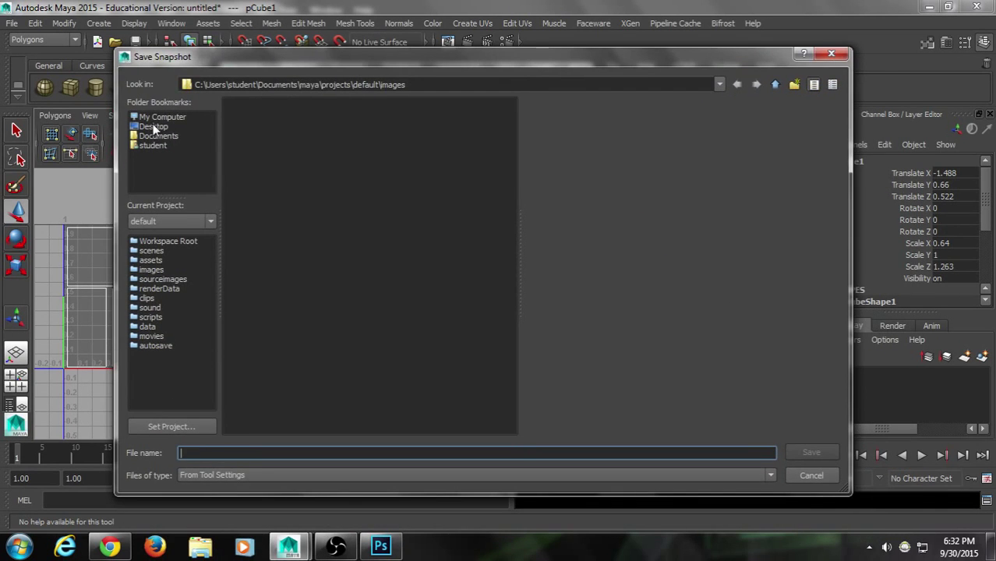
left_click(223, 453)
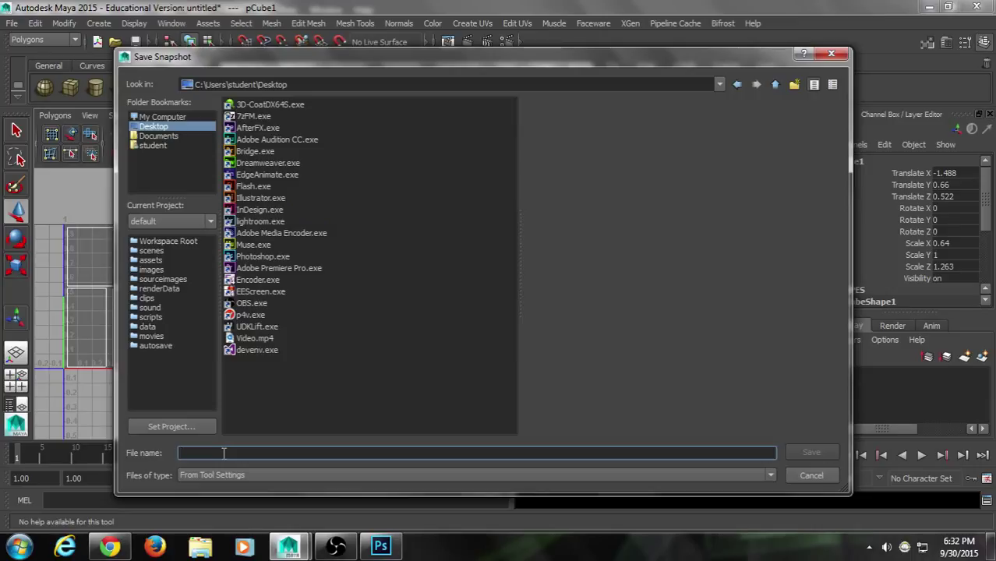
type("UVs")
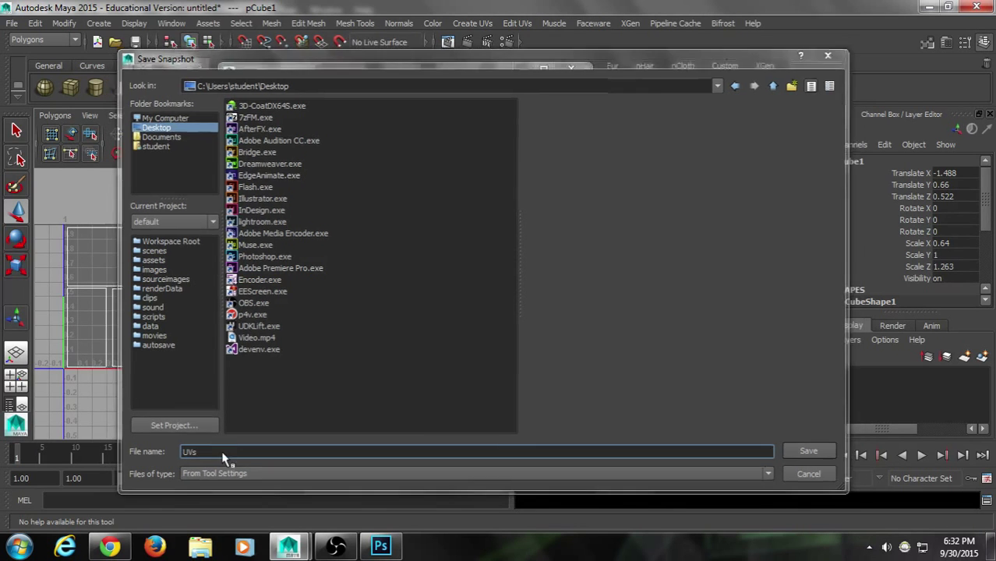
key("Return")
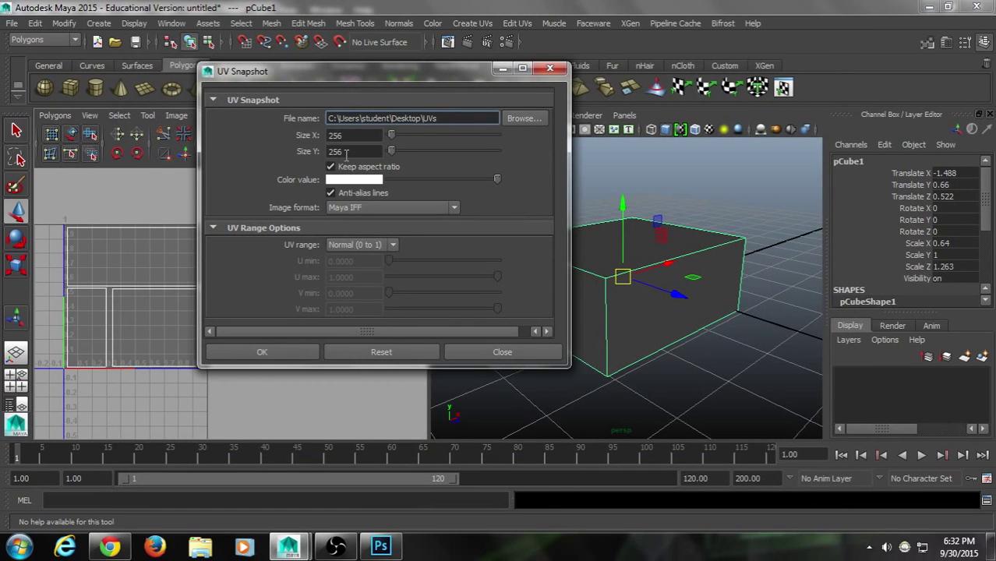
Step: Set the snapshot size to 1024 by 1024 and the image format to Targa
left_click(378, 137)
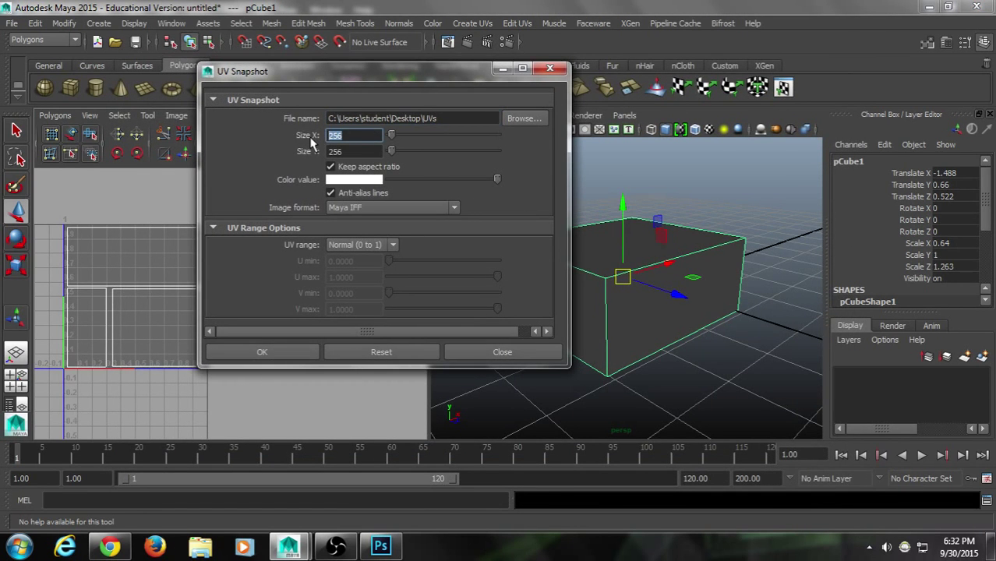
type("1024")
left_click(361, 150)
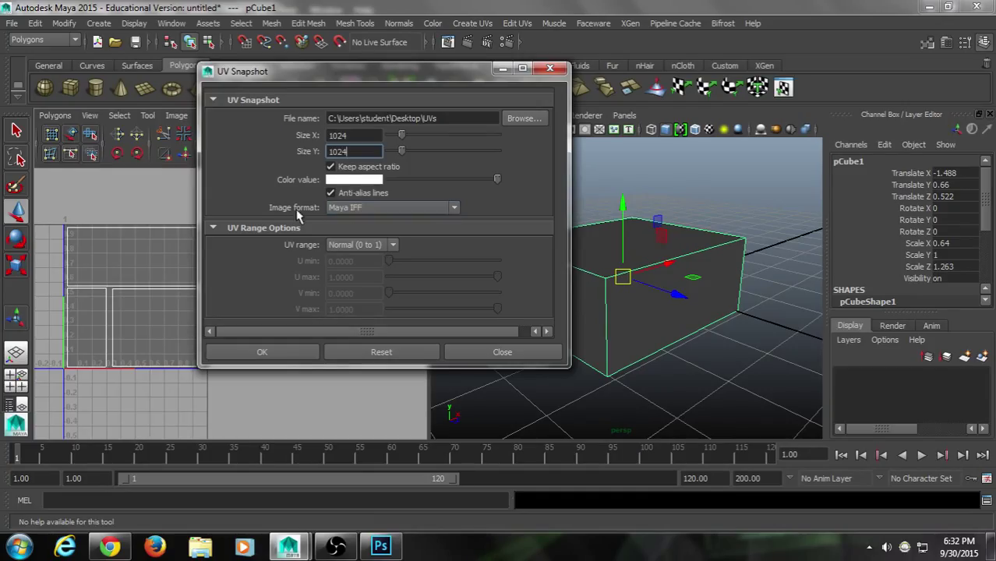
left_click(379, 207)
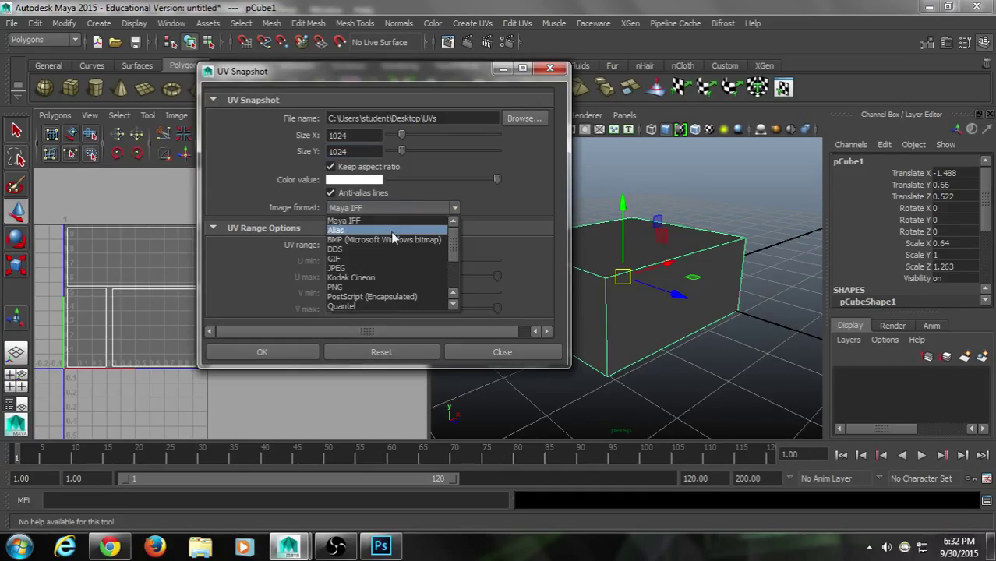
scroll(358, 302, "down", 3)
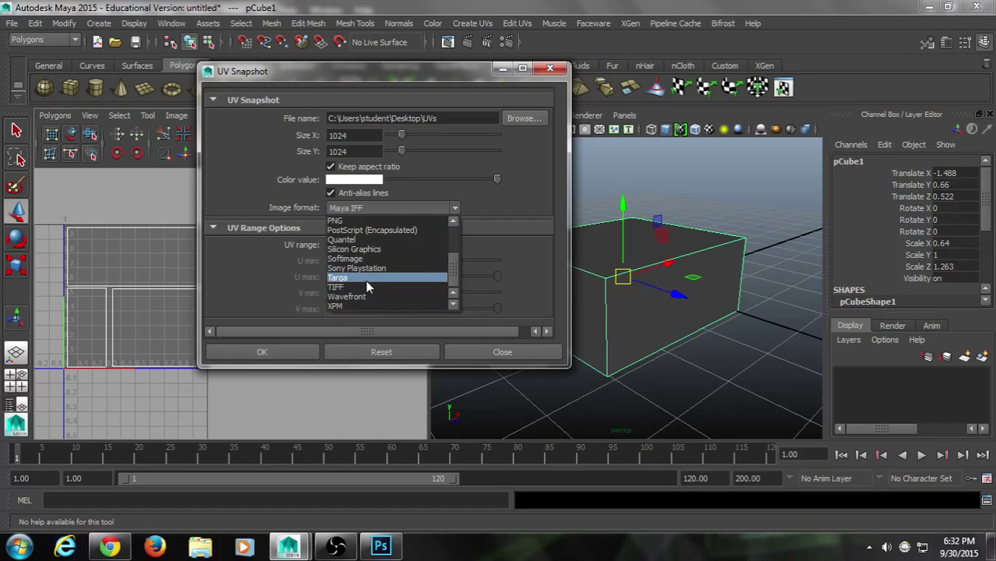
left_click(366, 279)
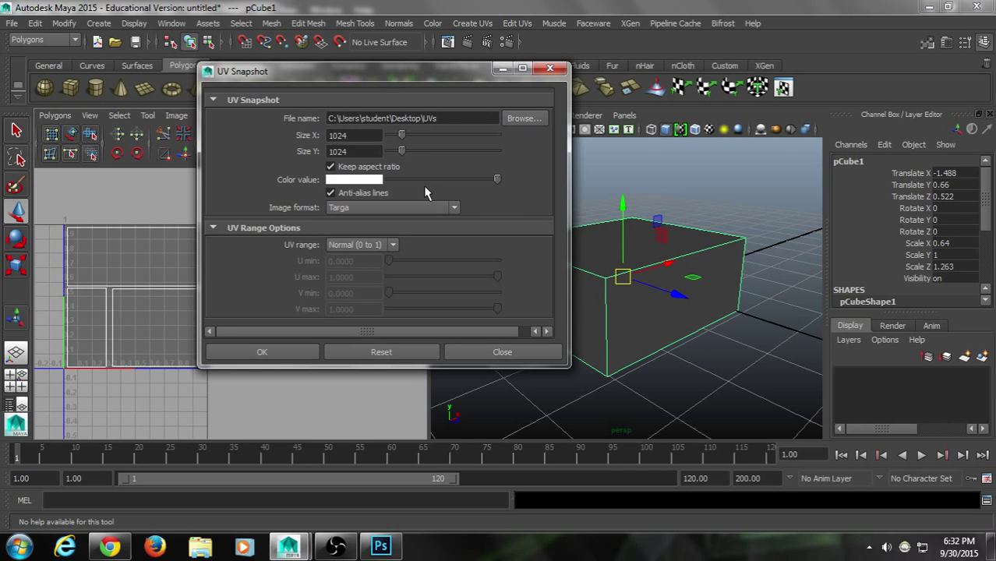
left_click_drag(413, 73, 399, 75)
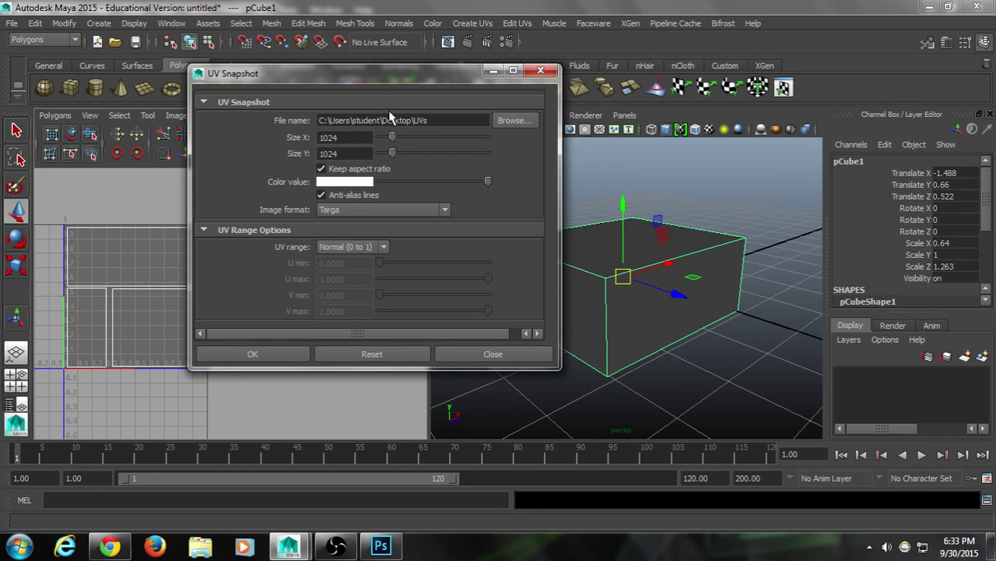
double_click(354, 137)
double_click(346, 153)
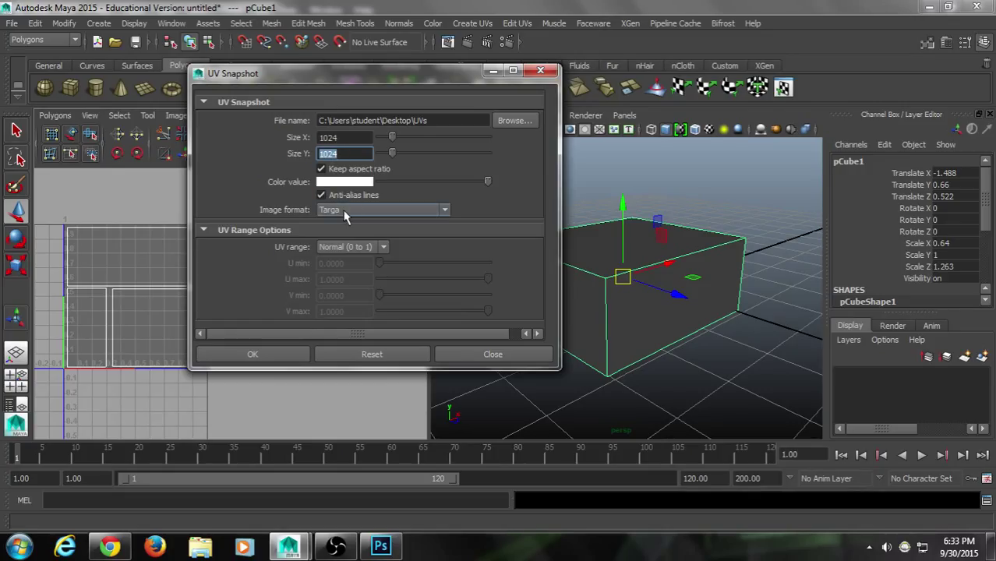
left_click(353, 136)
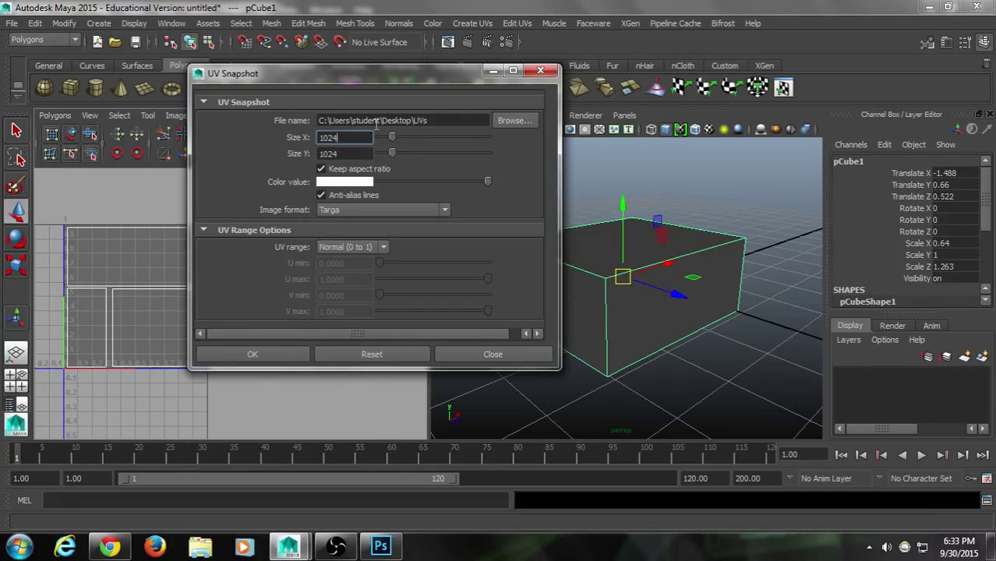
left_click_drag(452, 120, 287, 113)
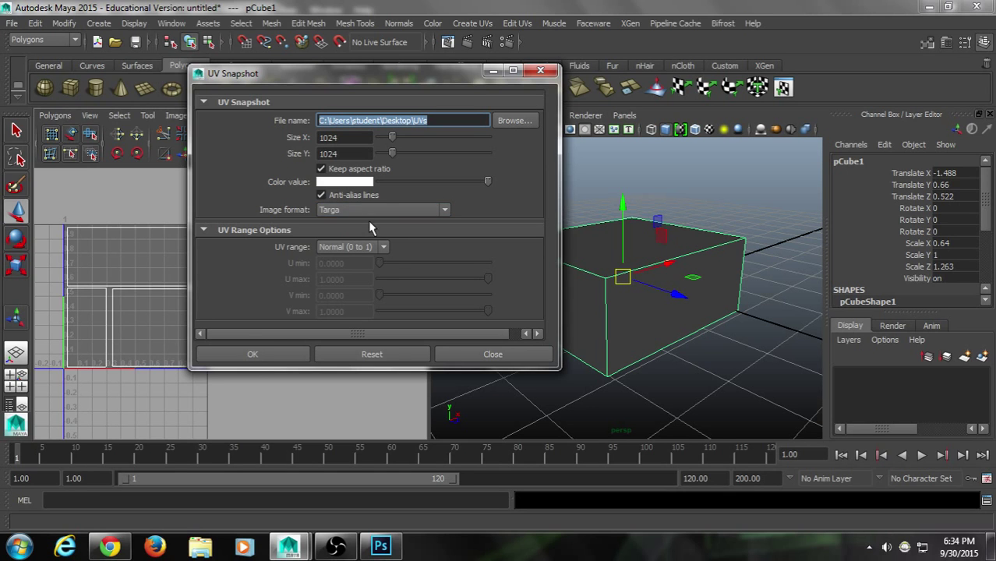
left_click_drag(392, 74, 411, 88)
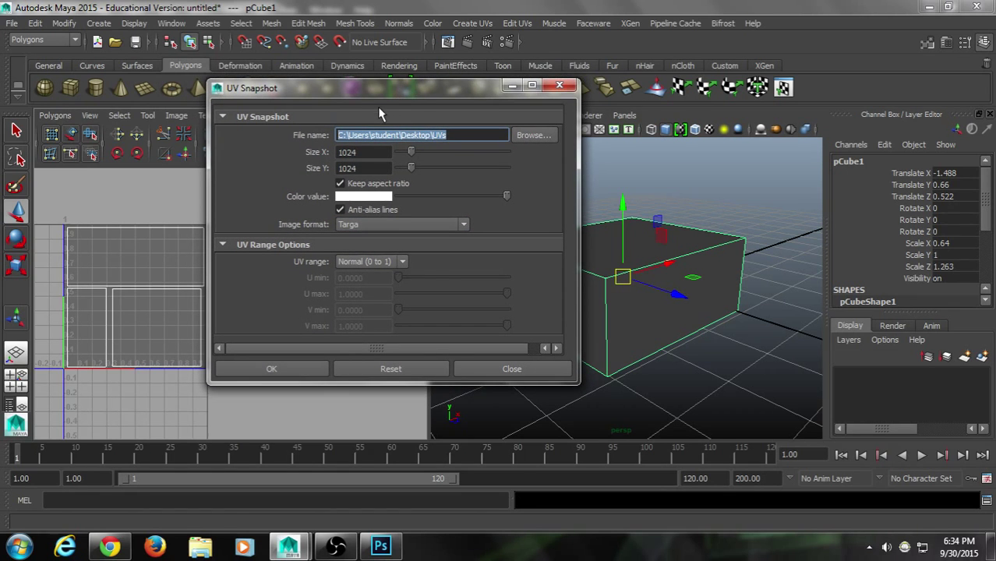
Step: Review the snapshot's file name, size and the list of available image formats in the UV Snapshot options
left_click(463, 135)
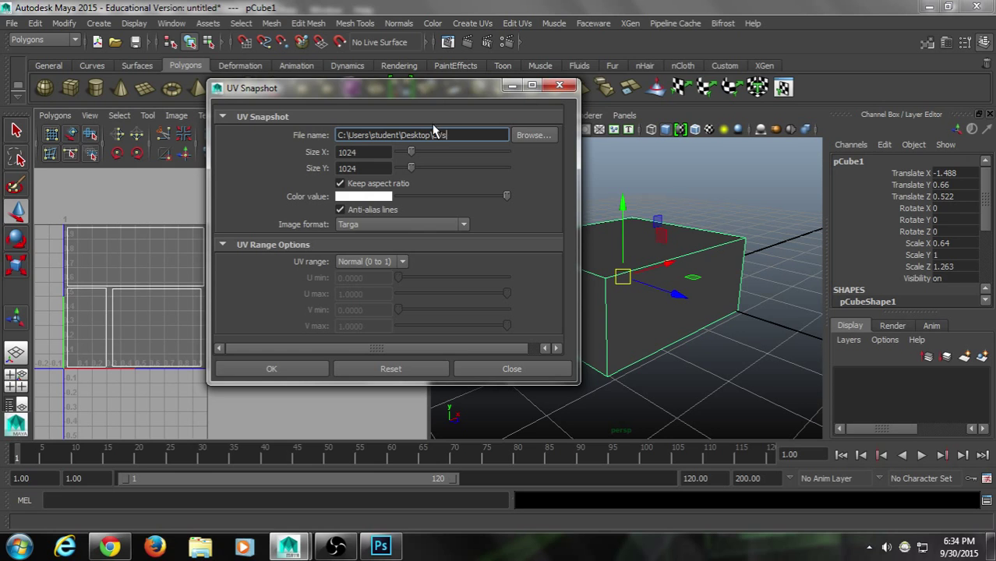
left_click_drag(458, 135, 434, 136)
left_click(462, 224)
left_click_drag(464, 287, 464, 263)
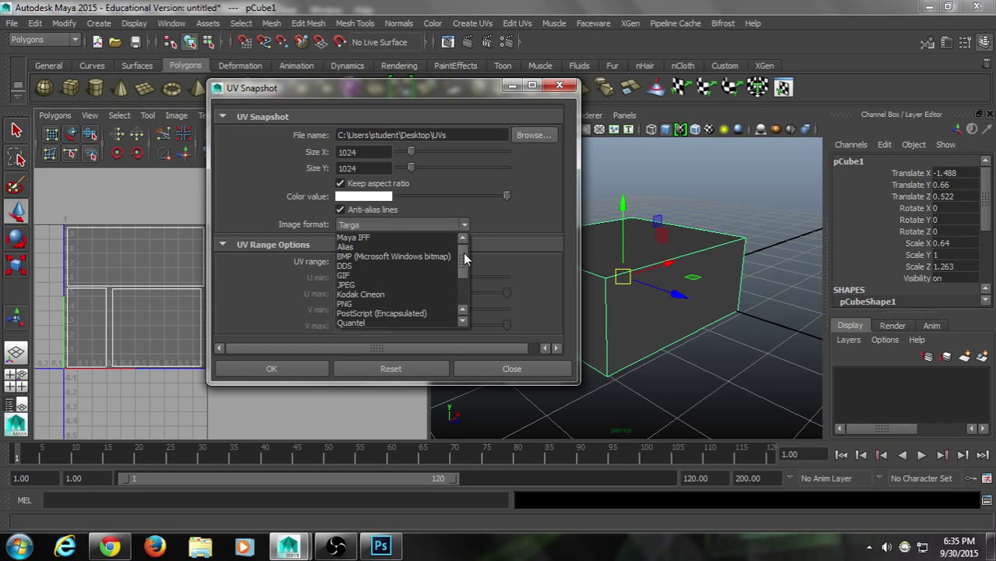
scroll(464, 261, "down", 2)
scroll(411, 276, "up", 2)
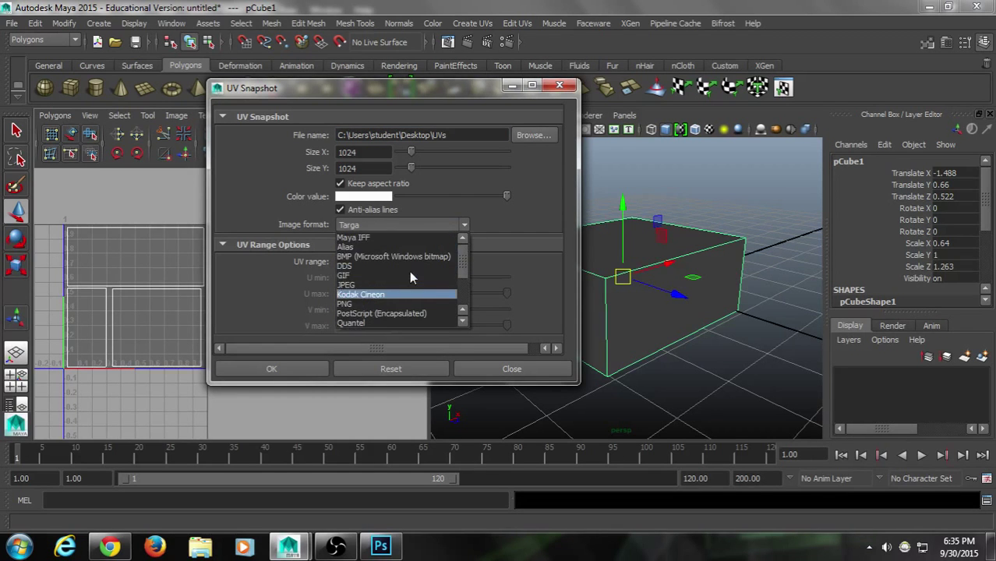
scroll(394, 290, "down", 3)
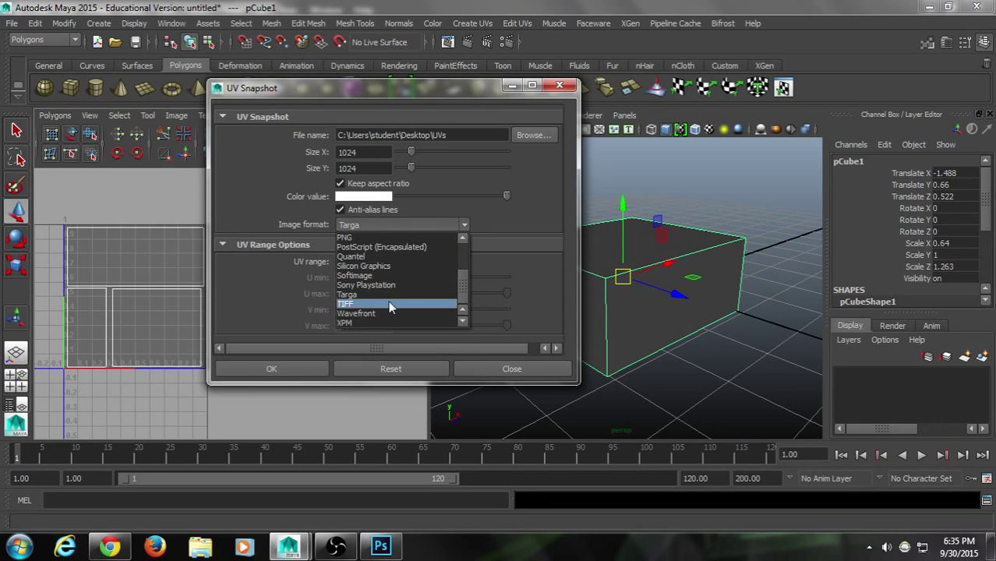
left_click(468, 98)
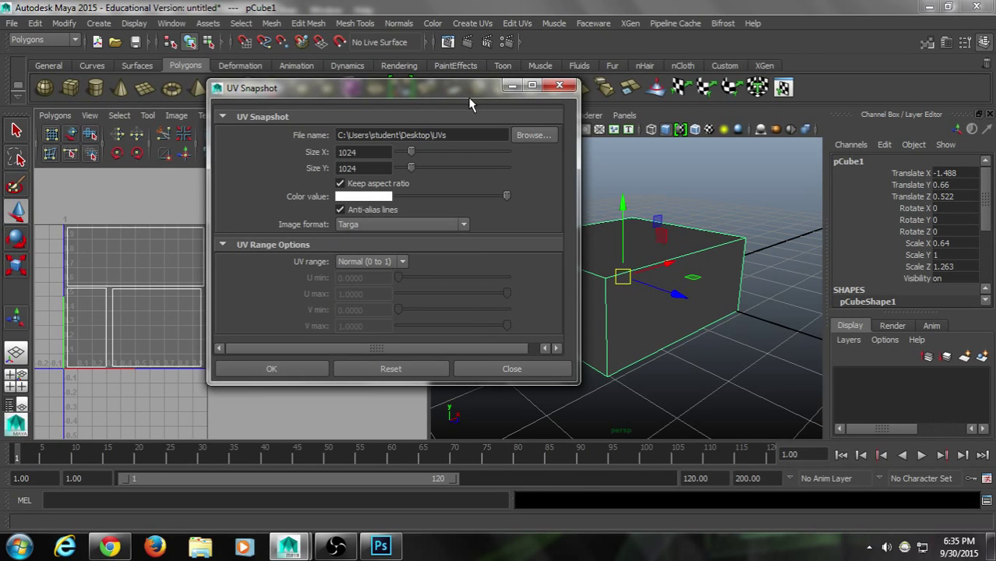
left_click(445, 224)
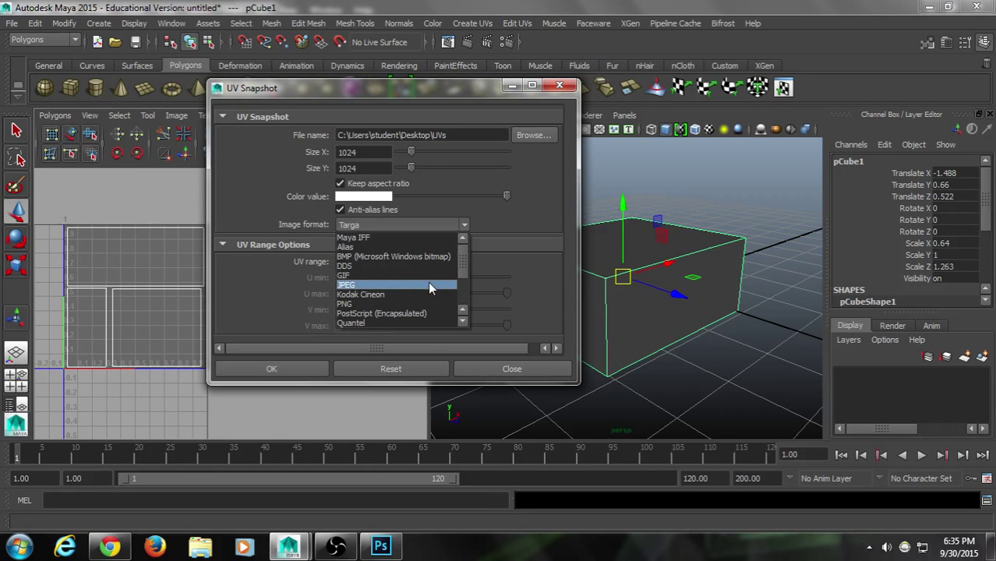
scroll(425, 300, "down", 3)
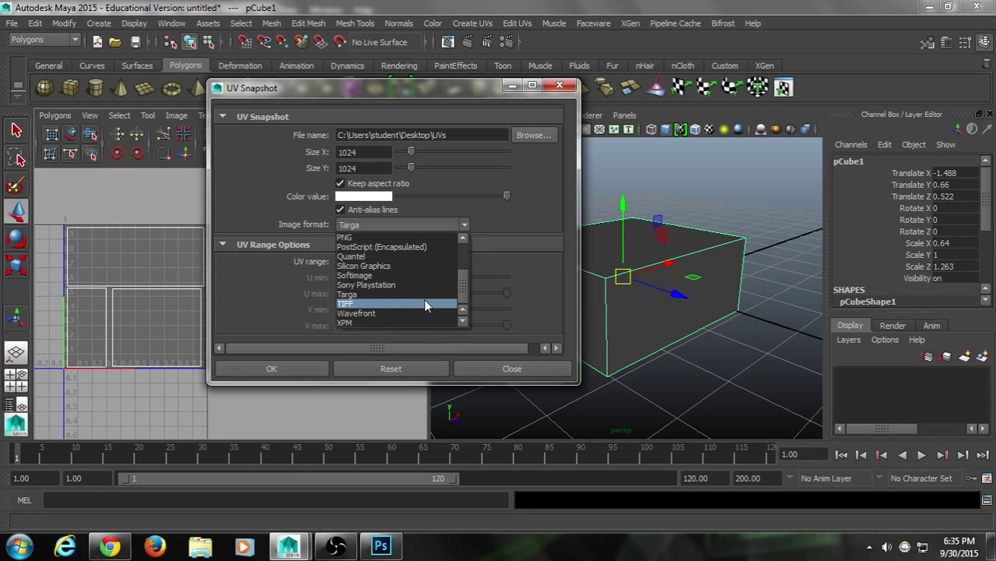
scroll(425, 304, "up", 3)
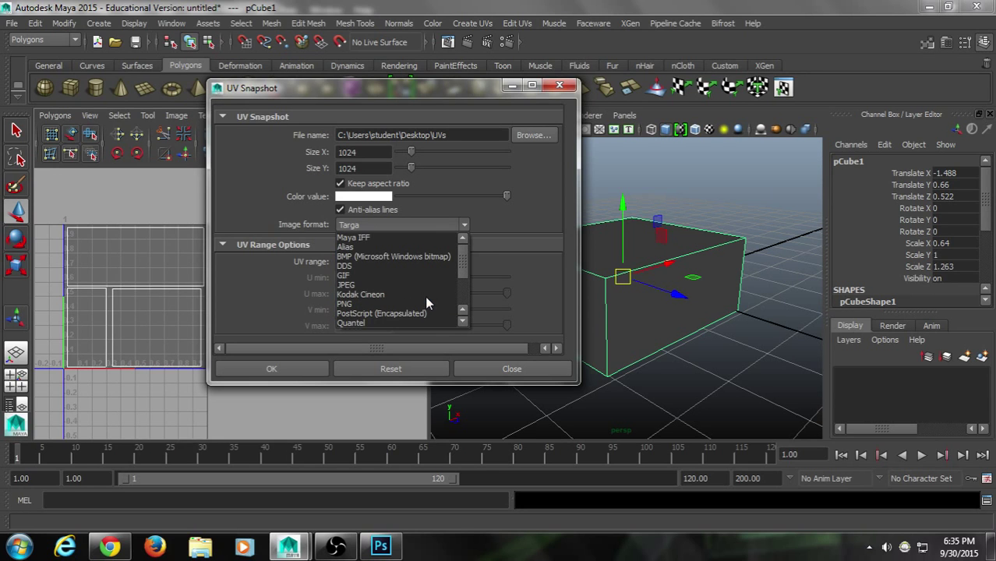
left_click(559, 185)
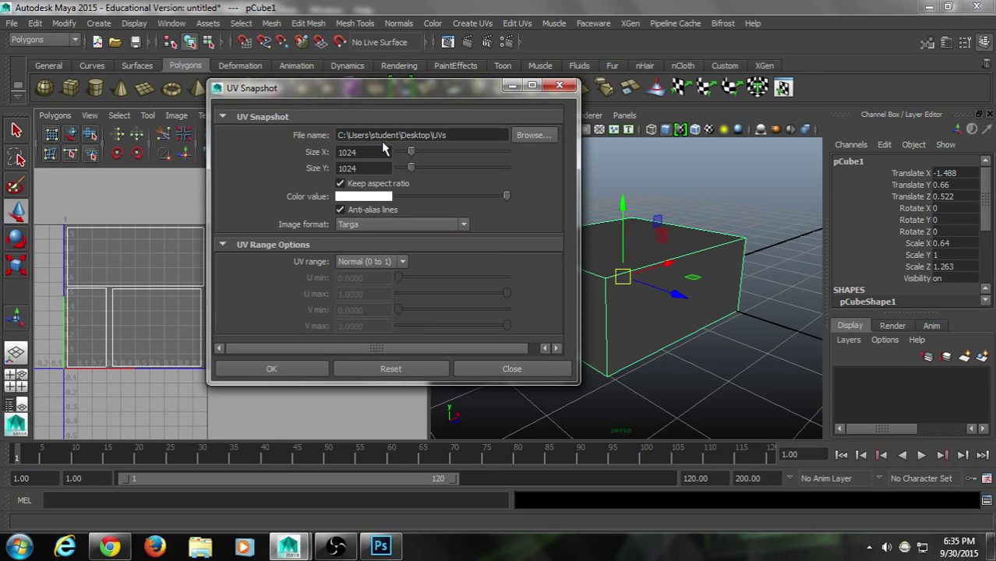
left_click_drag(361, 135, 492, 133)
left_click(345, 152)
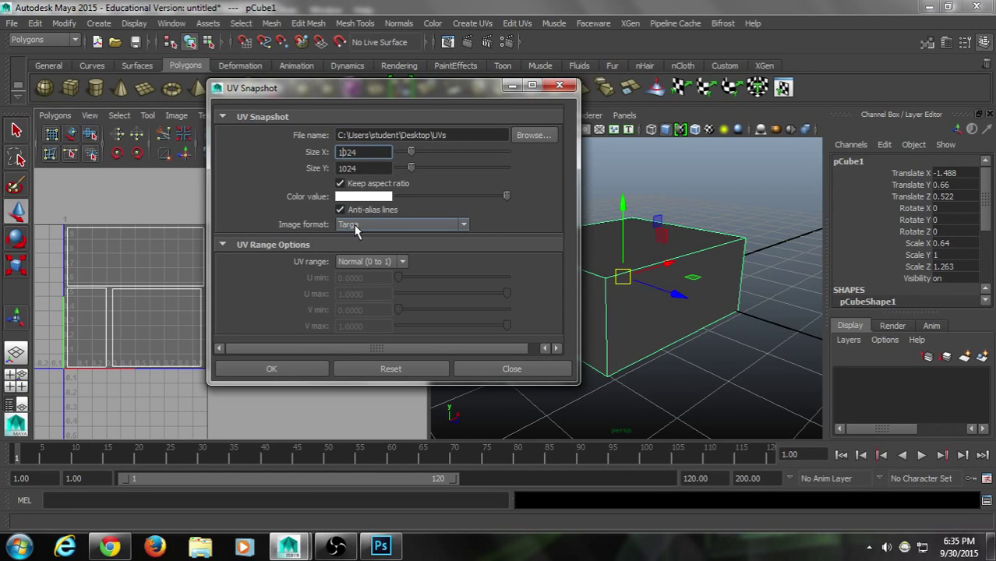
Step: Export the UV snapshot, clear the open windows to reach the desktop, and open UVs.tga in Photoshop
left_click(313, 375)
left_click(928, 6)
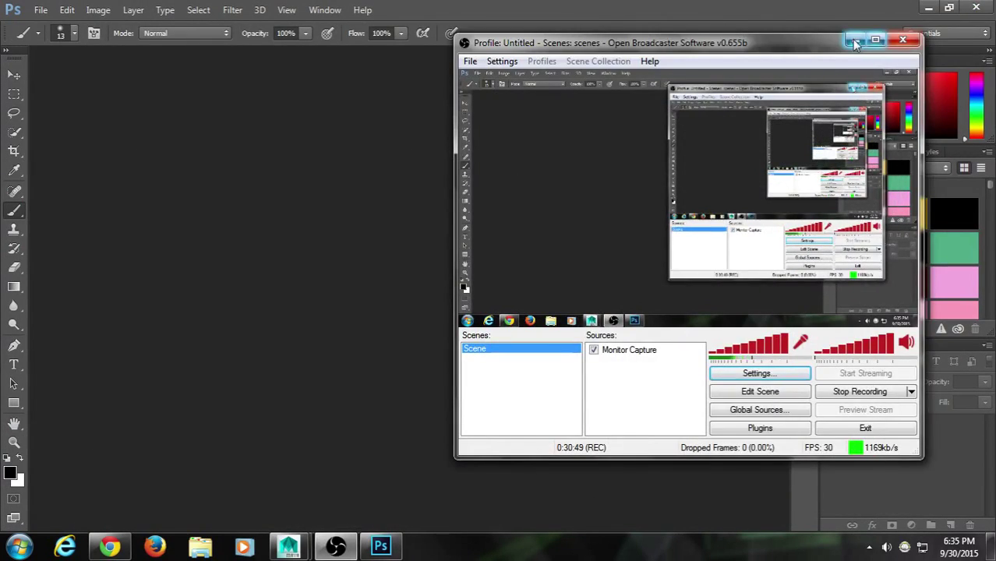
left_click(856, 43)
left_click(928, 7)
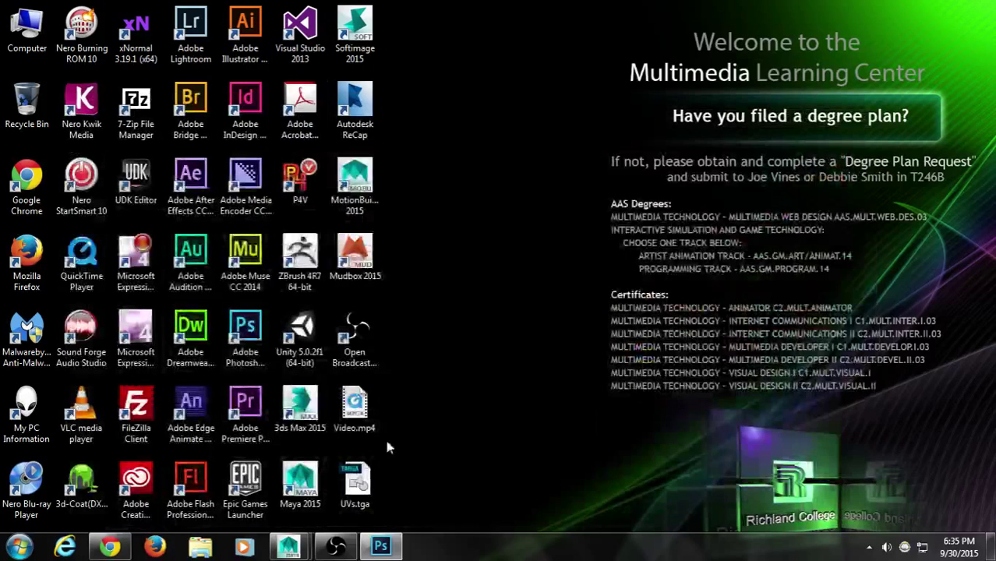
left_click_drag(356, 485, 422, 309)
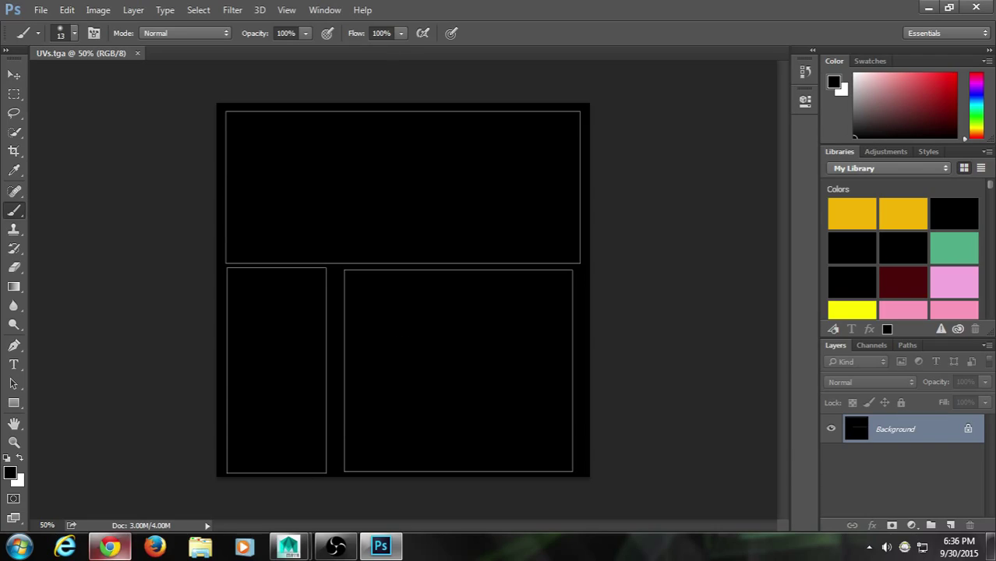
Step: Switch to the Google search page in Chrome and search the web for "wood"
mouse_move(110, 548)
left_click(343, 437)
scroll(371, 329, "up", 4)
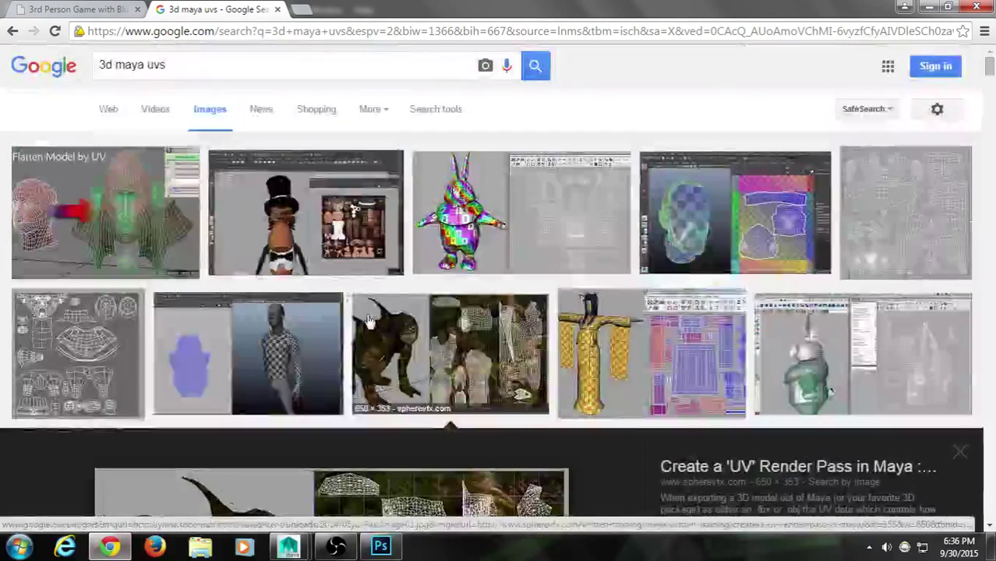
left_click(225, 71)
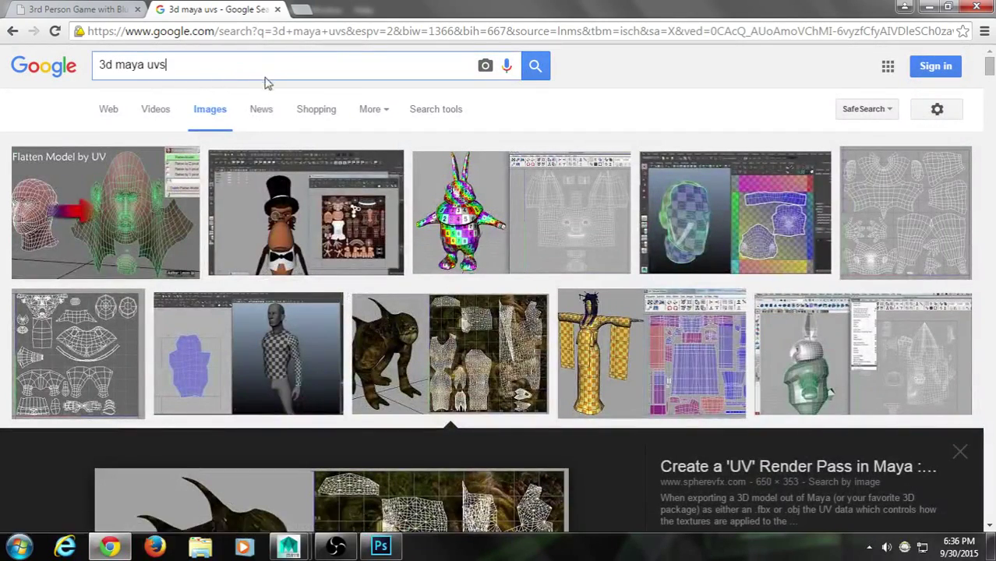
left_click(241, 35)
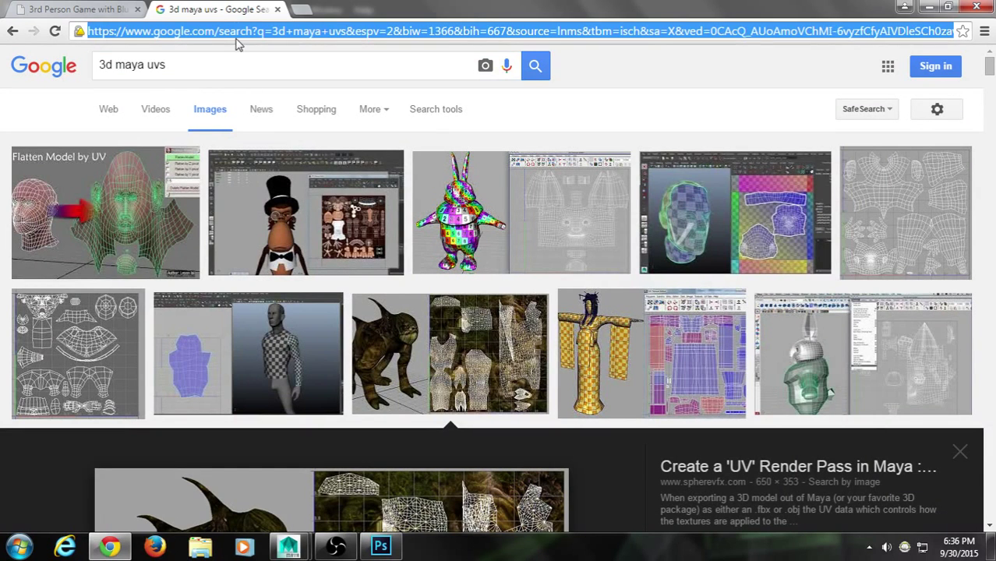
left_click(110, 111)
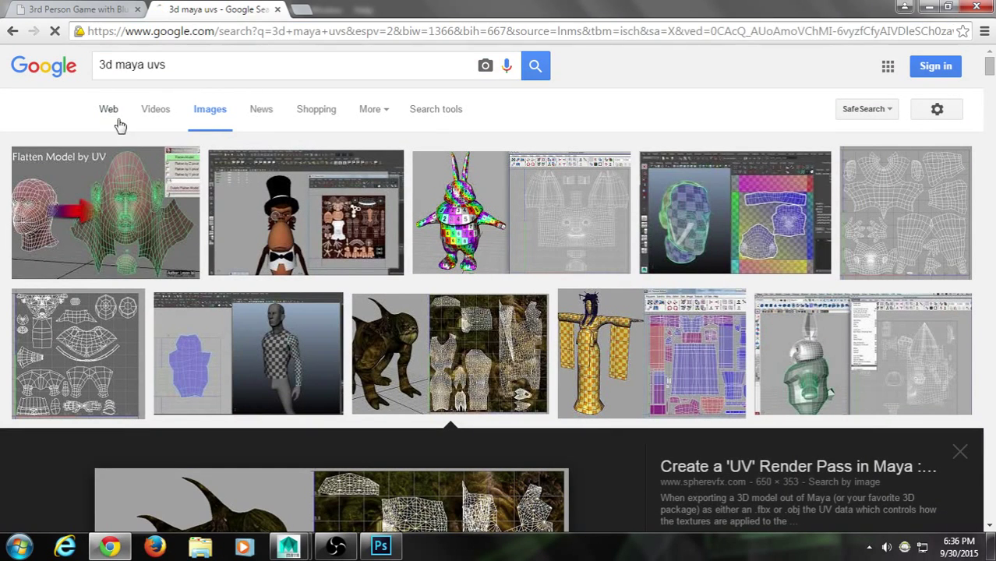
left_click(202, 65)
triple_click(210, 67)
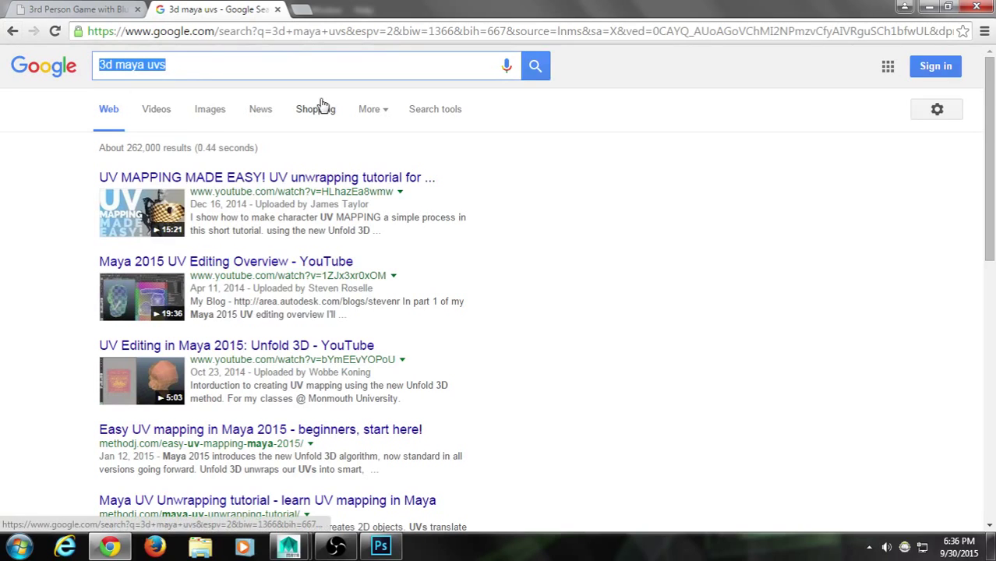
type("wood")
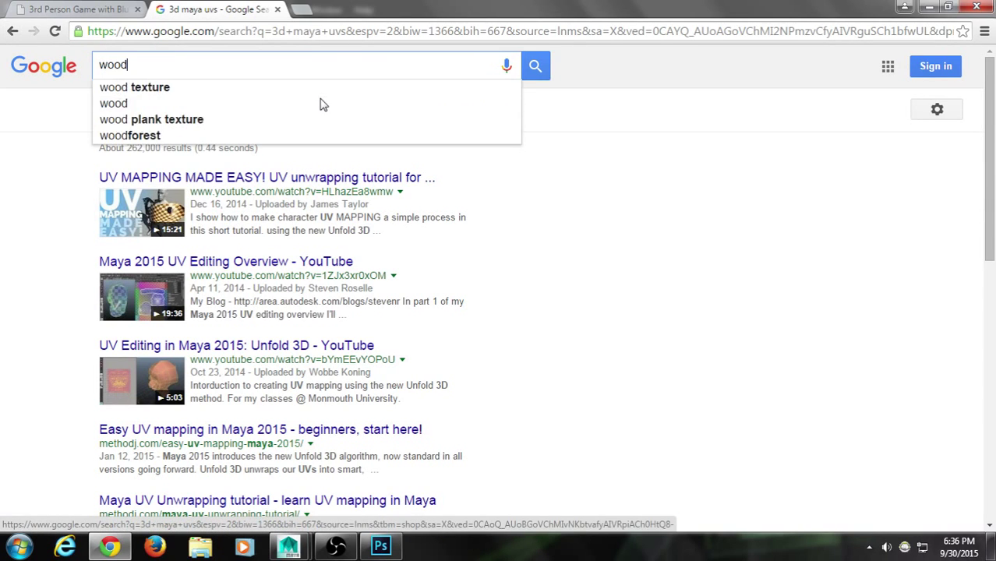
key("Return")
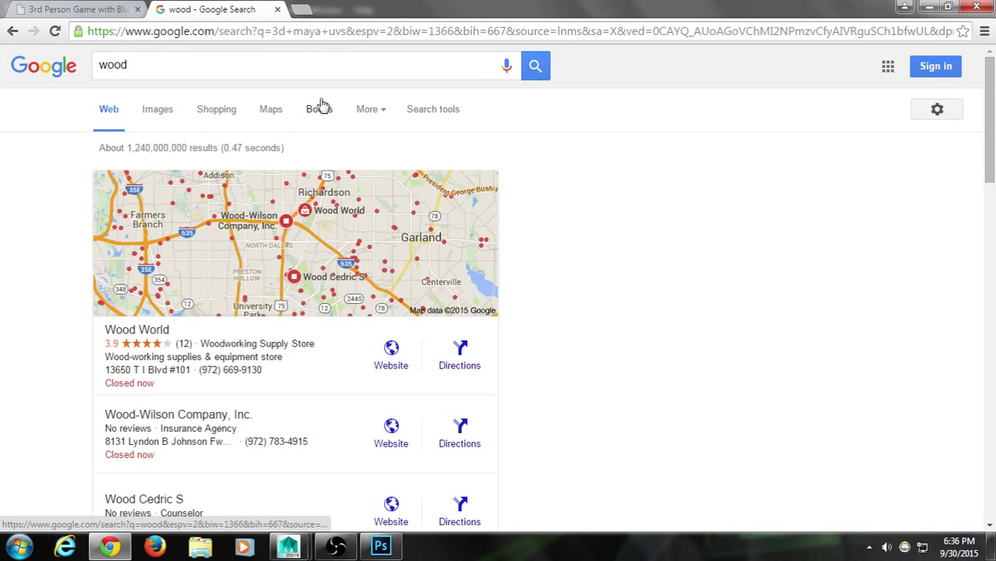
Step: Filter the wood image results to large pictures and open the brown vertical plank texture at full size
left_click(167, 113)
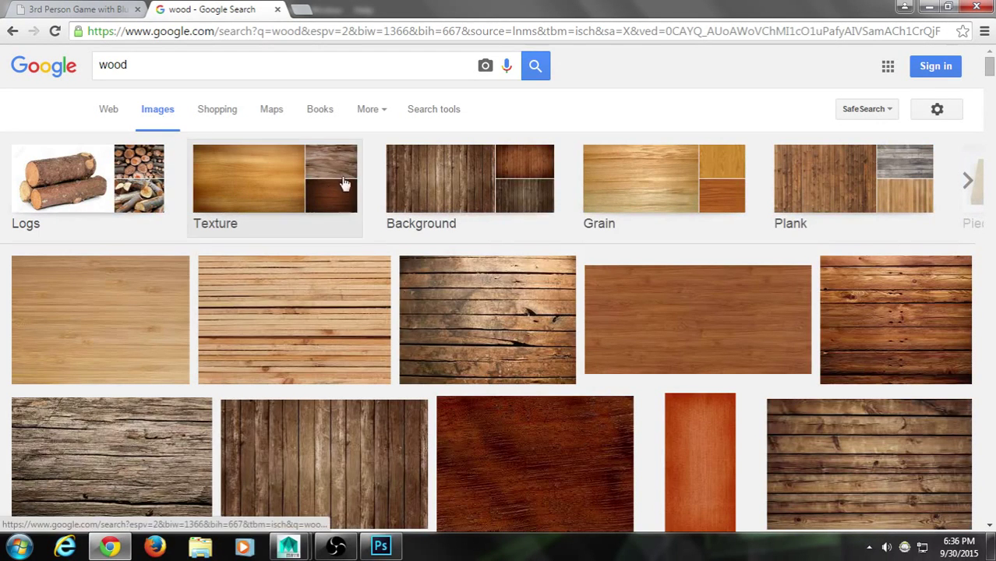
left_click(446, 124)
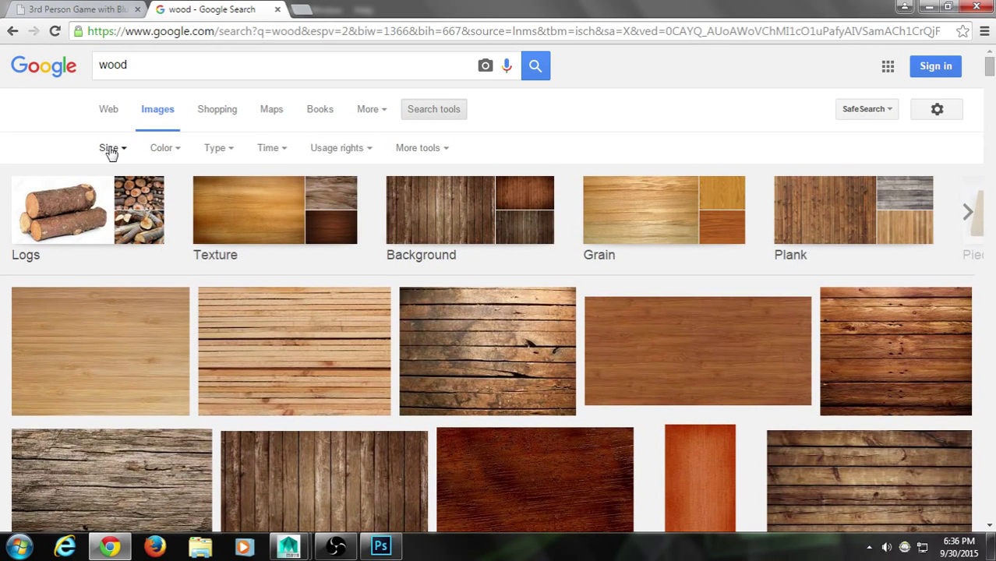
left_click(109, 148)
left_click(133, 197)
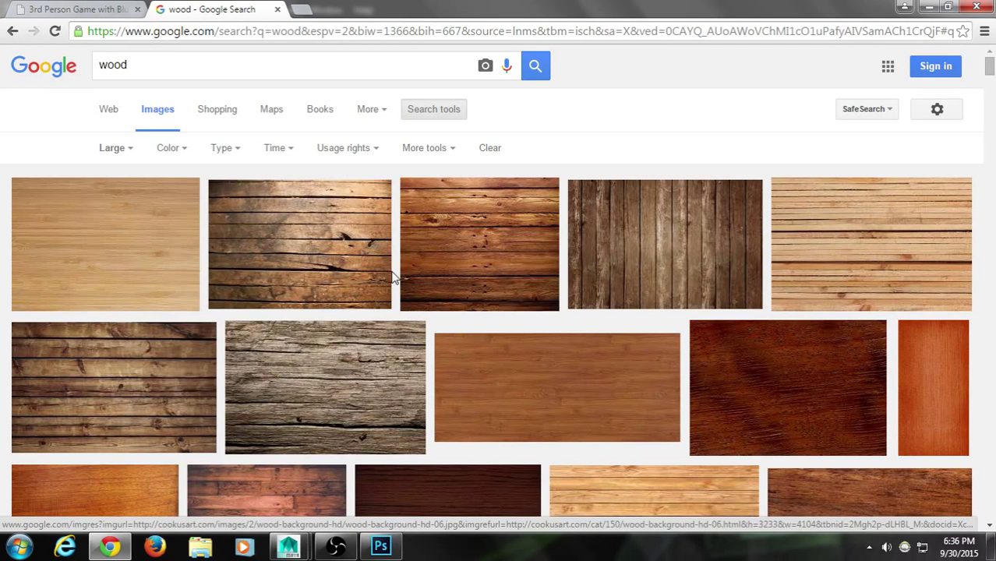
left_click(646, 258)
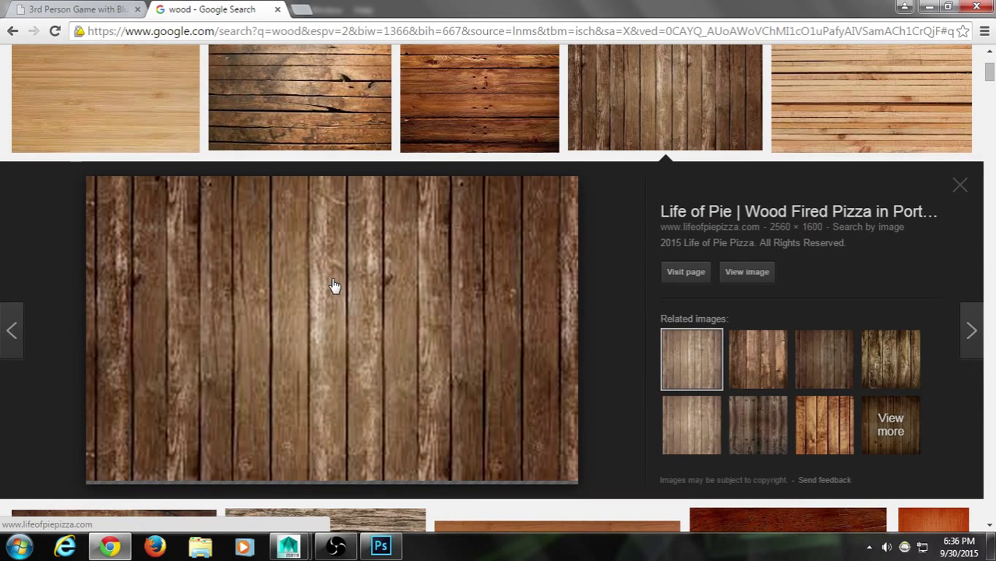
left_click(747, 275)
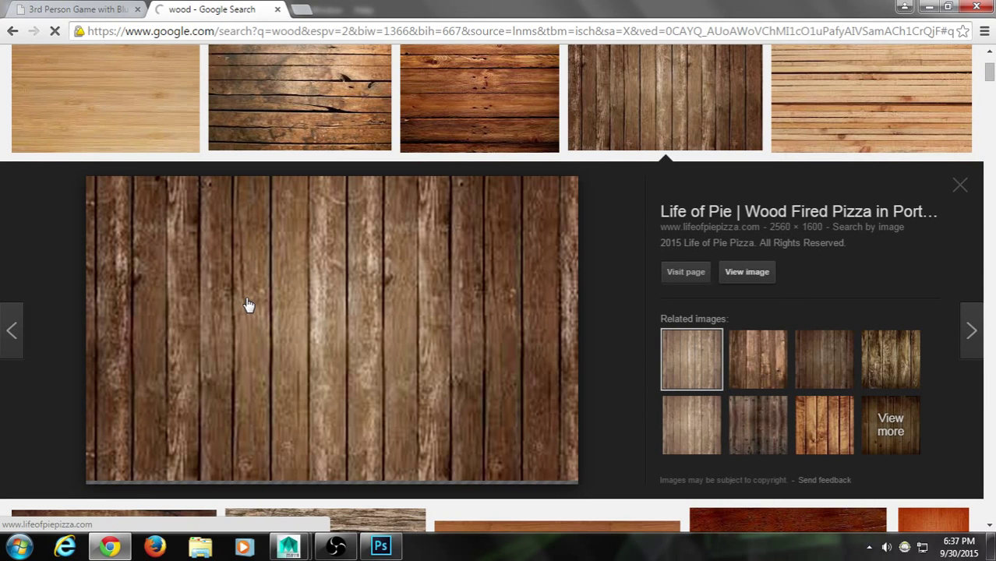
right_click(318, 246)
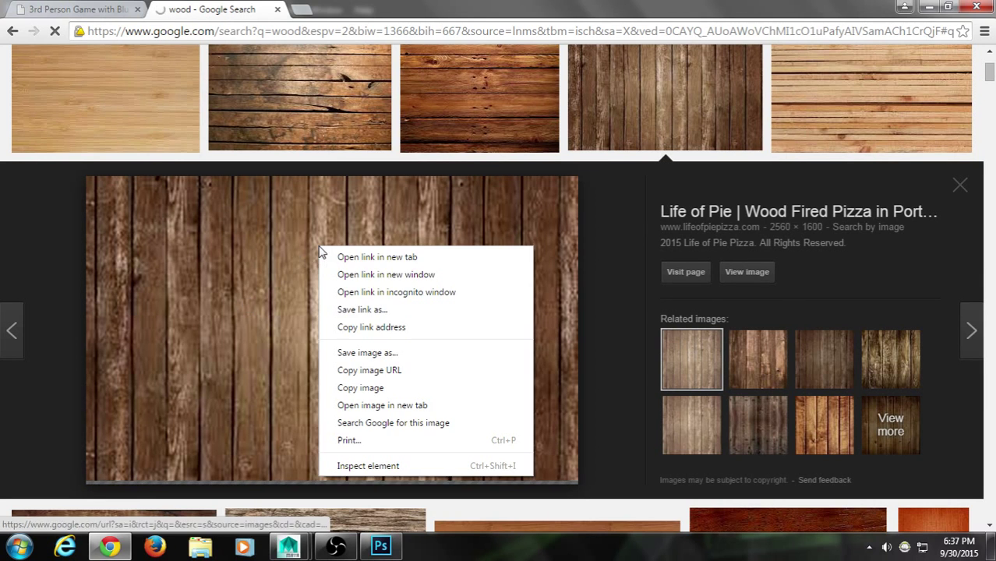
left_click(427, 320)
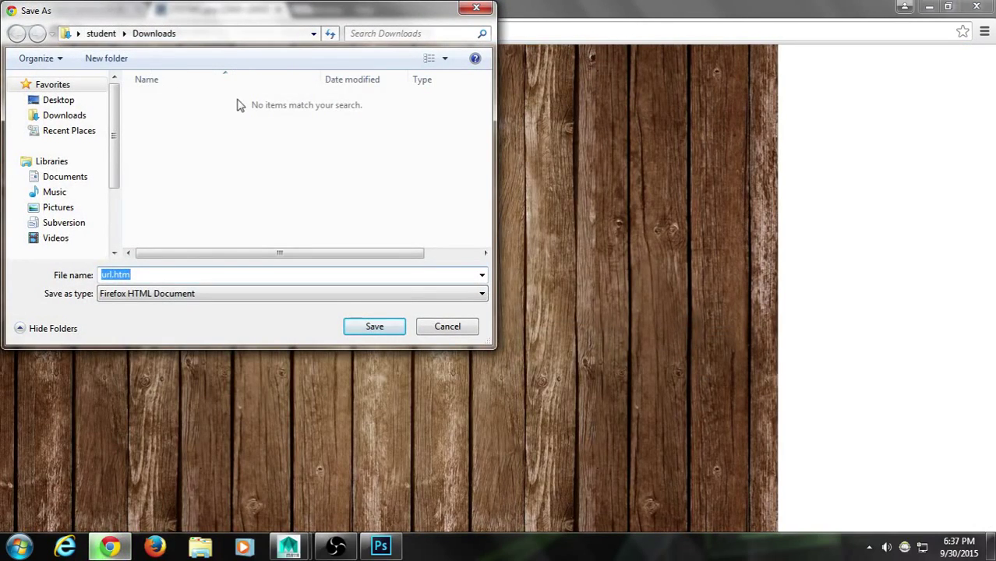
left_click_drag(183, 17, 308, 96)
left_click(326, 373)
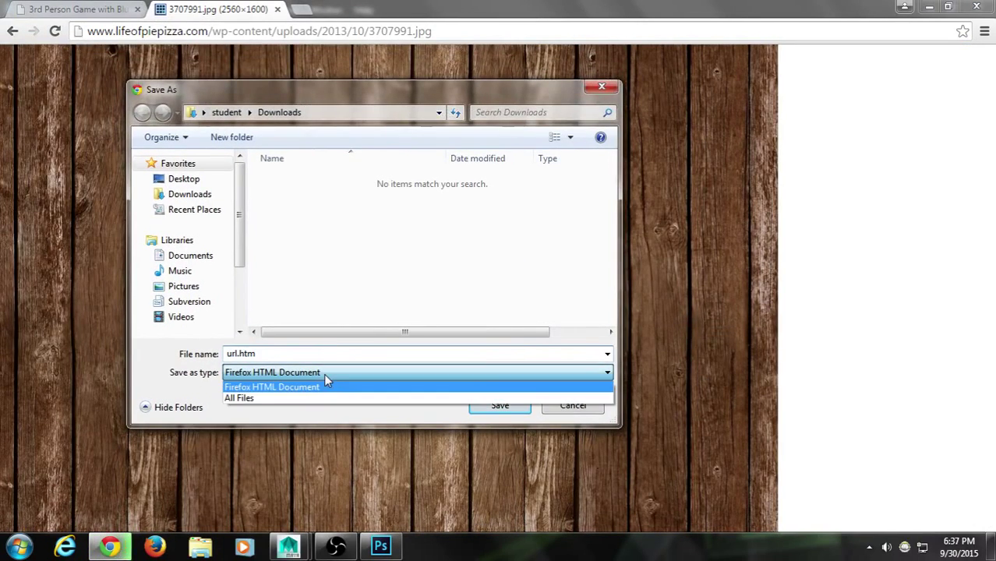
left_click(581, 407)
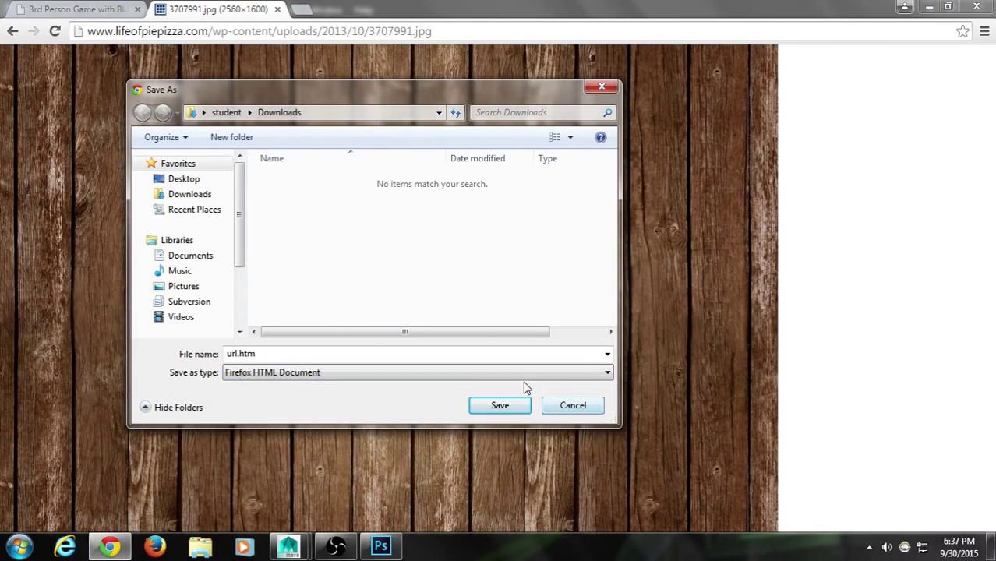
left_click(570, 406)
Step: Save the full-size wood plank image to the Desktop as a JPEG named wood
left_click(385, 267)
right_click(385, 268)
left_click(398, 282)
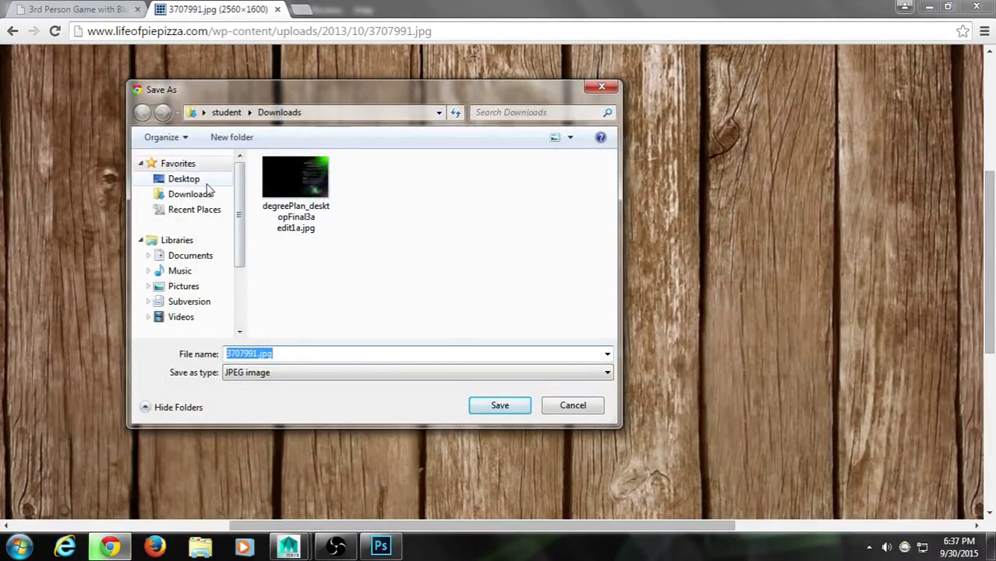
left_click(187, 180)
double_click(312, 357)
type("woo")
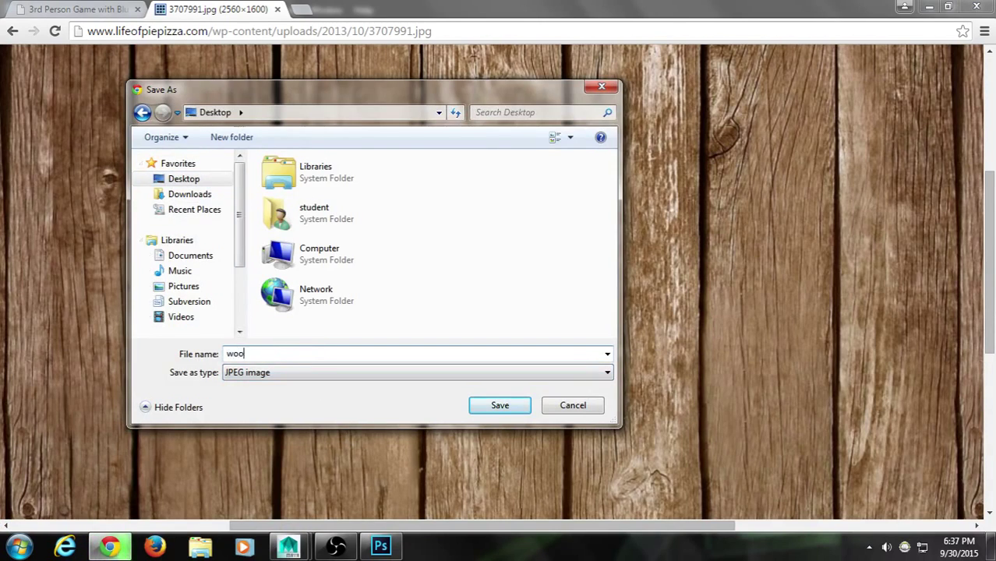
type("d")
key("Return")
Step: Return to the image results, search for "metal", and open the dark diamond-plate texture at full size
left_click(14, 34)
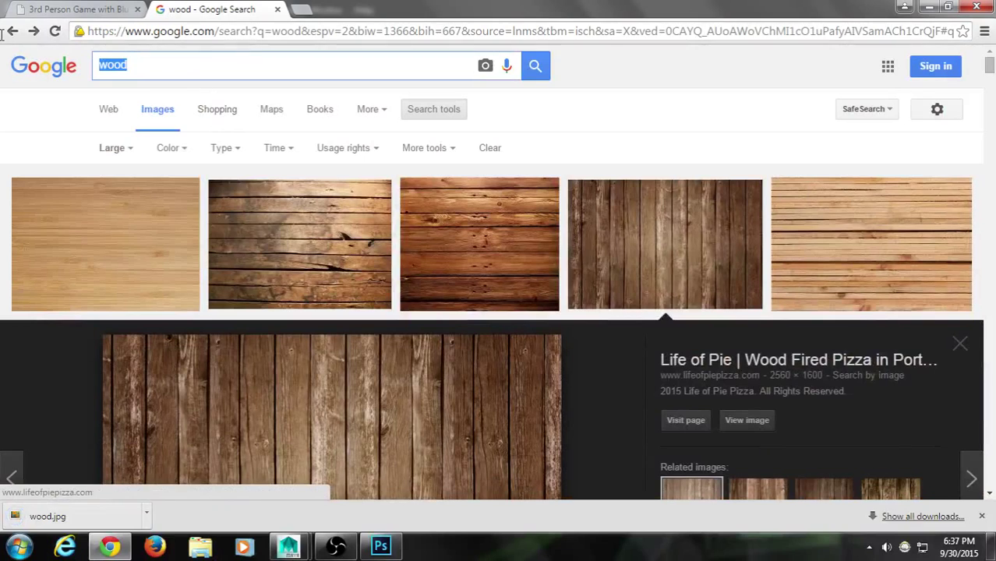
type("metal")
key("Return")
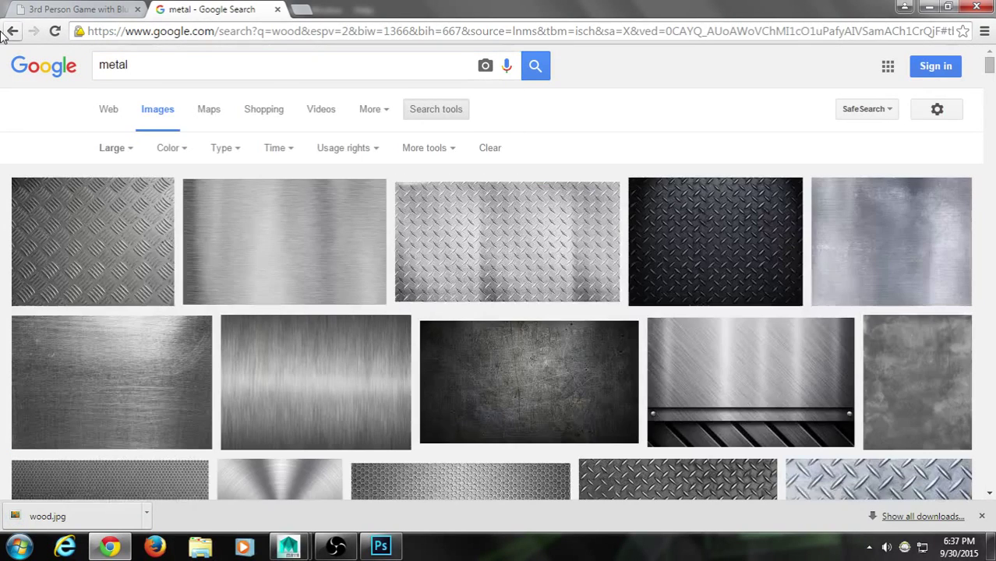
left_click(715, 251)
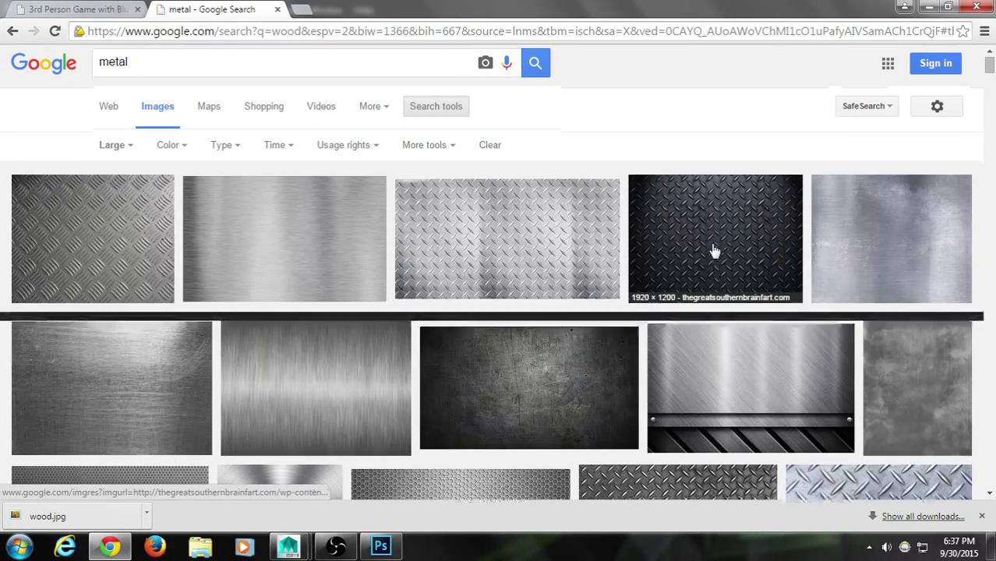
left_click(750, 263)
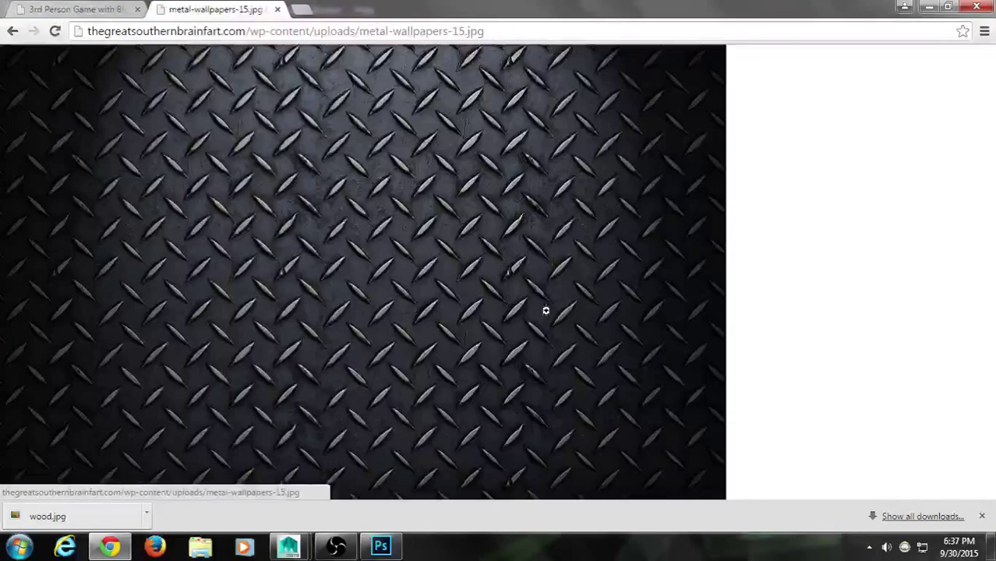
Step: Save the full-size diamond-plate image to the Desktop as a JPEG named metal
right_click(239, 180)
left_click(198, 189)
right_click(248, 200)
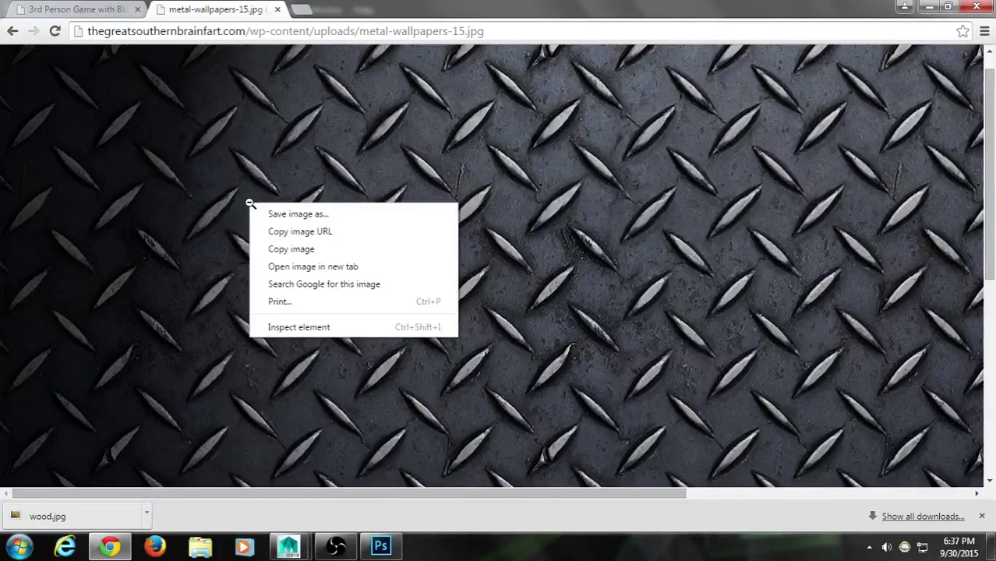
left_click(274, 215)
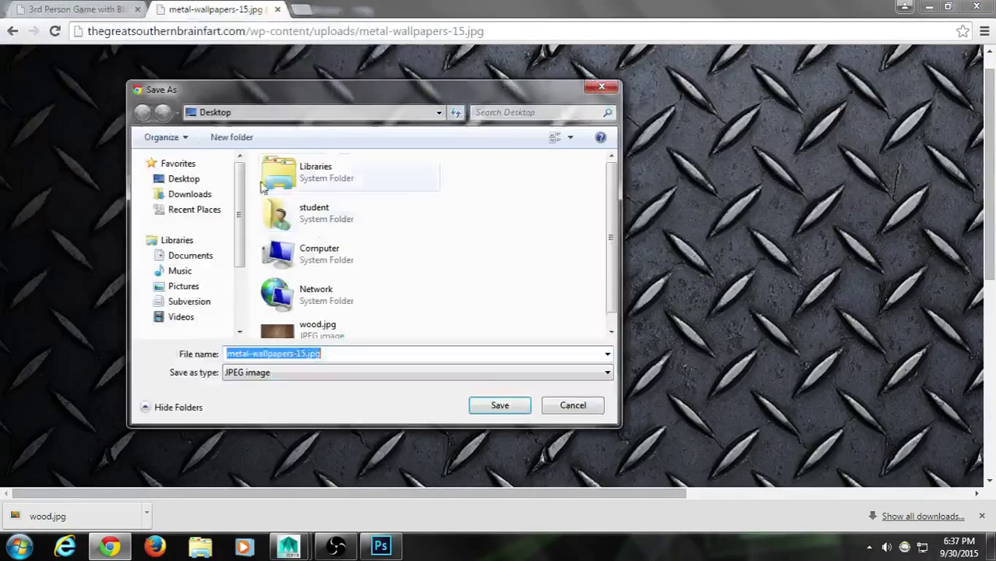
left_click(181, 177)
type("metal")
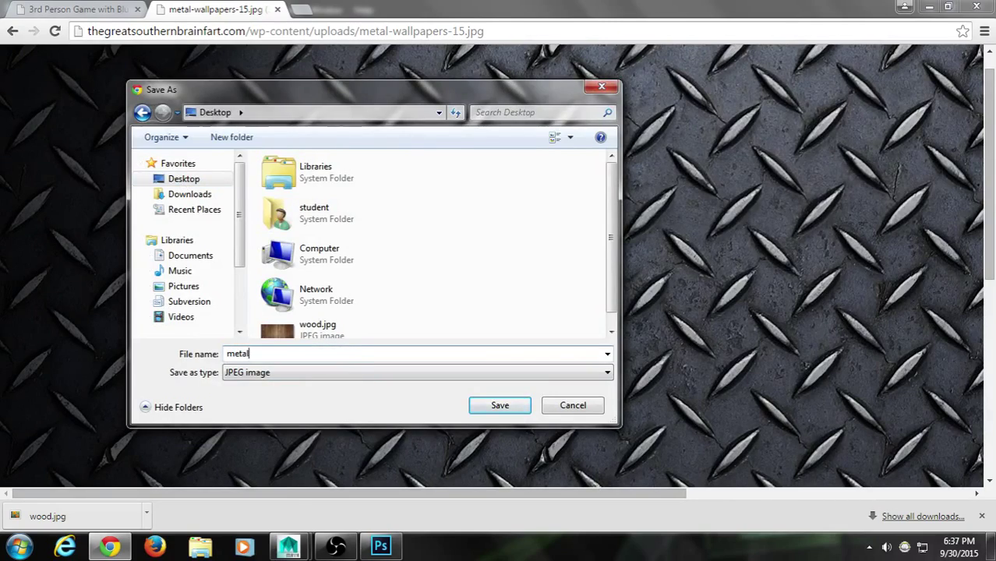
key("Return")
Step: Return to the Google image results, search for "stone", and browse the large stone pictures
left_click(12, 31)
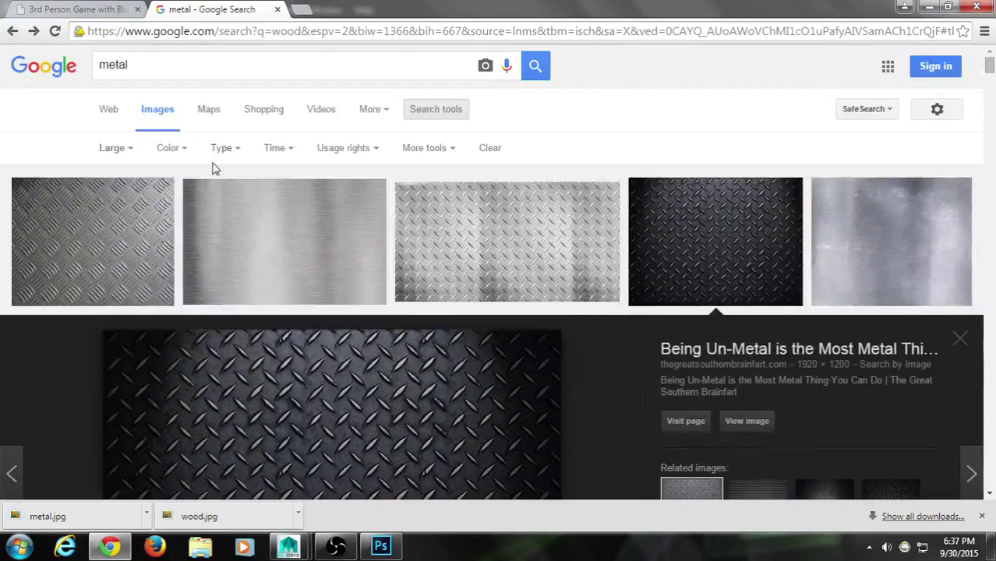
double_click(187, 71)
type("stone")
key("Return")
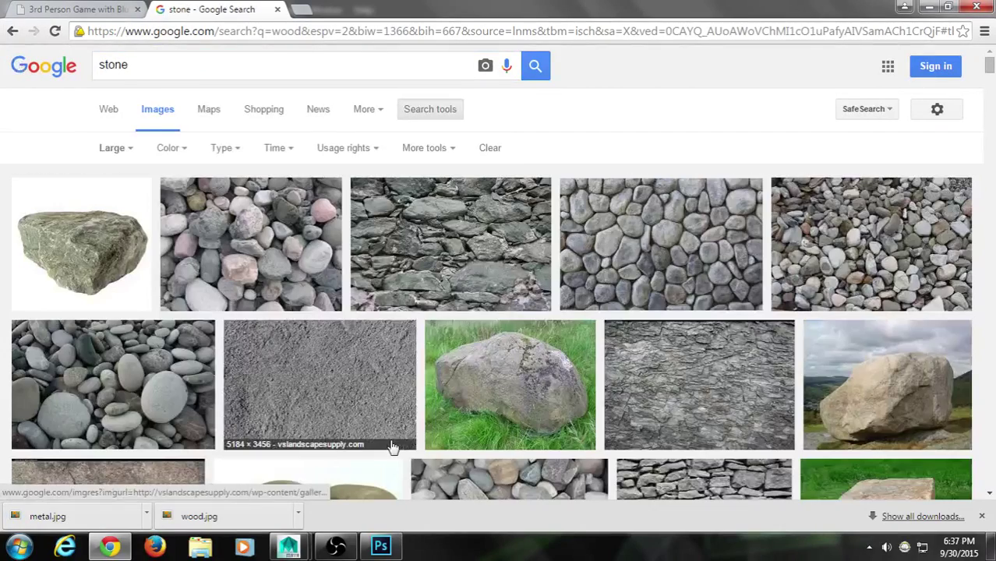
scroll(436, 406, "down", 4)
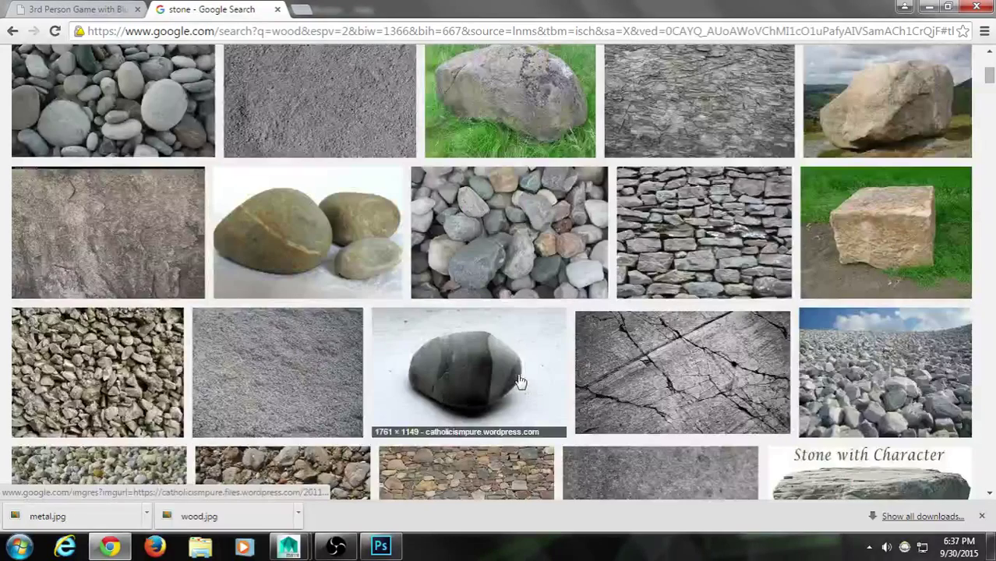
scroll(523, 381, "up", 4)
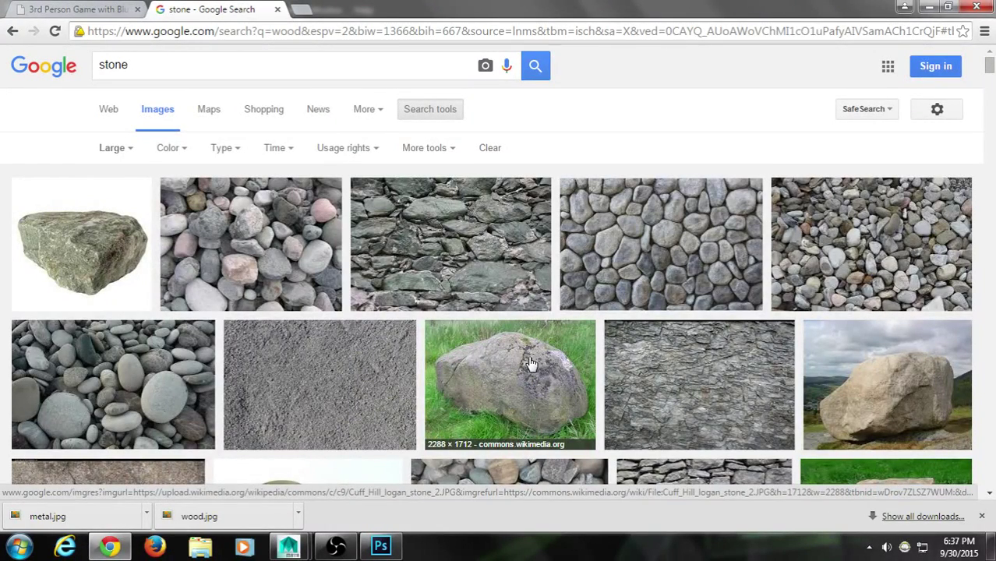
left_click(144, 383)
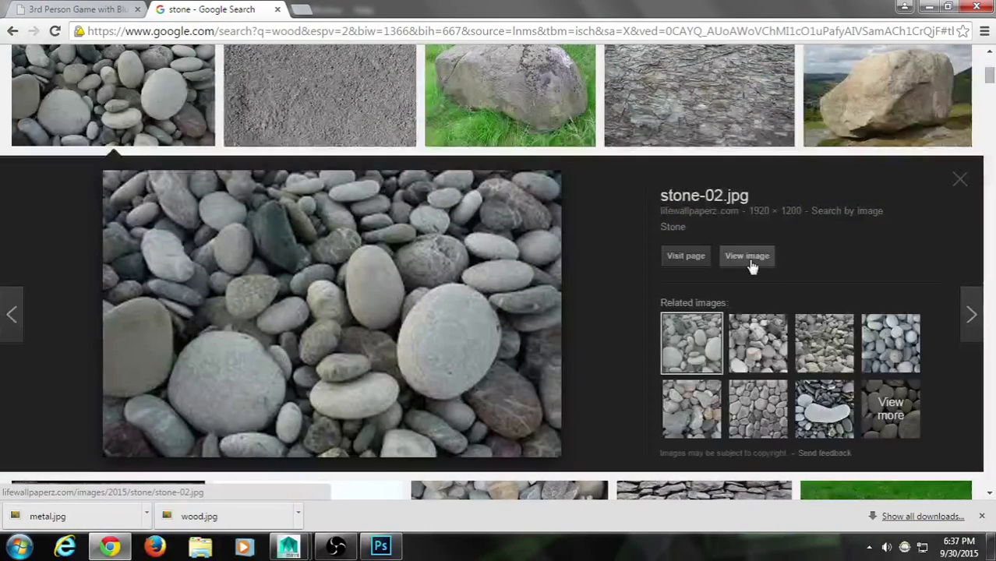
left_click(435, 288)
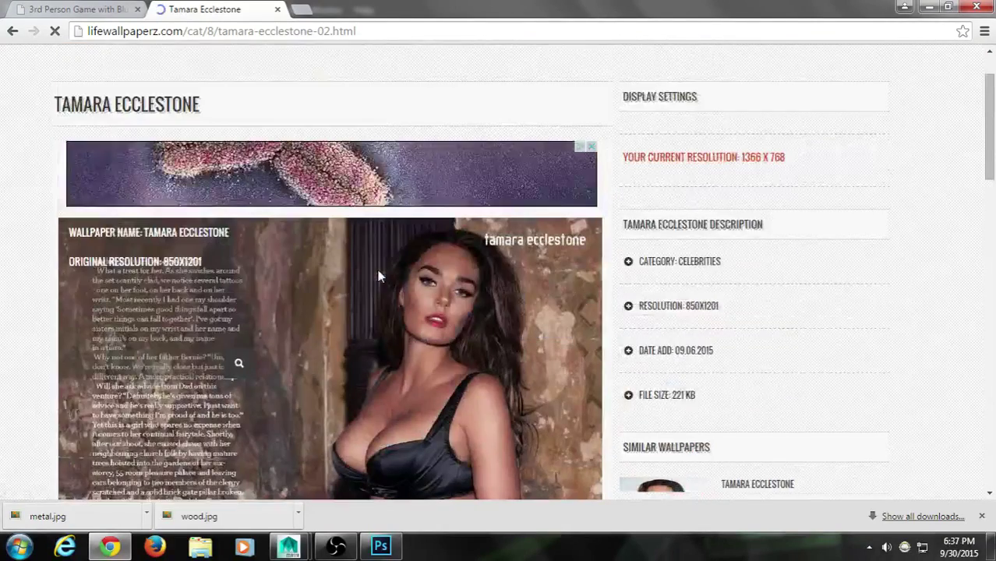
scroll(378, 275, "down", 5)
scroll(378, 275, "up", 6)
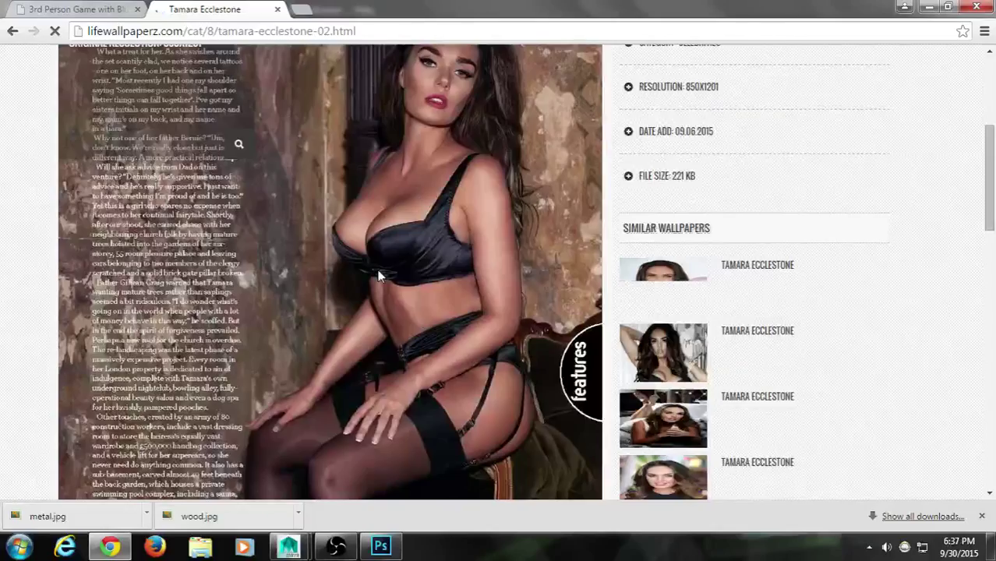
scroll(90, 152, "down", 15)
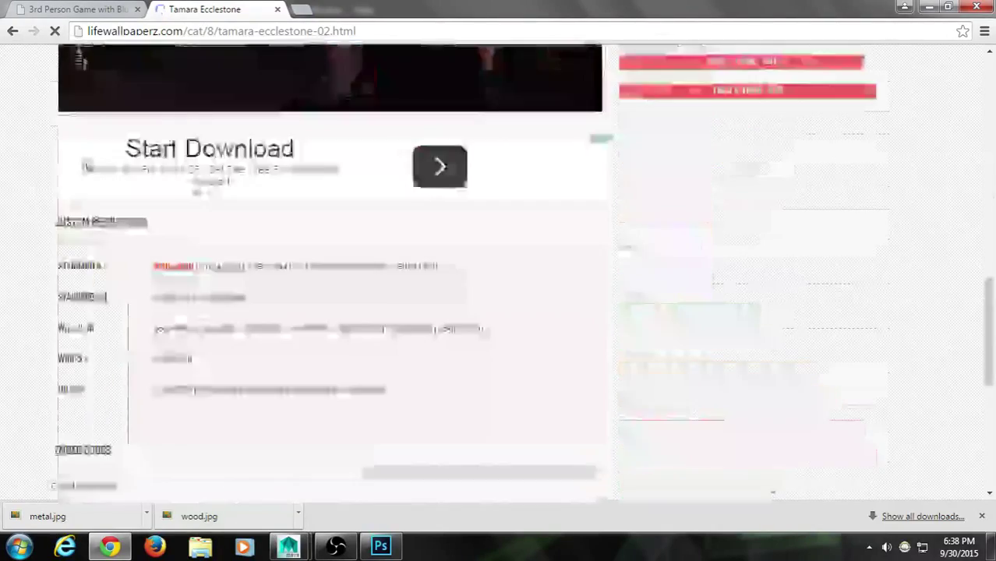
scroll(80, 144, "up", 10)
left_click(12, 33)
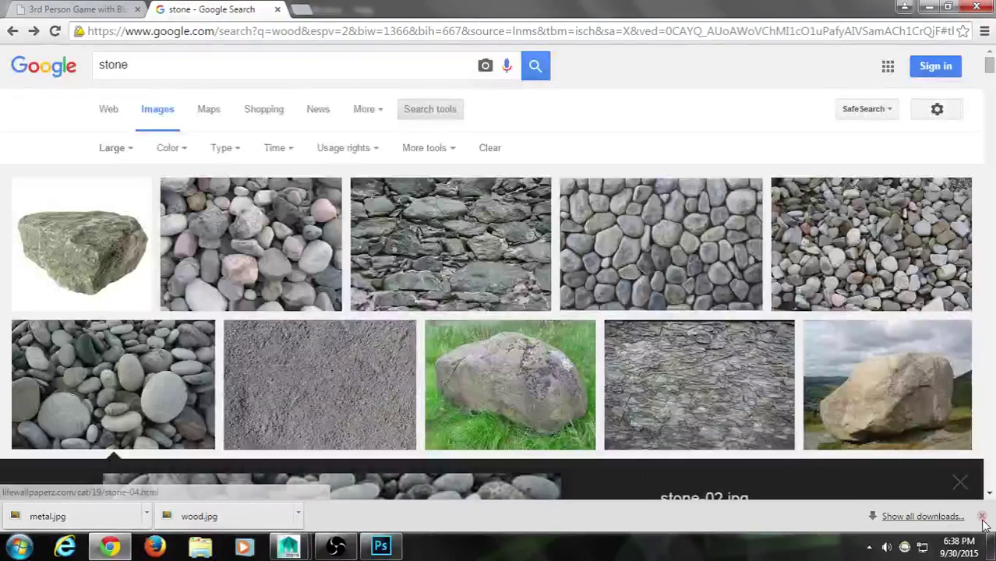
left_click(962, 489)
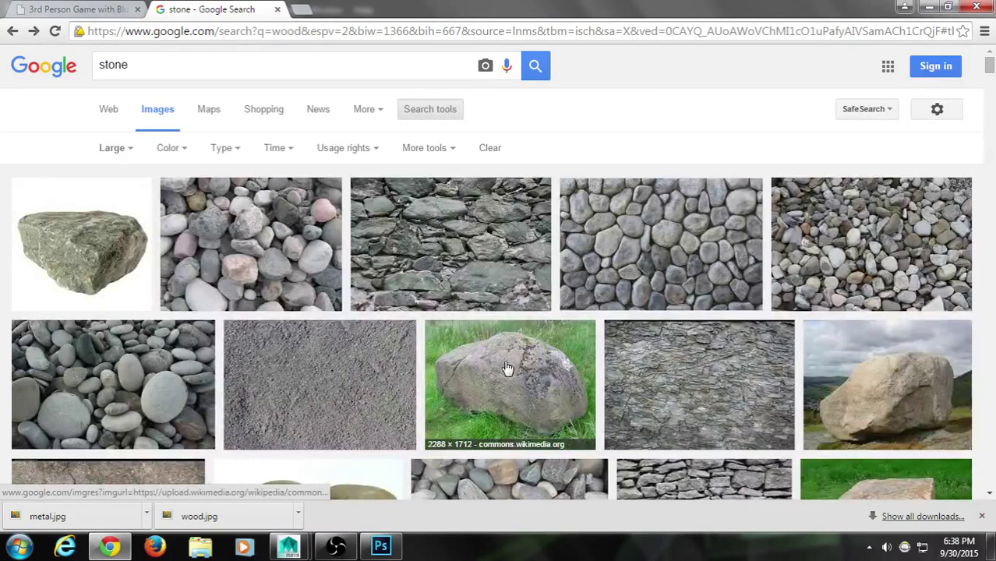
Step: Preview the mixed grey and pink pebble image, save it to the Desktop as a JPEG named stone, and close the preview
scroll(312, 358, "down", 1)
left_click(144, 357)
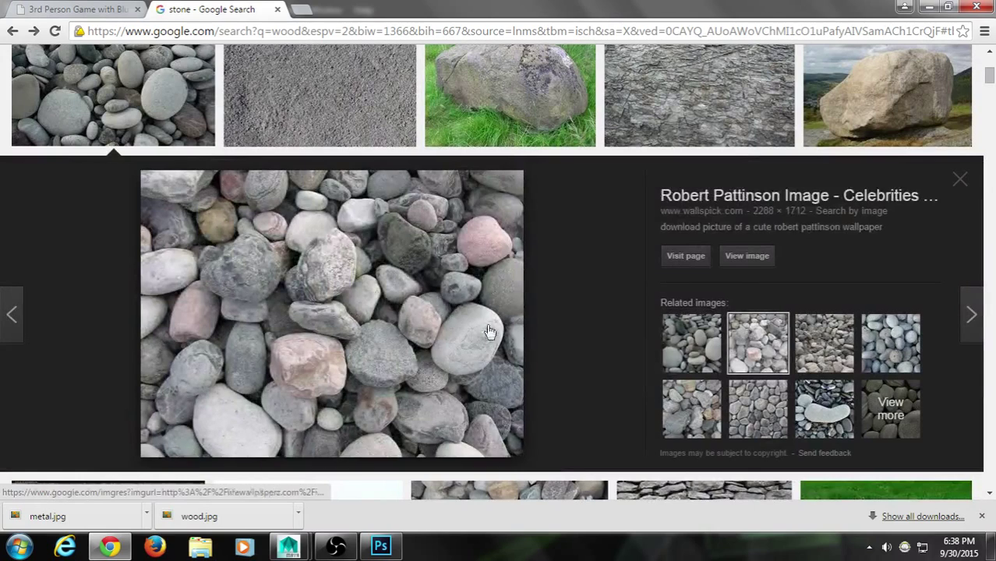
right_click(360, 278)
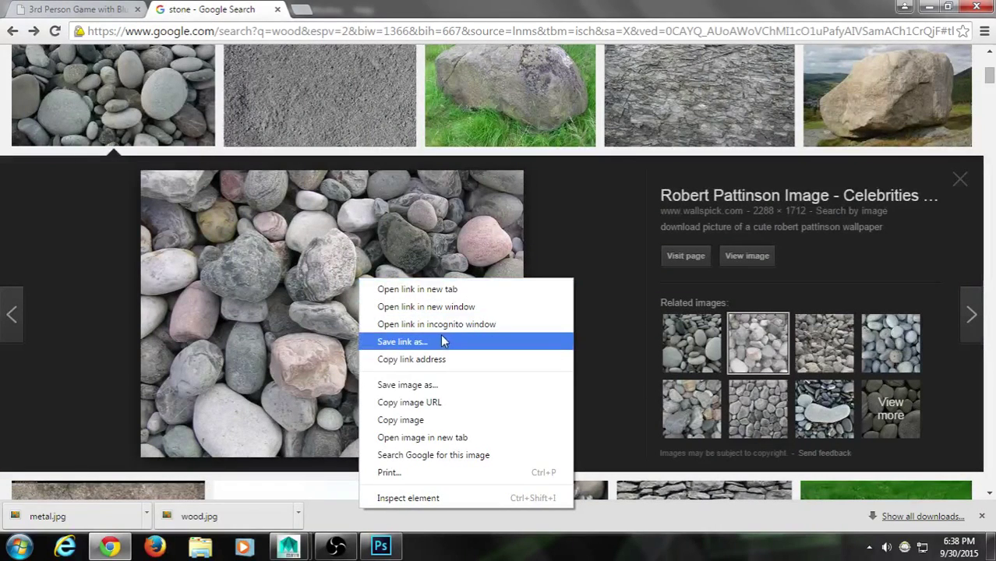
left_click(443, 383)
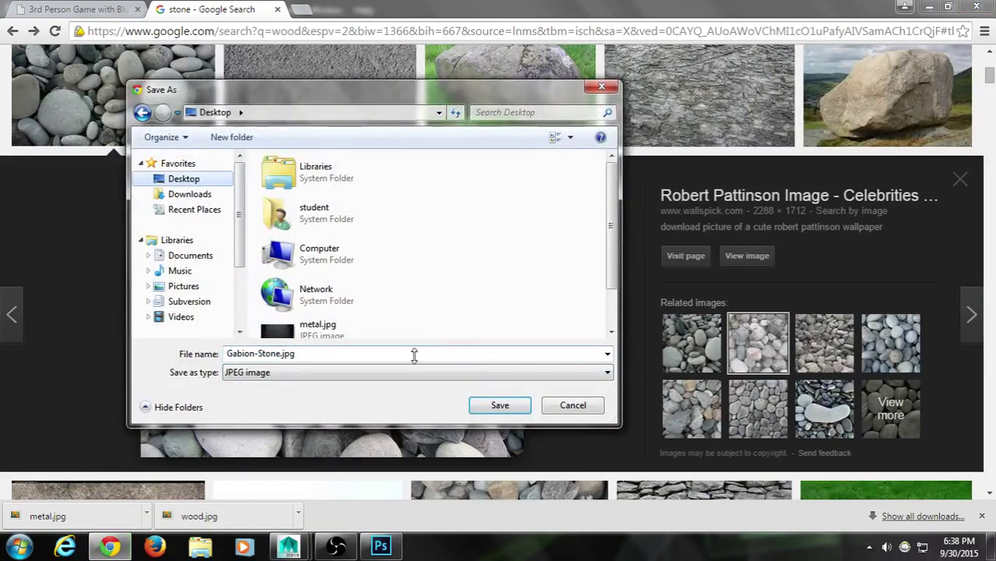
type("stone")
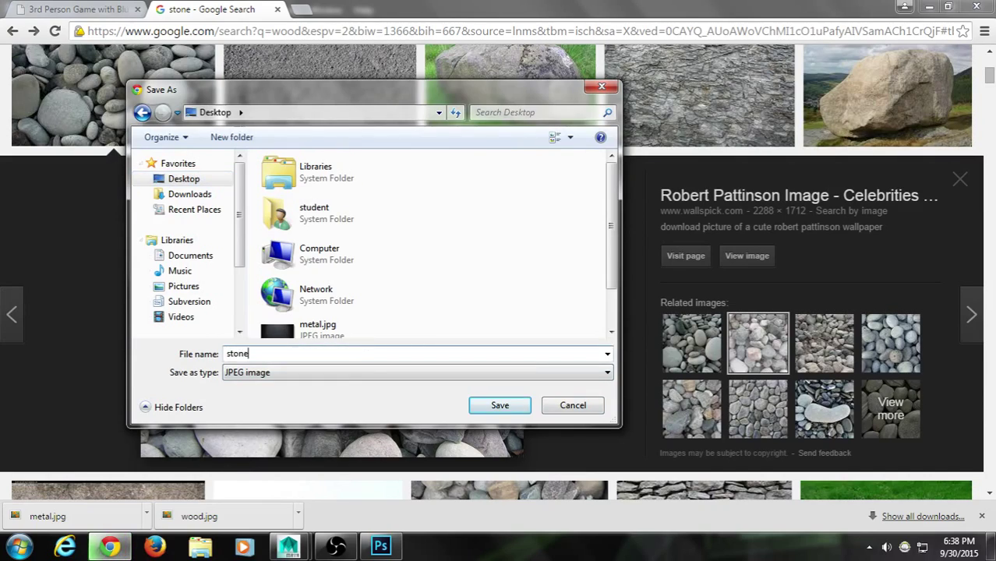
key("Return")
left_click(967, 183)
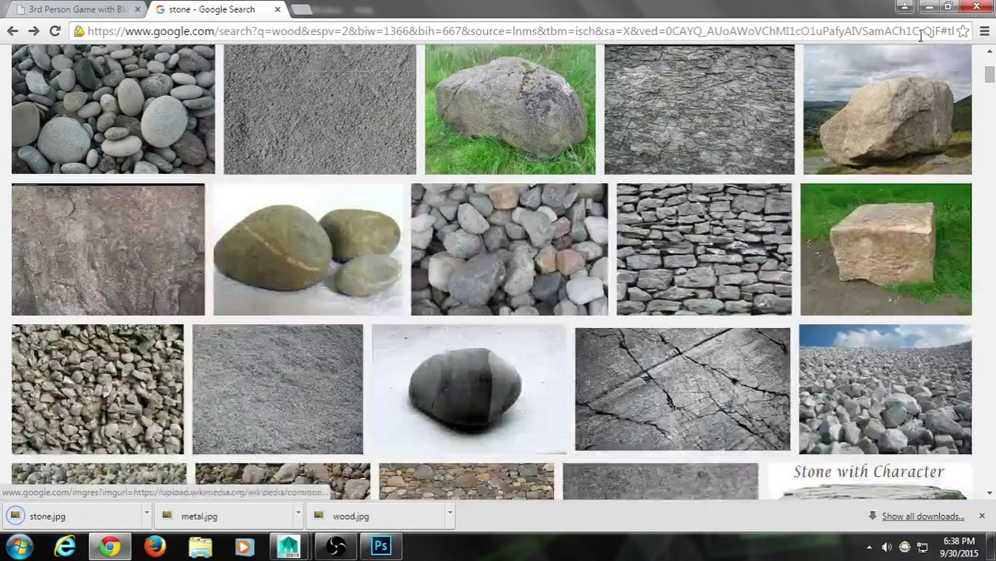
Step: Switch to Photoshop, place stone.jpg from the Desktop into UVs.tga, and scale it to about 104% over the left part of the upper UV rectangle
left_click(928, 7)
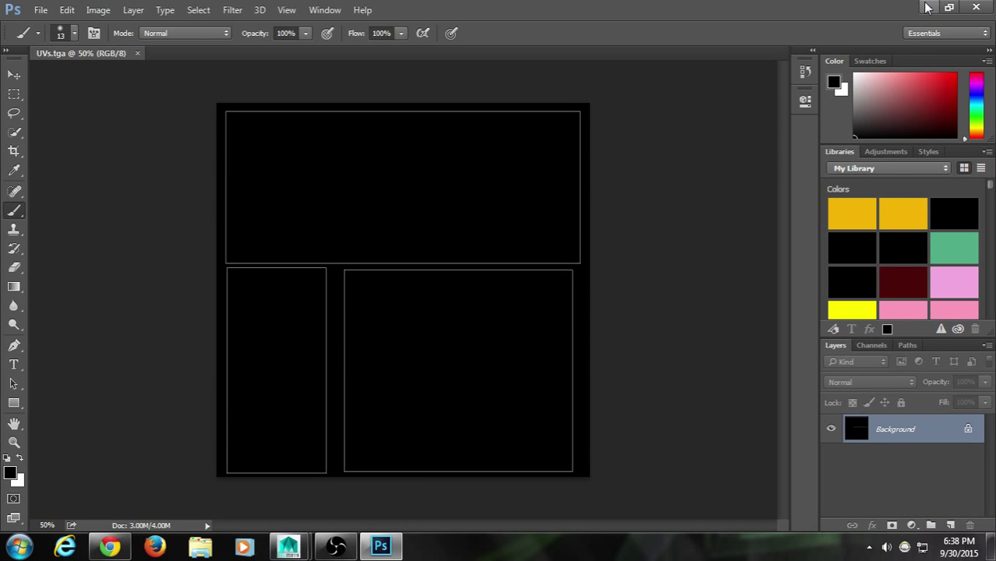
left_click(928, 8)
left_click_drag(410, 179, 408, 250)
left_click_drag(451, 303, 371, 197)
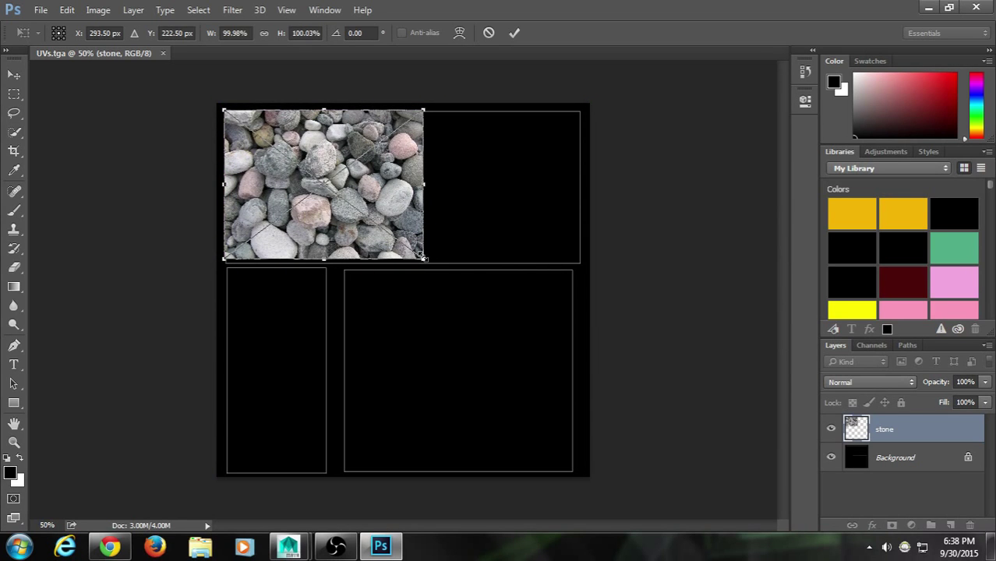
left_click_drag(424, 259, 436, 262)
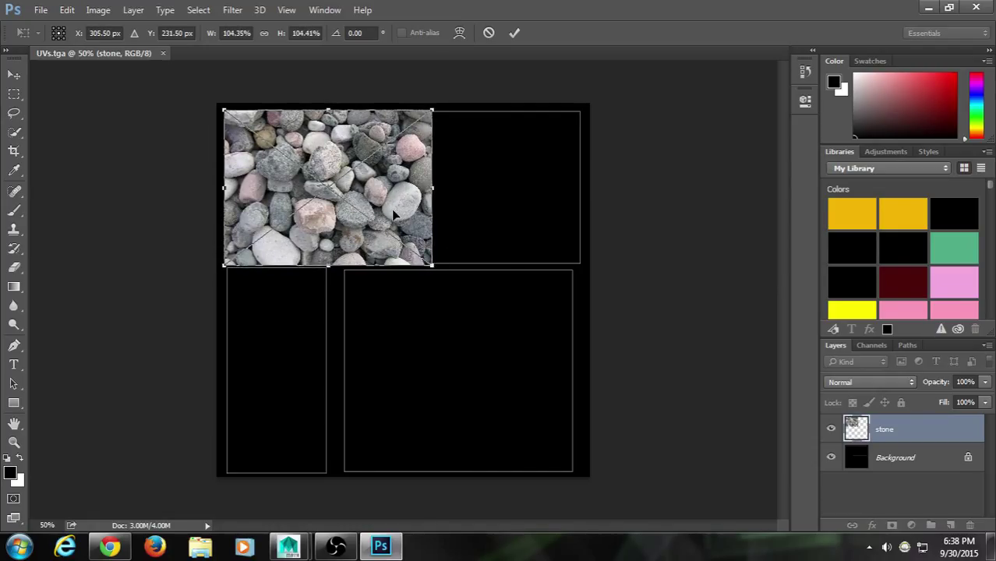
left_click(514, 33)
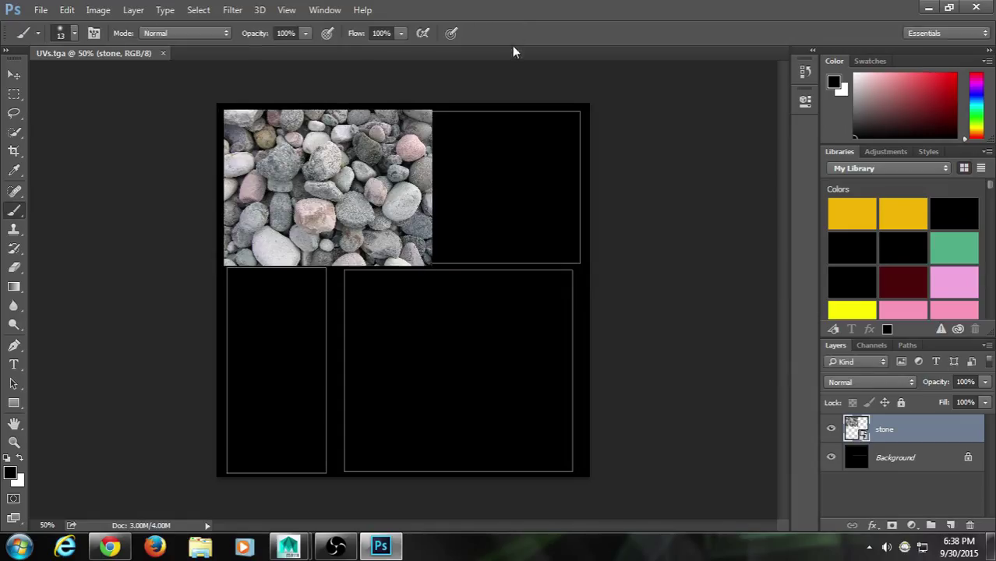
Step: Lower the stone layer's opacity to 32% and nudge the layer into alignment with the upper UV rectangle's left edge
left_click(985, 382)
left_click_drag(979, 402, 937, 403)
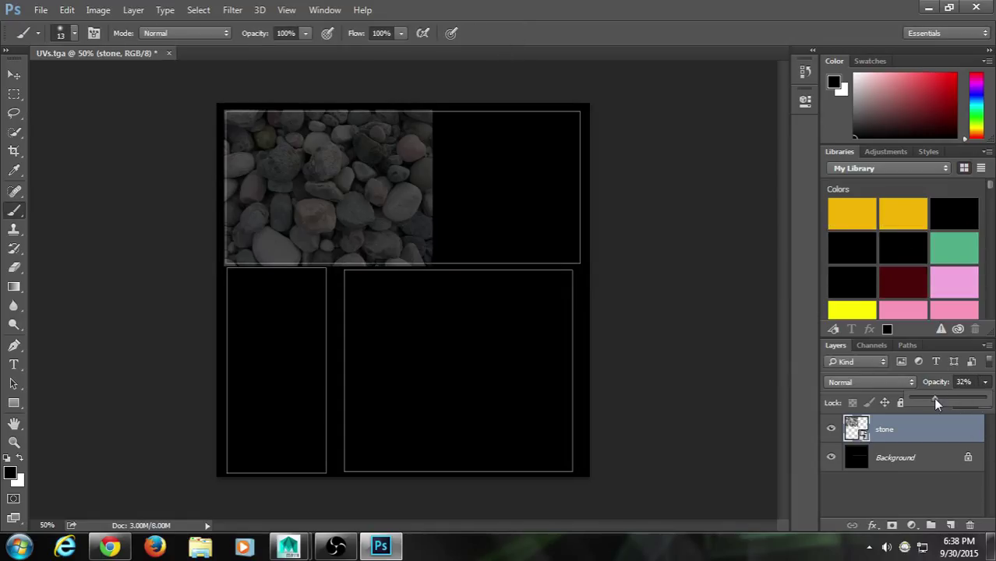
left_click(14, 74)
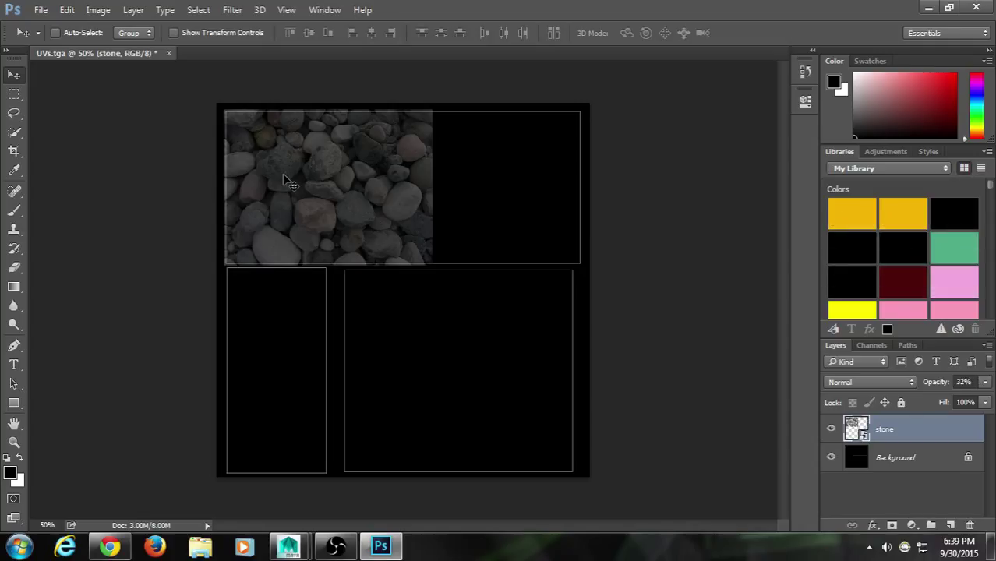
key("Left")
key("Left")
key("Left")
key("Up")
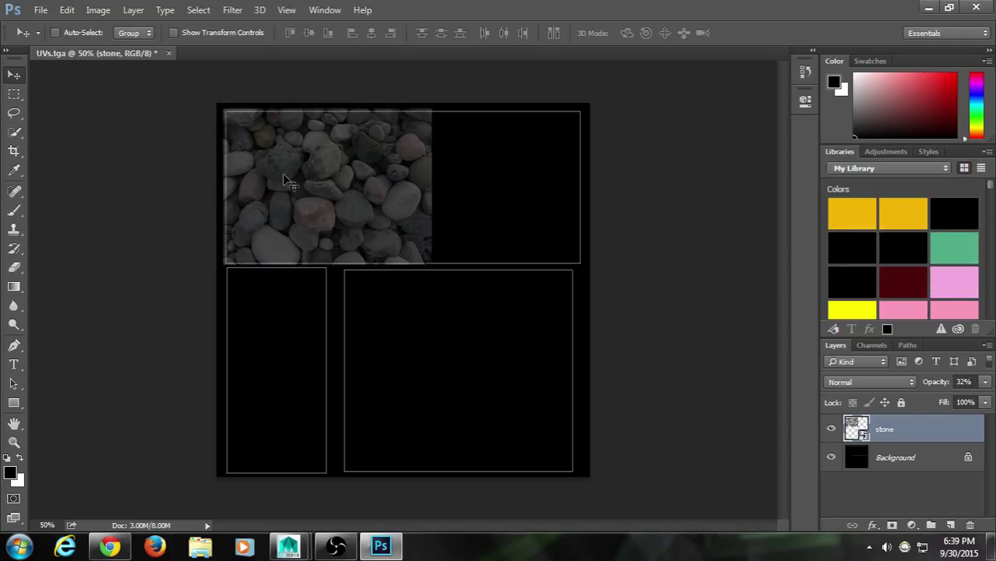
key("Down")
key("Right")
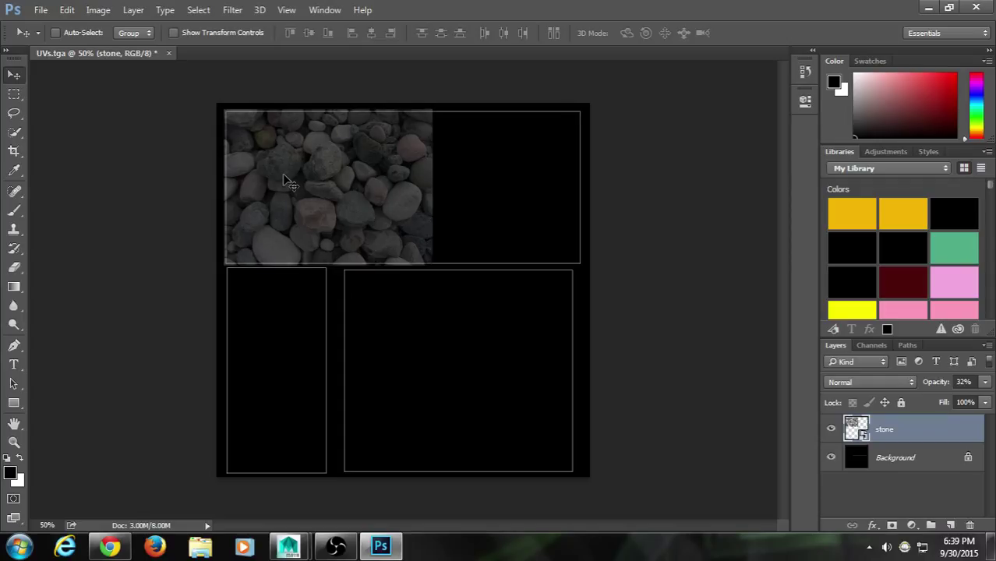
key("Left")
Step: Duplicate the stone layer and move the copy beside the original to cover the rest of the upper UV rectangle
right_click(927, 431)
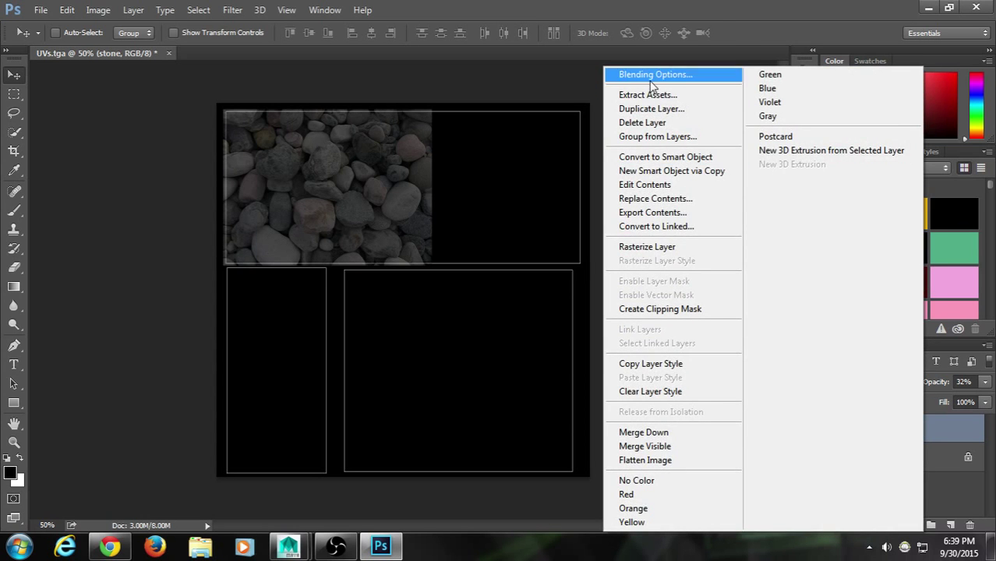
left_click(653, 108)
left_click(626, 165)
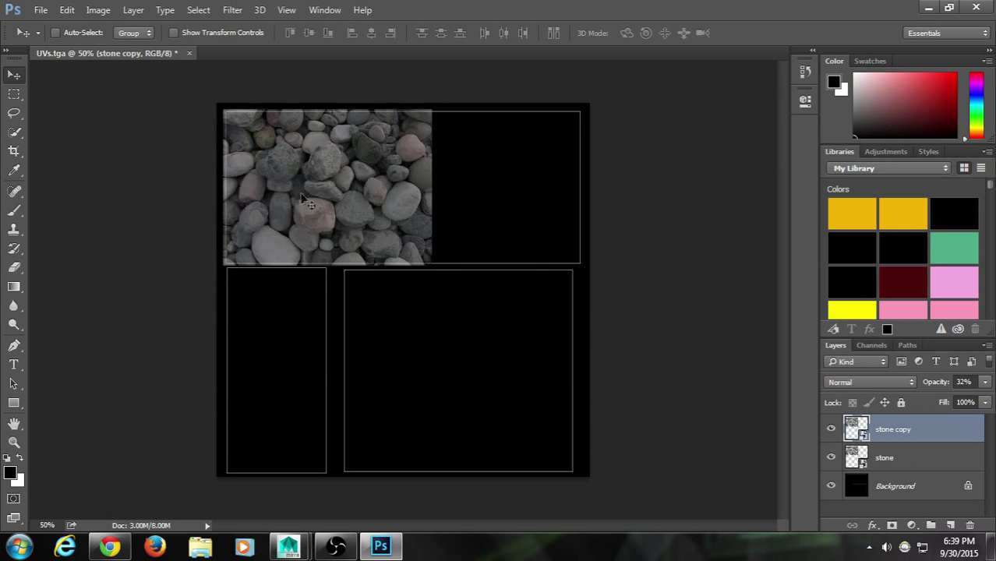
left_click_drag(351, 202, 503, 196)
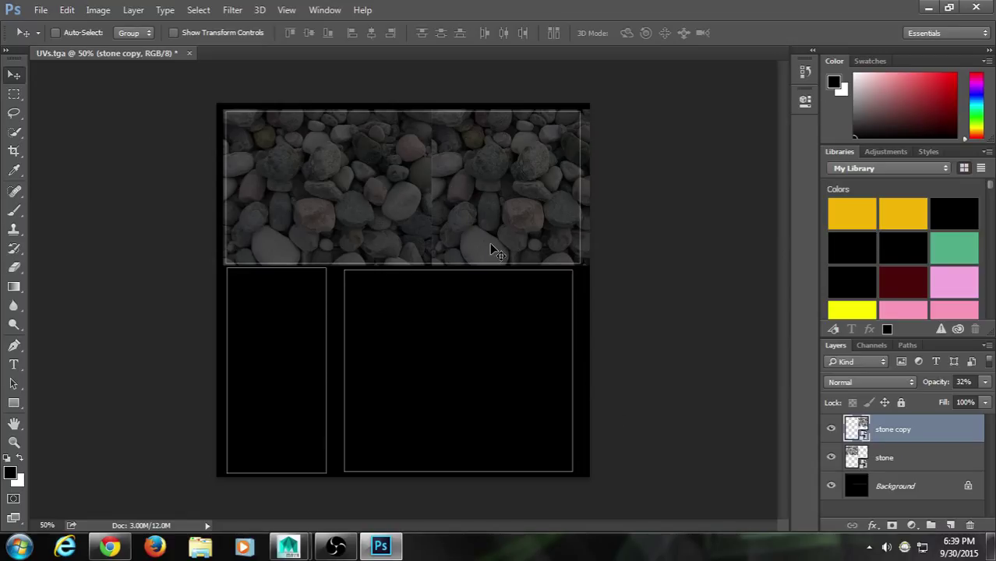
Step: Flip the stone copy horizontally so its pattern mirrors the original at the seam, and inspect the join up close
key("ctrl+t")
right_click(477, 200)
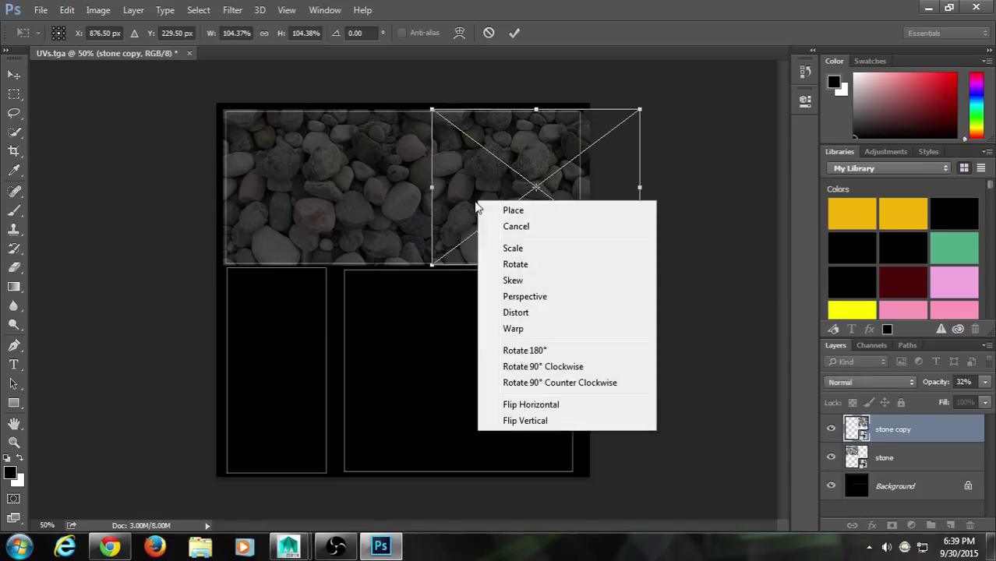
left_click(563, 406)
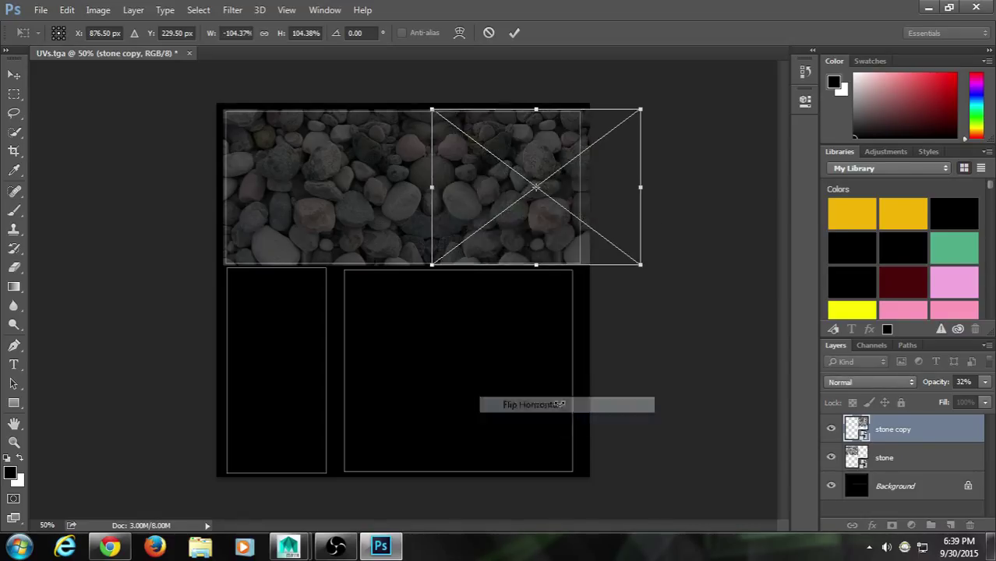
left_click(514, 33)
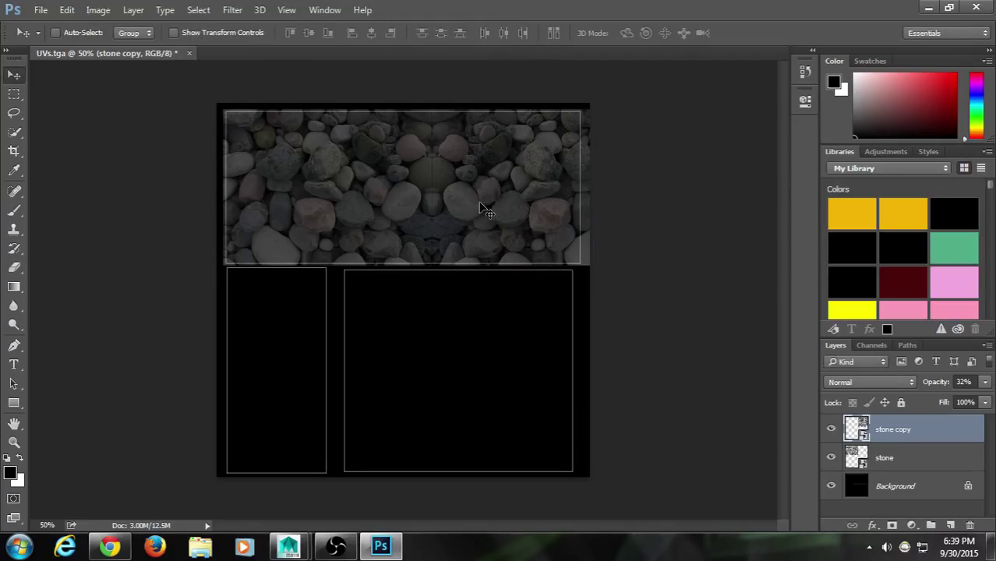
key("z")
left_click_drag(467, 203, 386, 208)
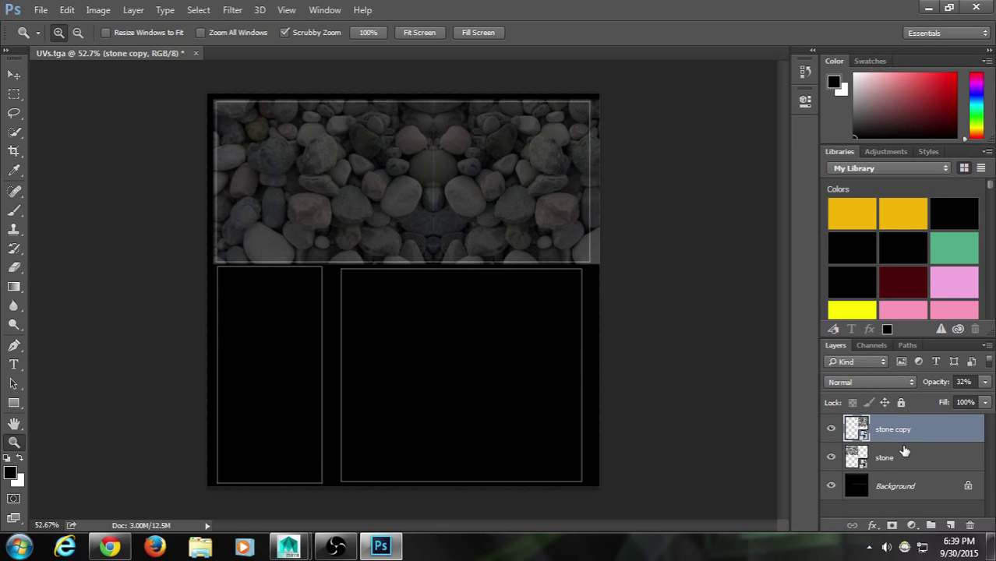
Step: Place metal.jpg from the Desktop into UVs.tga, set its opacity to 51%, and scale it to about 31%
left_click(929, 7)
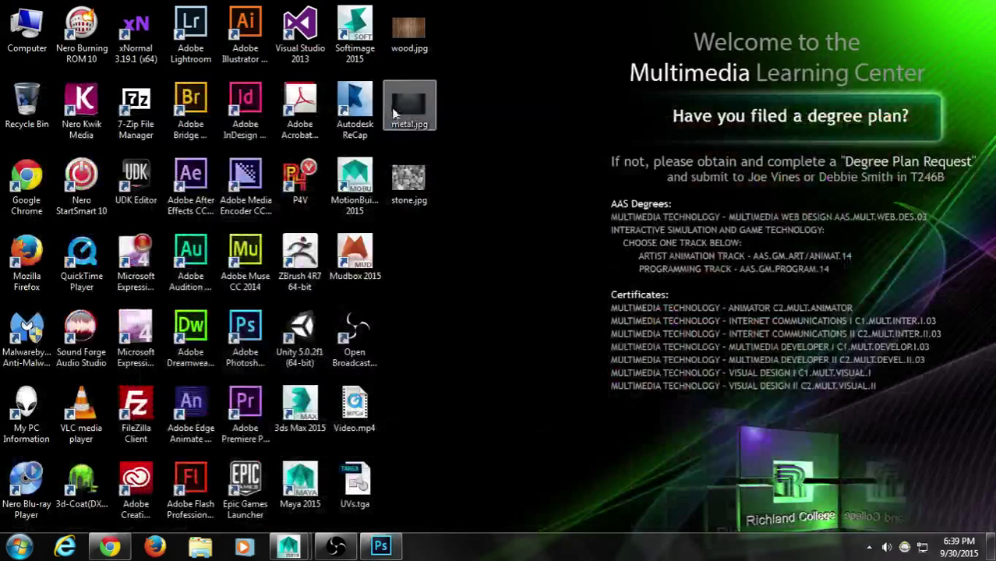
left_click(380, 547)
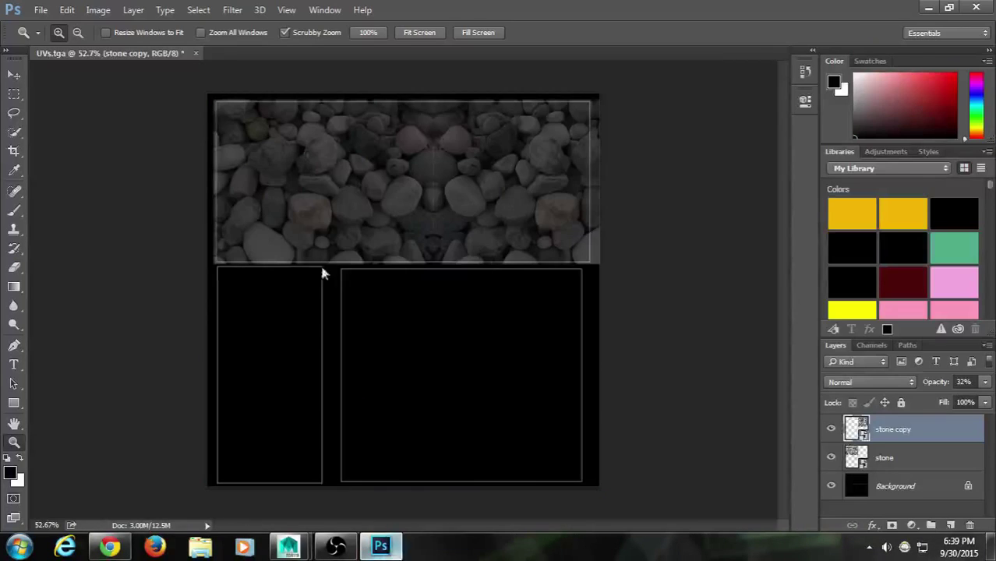
left_click_drag(286, 224, 287, 227)
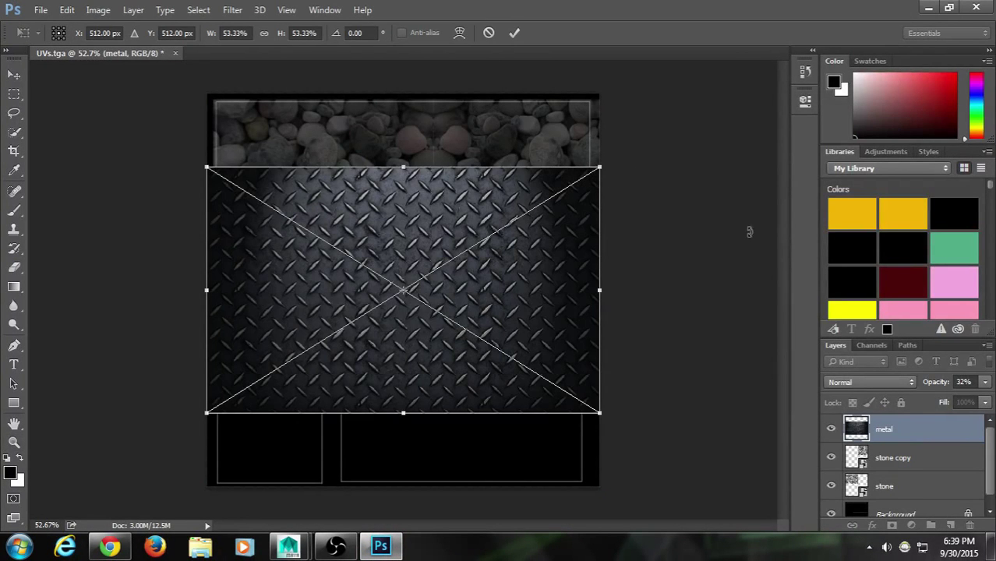
left_click(986, 382)
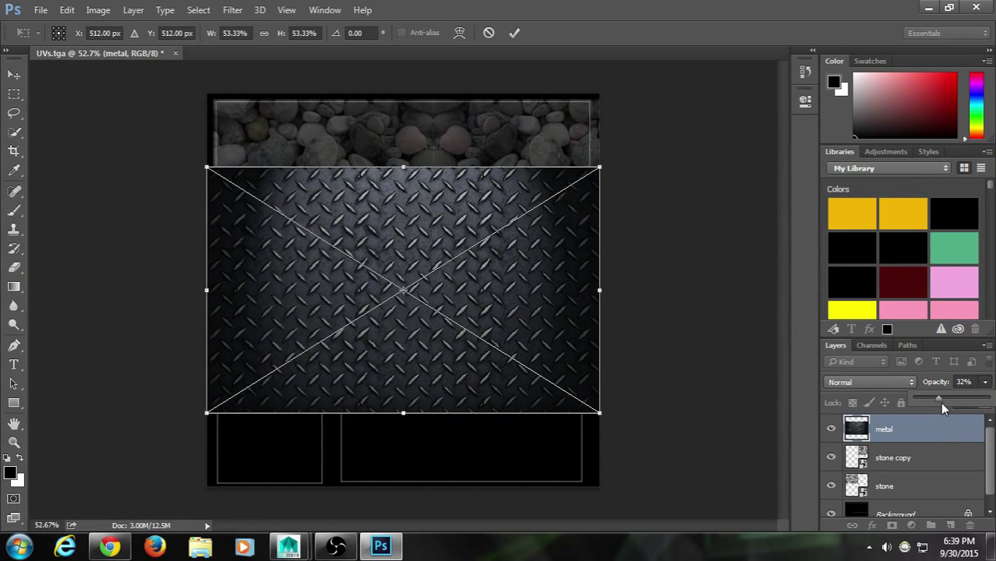
mouse_move(941, 402)
left_mouse_down()
mouse_move(891, 401)
mouse_move(954, 401)
left_mouse_up()
left_click_drag(599, 167, 435, 270)
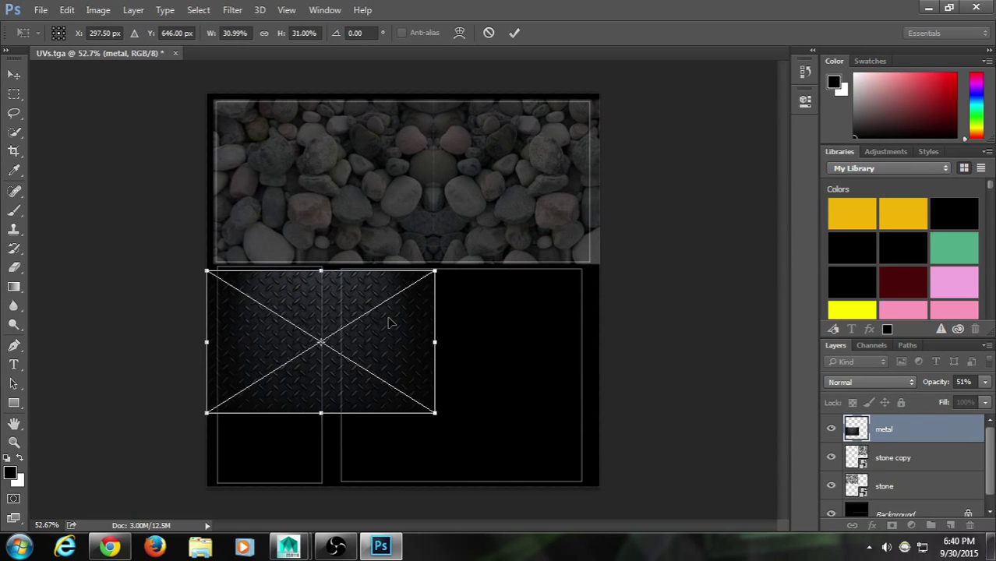
Step: Rotate the metal image 90° clockwise and position it over the narrow lower-left UV rectangle
right_click(390, 322)
left_click(477, 254)
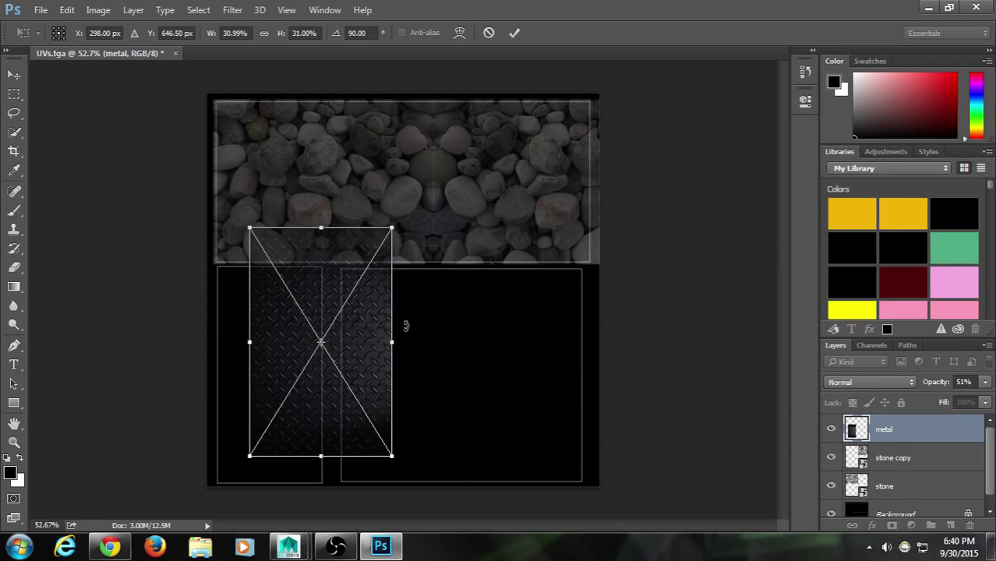
left_click_drag(347, 344, 289, 383)
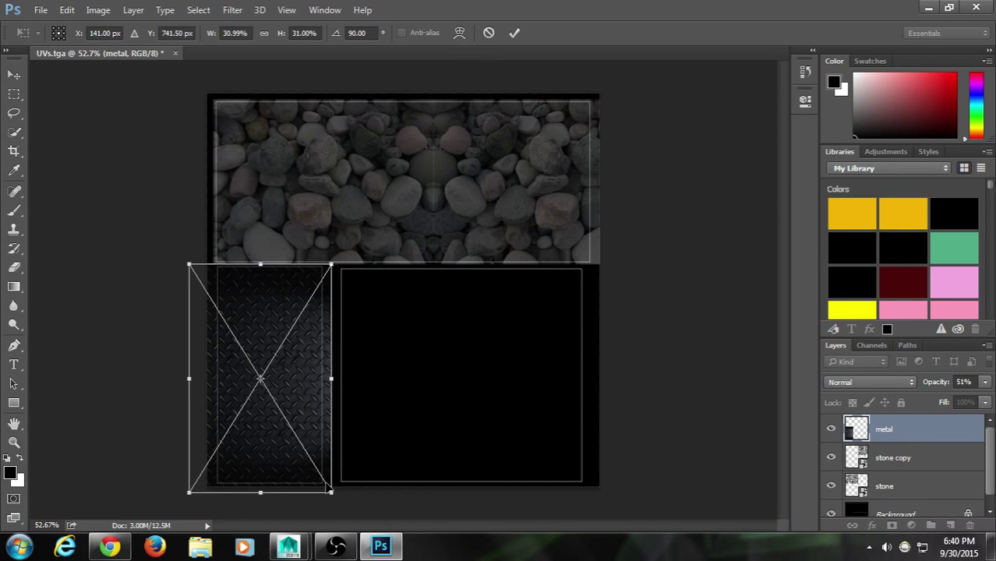
left_click(514, 33)
key("z")
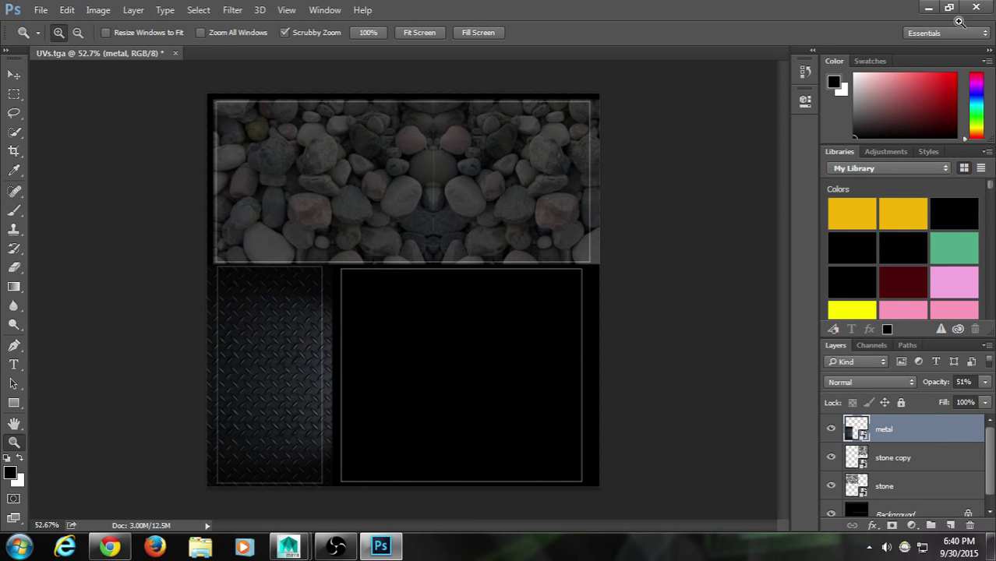
Step: Place wood.jpg from the Desktop at 21% opacity and position it over the large lower-right UV rectangle
left_click(929, 7)
left_click_drag(418, 29, 424, 388)
left_click(985, 382)
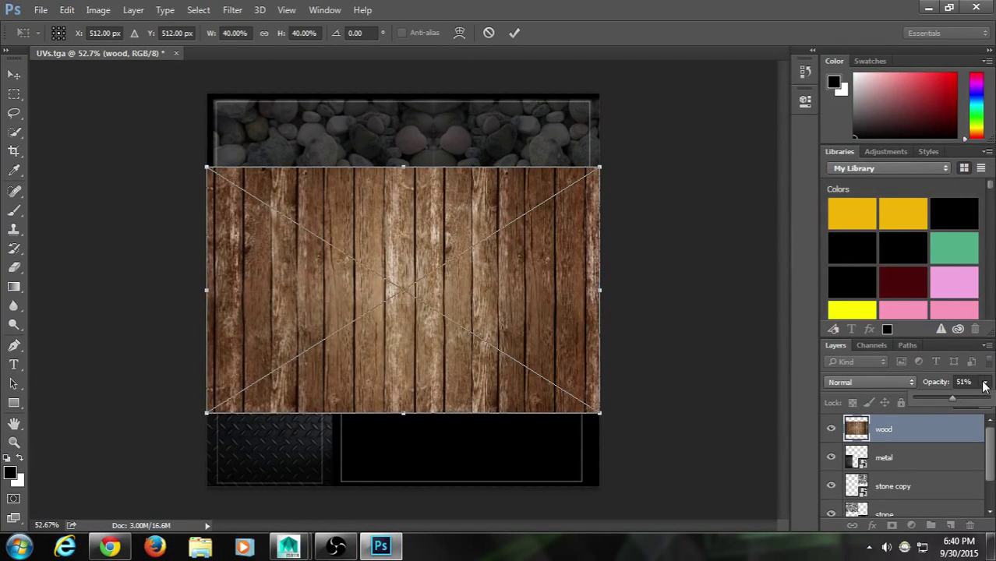
left_click_drag(955, 395, 930, 401)
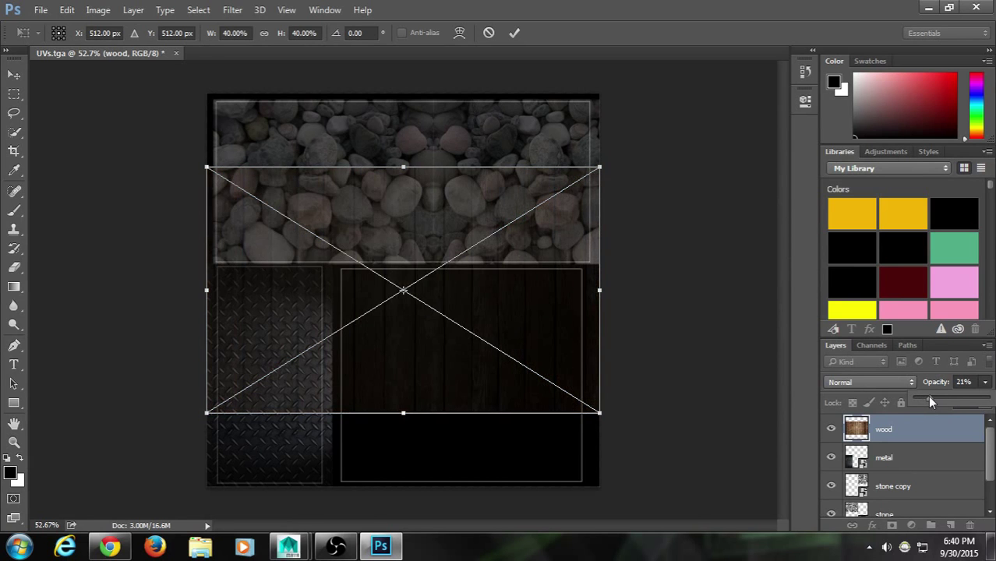
left_click_drag(404, 273, 532, 377)
left_click(515, 32)
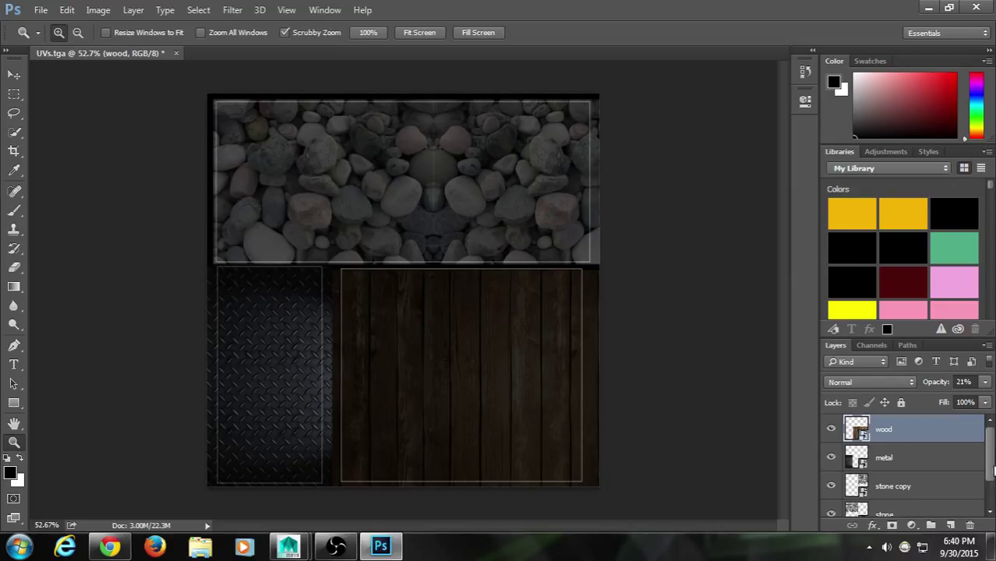
Step: Set the opacity of the wood, metal, stone copy and stone layers to 37% together
scroll(942, 469, "down", 2)
left_click(945, 481)
scroll(945, 481, "up", 2)
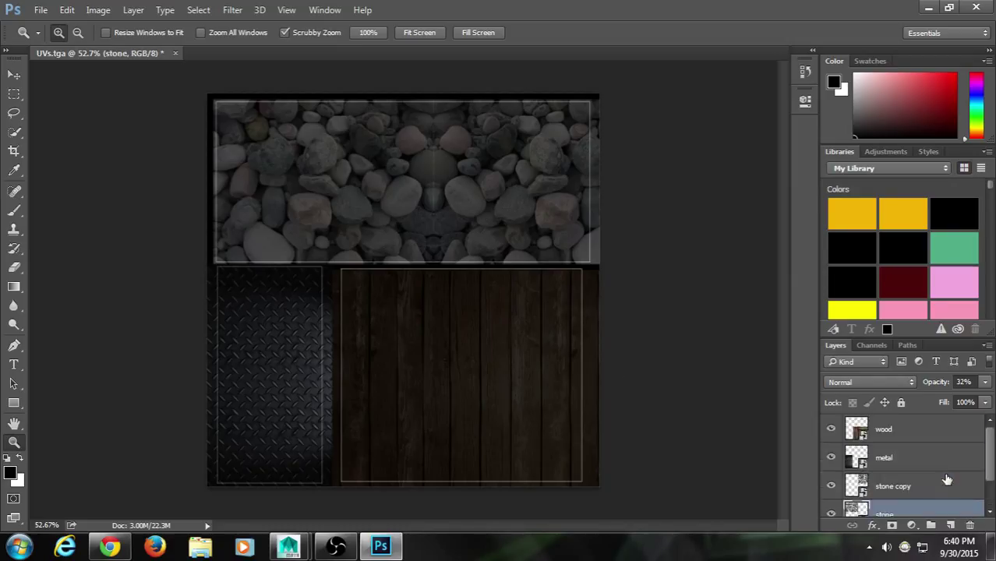
left_click(946, 439, "shift")
left_click(983, 383)
left_click_drag(973, 397, 942, 403)
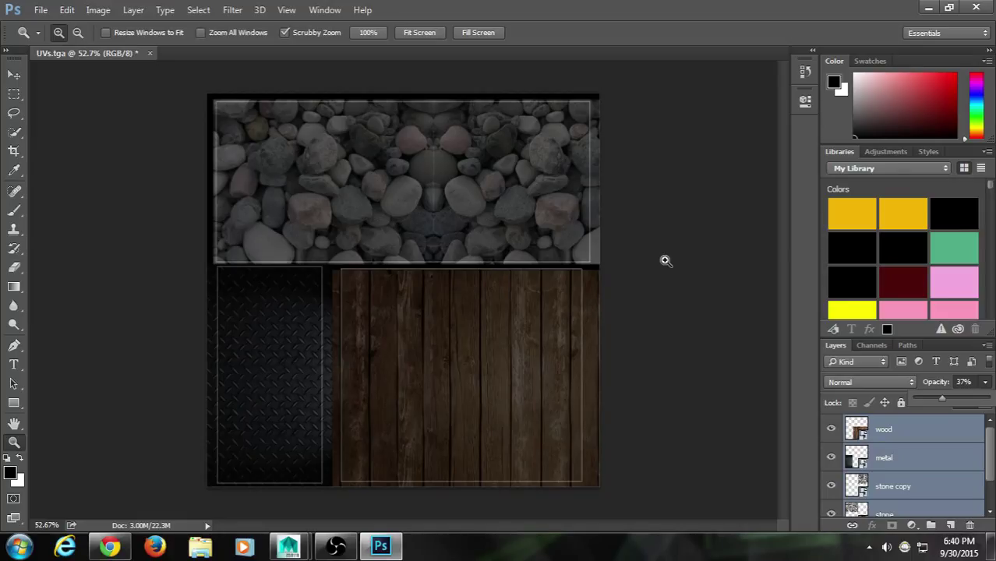
left_click(903, 248)
Step: Nudge the wood layer upward so it fully covers the upper edge of the lower-right UV rectangle
left_click(928, 427)
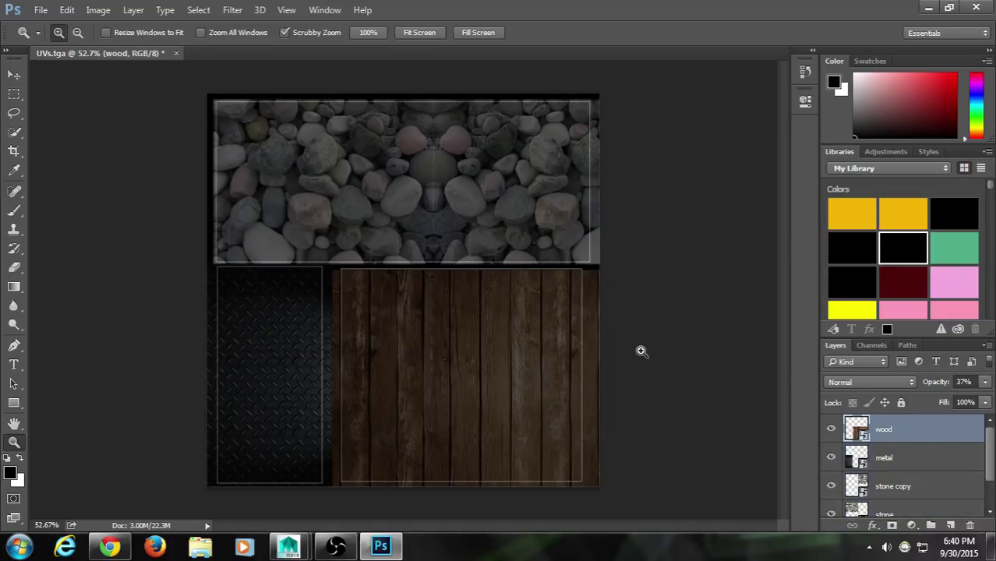
left_click(14, 74)
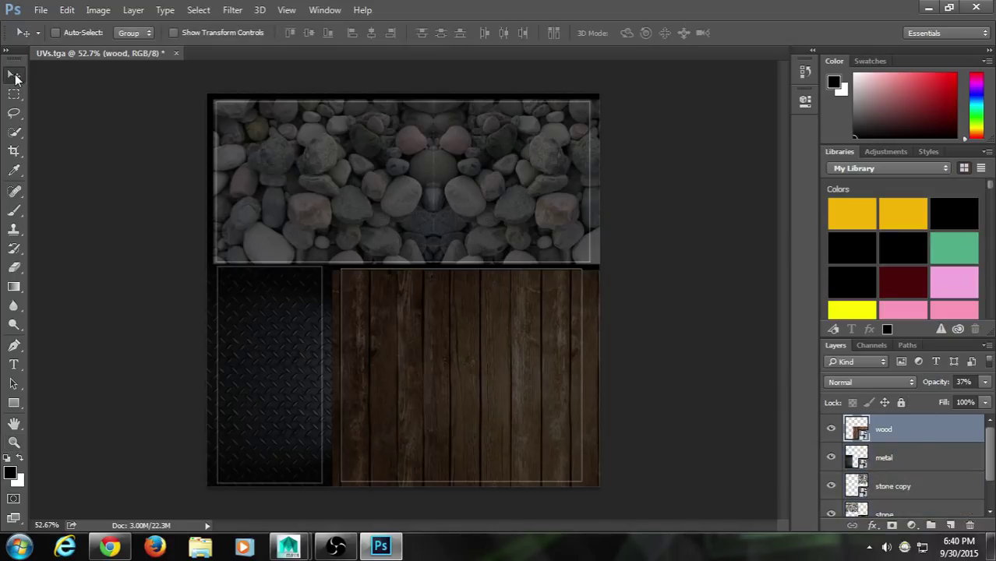
key("Up")
key("Up")
key("Up")
key("Up")
key("Up")
key("Up")
key("Up")
key("Up")
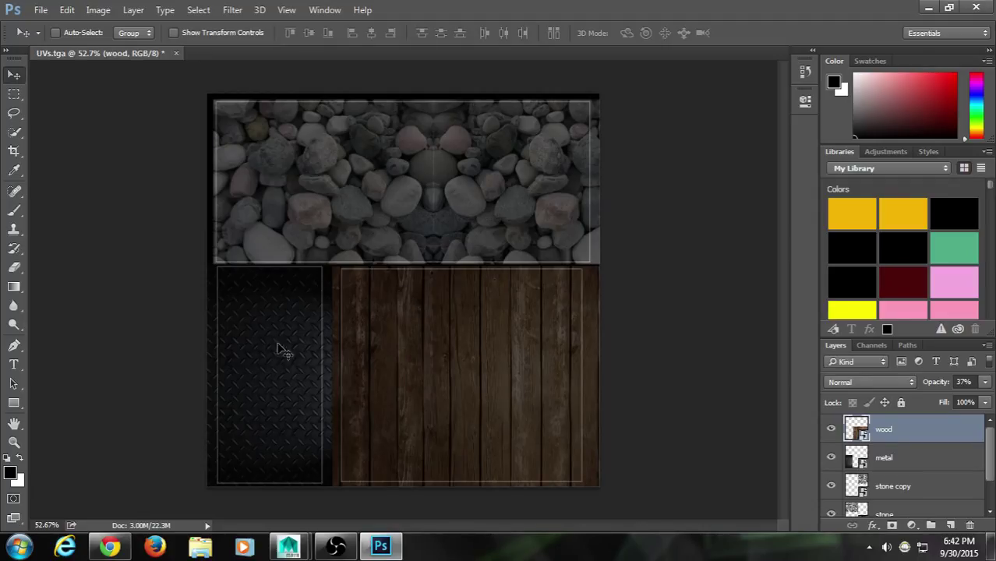
Step: Set the opacity of the wood, metal, stone copy and stone layers to 100% together
scroll(971, 467, "down", 2)
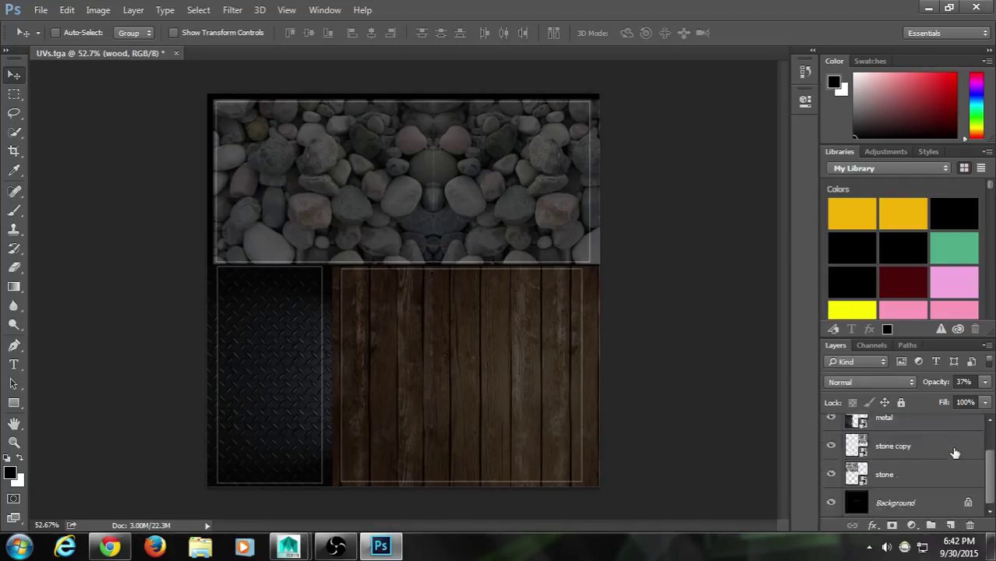
left_click(947, 484)
scroll(945, 468, "up", 2)
left_click(940, 430, "shift")
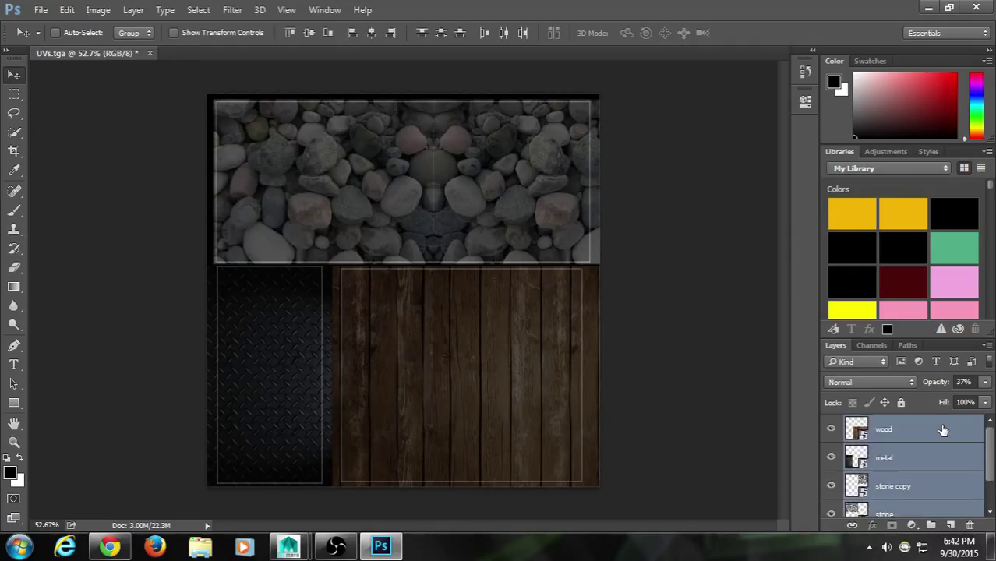
scroll(942, 437, "down", 2)
left_click(985, 382)
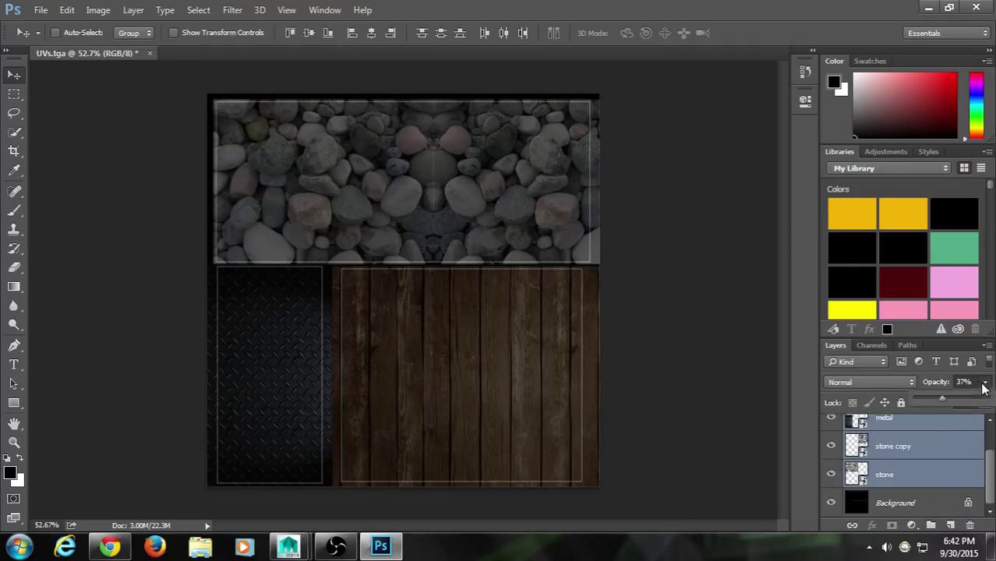
left_click_drag(972, 400, 988, 399)
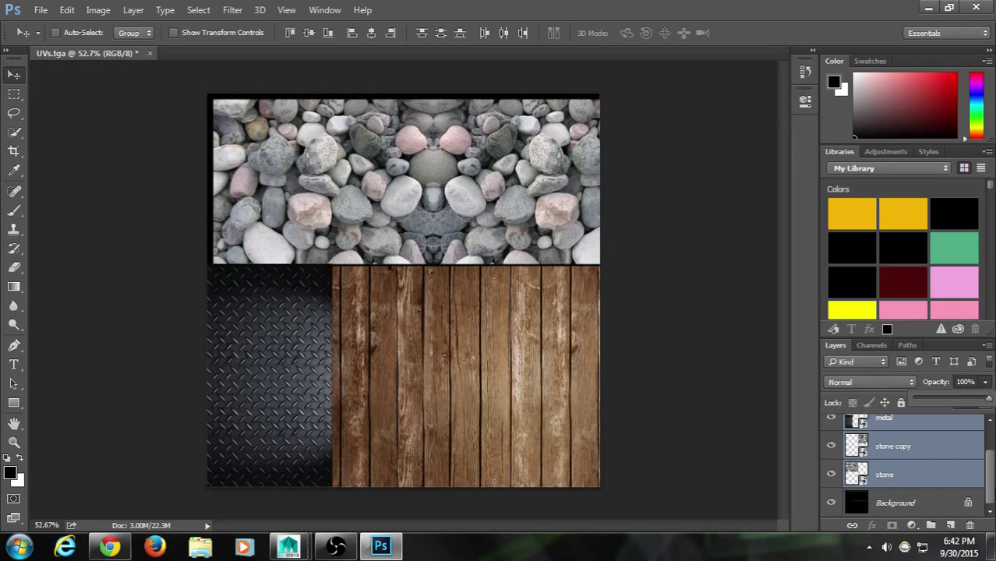
Step: Examine the UV outlines in the Alpha 1 channel and return to the layer list
scroll(905, 460, "up", 2)
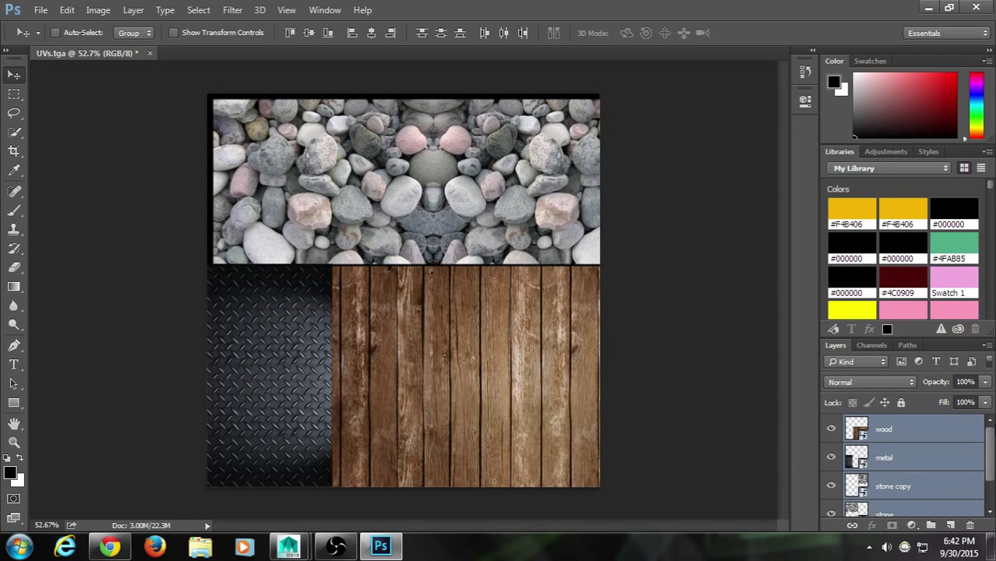
scroll(905, 460, "down", 2)
scroll(904, 460, "up", 2)
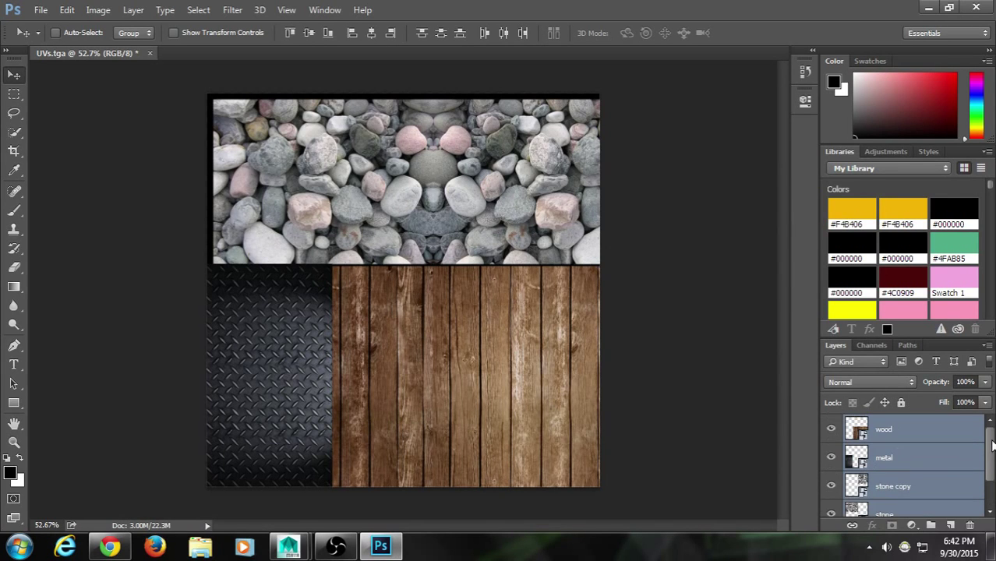
left_click(872, 346)
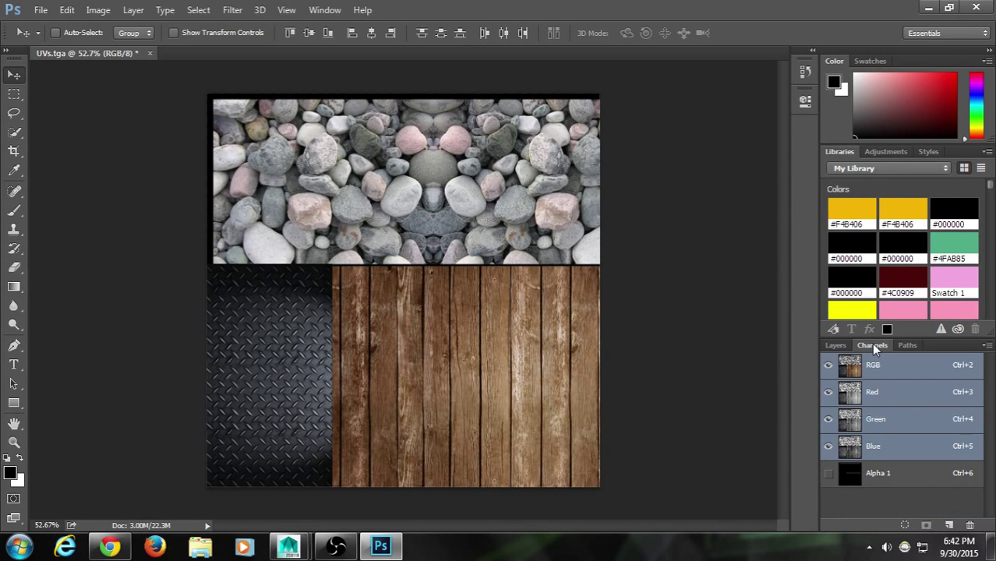
left_click(893, 476)
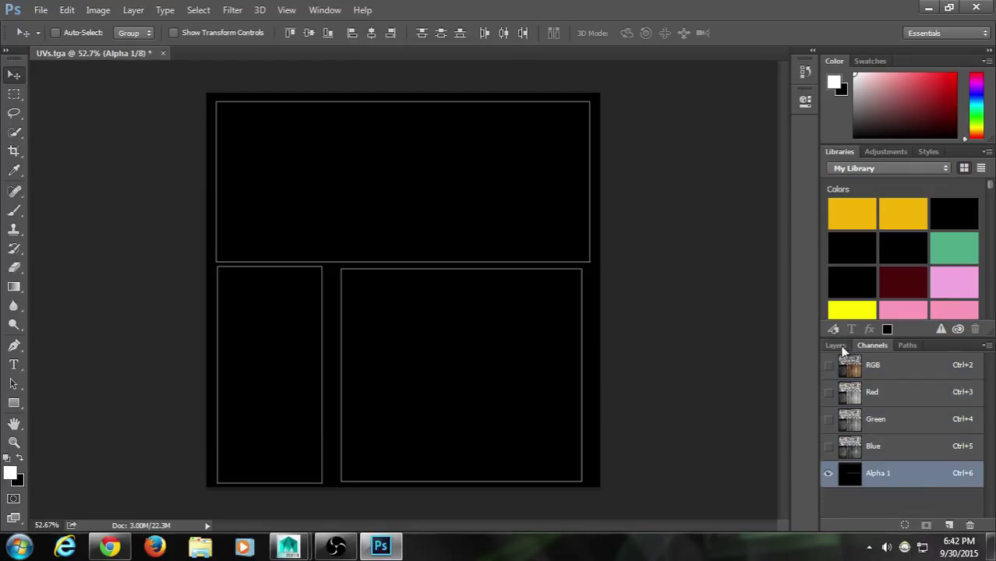
left_click(835, 346)
scroll(909, 476, "down", 3)
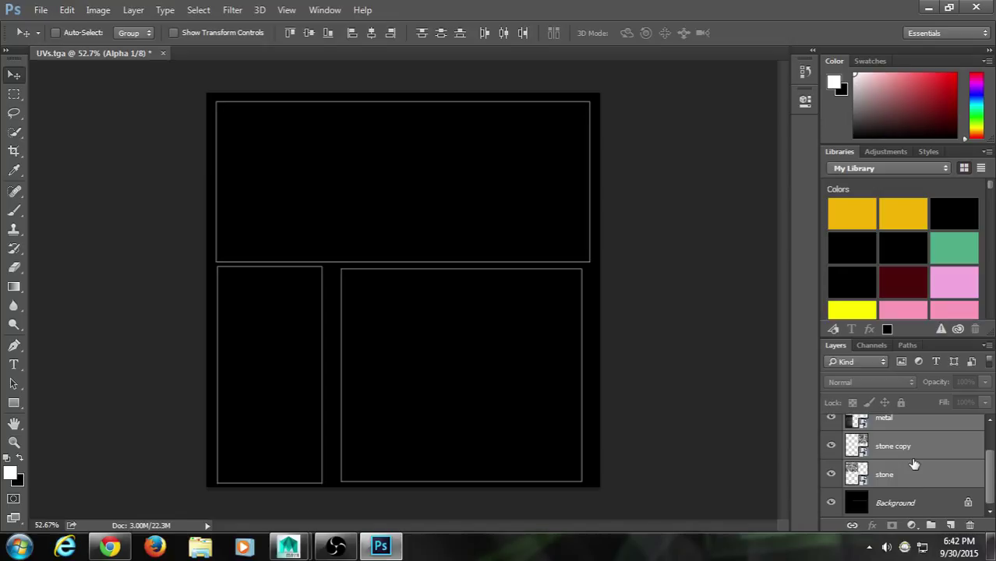
Step: Select the Background layer to return to the full-colour composite, and review the layer stack
left_click(872, 349)
left_click(838, 345)
left_click_drag(990, 464, 992, 499)
left_click(948, 504)
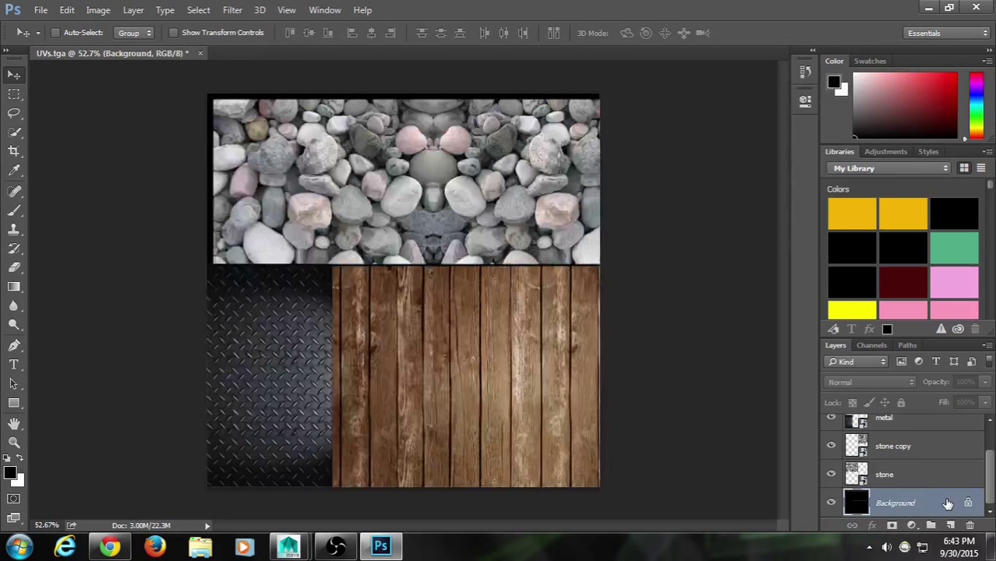
scroll(889, 452, "up", 2)
scroll(892, 474, "down", 2)
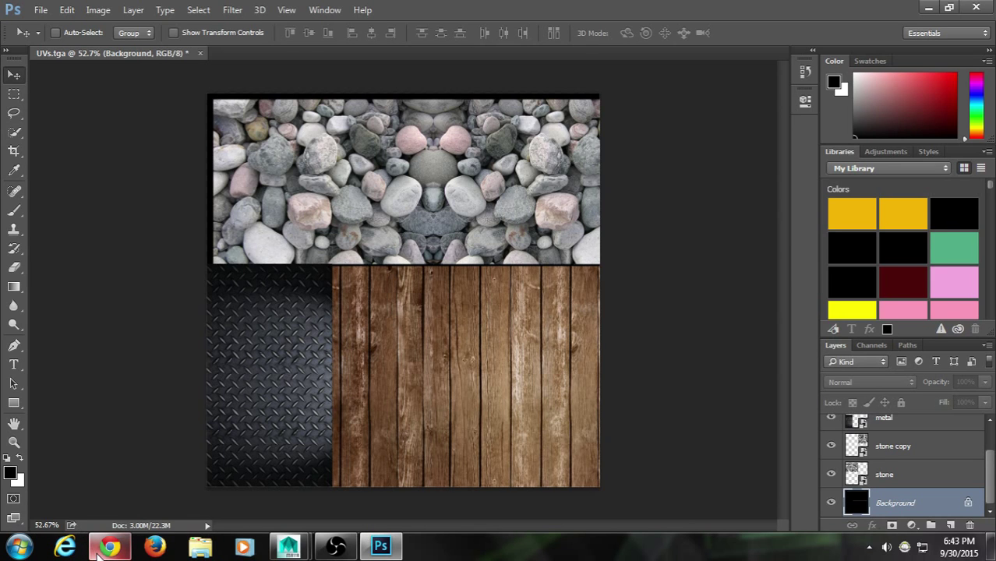
mouse_move(101, 552)
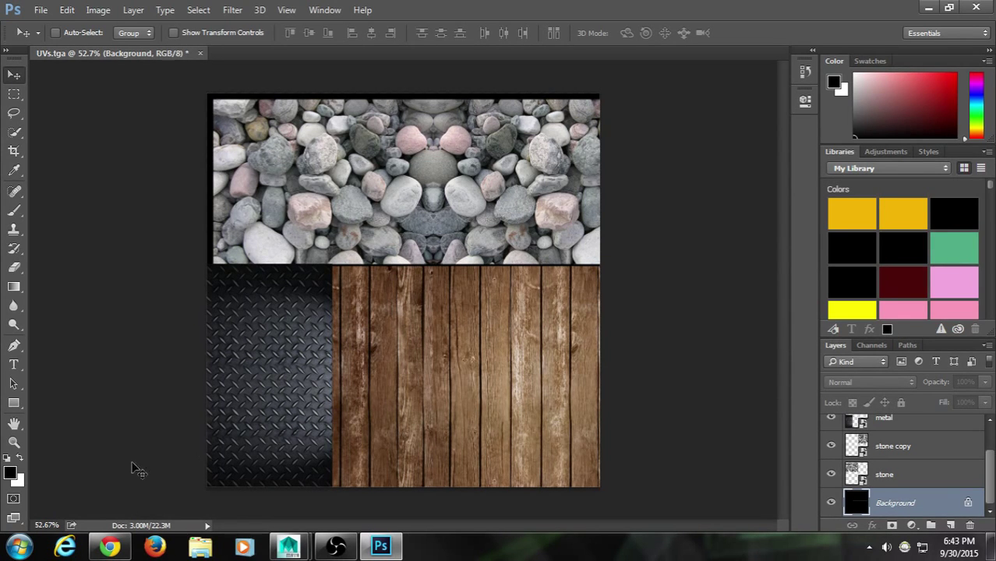
Step: Switch to Open Broadcaster Software and review its video, broadcast output path and recording hotkey settings without changing them
left_click(335, 546)
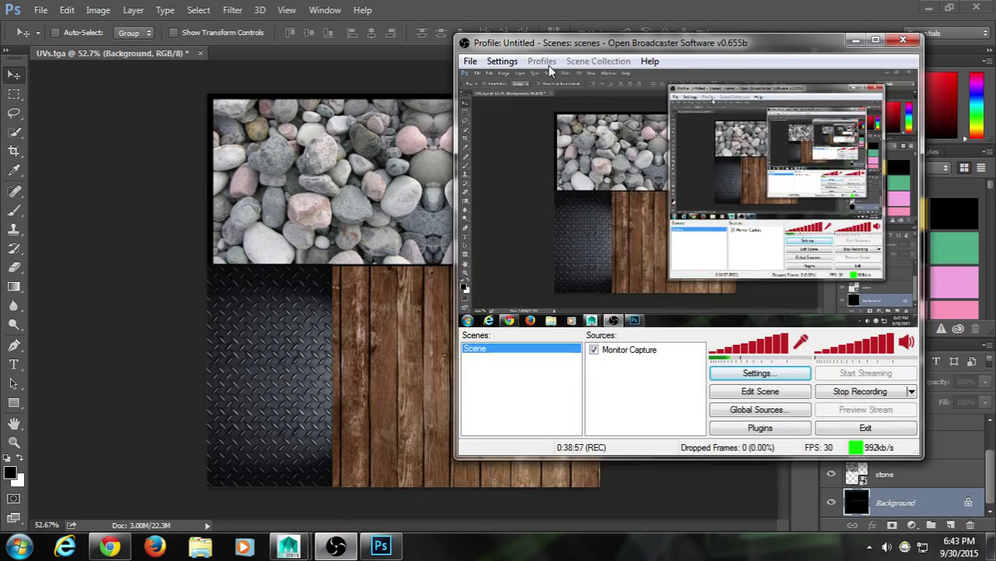
left_click(505, 62)
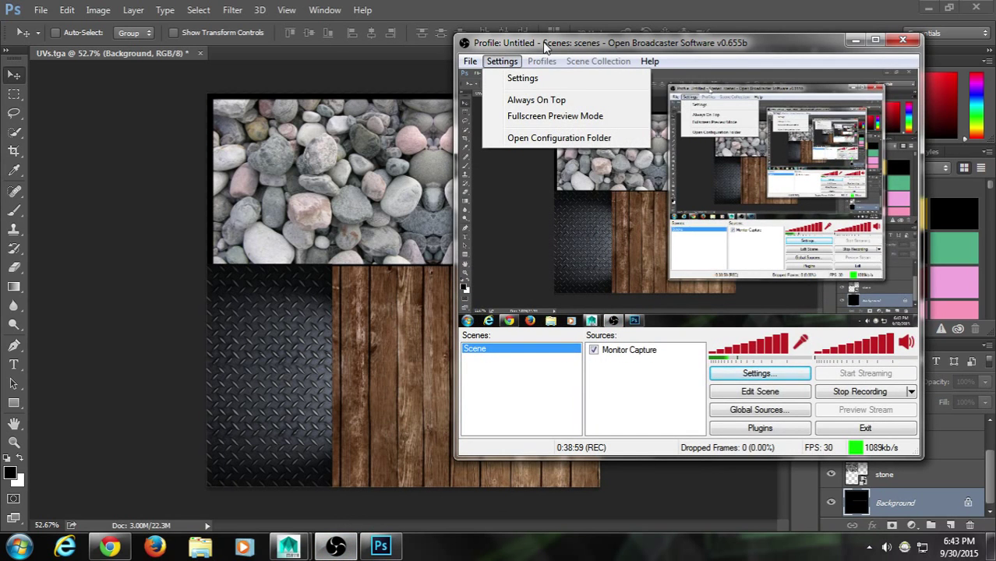
left_click(504, 79)
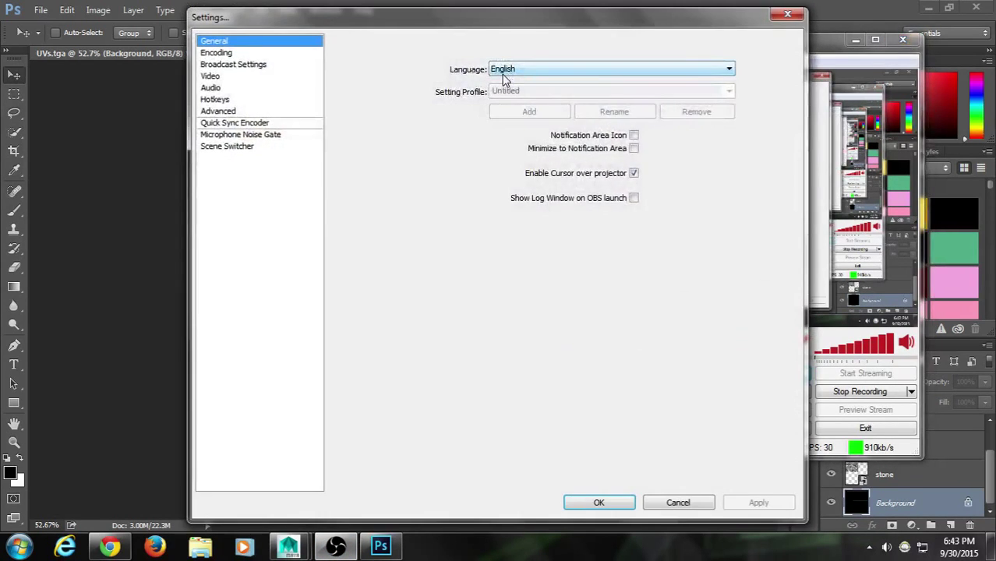
left_click(233, 76)
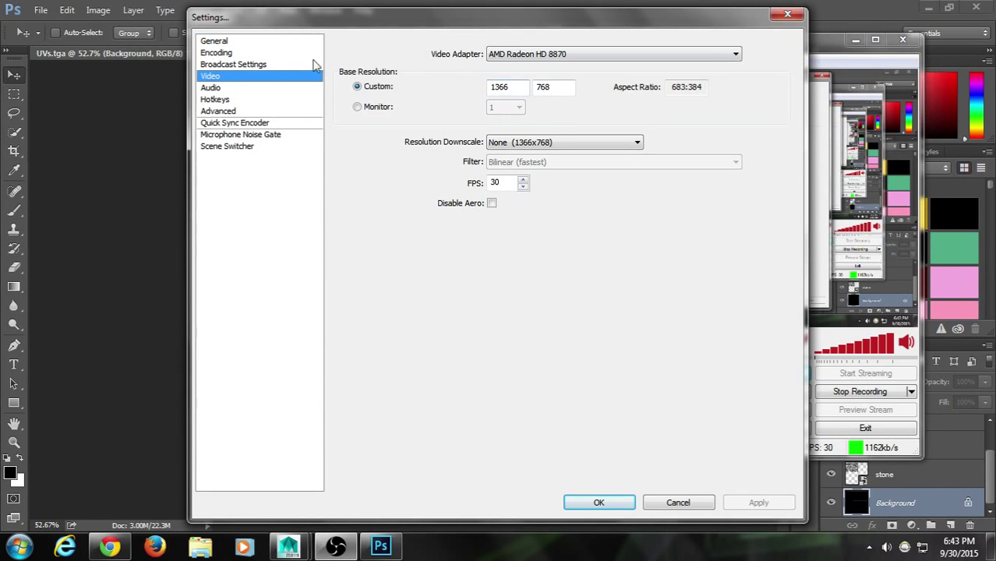
left_click(265, 64)
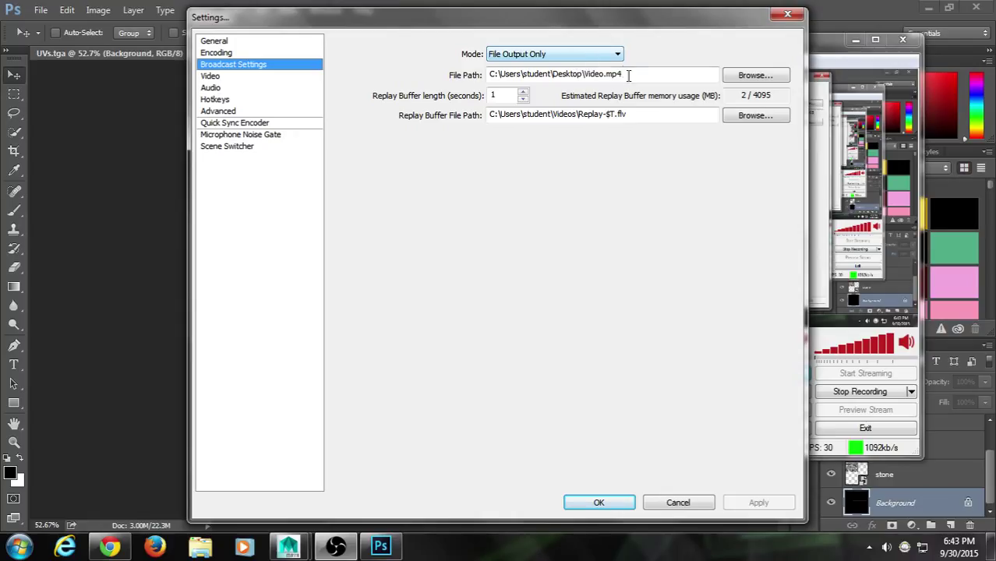
double_click(628, 75)
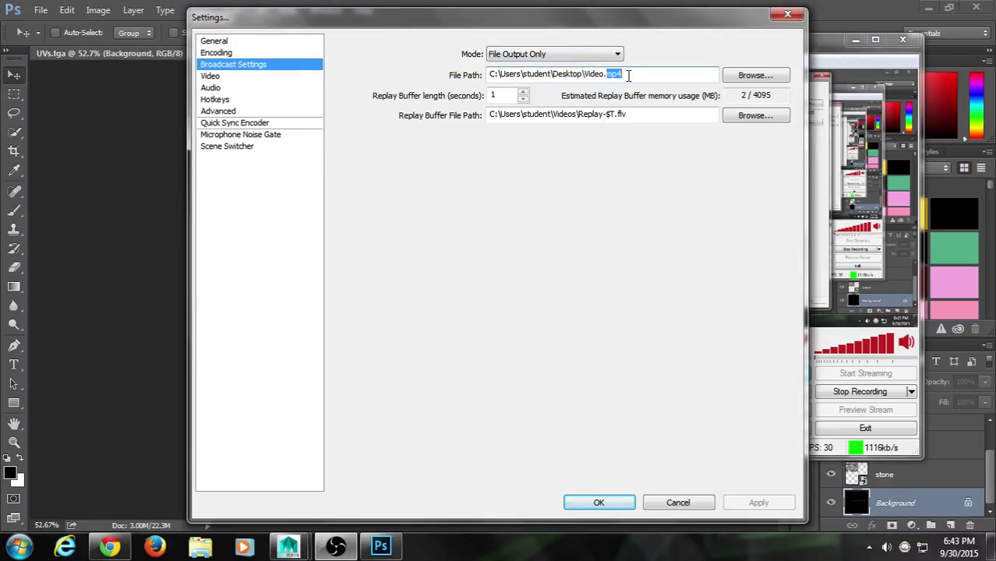
left_click(215, 99)
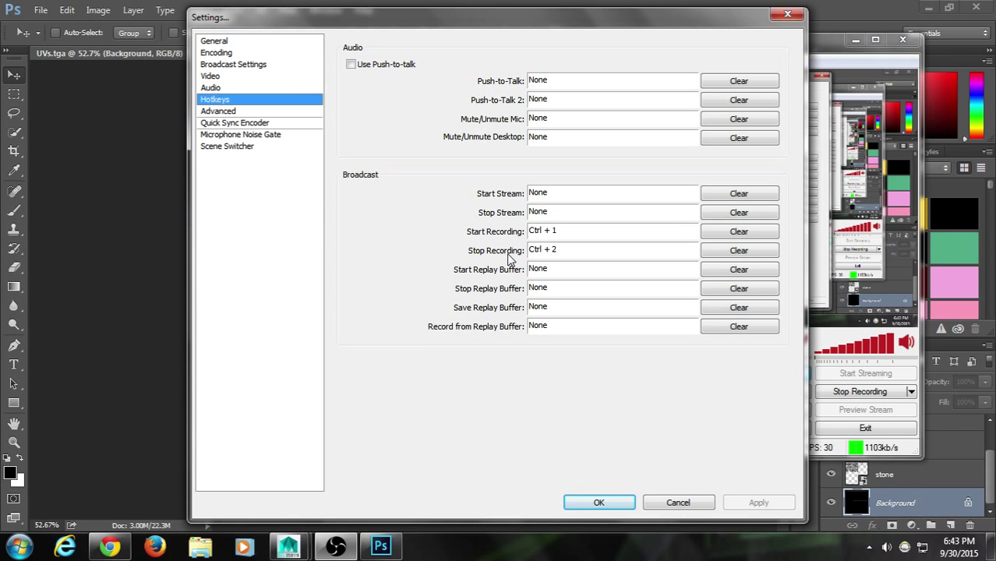
left_click(680, 500)
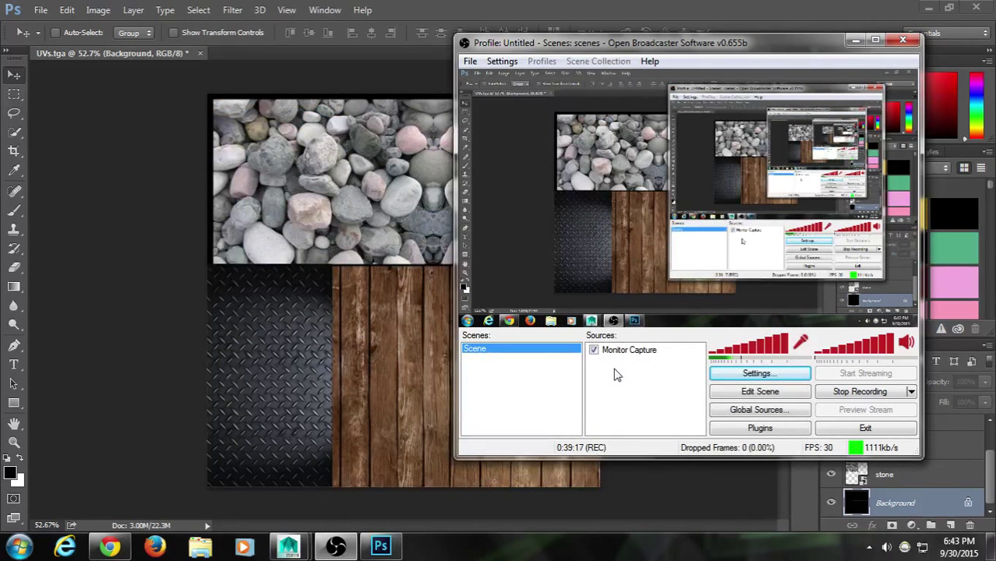
Step: Look through the source types that can be added to the recording scene, and return to Photoshop
right_click(617, 371)
mouse_move(641, 379)
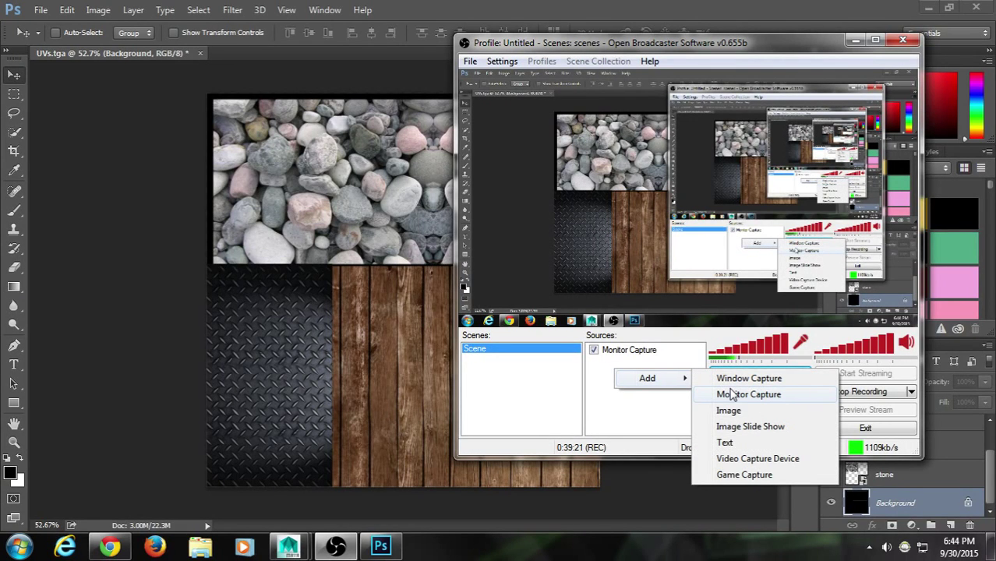
left_click(628, 420)
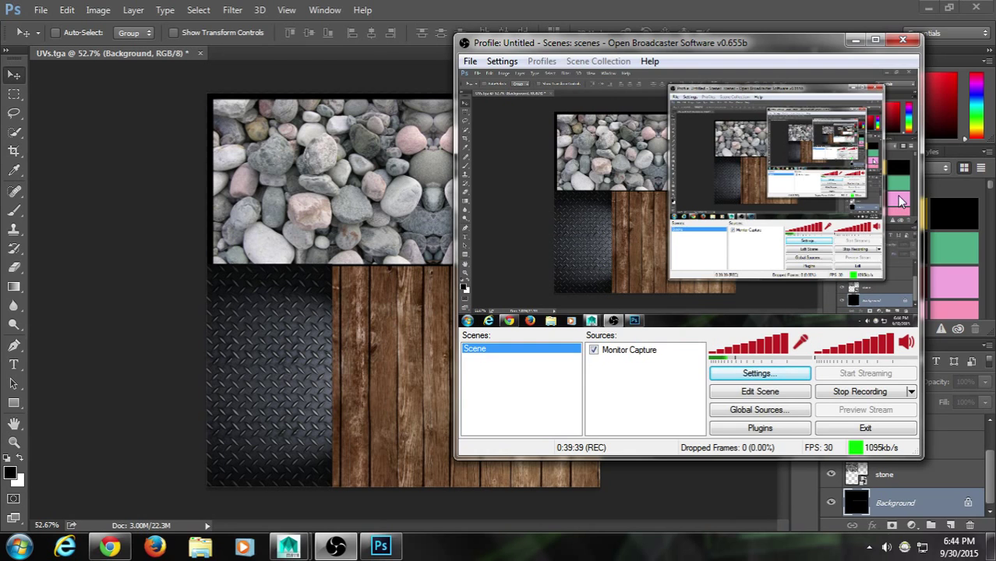
left_click(864, 40)
left_click(286, 9)
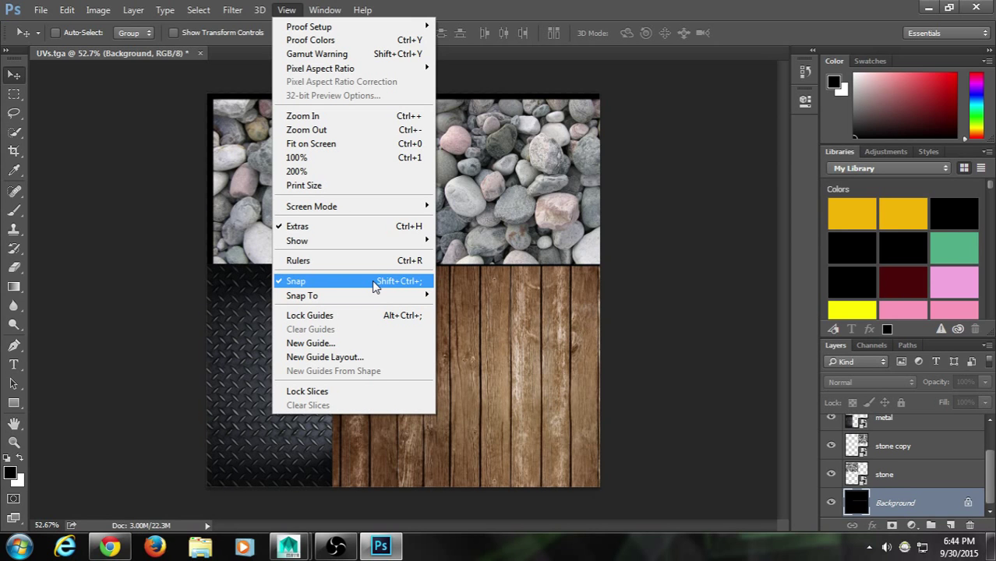
left_click(628, 8)
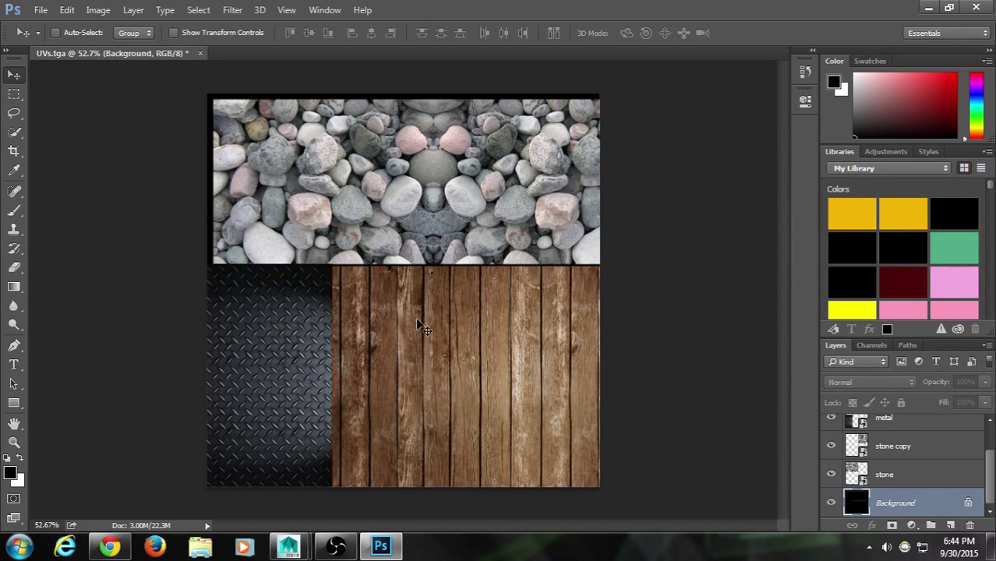
key("z")
left_click_drag(445, 361, 467, 383)
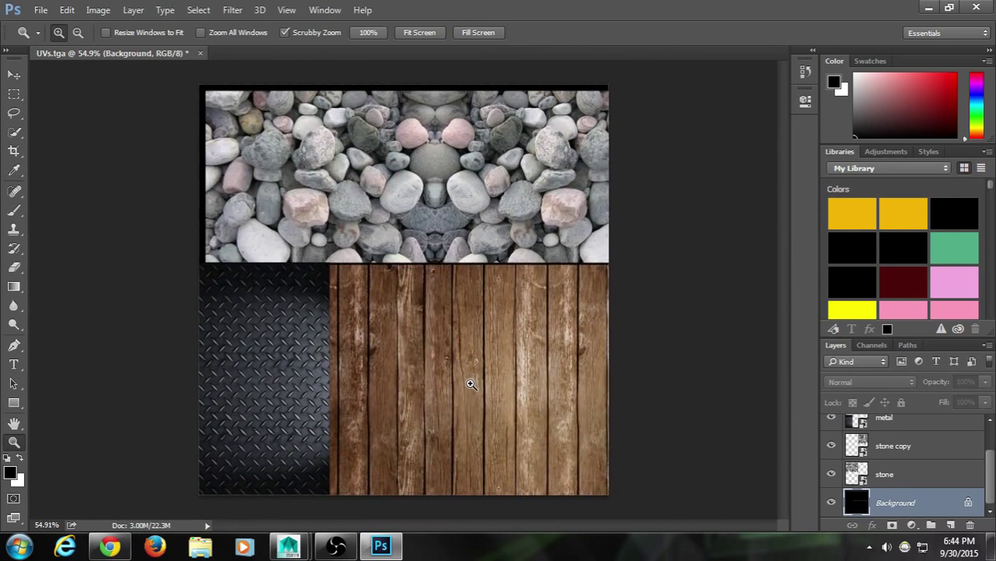
Step: Temporarily hide the stone, stone copy and metal layers to examine the UV outlines on the Background layer
left_click_drag(993, 482, 993, 435)
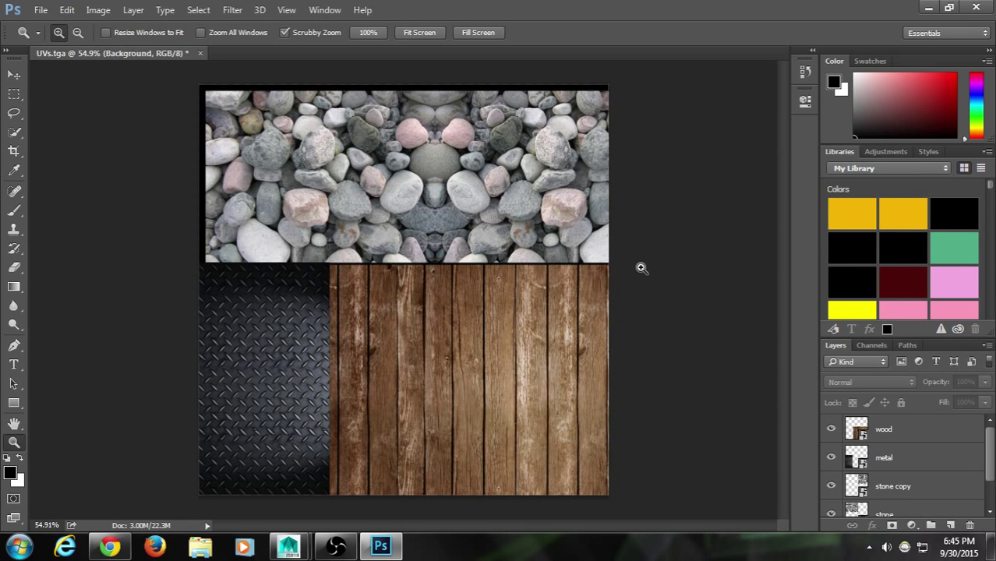
left_click_drag(992, 459, 993, 488)
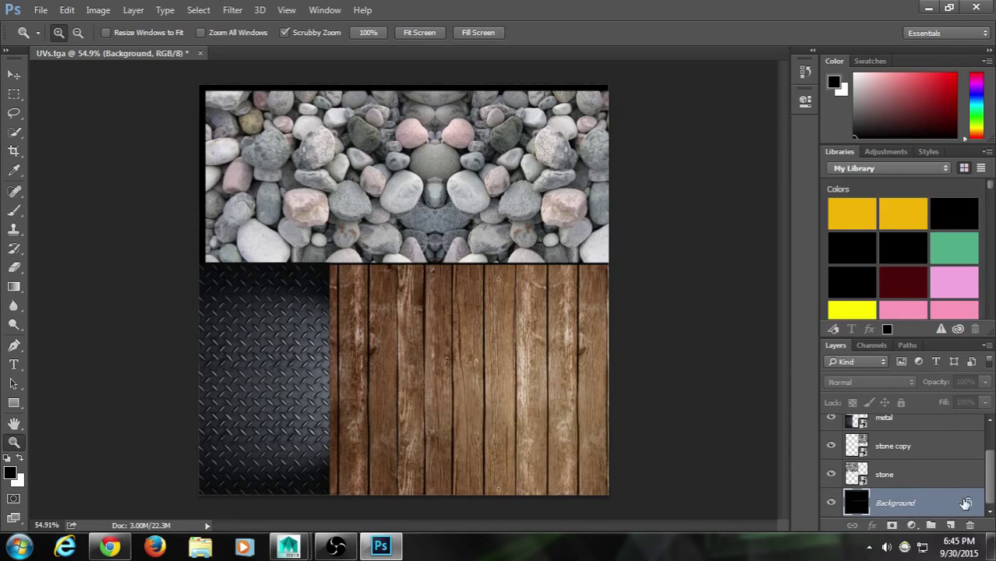
left_click_drag(832, 474, 831, 422)
left_click(831, 421)
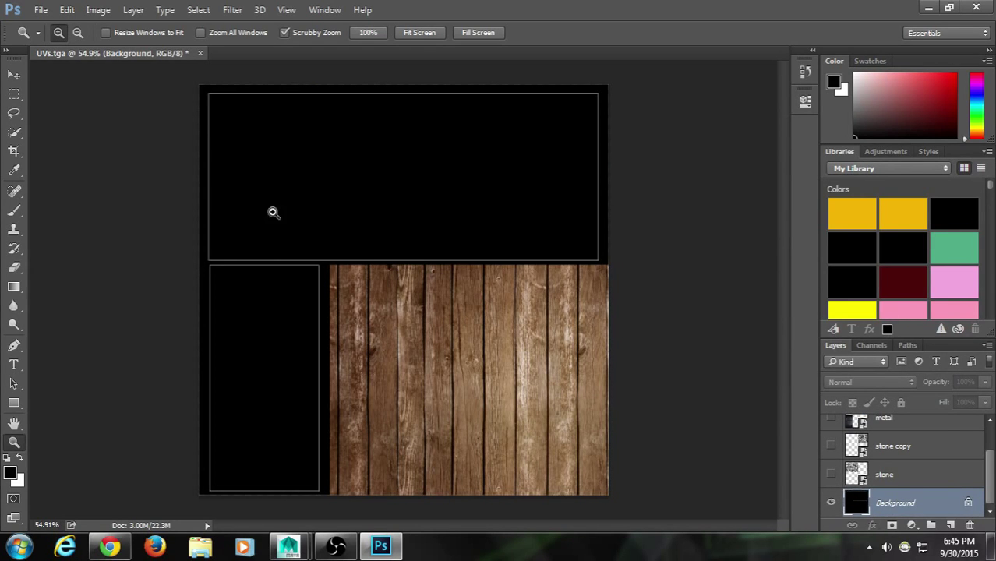
key("t")
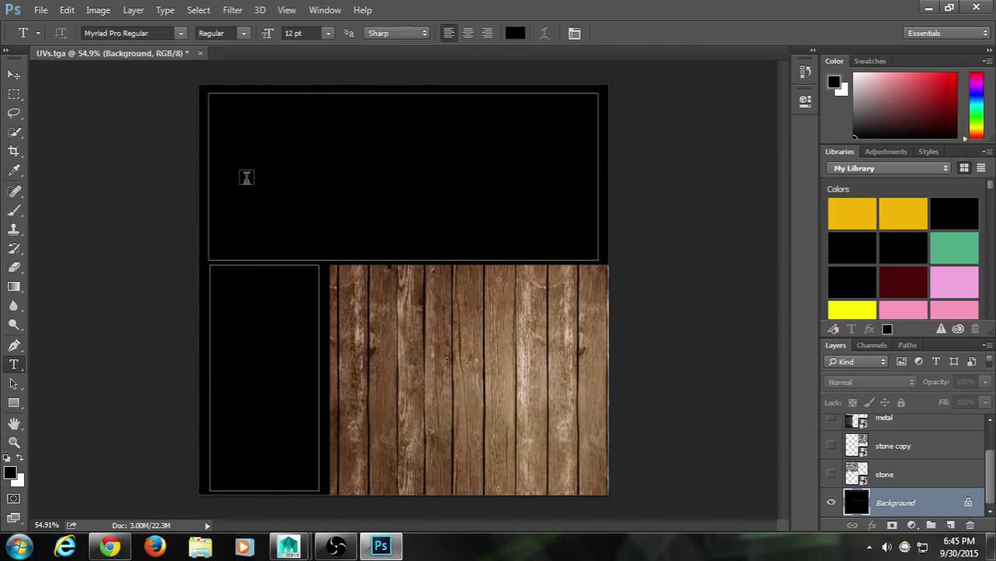
left_click(14, 75)
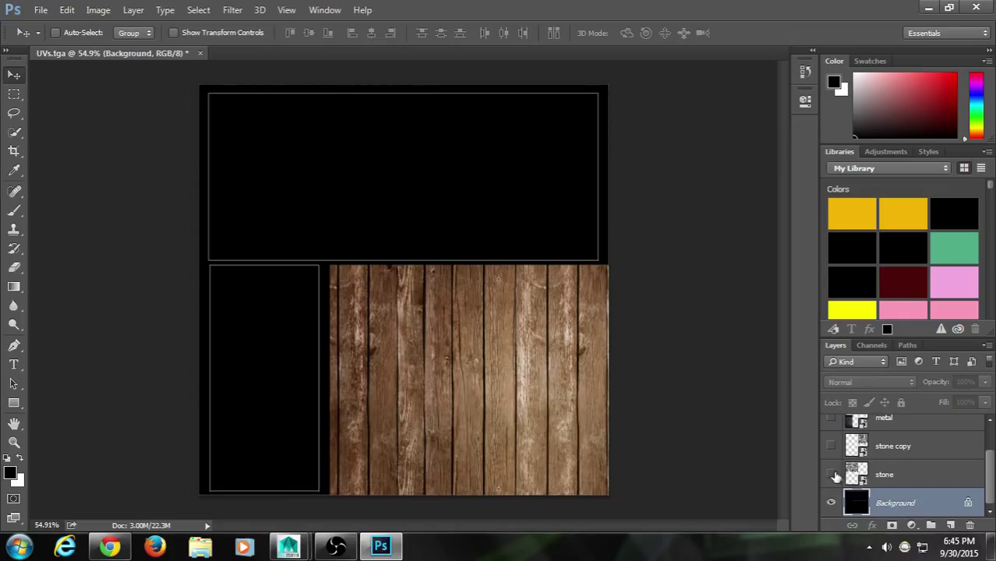
left_click_drag(831, 474, 832, 421)
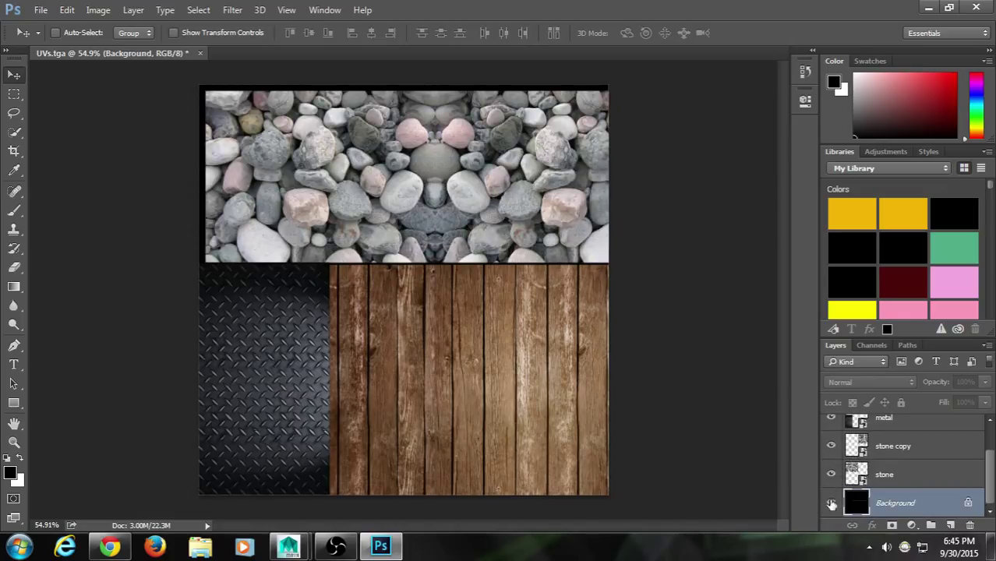
Step: Hide the Background layer so only the texture layers are shown
left_click(832, 503)
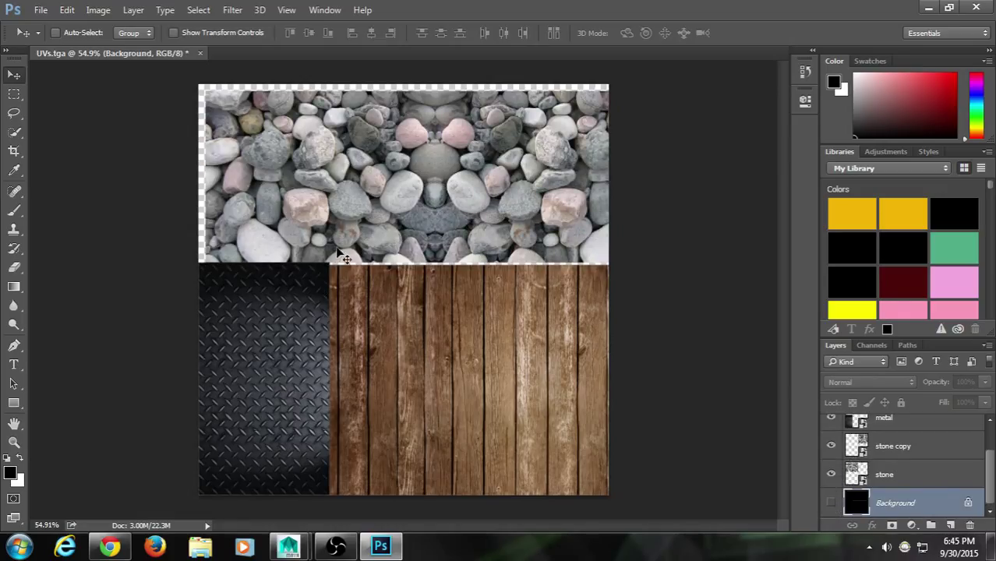
key("z")
mouse_move(349, 254)
left_mouse_down()
mouse_move(360, 254)
mouse_move(349, 253)
left_mouse_up()
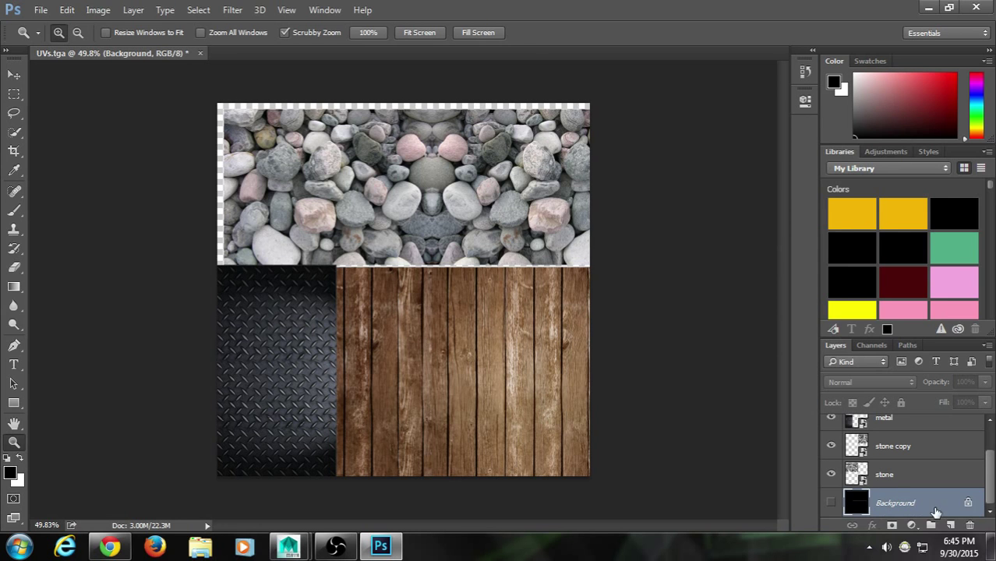
scroll(990, 481, "up", 2)
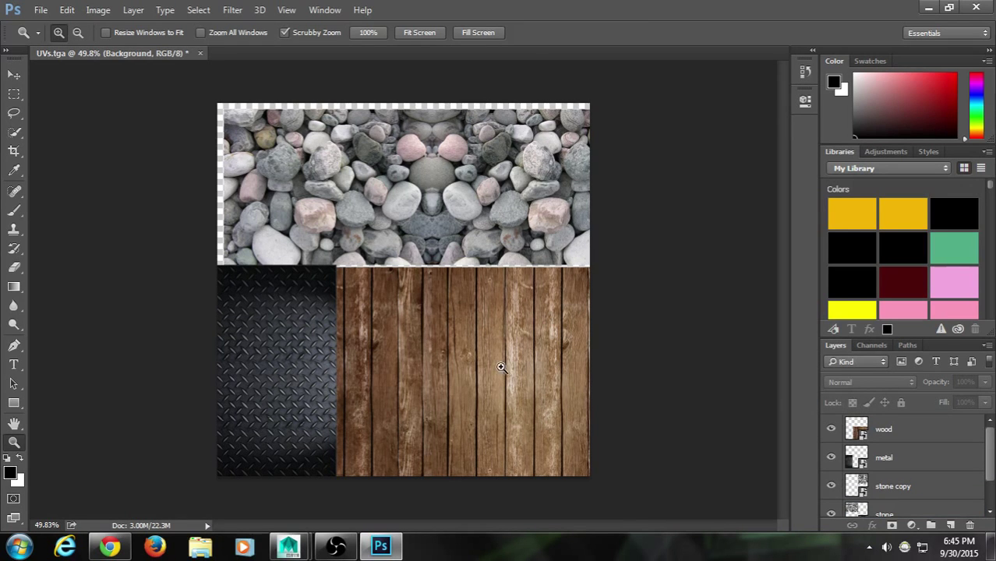
left_click_drag(503, 365, 517, 368)
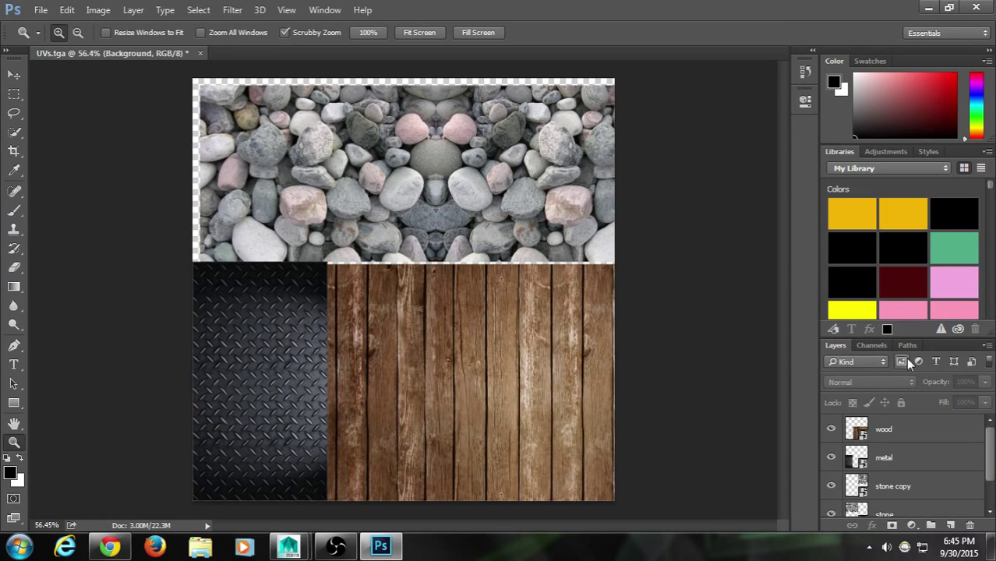
Step: Delete the Alpha 1 channel containing the UV outlines, and return to the layer list
left_click(872, 346)
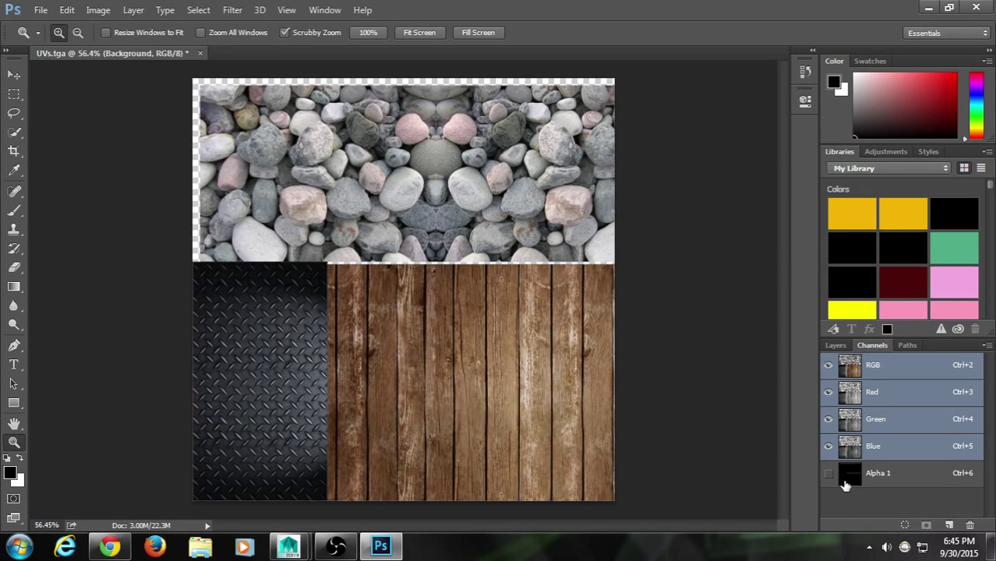
left_click(854, 483)
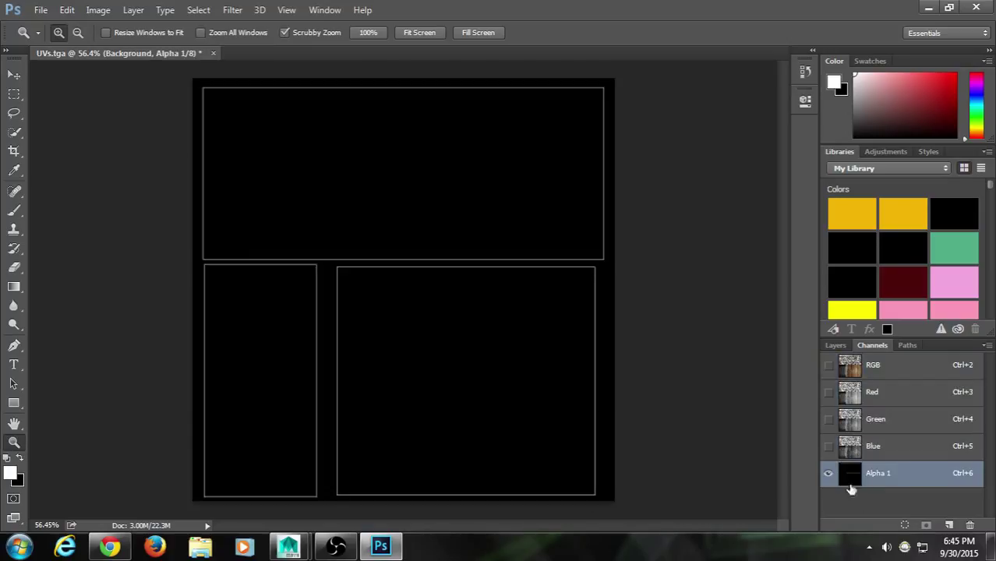
left_click(837, 345)
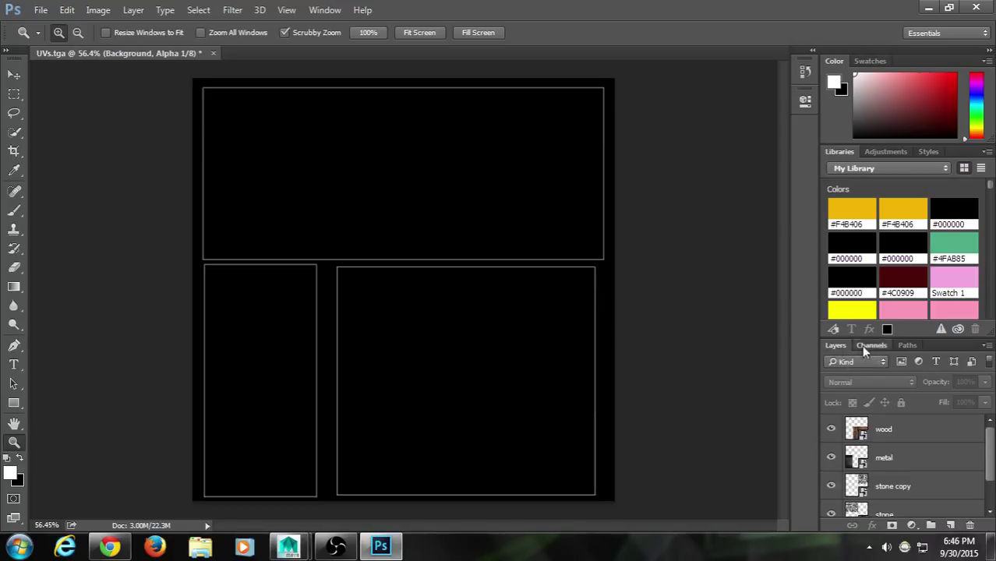
left_click(867, 348)
left_click(835, 347)
left_click(858, 348)
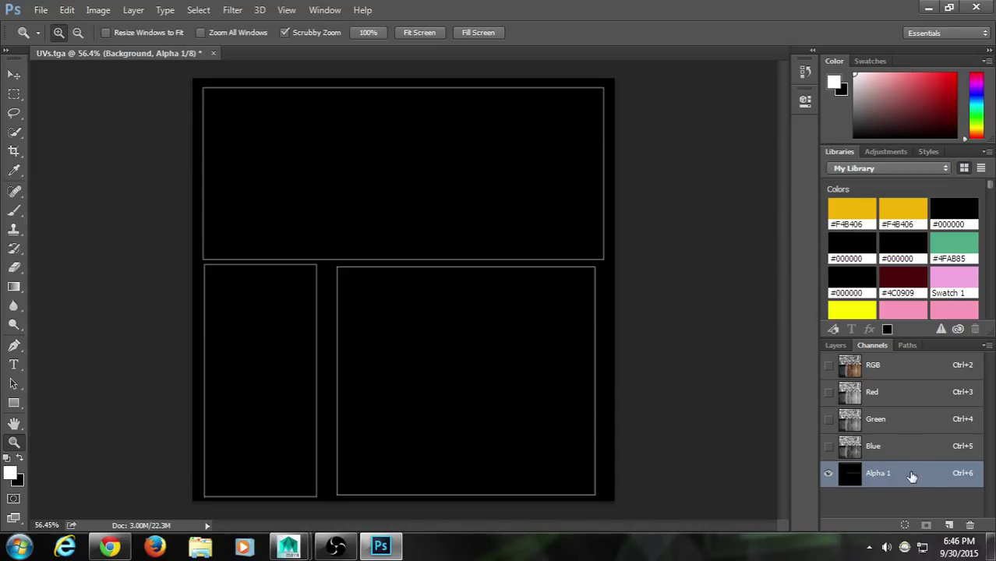
left_click(970, 527)
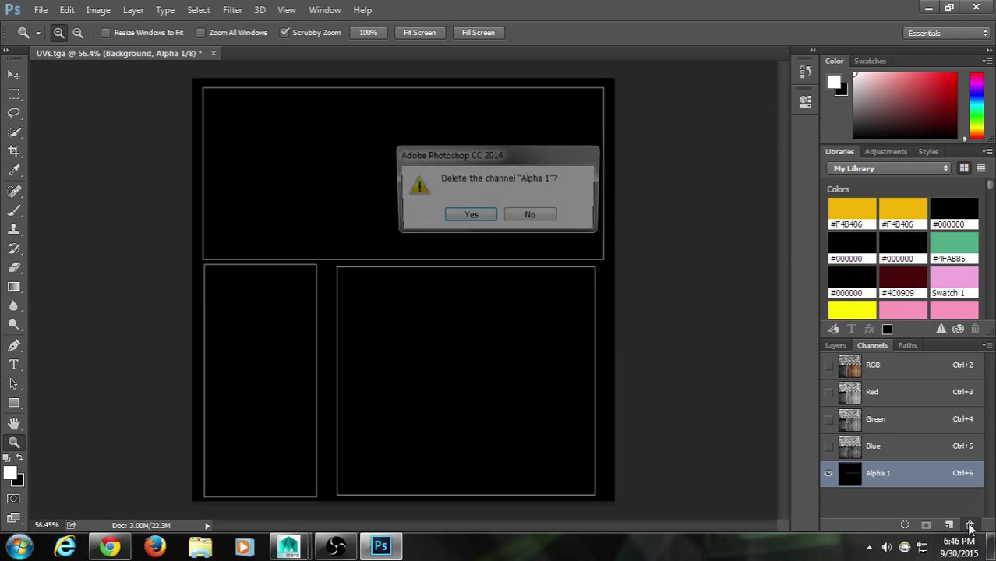
left_click(471, 217)
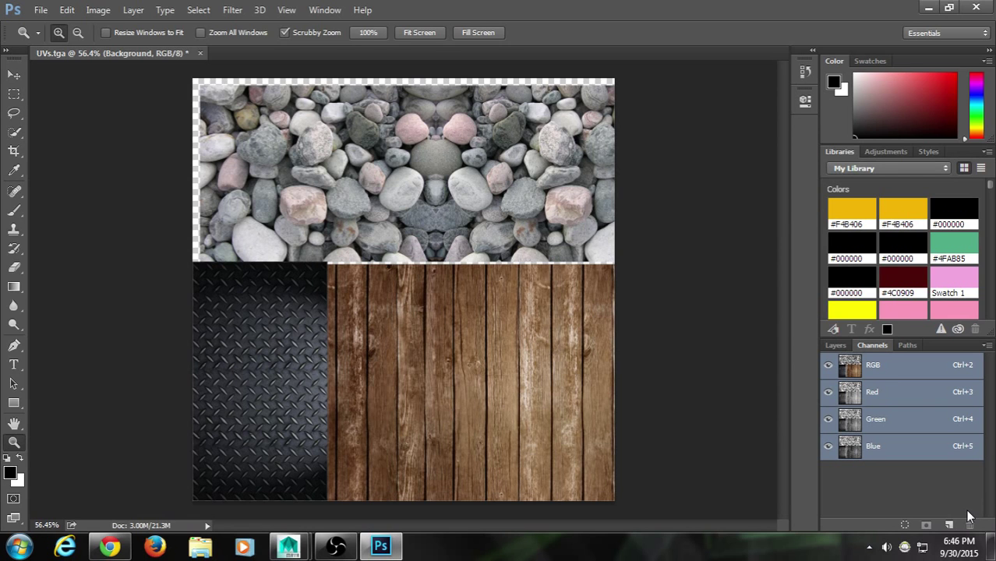
left_click(835, 347)
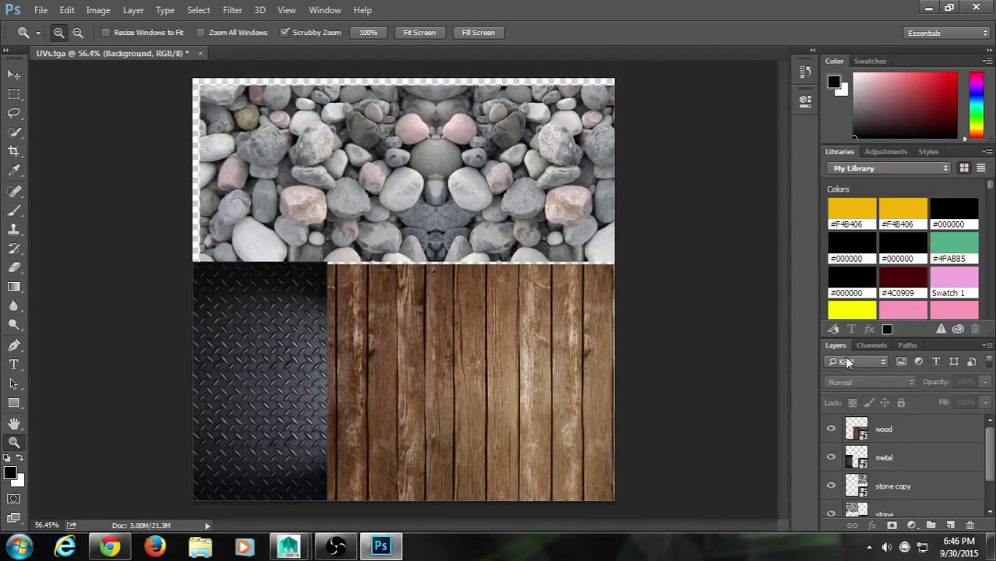
left_click_drag(990, 462, 991, 434)
Step: Save a copy of the image to the Desktop in Targa format under the name Texture
left_click(43, 10)
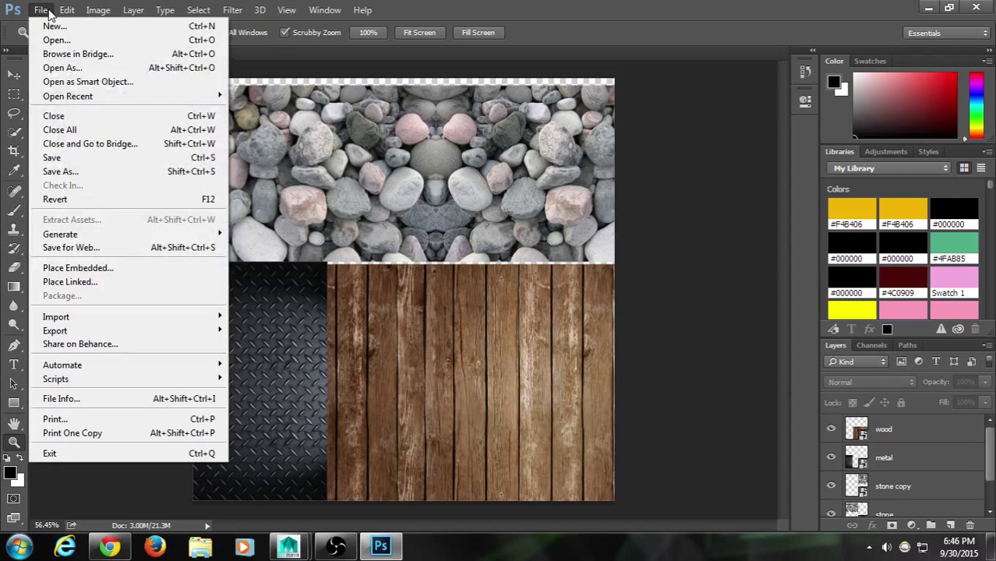
left_click(80, 170)
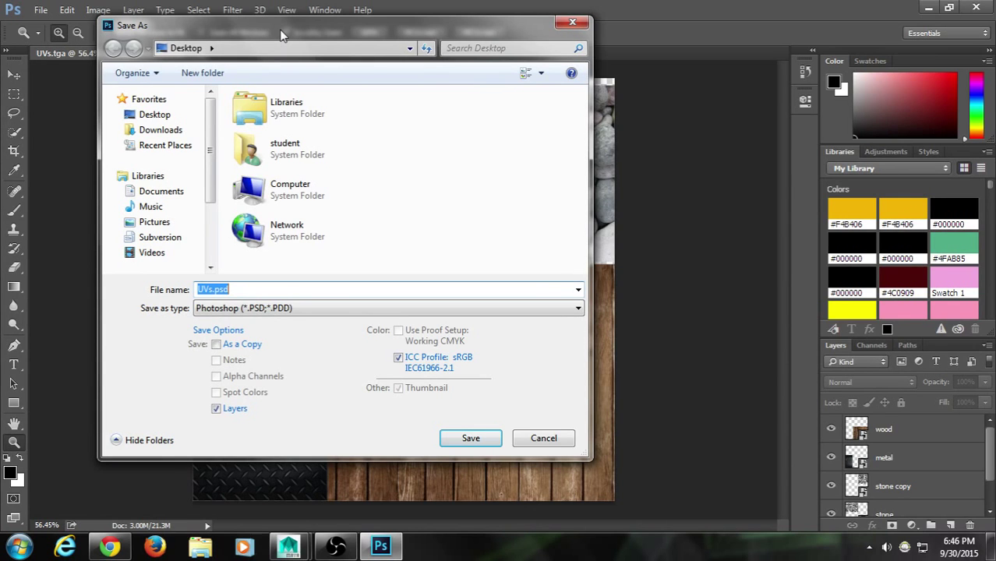
left_click(293, 309)
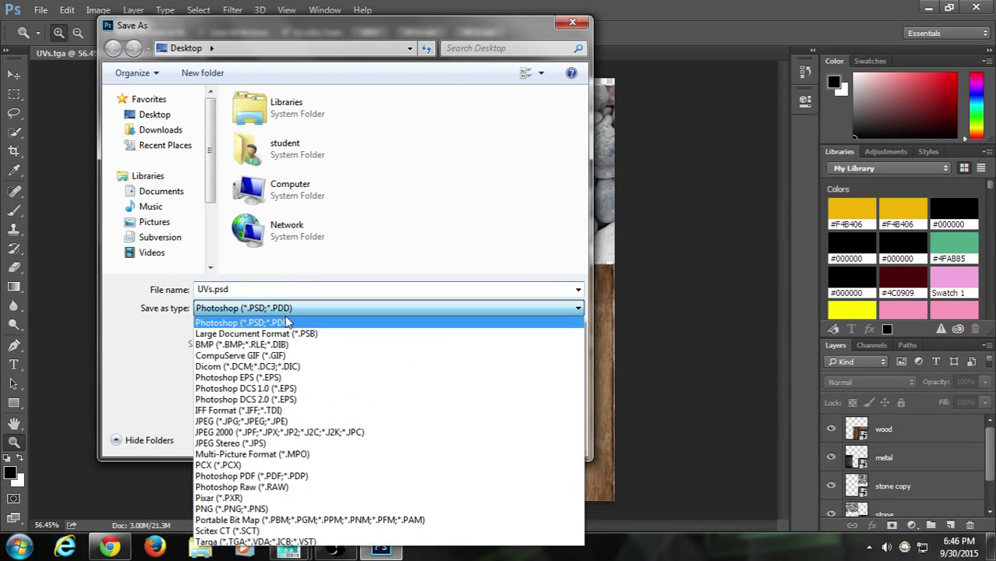
left_click(301, 544)
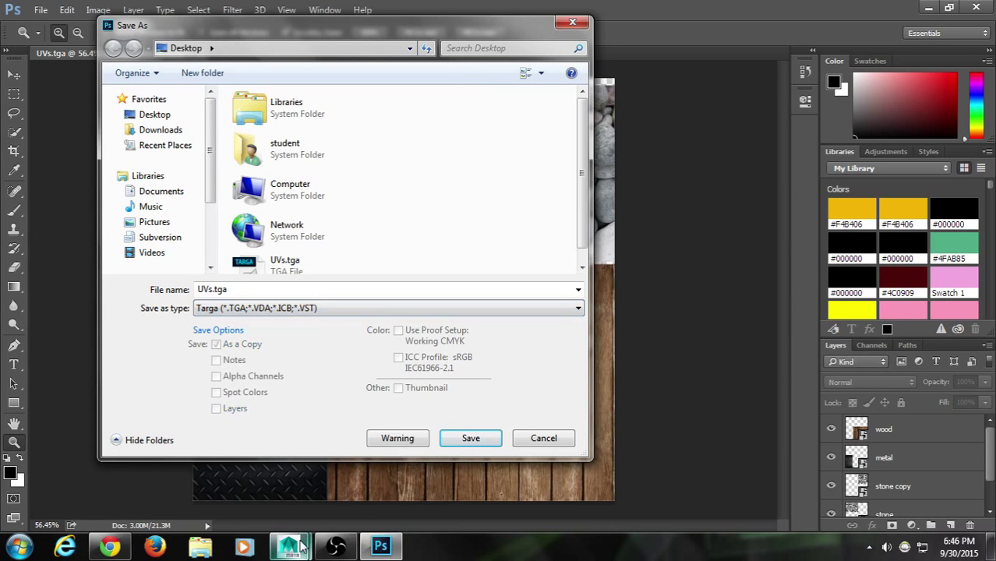
left_click(241, 292)
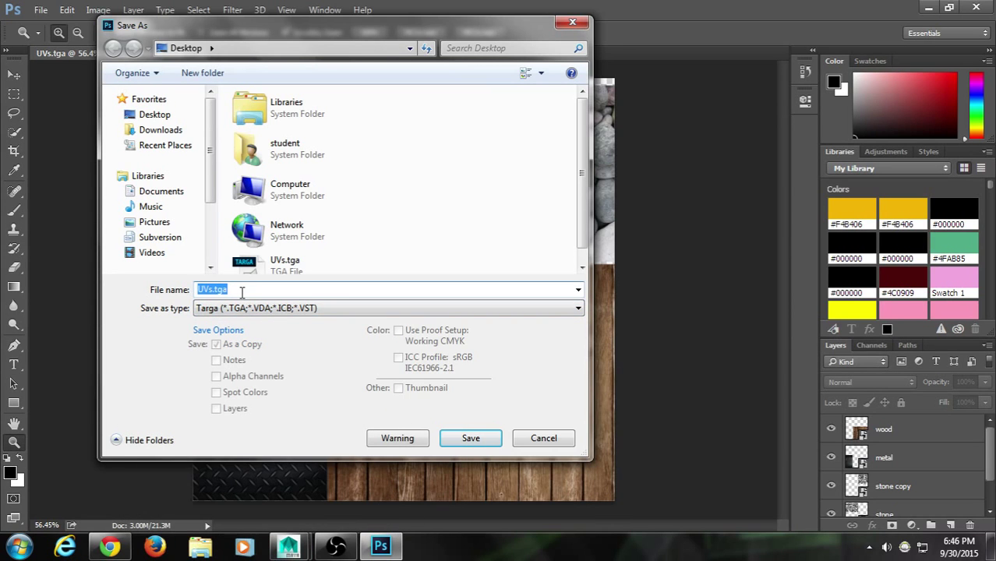
type("Texture")
left_click(493, 435)
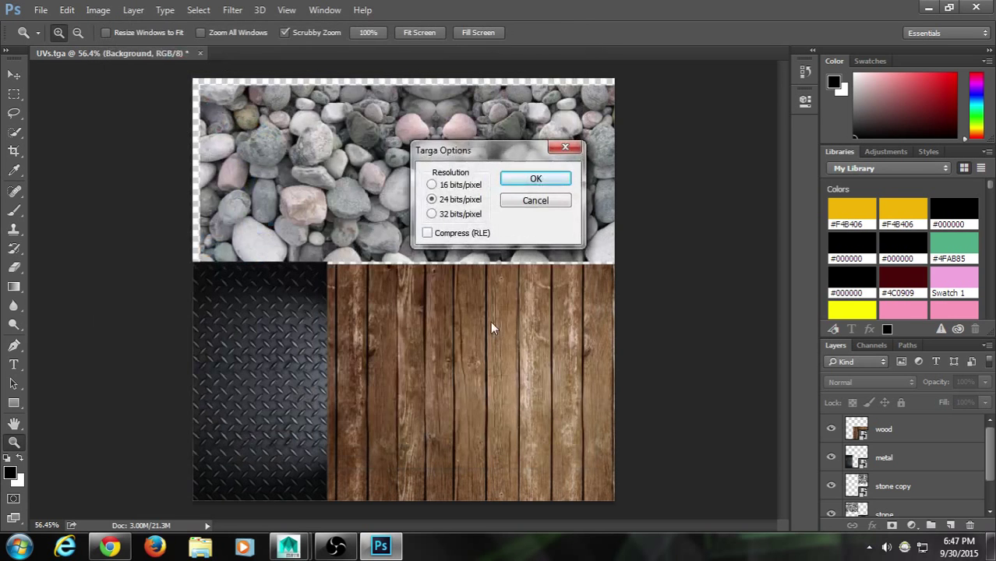
Step: Set the Targa resolution to 24 bits/pixel without compression and complete the save
left_click_drag(465, 156, 415, 156)
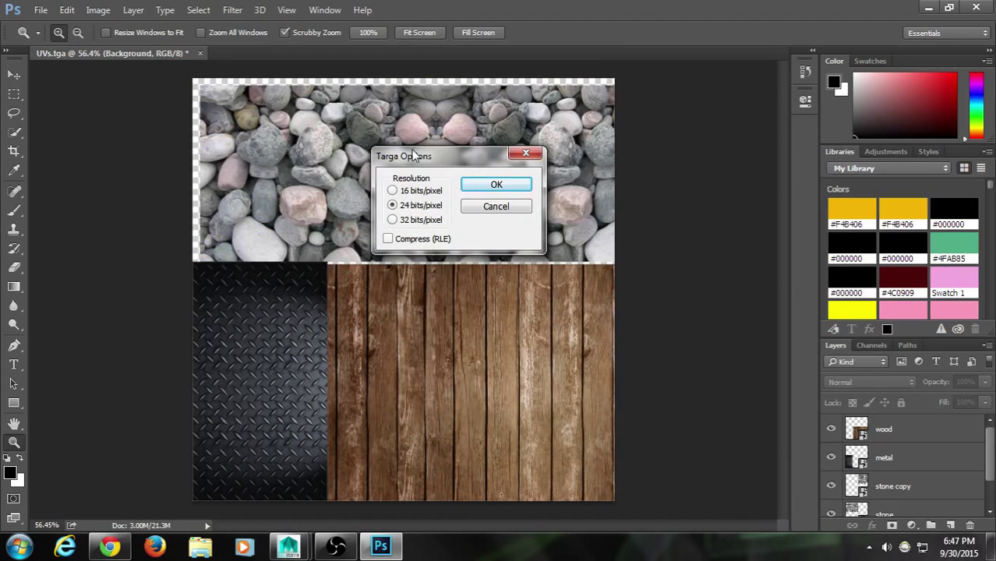
left_click(415, 190)
left_click(414, 205)
left_click(409, 209)
left_click(417, 195)
left_click(392, 206)
left_click(442, 220)
left_click(410, 208)
left_click(401, 205)
left_click_drag(441, 159, 431, 150)
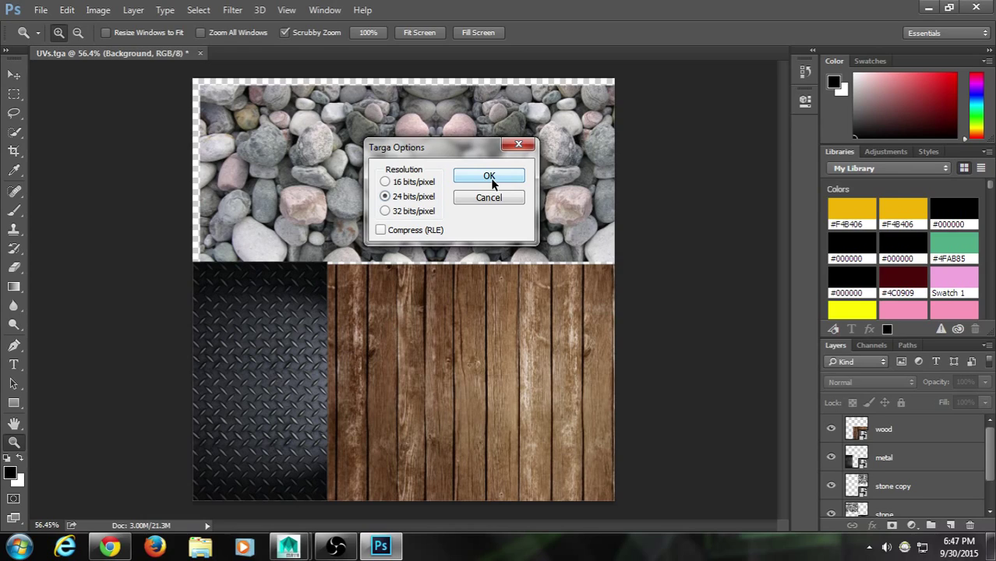
left_click(493, 175)
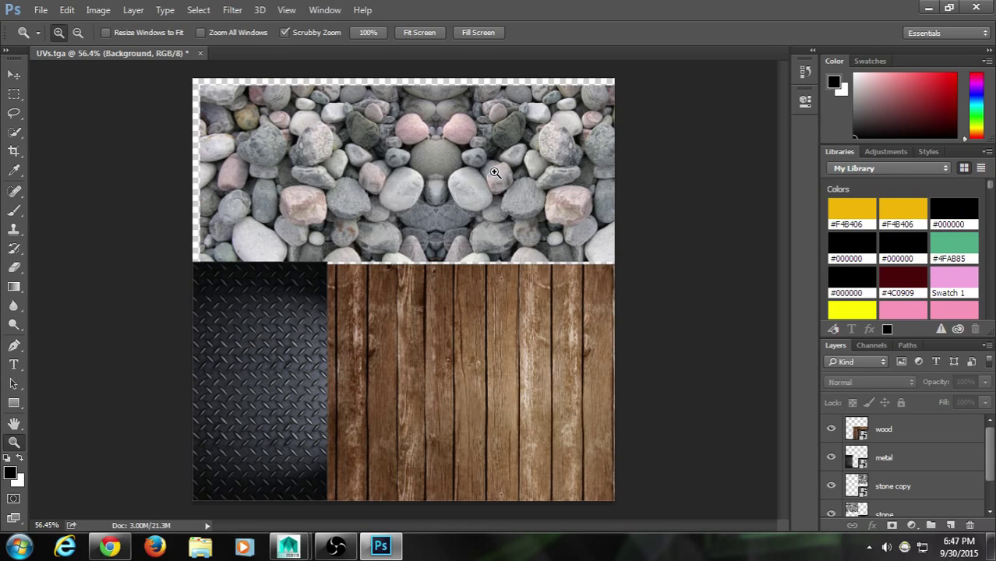
Step: Switch to Maya and show the Hypershade in place of the UV Texture Editor beside the perspective view
left_click(929, 7)
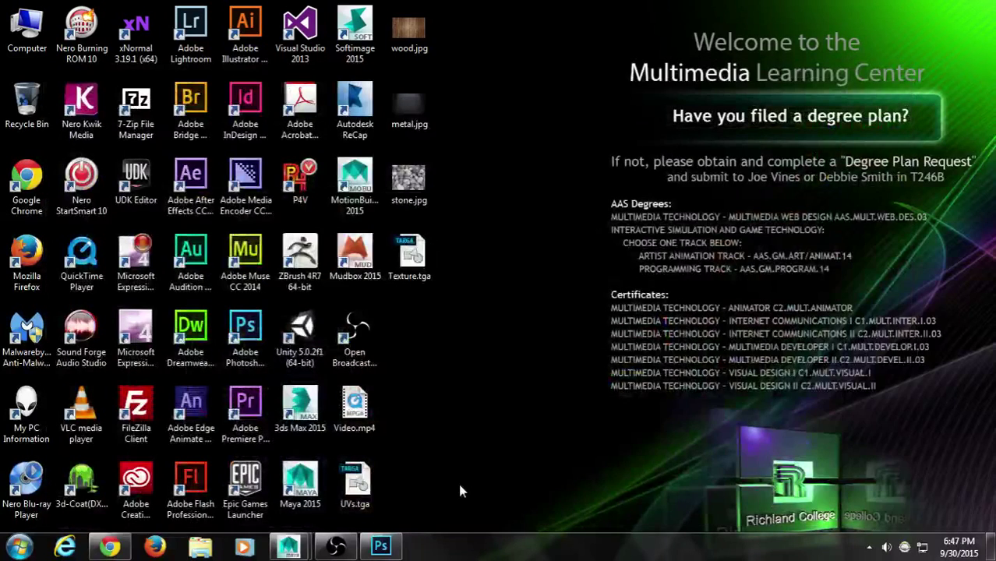
mouse_move(288, 547)
left_click(329, 518)
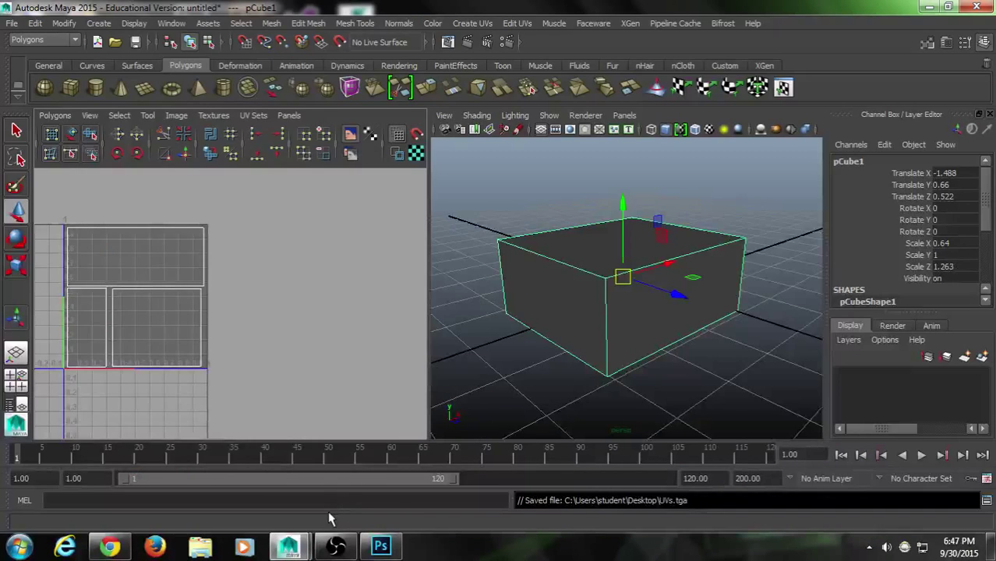
left_click_drag(428, 360, 402, 374)
scroll(282, 297, "up", 3)
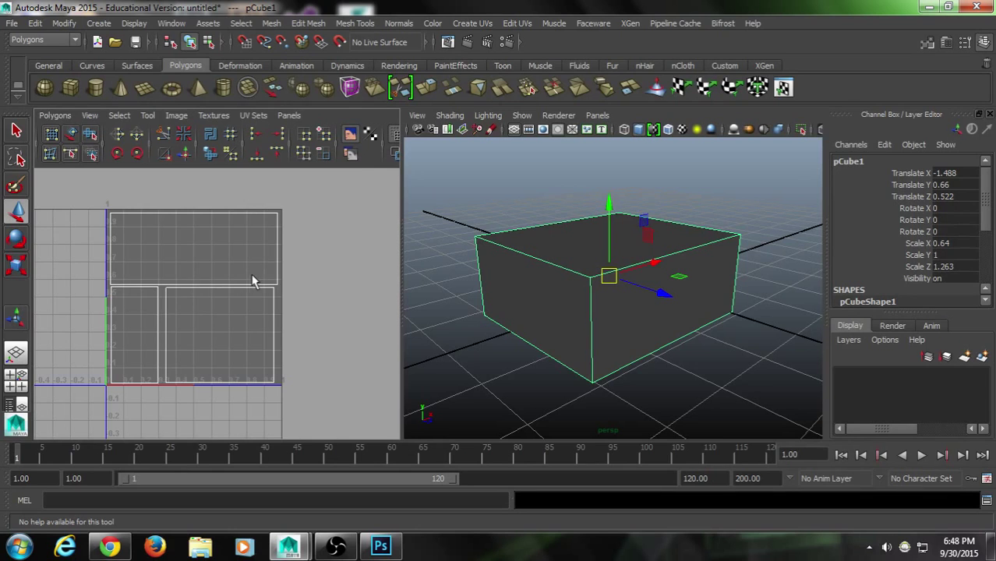
left_click(289, 116)
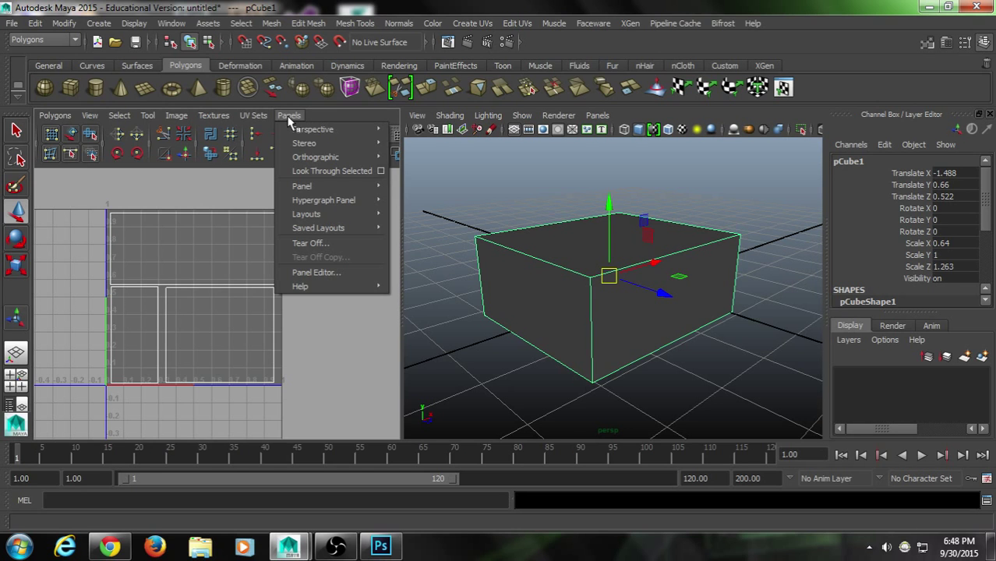
mouse_move(308, 202)
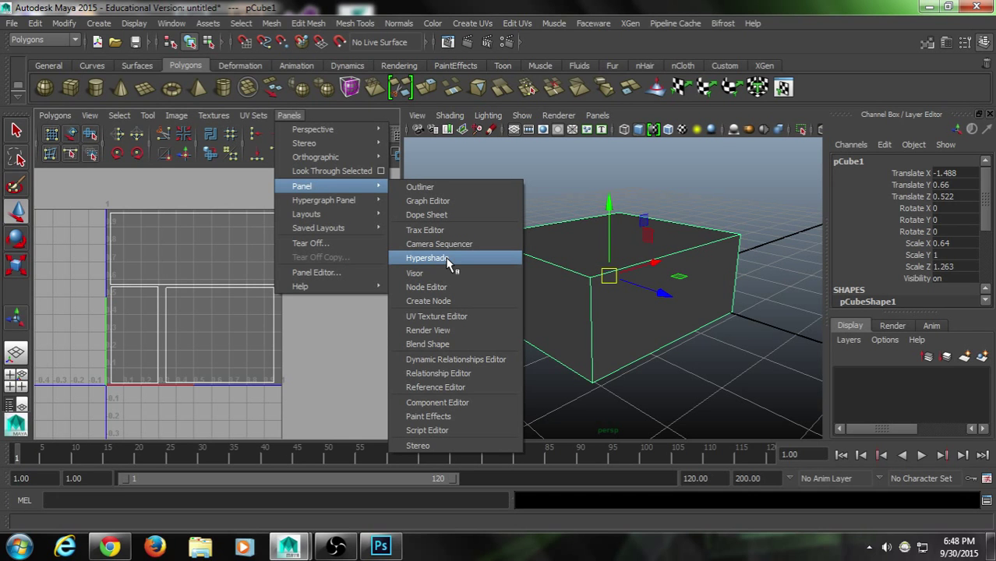
left_click(449, 265)
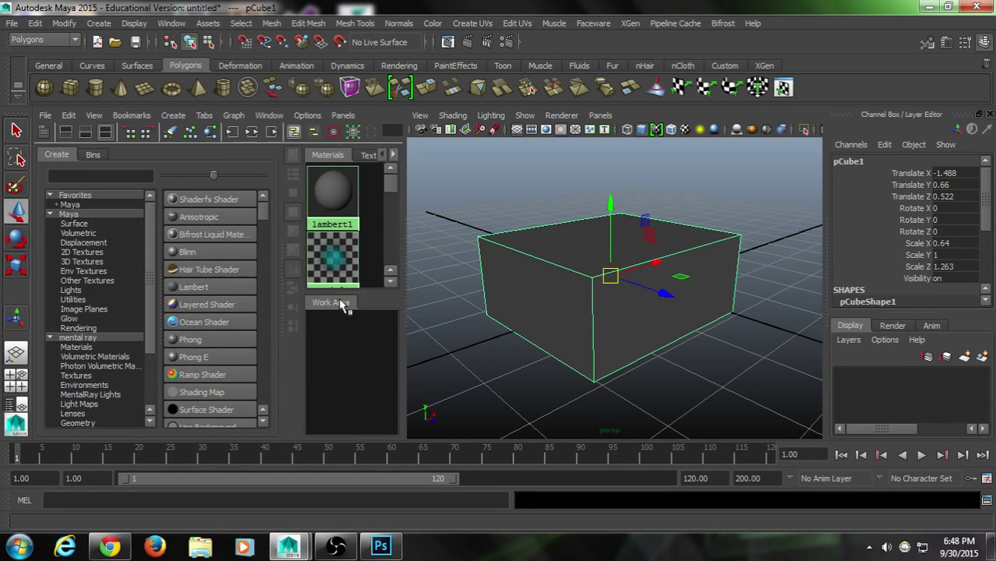
Step: Widen the Hypershade panel beside the perspective view and bring up the hotbox
left_click_drag(403, 316, 410, 317)
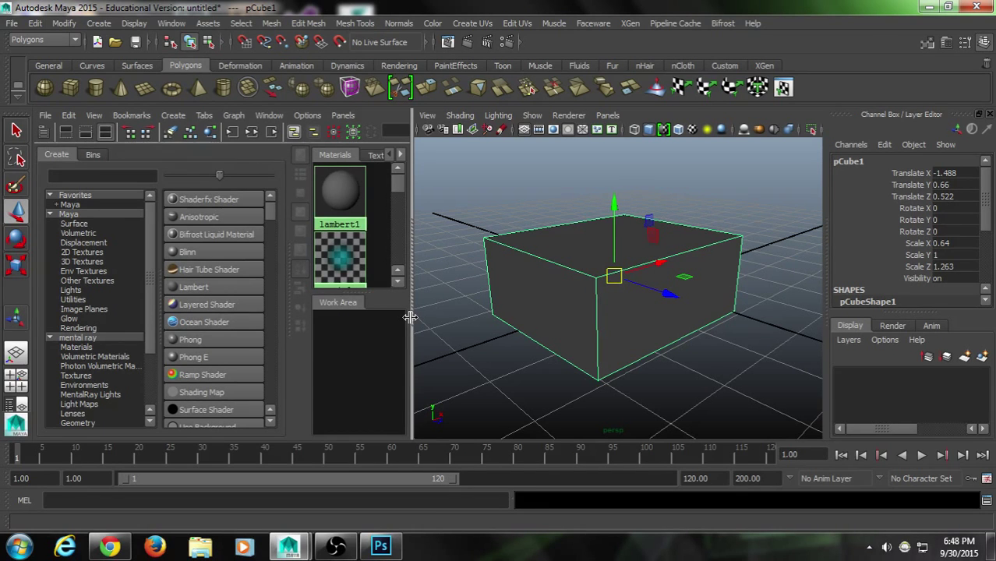
key("space")
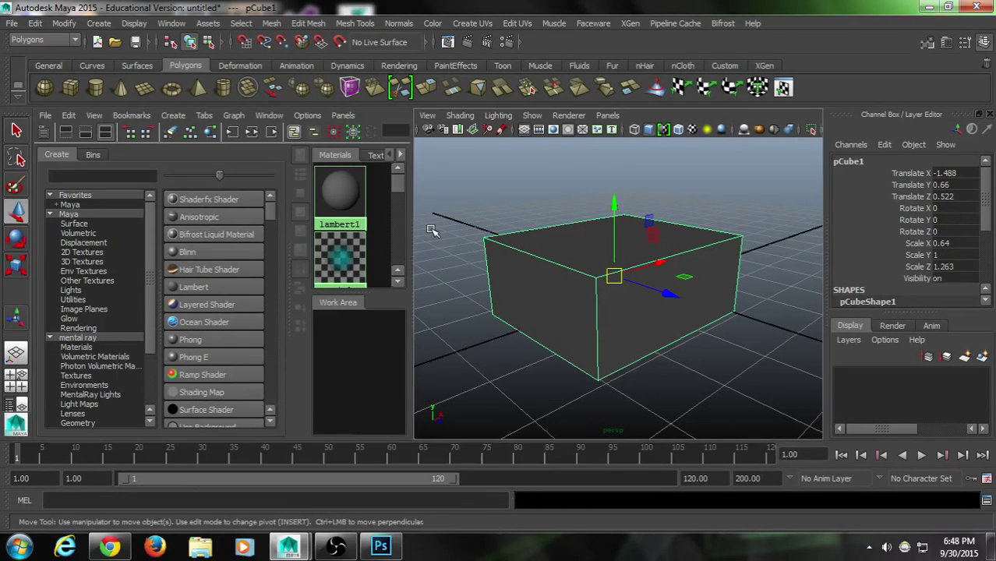
key("space")
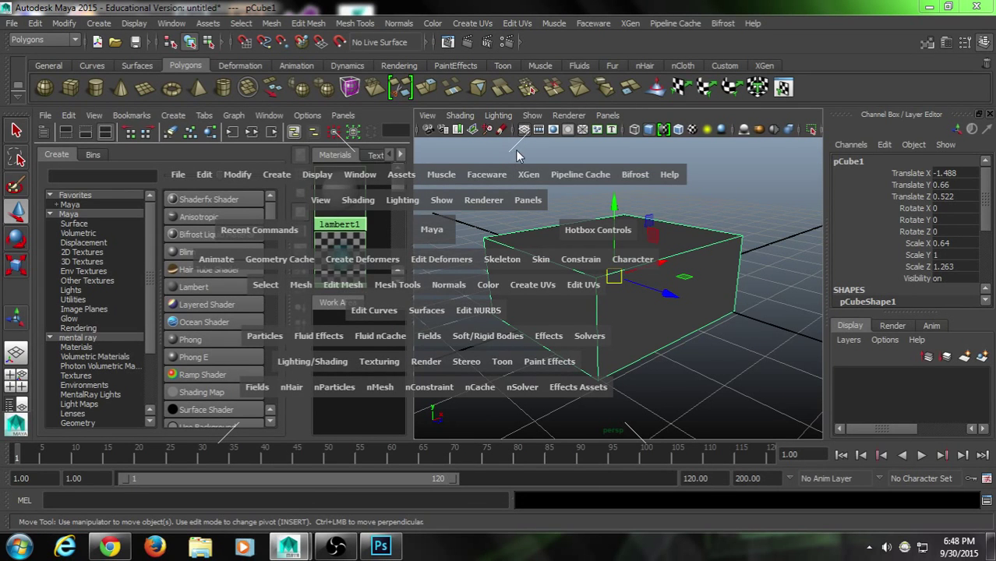
left_click(569, 96)
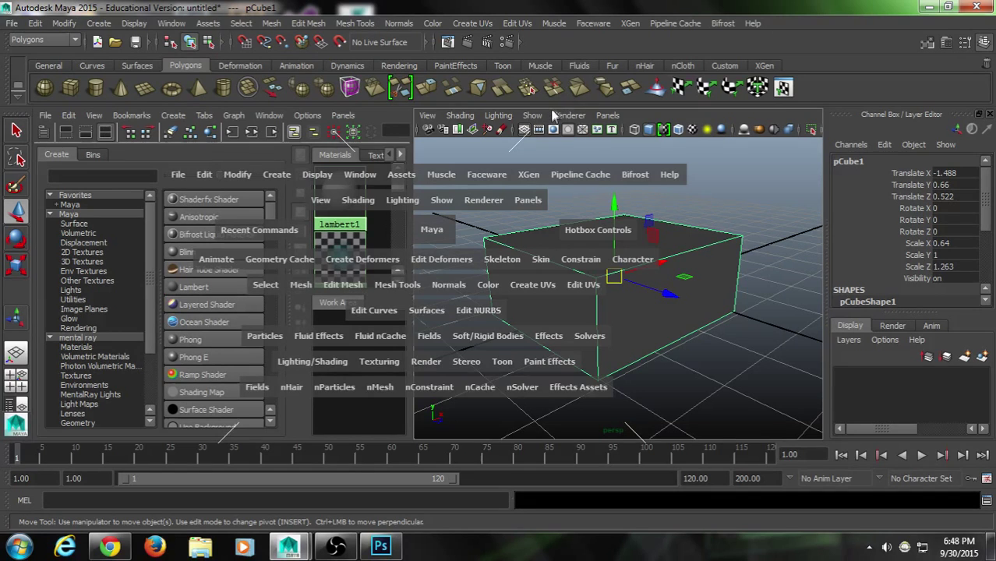
left_click_drag(552, 114, 636, 115)
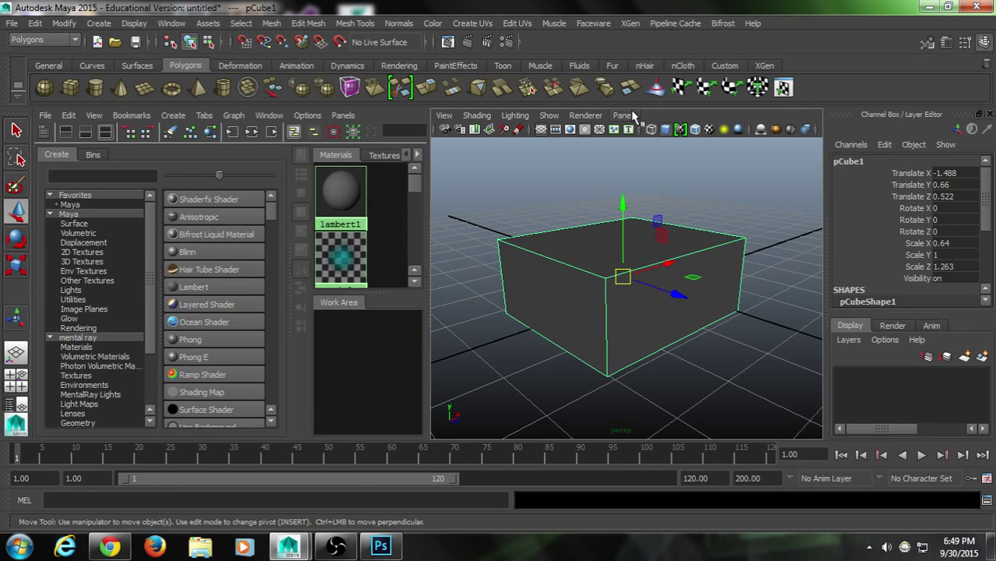
Step: Switch the workspace to the Hypershade/Persp layout using the hotbox
key("space")
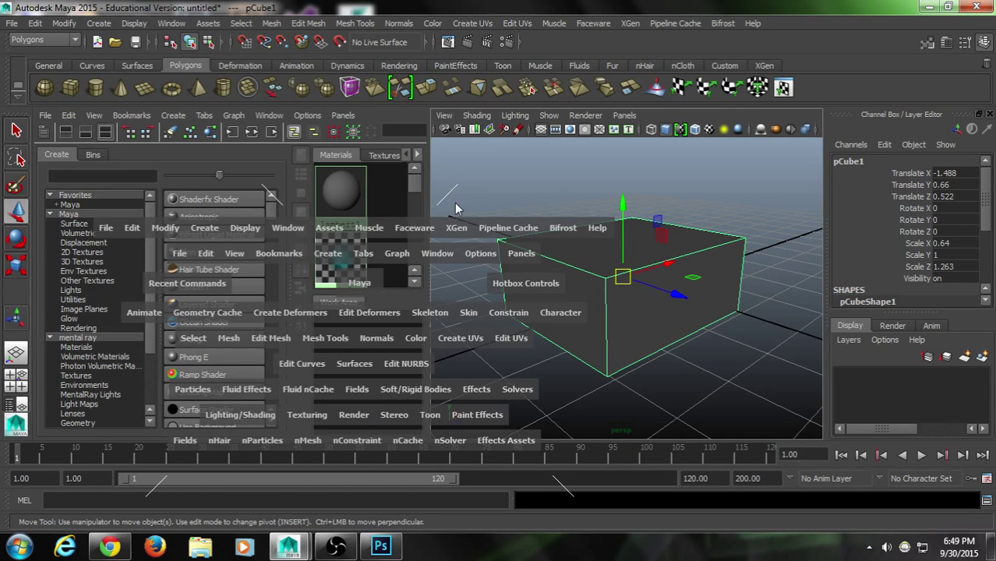
left_click(489, 161)
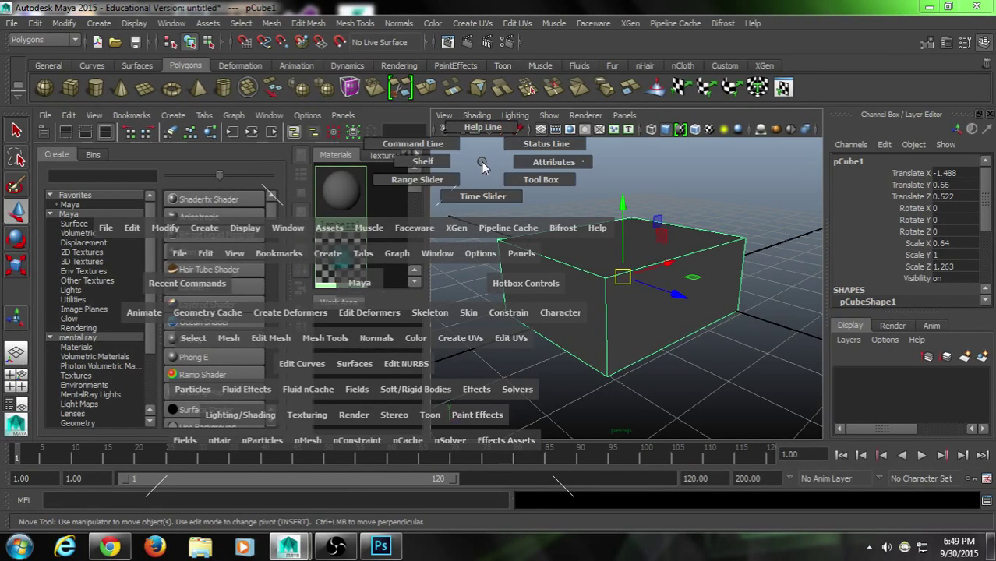
left_click(476, 169)
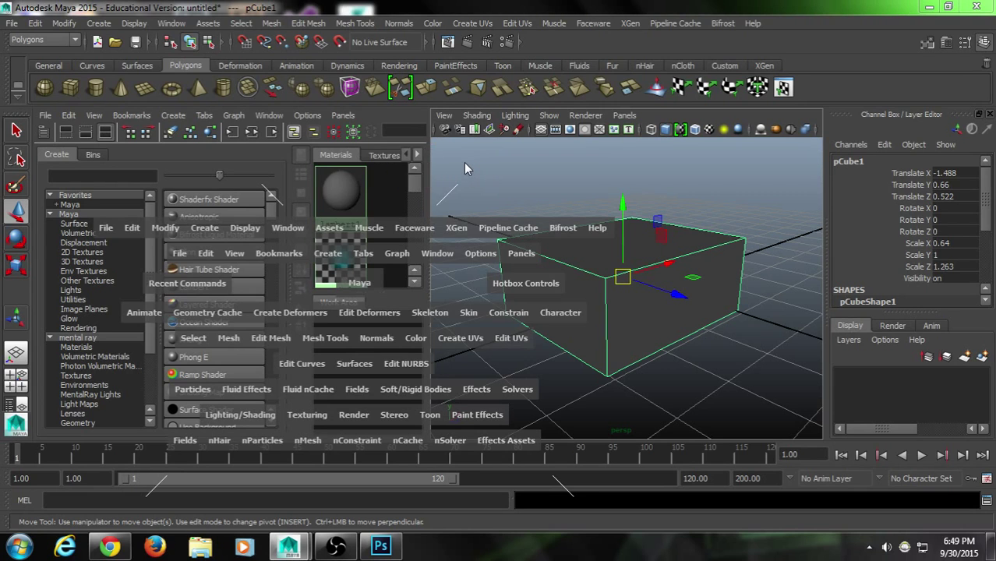
left_click(464, 162)
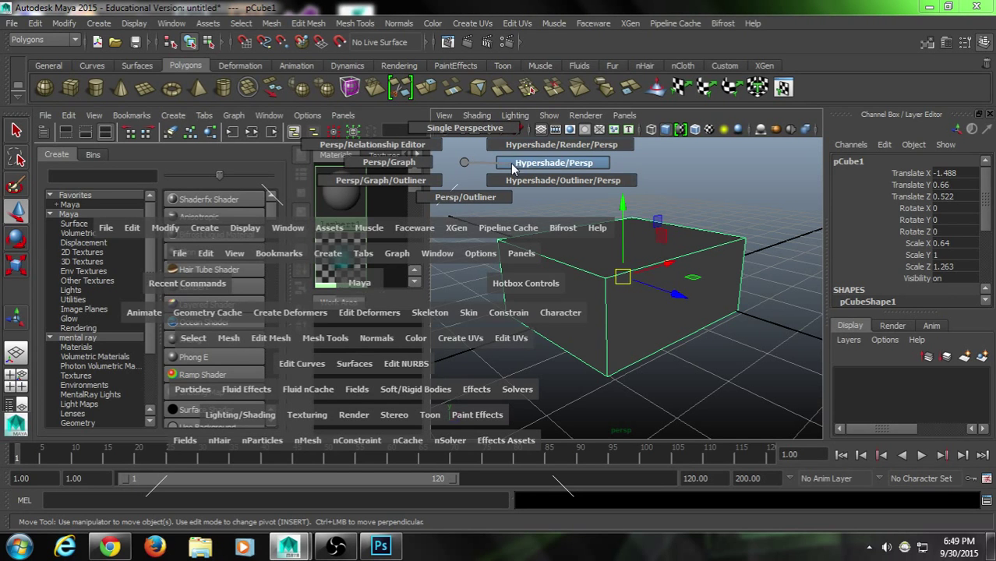
left_click(570, 164)
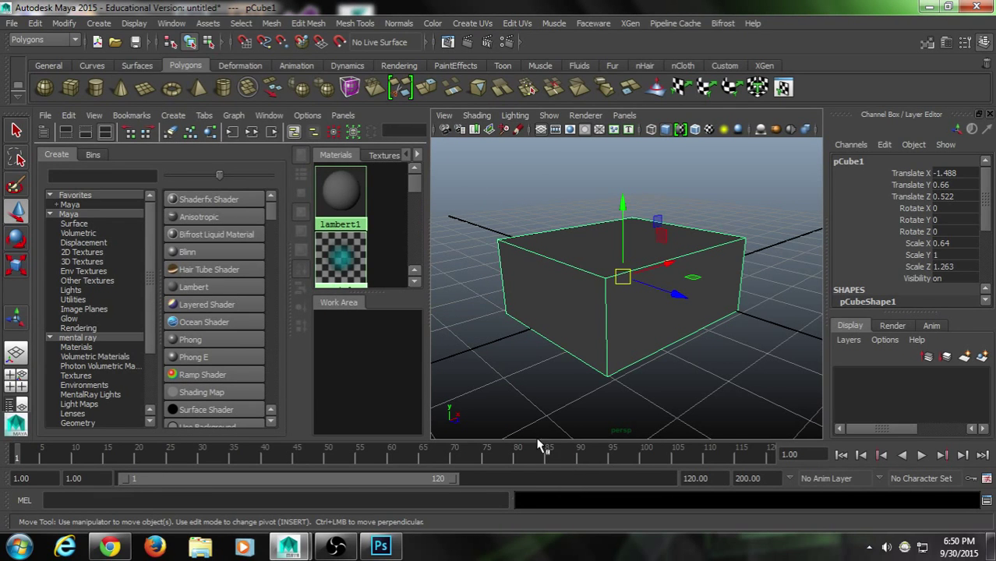
Step: Create a Lambert material in the Hypershade and name it NotShiny
left_click_drag(430, 373, 456, 373)
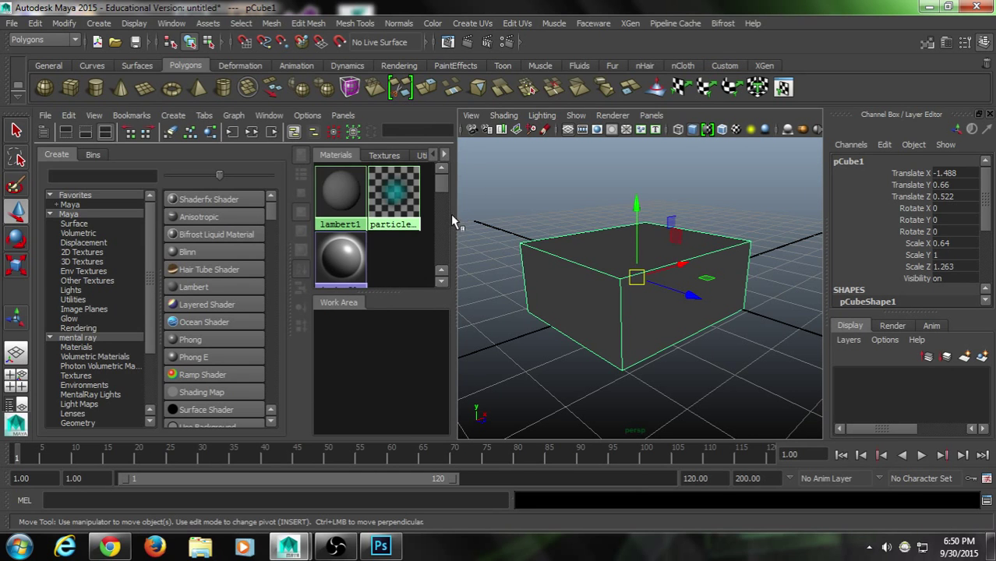
left_click_drag(454, 222, 468, 213)
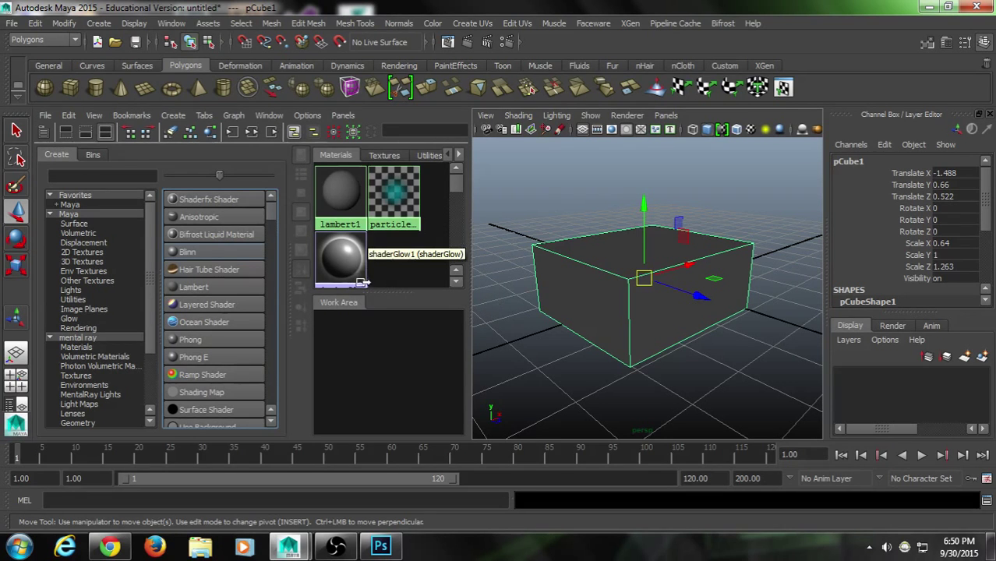
left_click(211, 289)
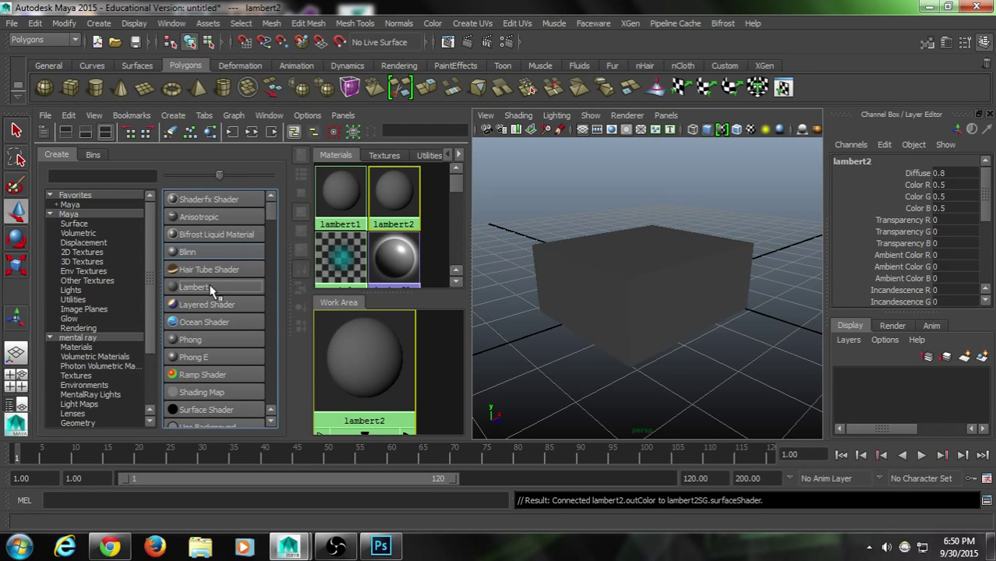
double_click(858, 163)
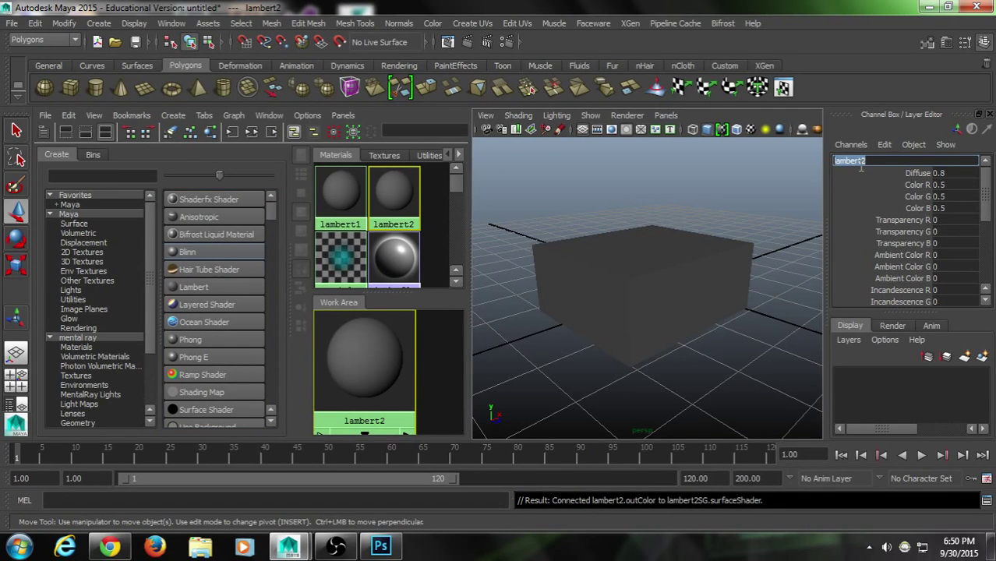
type("NotShiny")
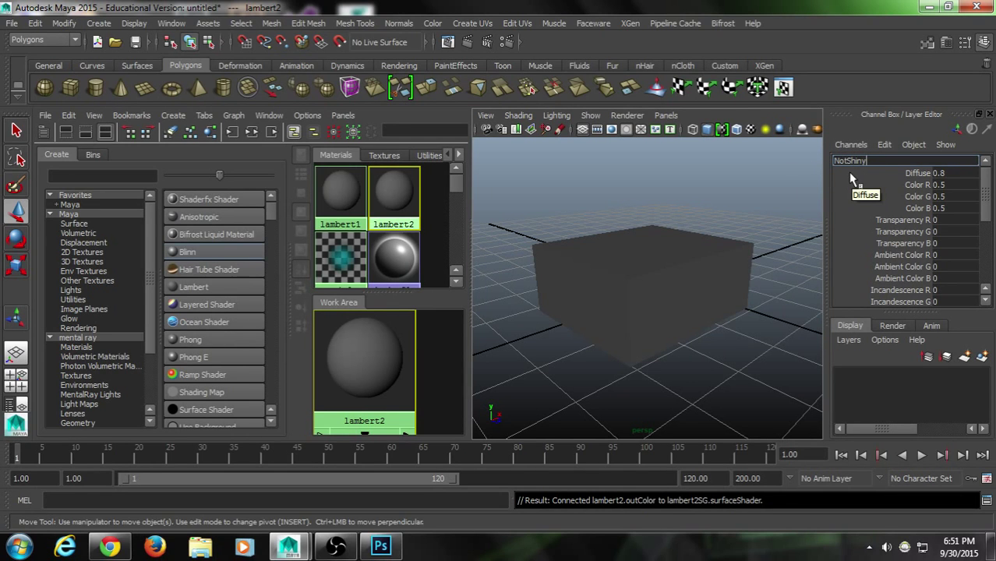
key("Return")
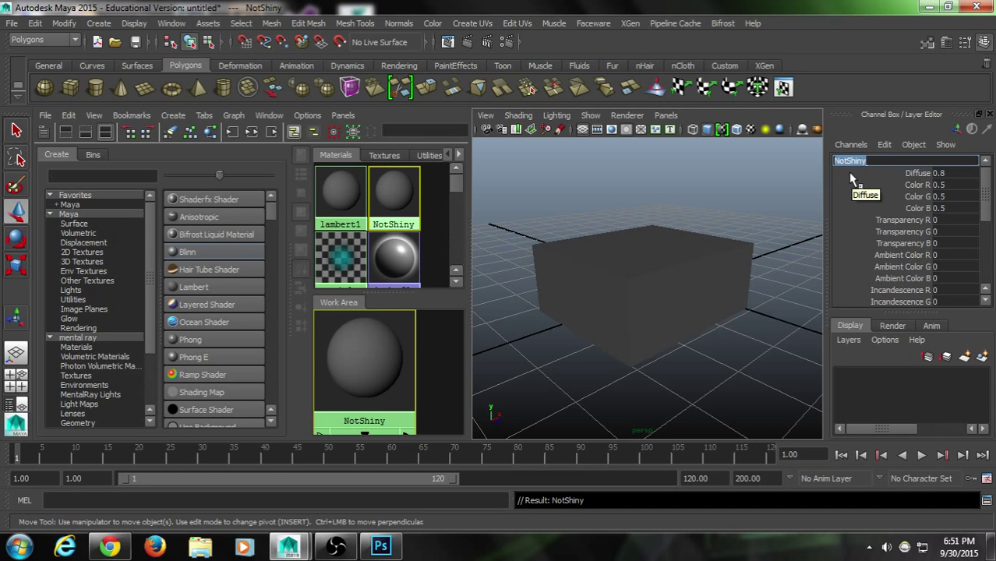
Step: Create a Blinn material in the Hypershade and name it Shiny
left_click_drag(470, 222, 509, 223)
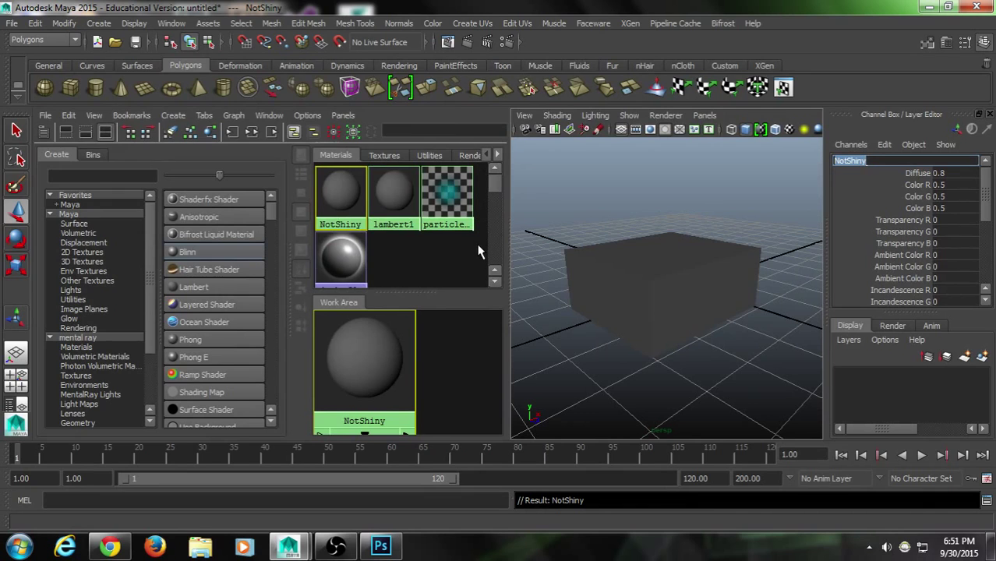
left_click(198, 258)
left_click(874, 159)
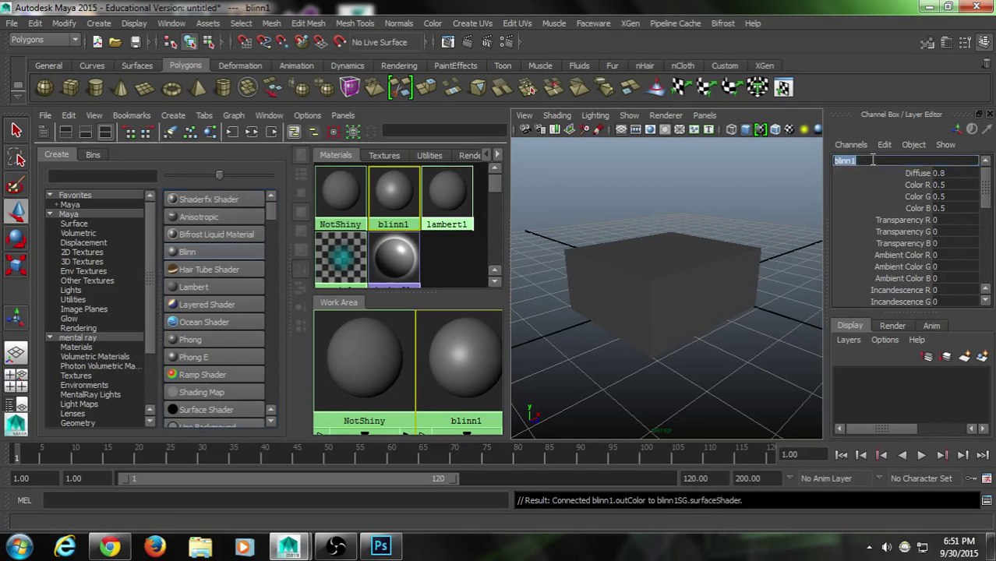
type("Shiny")
key("Return")
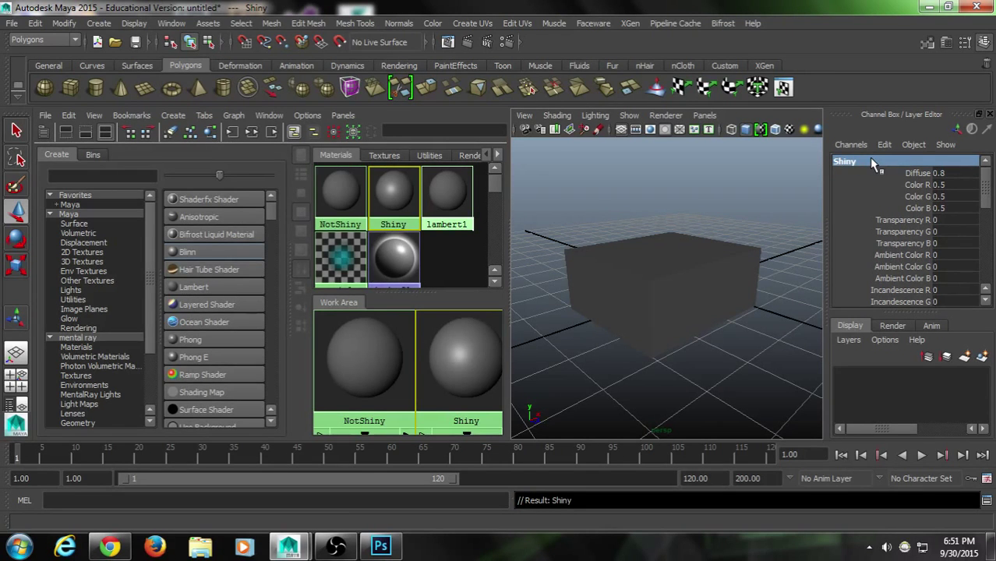
Step: Open the NotShiny material's attributes and connect a File texture node to its Color
double_click(343, 195)
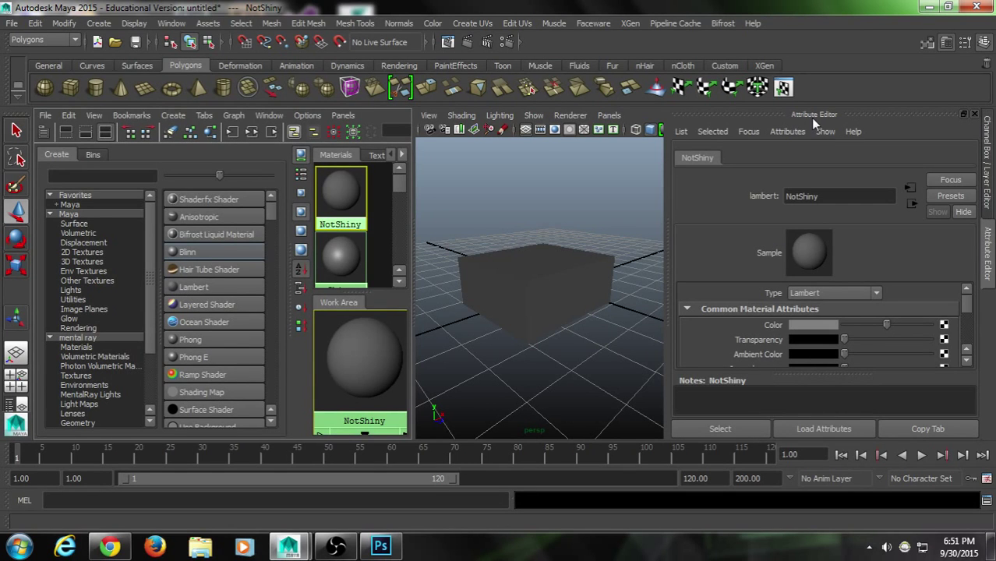
mouse_move(967, 306)
left_mouse_down()
mouse_move(971, 337)
mouse_move(976, 315)
left_mouse_up()
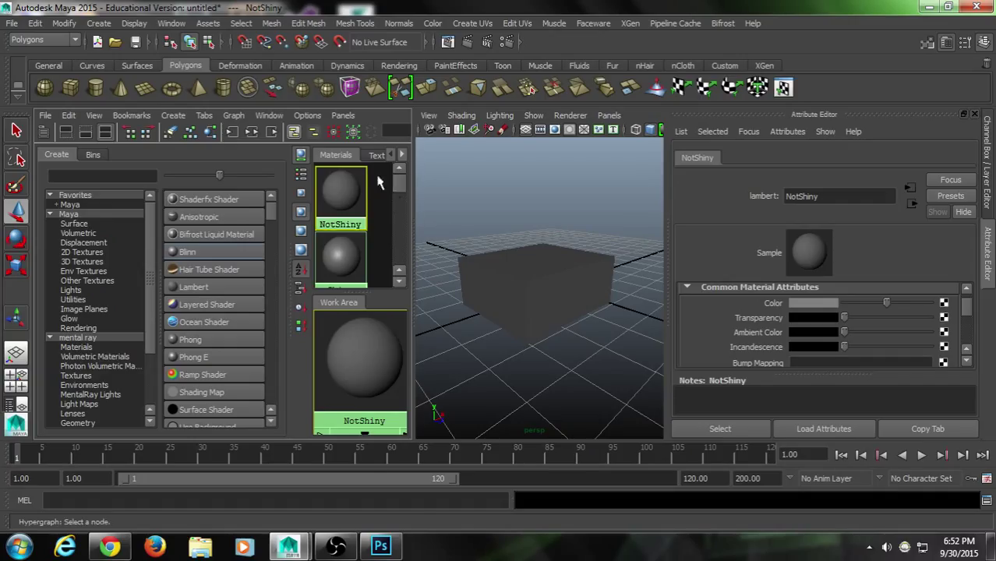
mouse_move(339, 195)
middle_mouse_down()
mouse_move(350, 206)
mouse_move(355, 195)
mouse_move(335, 195)
mouse_move(343, 207)
mouse_move(346, 200)
middle_mouse_up()
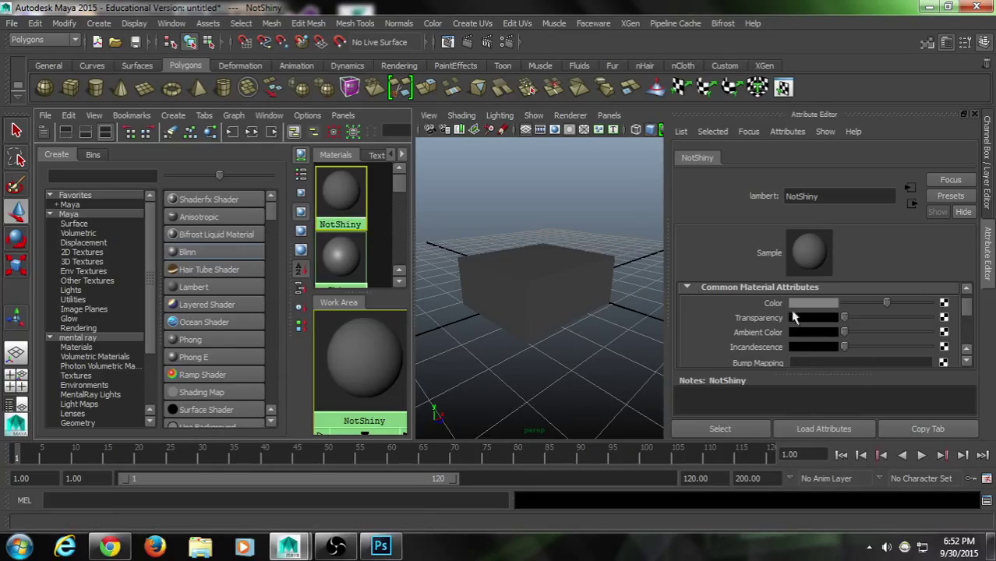
left_click(946, 311)
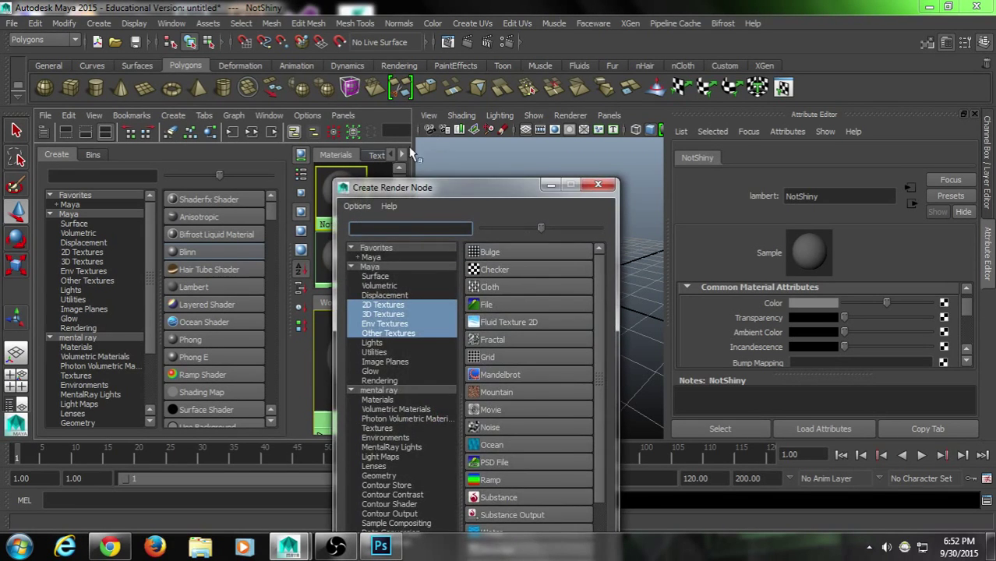
left_click_drag(414, 179, 370, 68)
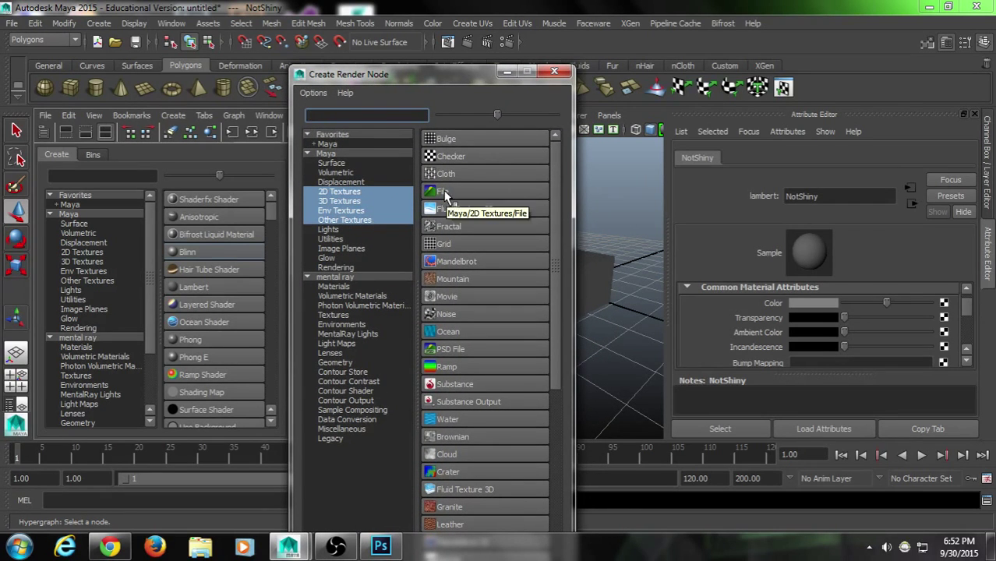
left_click(441, 192)
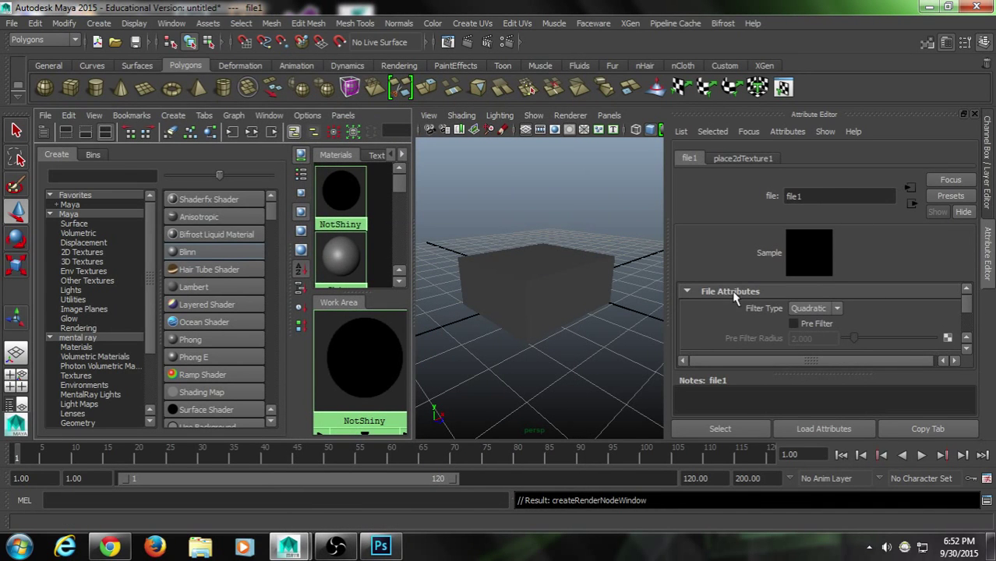
Step: Load Texture.tga from the Desktop as the image for the NotShiny material's file texture
scroll(966, 308, "down", 2)
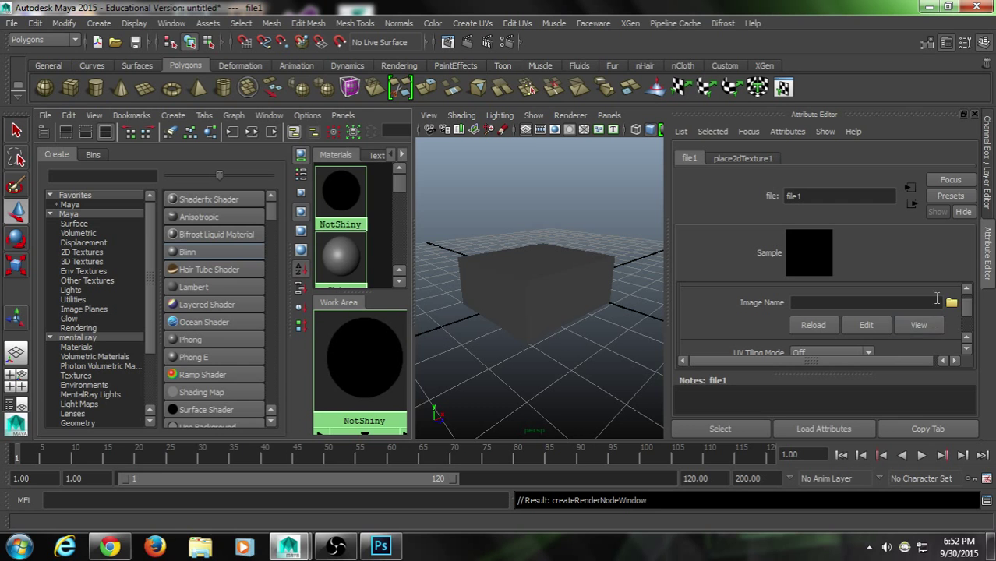
left_click(952, 303)
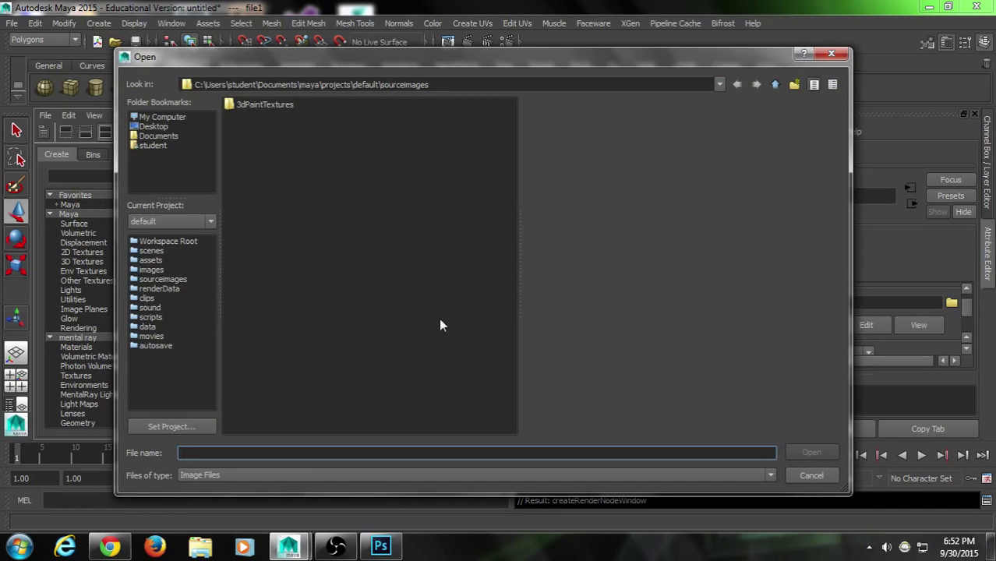
left_click(155, 127)
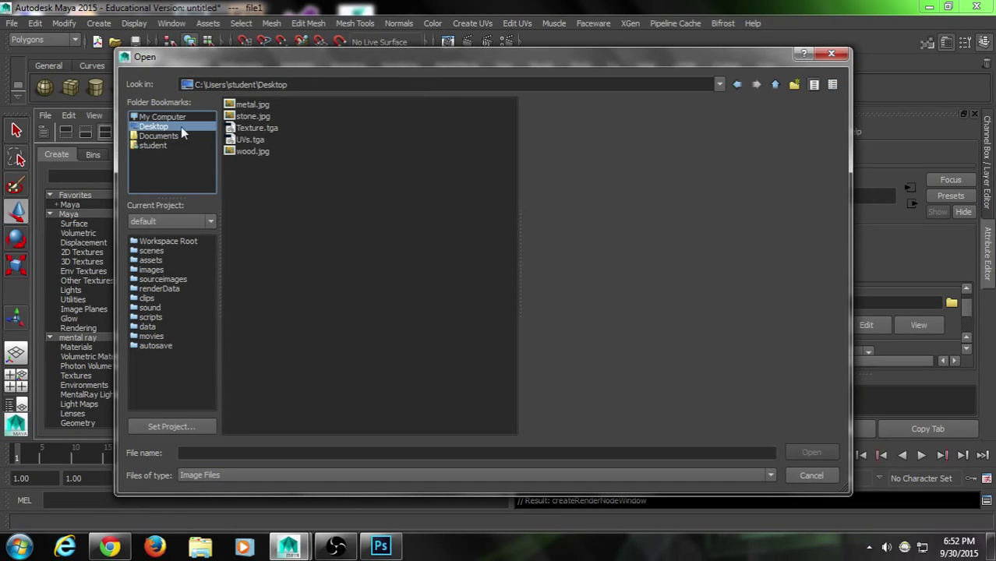
left_click(261, 127)
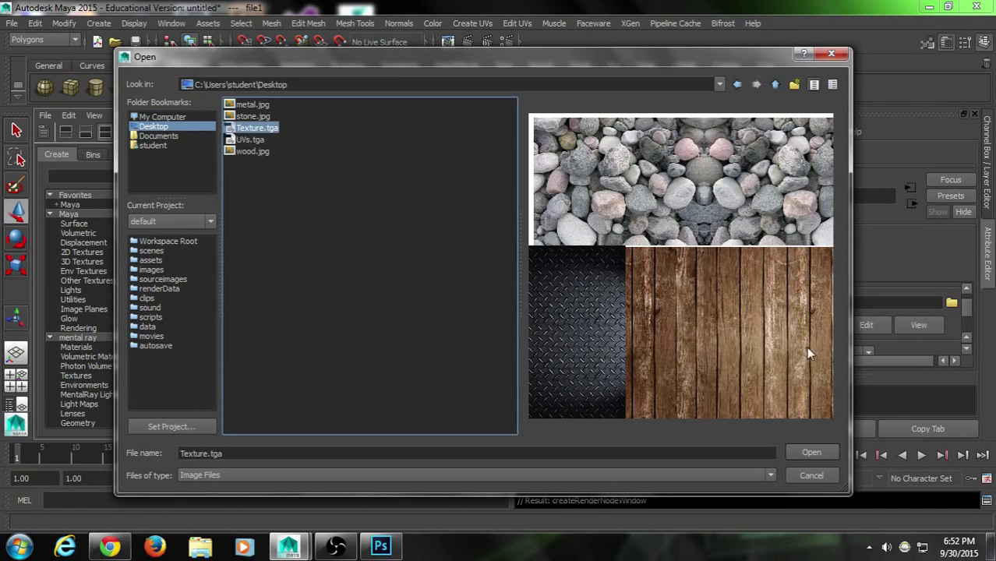
left_click(809, 457)
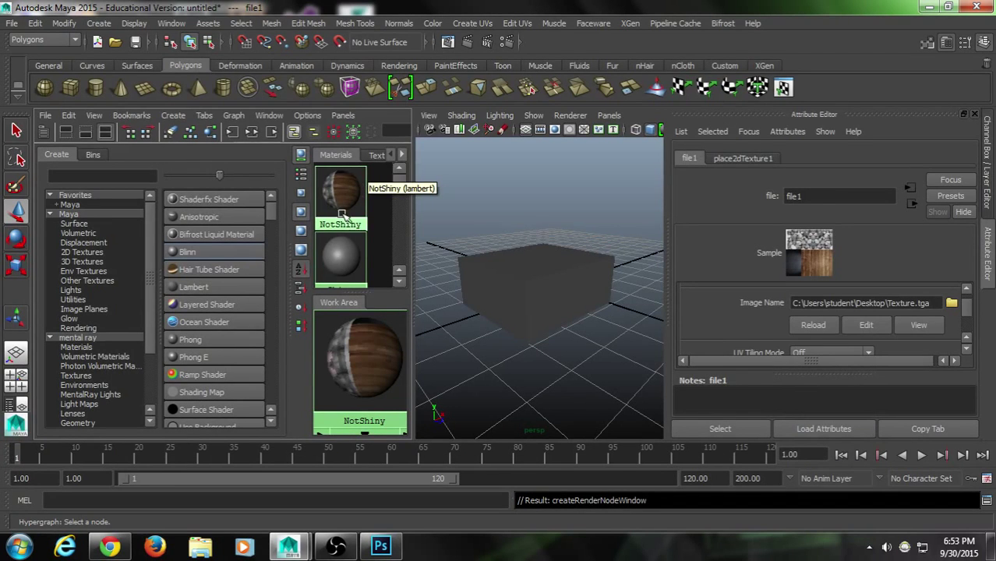
Step: Select the cube in the perspective view and assign the NotShiny material to it
left_click(546, 310)
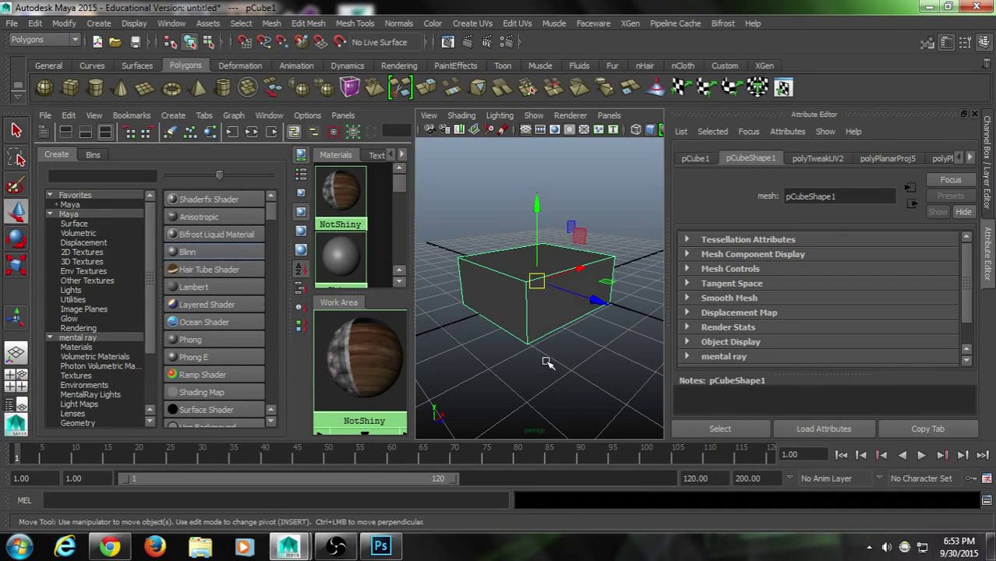
left_click(546, 362)
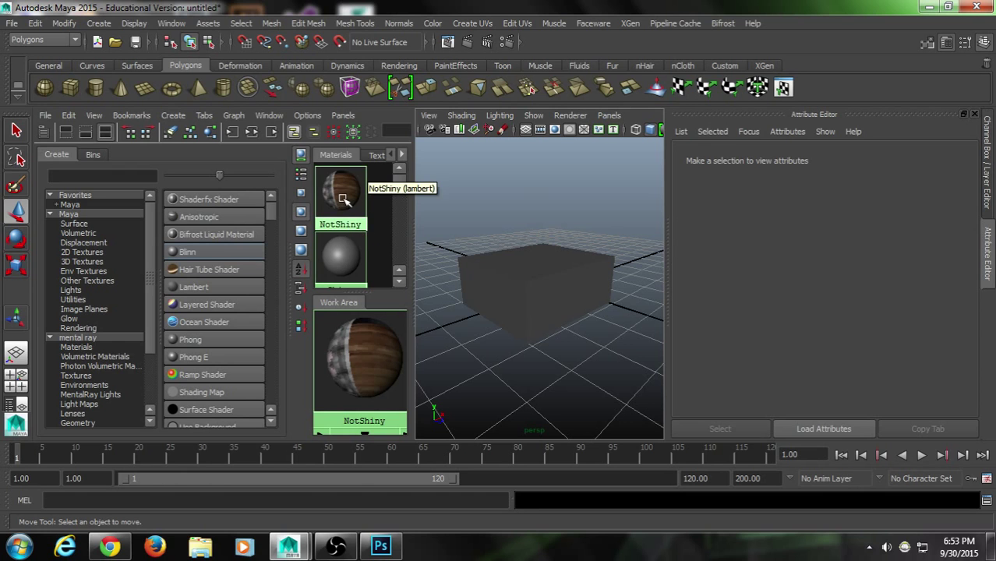
left_click(497, 280)
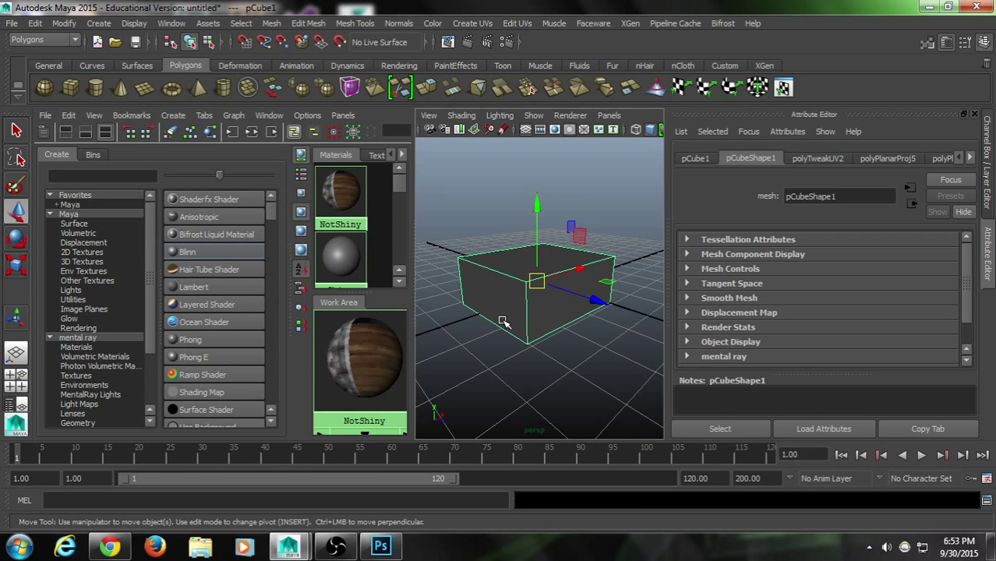
right_click(506, 299)
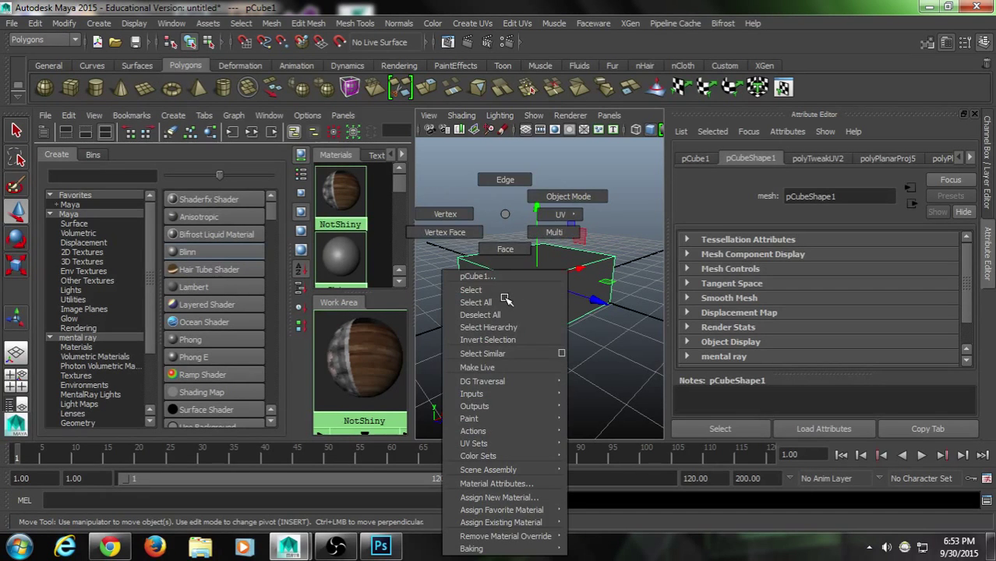
right_click_drag(506, 300, 502, 222)
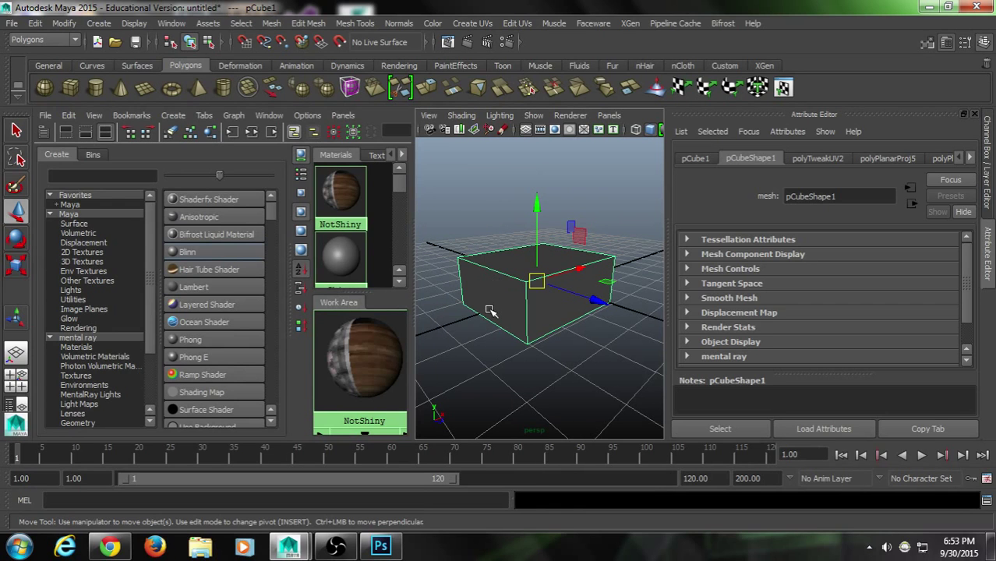
right_click(336, 194)
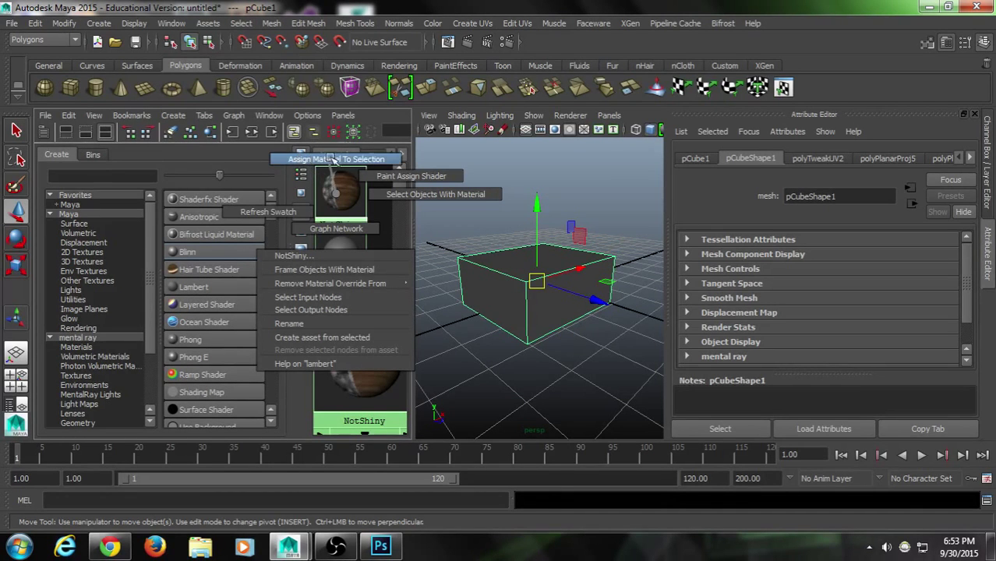
left_click(371, 158)
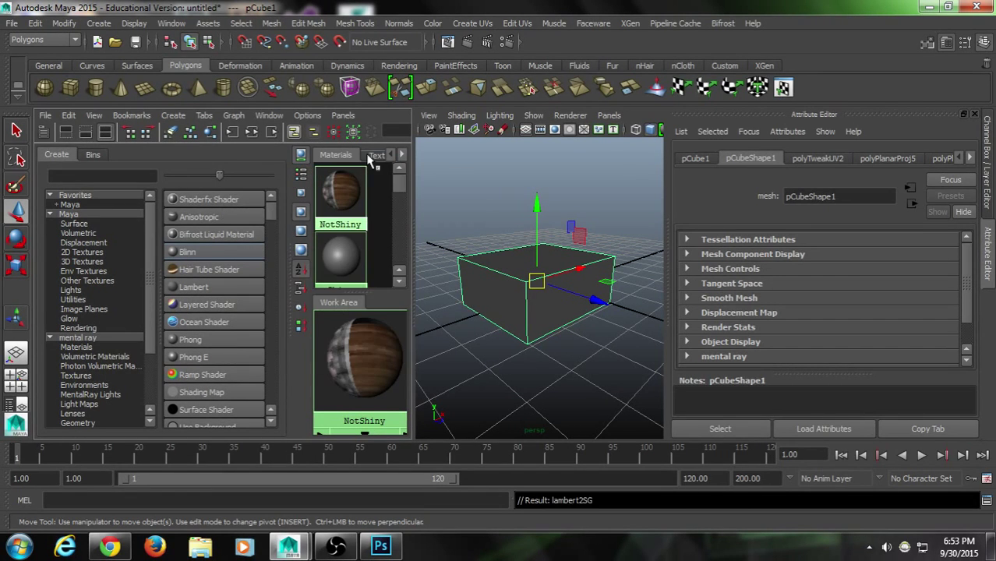
middle_click_drag(329, 187, 507, 289)
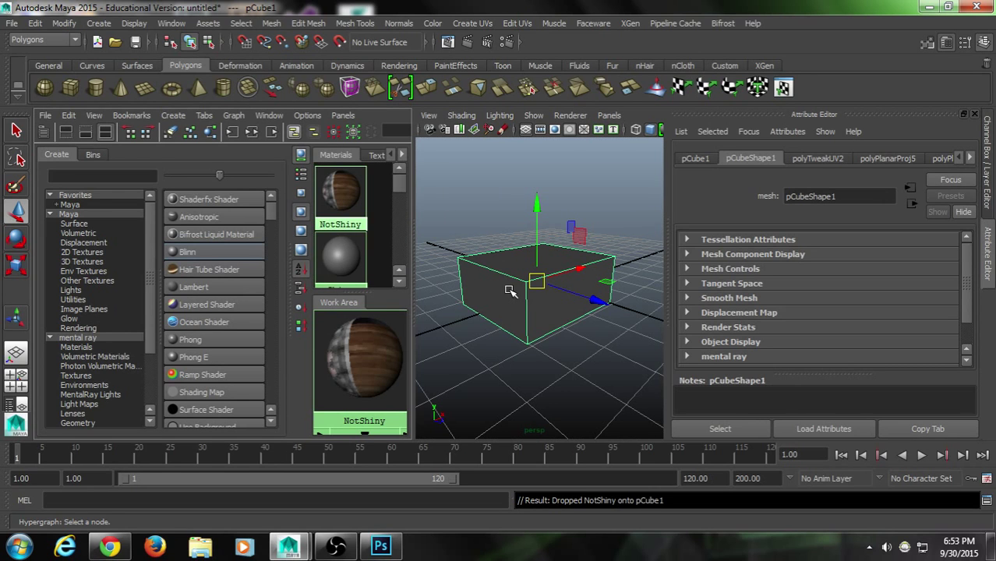
Step: Deselect the cube, turn on textured display in the perspective view and inspect the textures on its sides
left_click(478, 185)
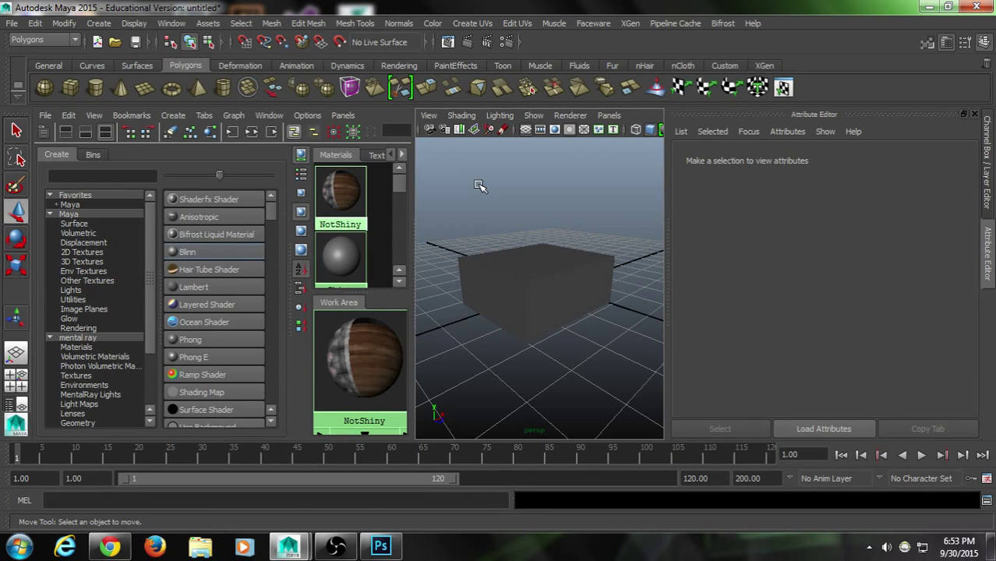
key("6")
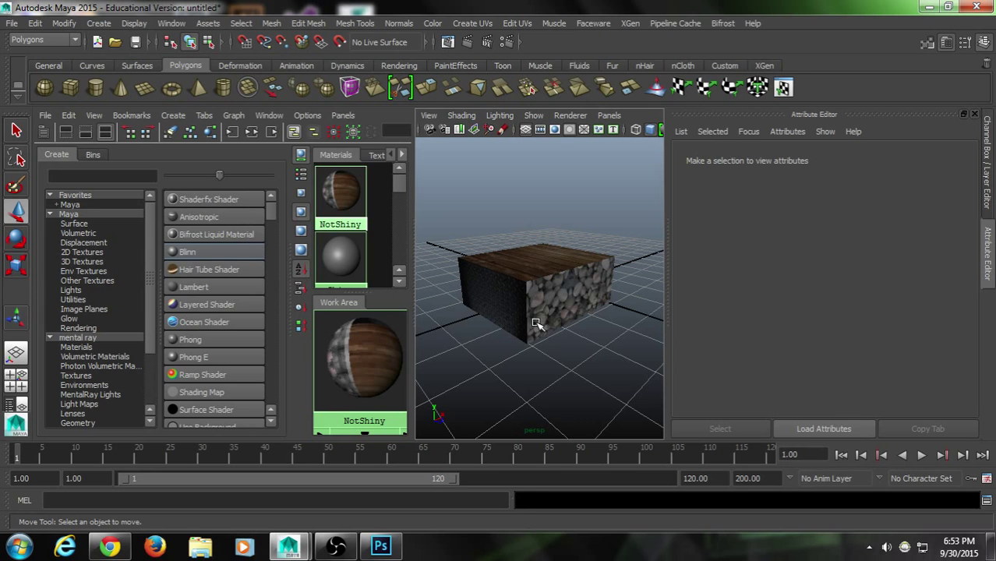
left_click_drag(464, 328, 659, 339, "alt")
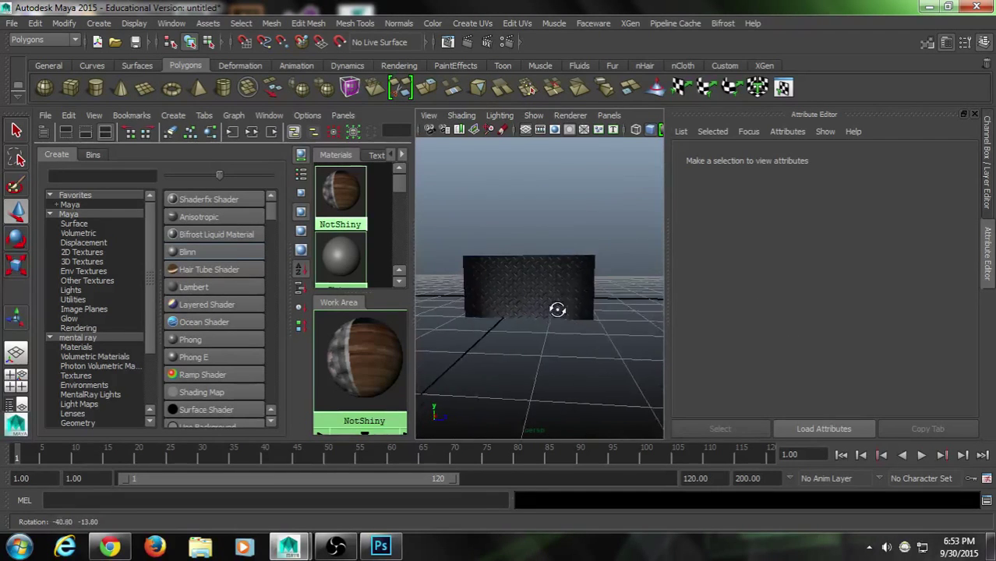
scroll(555, 323, "up", 5)
scroll(544, 317, "down", 5)
left_click_drag(540, 334, 581, 319, "alt")
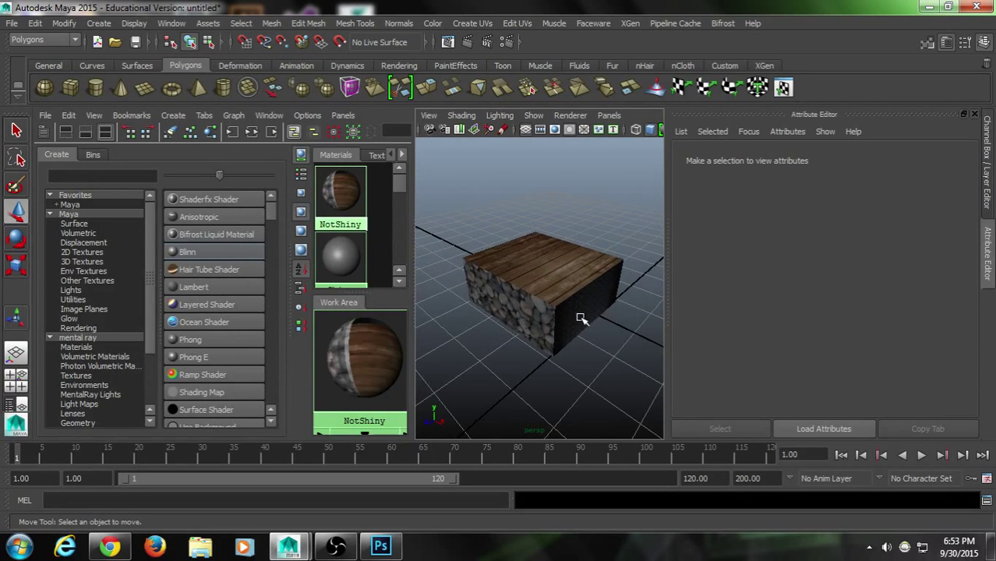
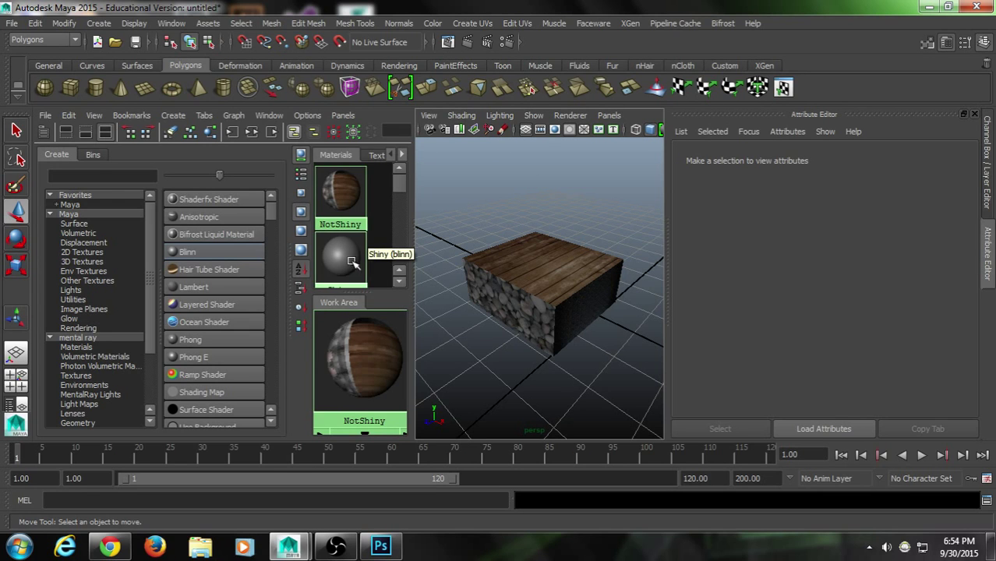
Step: Connect a File texture node to the Shiny material's Color and load Texture.tga from the Desktop into it
scroll(393, 282, "down", 1)
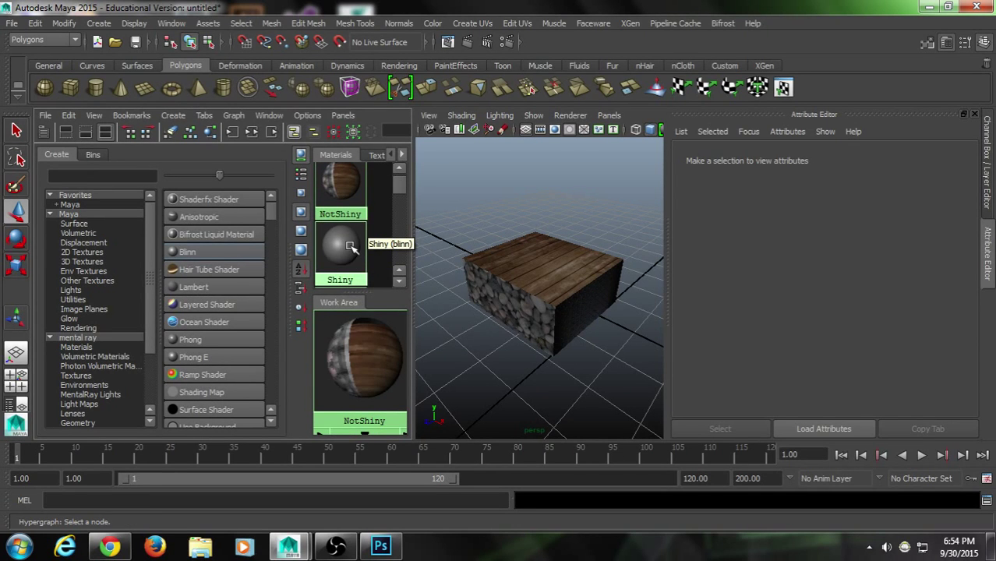
left_click(605, 311)
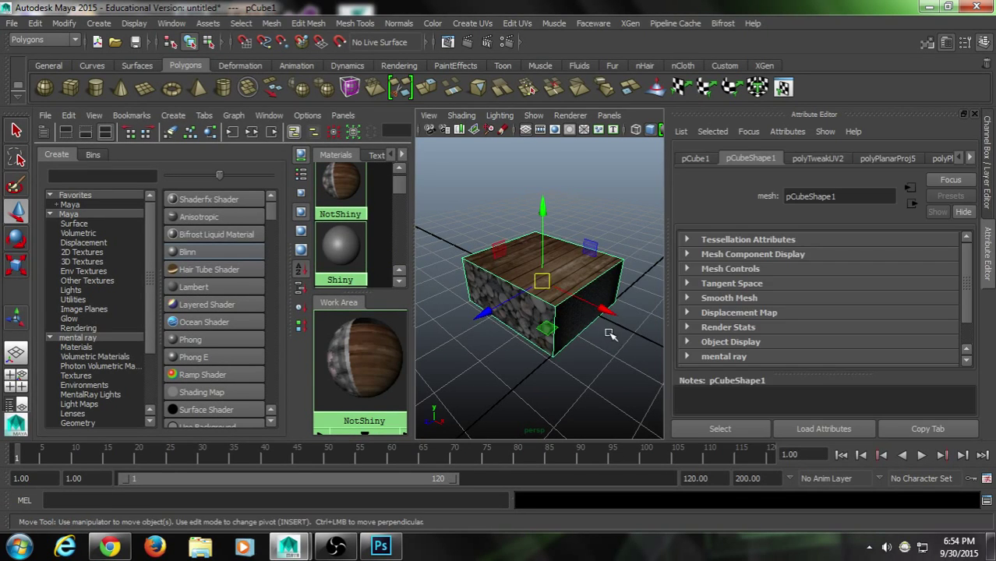
left_click_drag(617, 350, 538, 333, "alt")
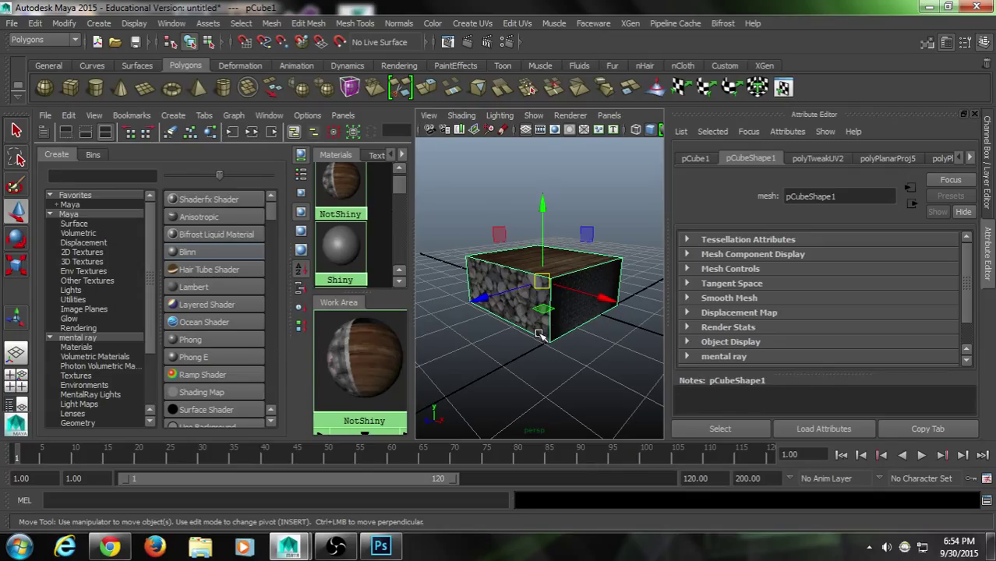
left_click(348, 246)
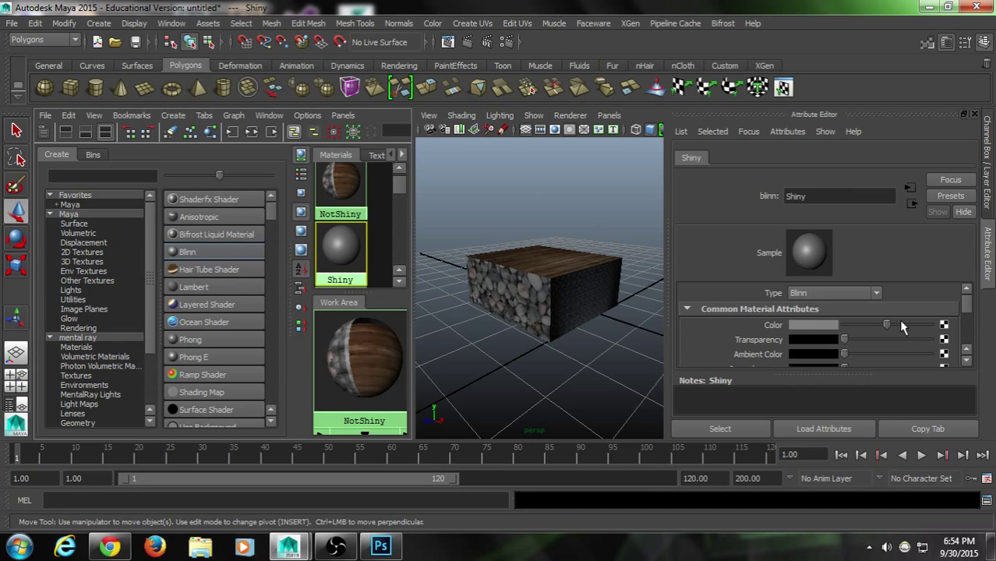
left_click(946, 327)
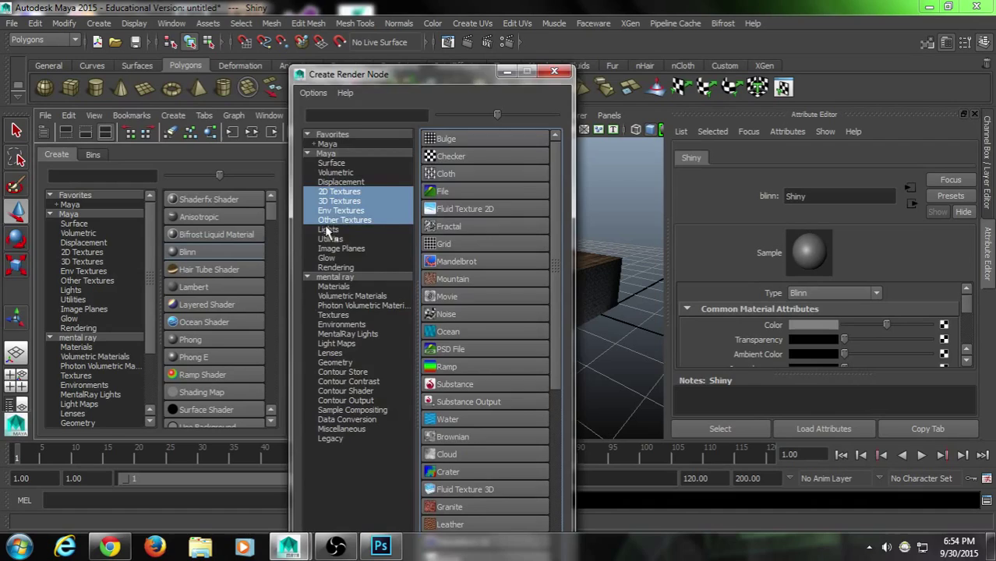
left_click(456, 188)
left_click(952, 302)
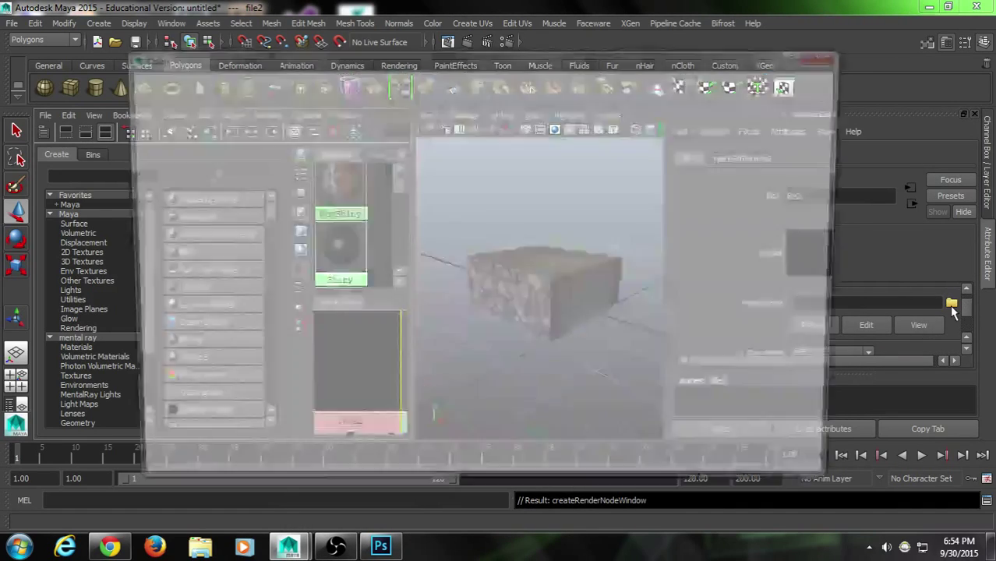
double_click(252, 140)
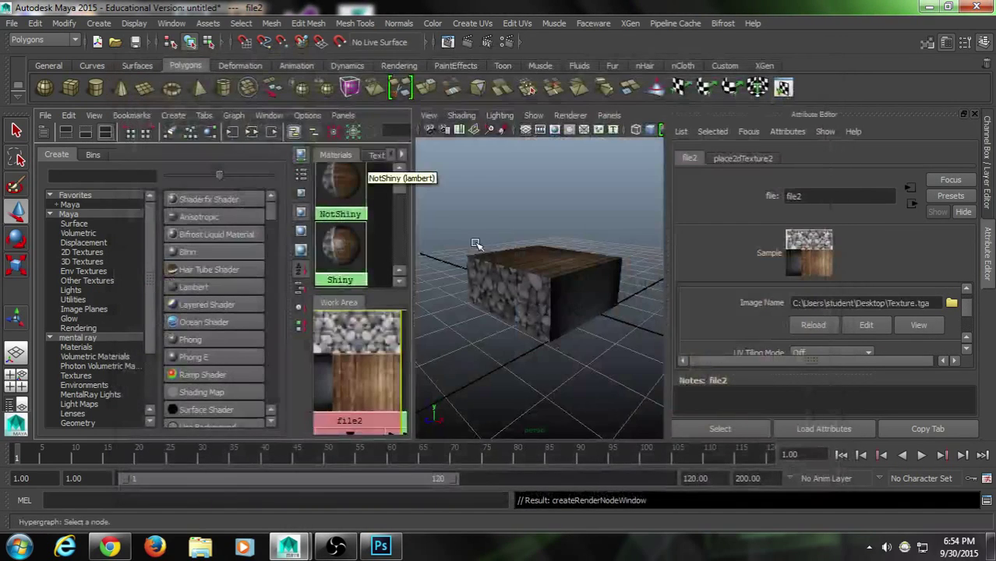
Step: Switch the cube to face selection and select its two opposite metal-textured faces
left_click(496, 295)
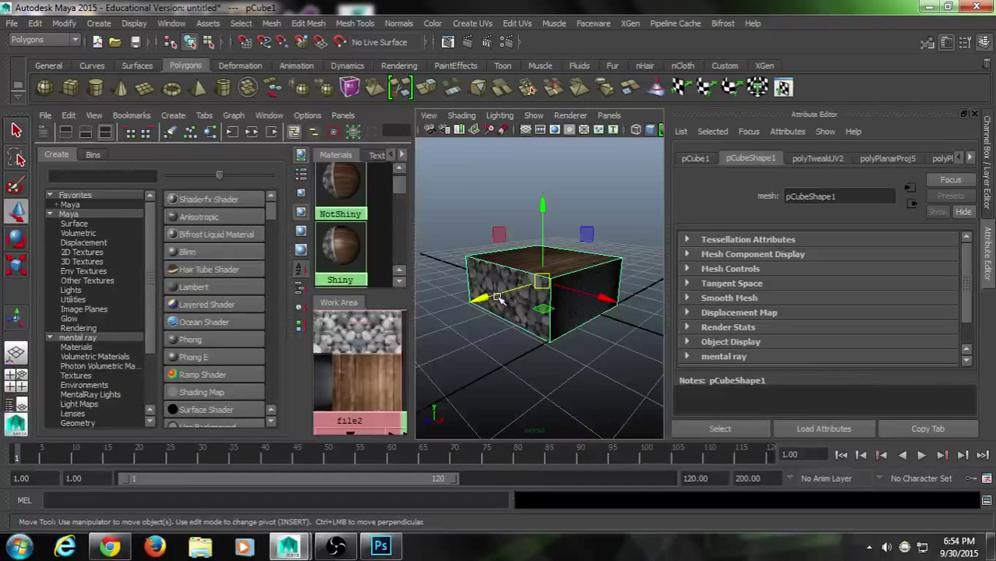
left_click_drag(556, 345, 560, 318, "alt")
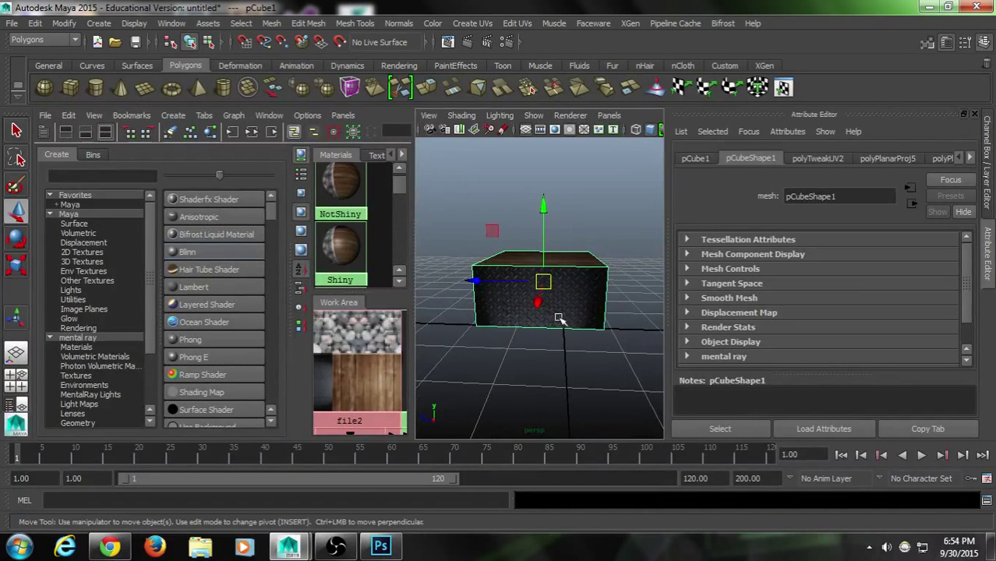
right_click(563, 310)
left_click(567, 251)
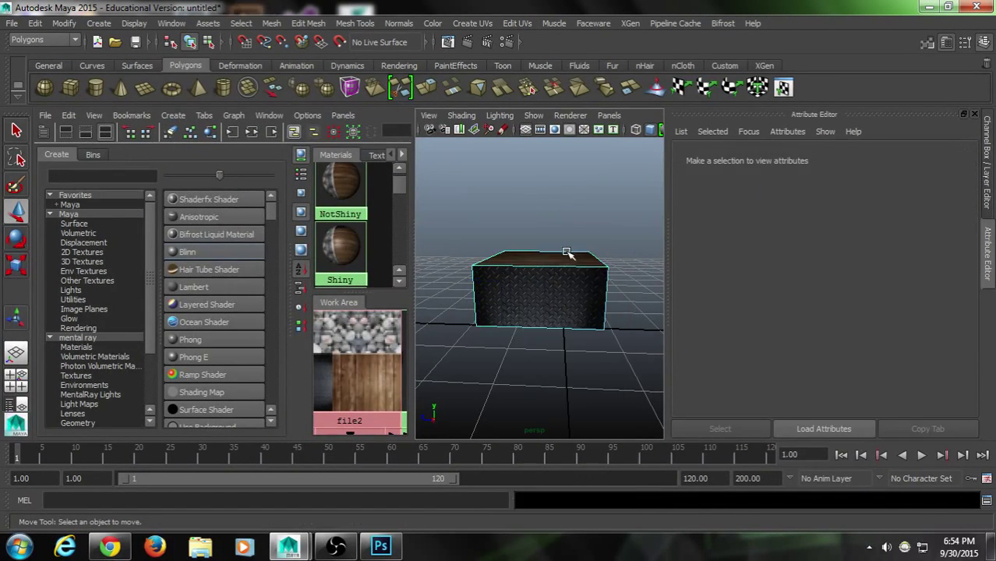
left_click(576, 301)
left_click_drag(472, 395, 479, 336, "alt")
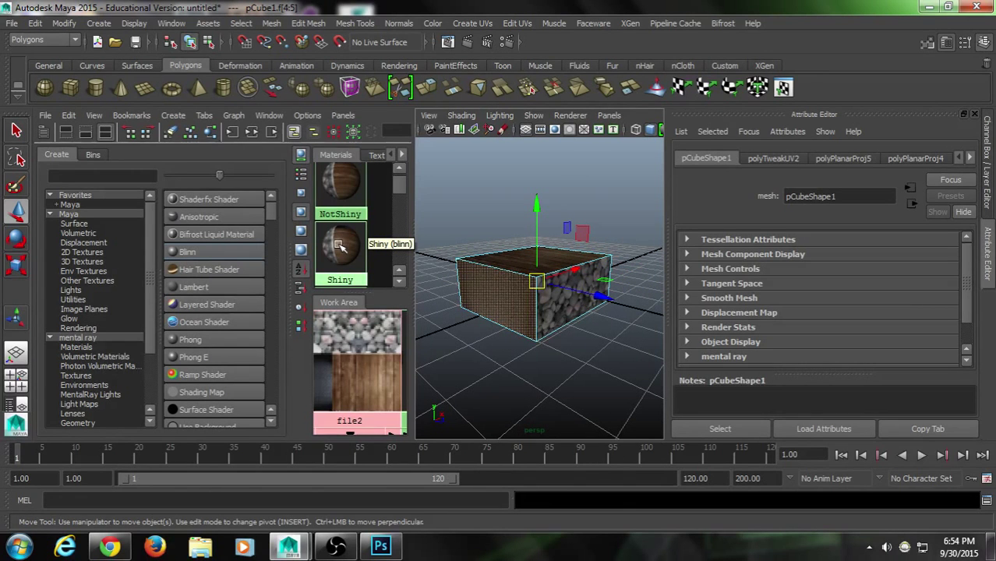
Step: Assign the Shiny material to the two selected metal faces and return the cube to object selection
middle_click_drag(343, 248, 556, 343)
left_click_drag(556, 349, 629, 349, "alt")
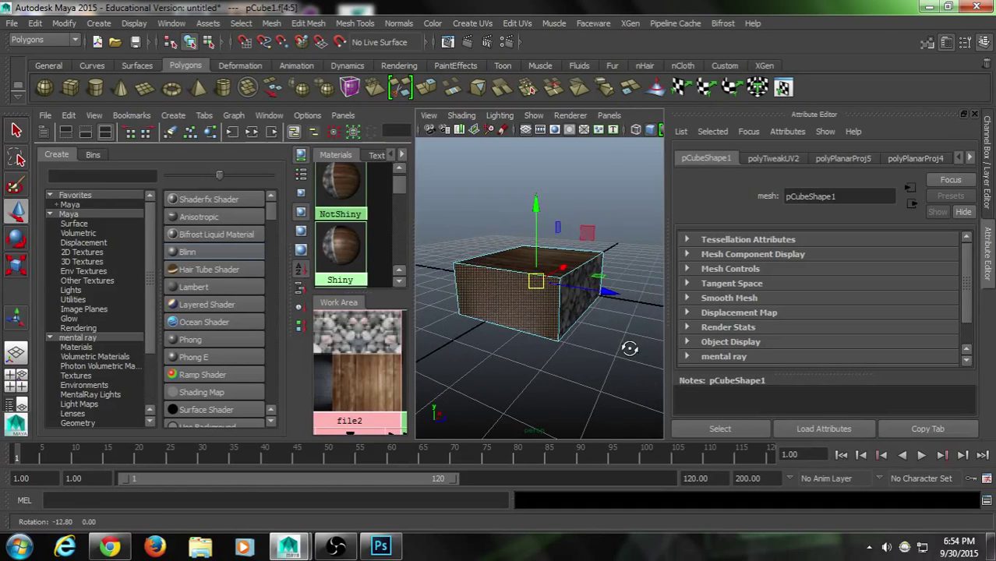
right_click_drag(340, 254, 331, 225)
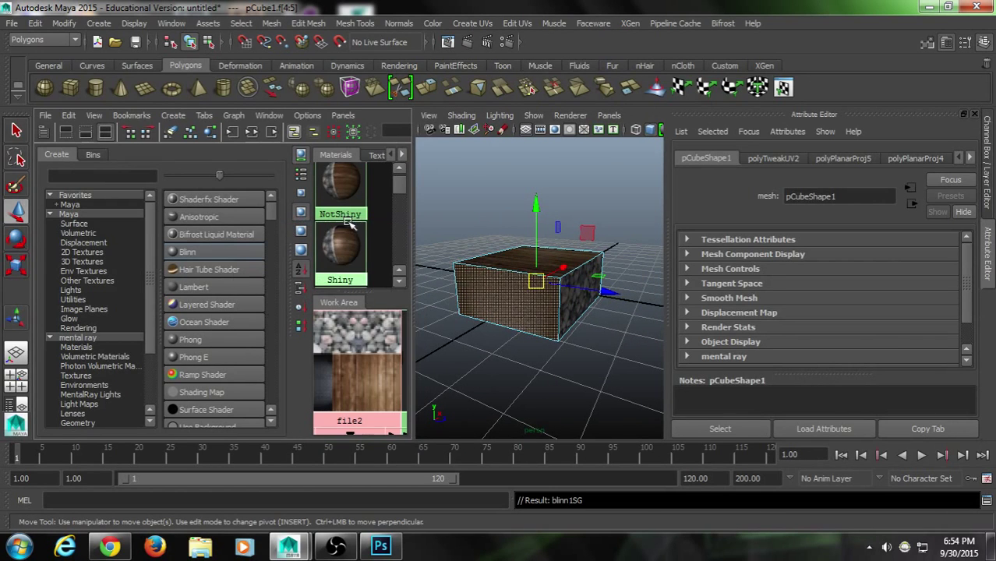
left_click(539, 352)
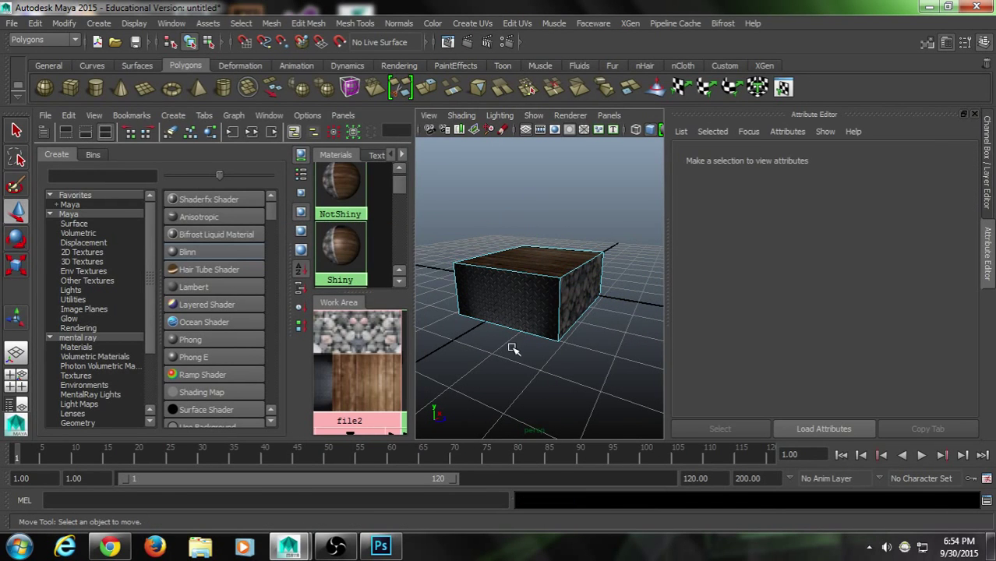
left_click(190, 42)
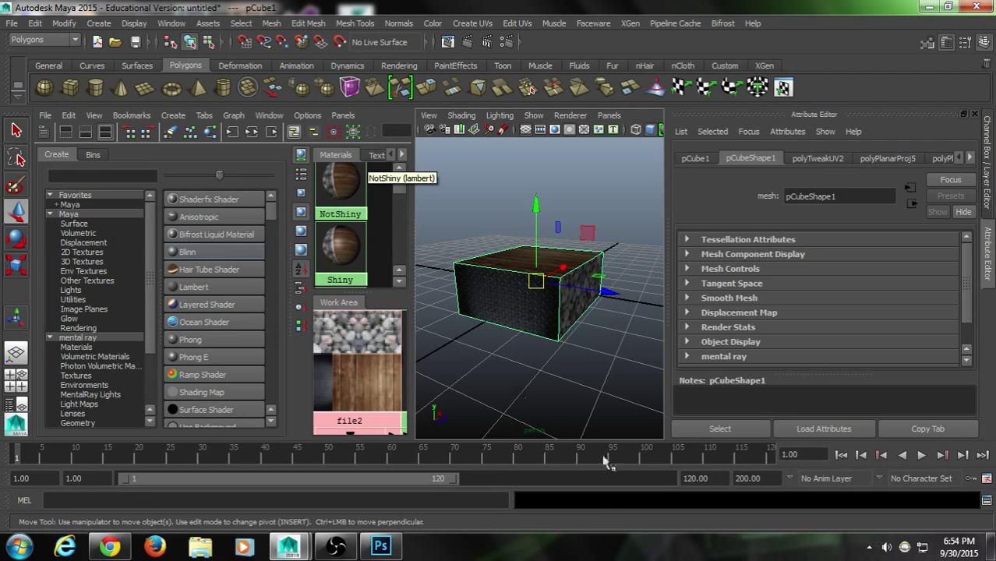
Step: Deselect the cube and inspect the shading on its metal-textured face
left_click(510, 343)
scroll(511, 343, "up", 5)
left_click_drag(578, 344, 556, 332, "alt")
left_click_drag(621, 346, 530, 292, "alt")
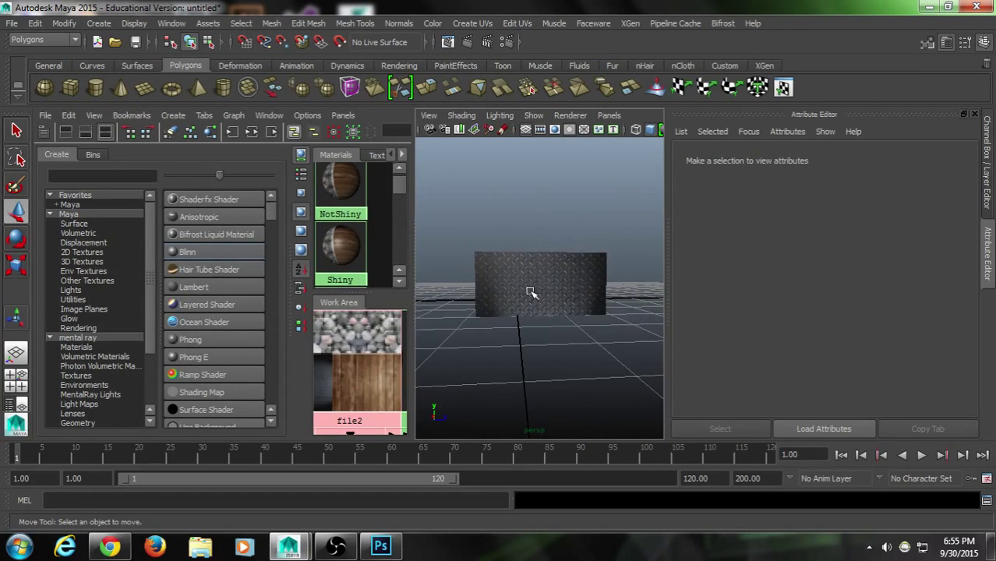
middle_click_drag(341, 247, 343, 249)
right_click(343, 250)
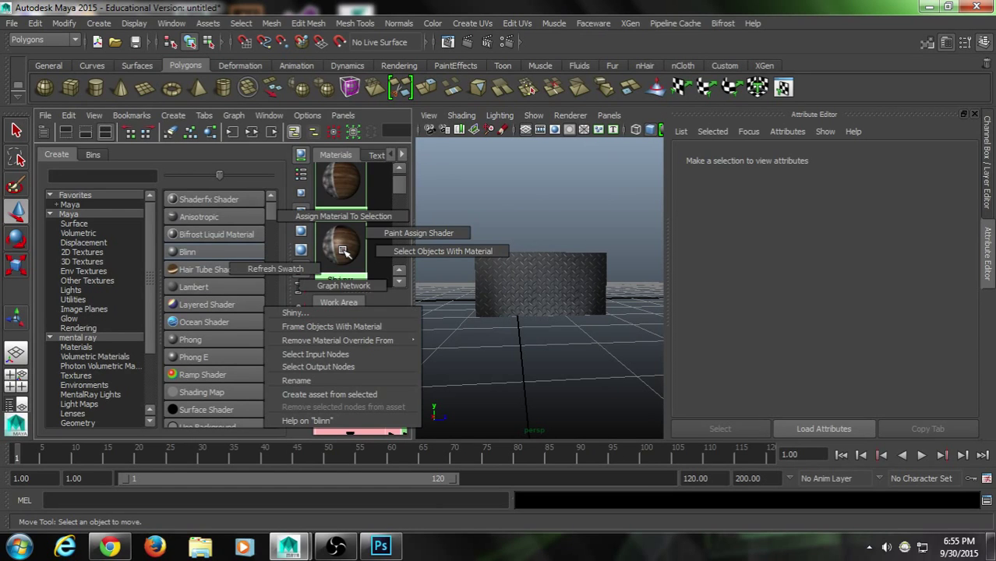
key("Escape")
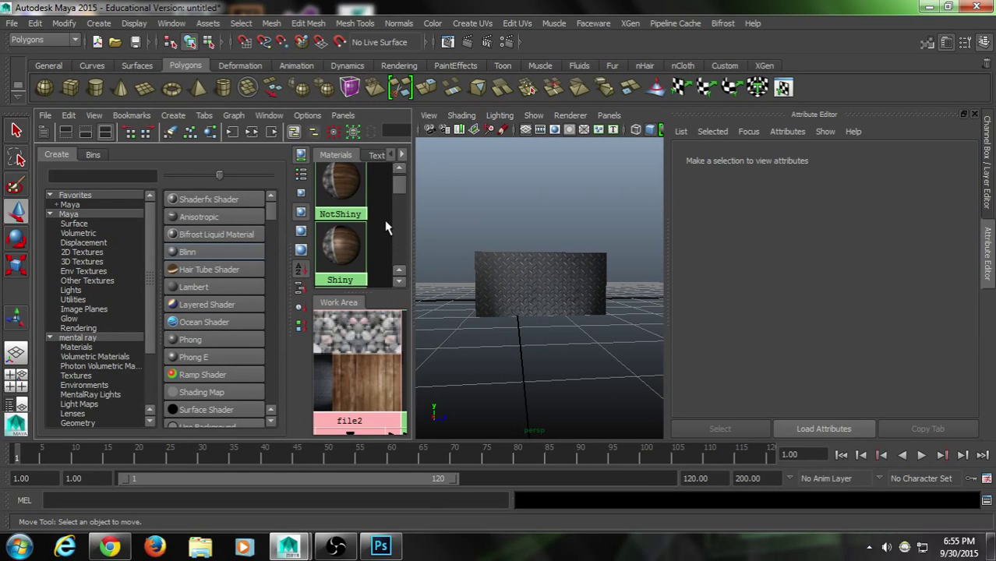
Step: Widen the Hypershade area, create a new Lambert material and name it Bumps
left_click_drag(412, 222, 483, 235)
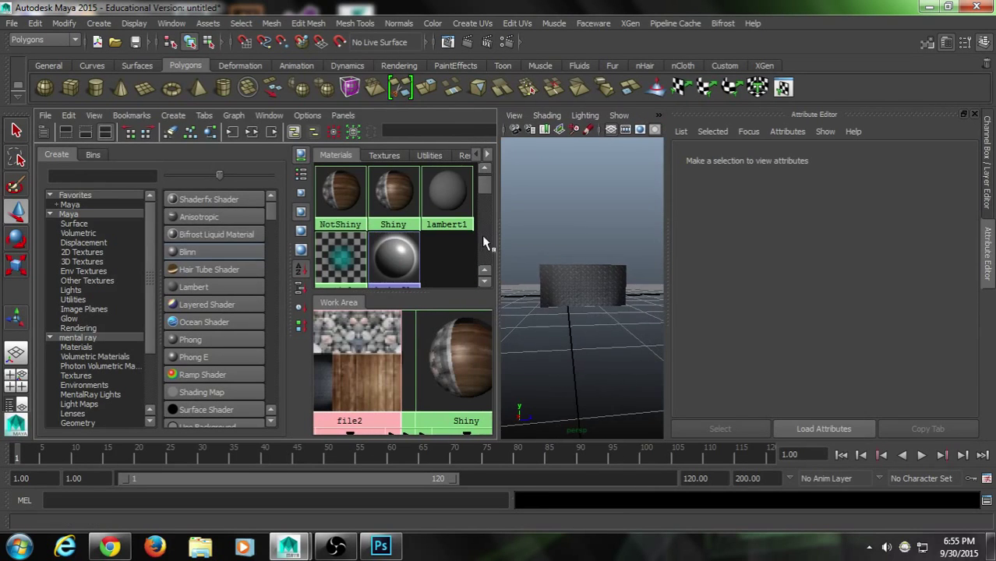
left_click(205, 287)
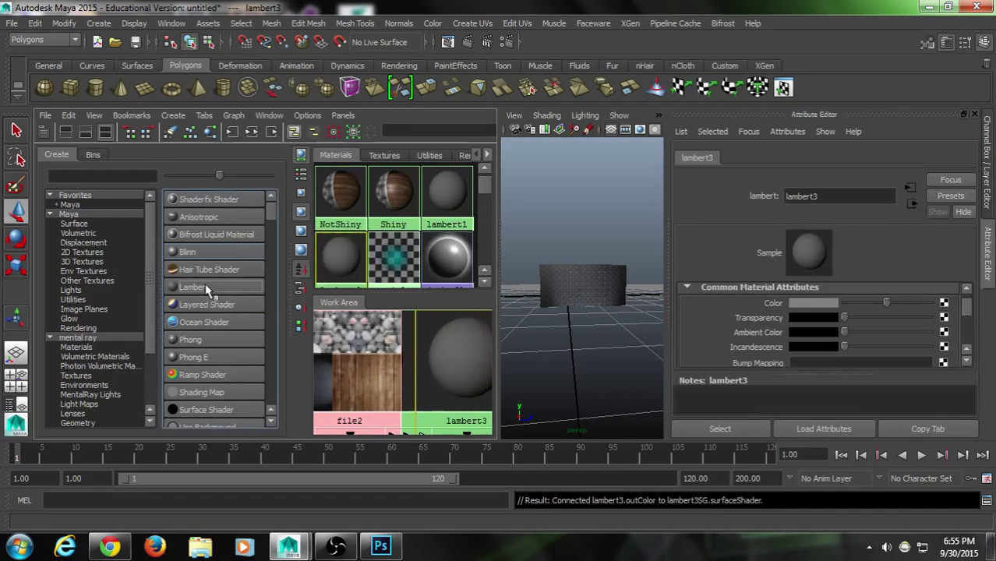
left_click(841, 197)
type("Bumps")
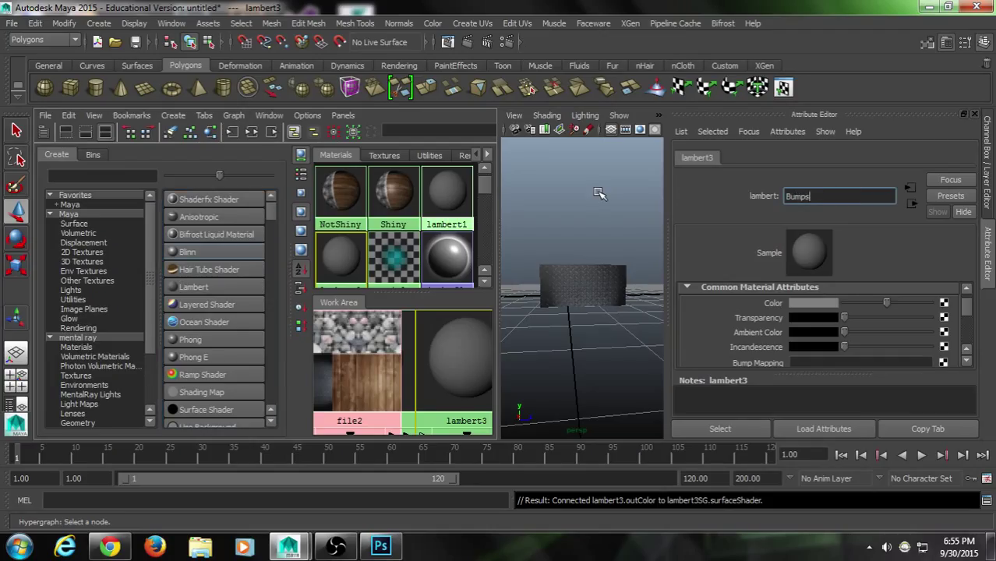
key("Return")
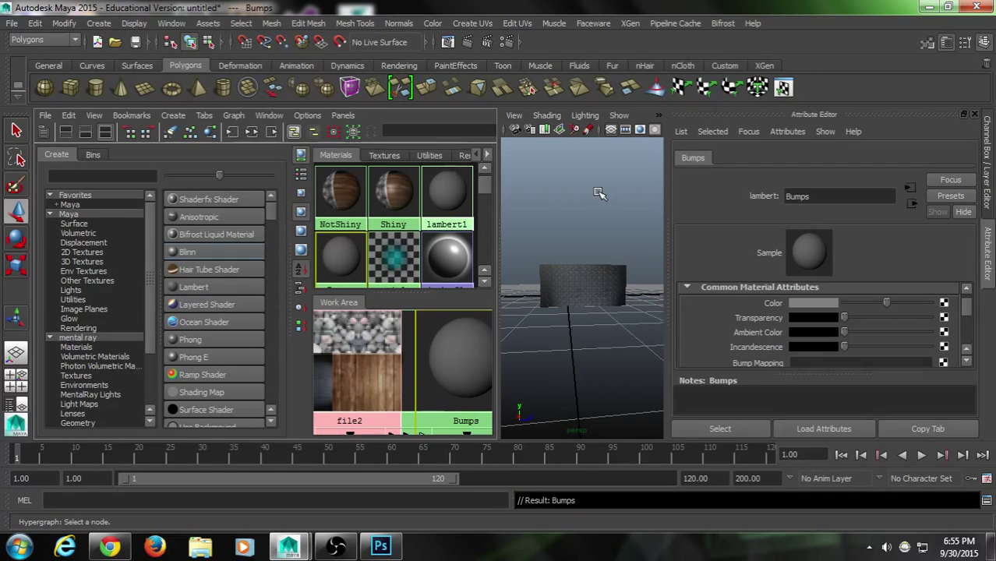
Step: Connect a File texture node to the Bumps material's Color and load Texture.tga from the Desktop into it
left_click(945, 311)
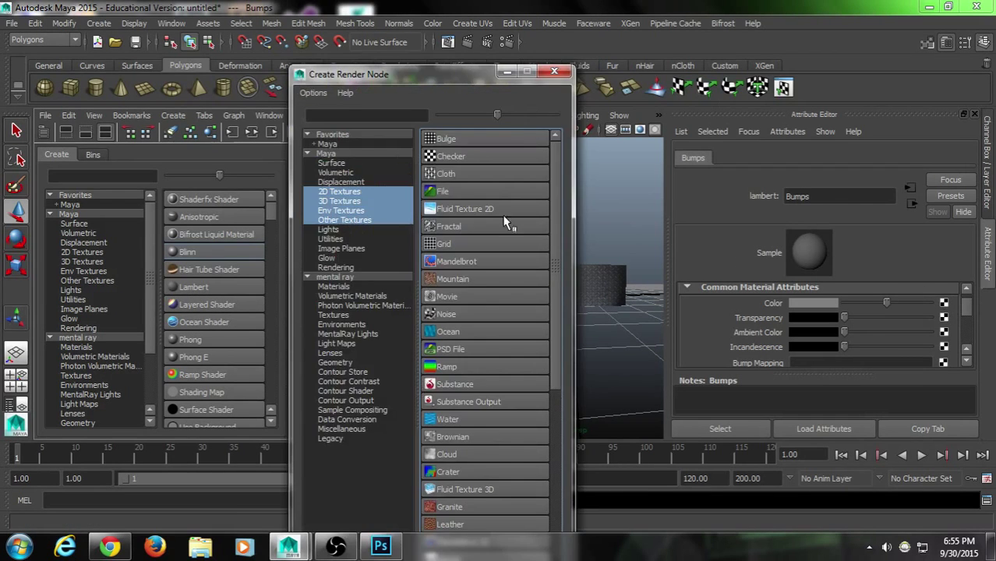
left_click(460, 201)
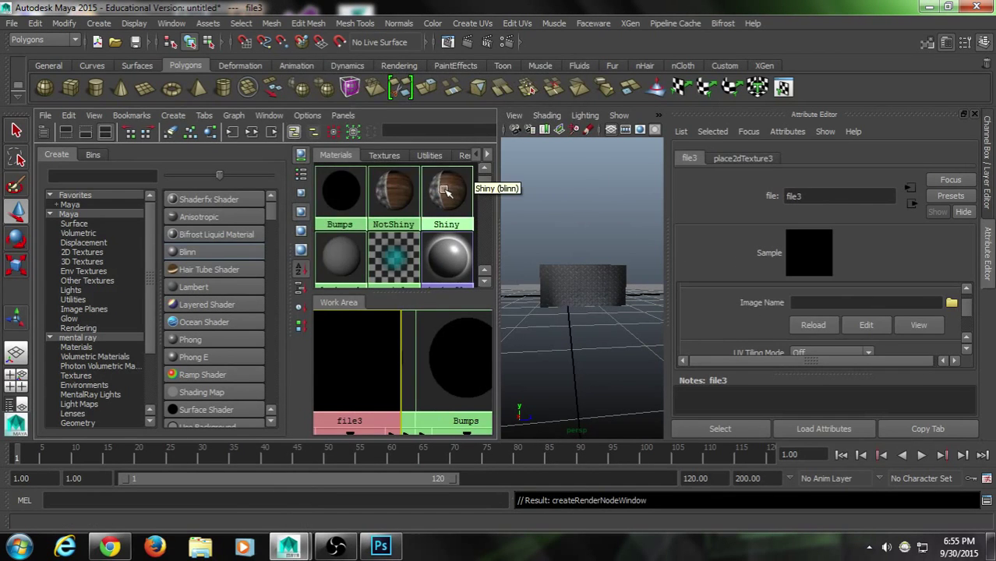
left_click(952, 303)
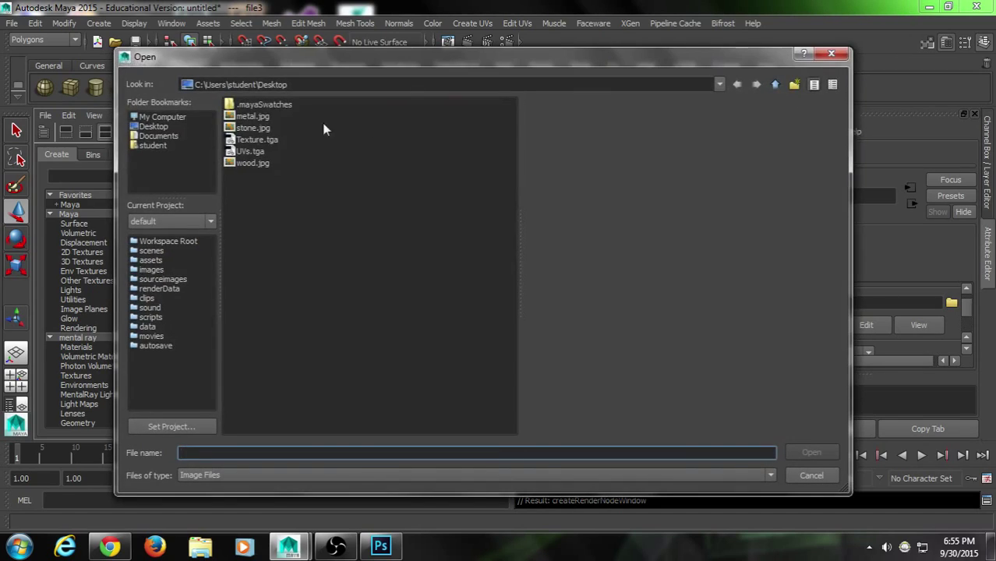
double_click(256, 141)
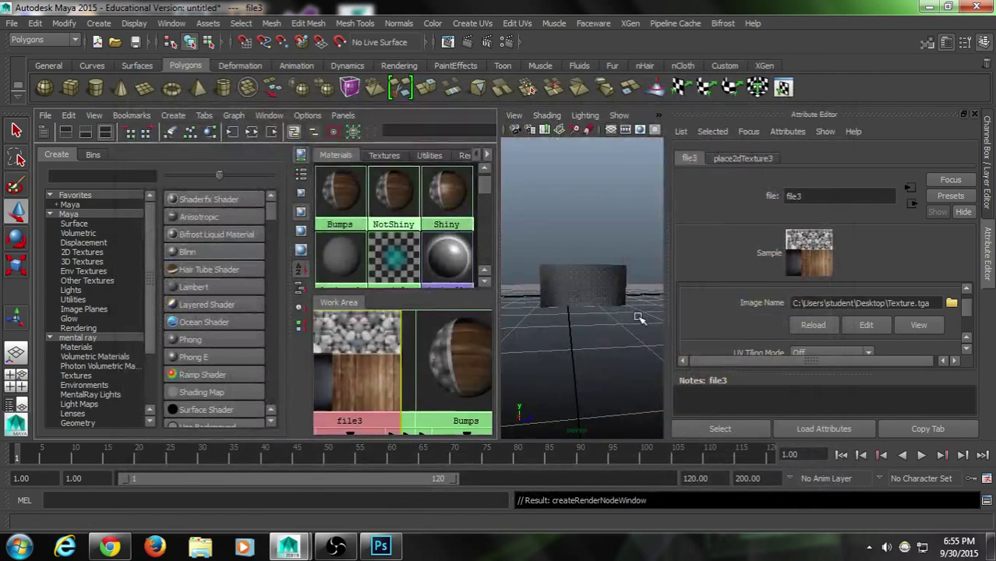
Step: Examine the stone-textured side of the cube up close and from a distance
left_click_drag(621, 334, 973, 299, "alt")
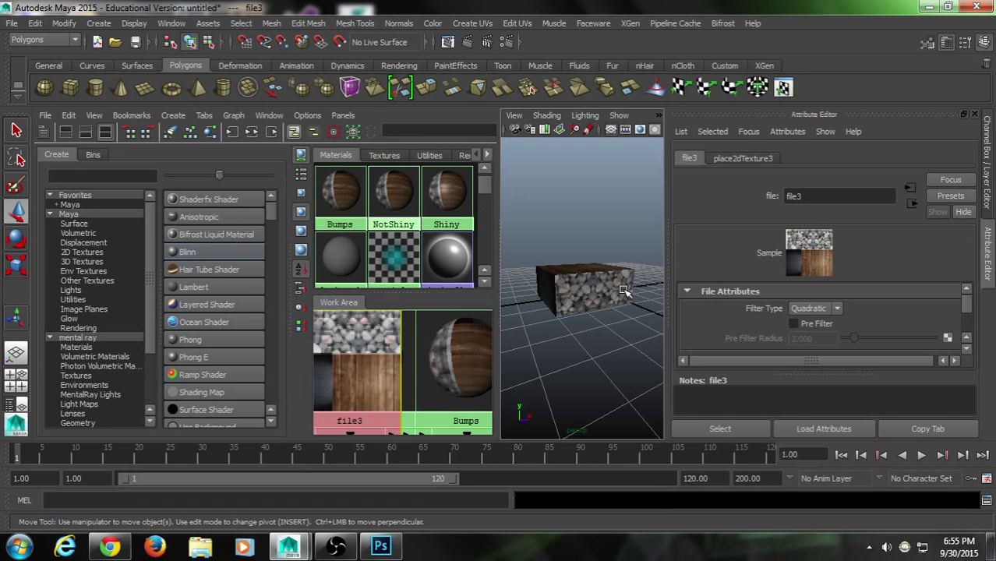
left_click_drag(624, 291, 605, 305, "alt")
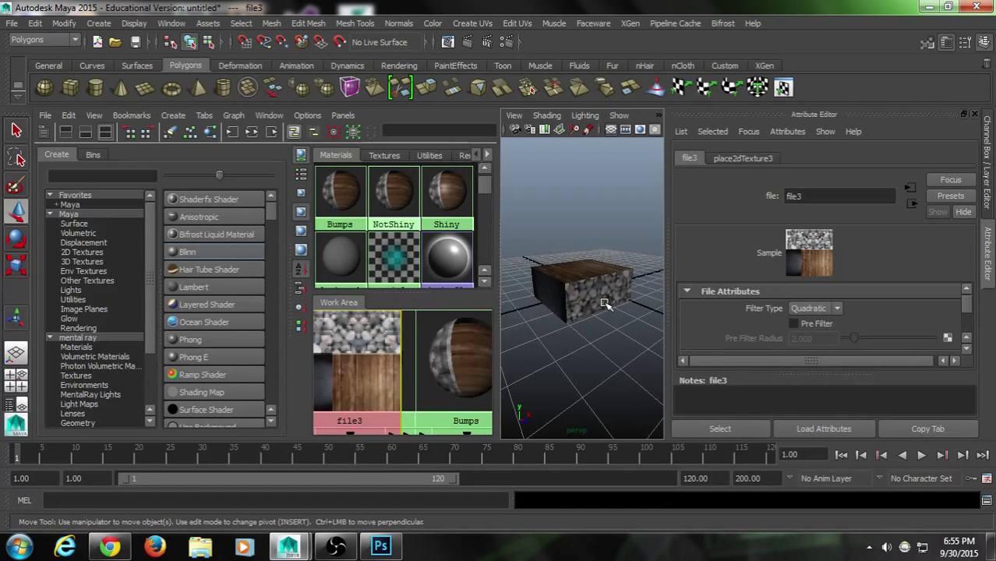
scroll(601, 304, "up", 5)
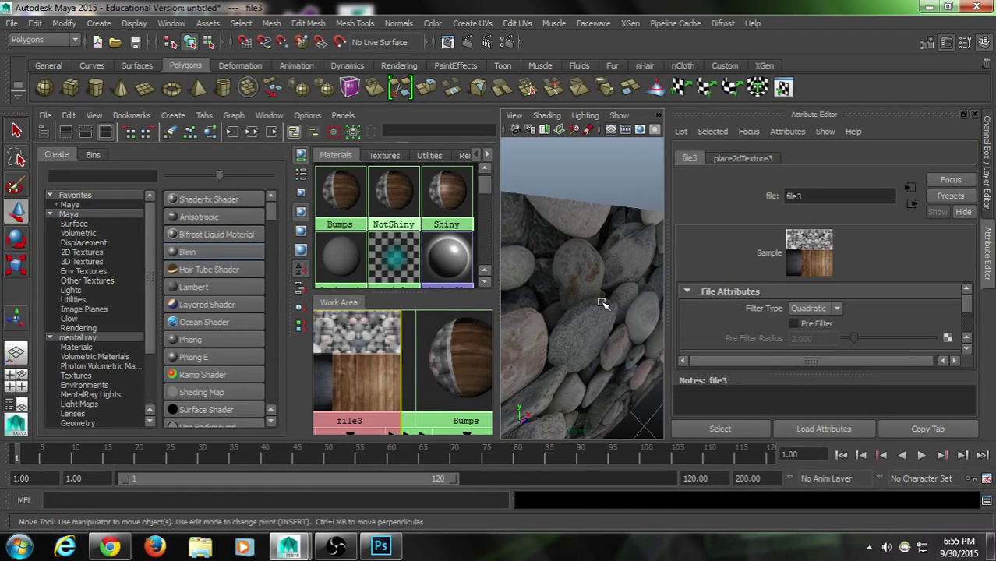
scroll(601, 303, "down", 8)
scroll(601, 304, "up", 4)
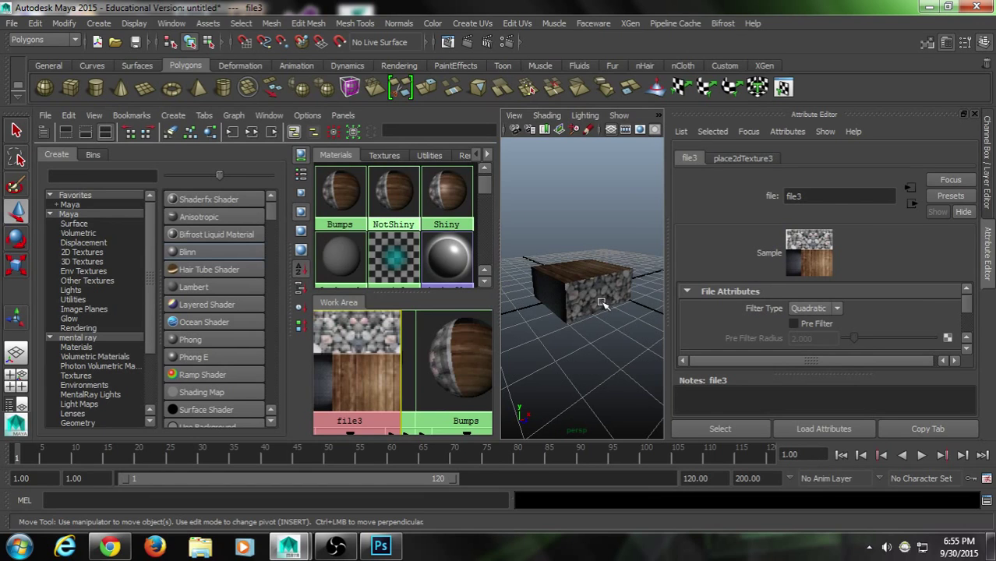
left_click(725, 161)
left_click(691, 164)
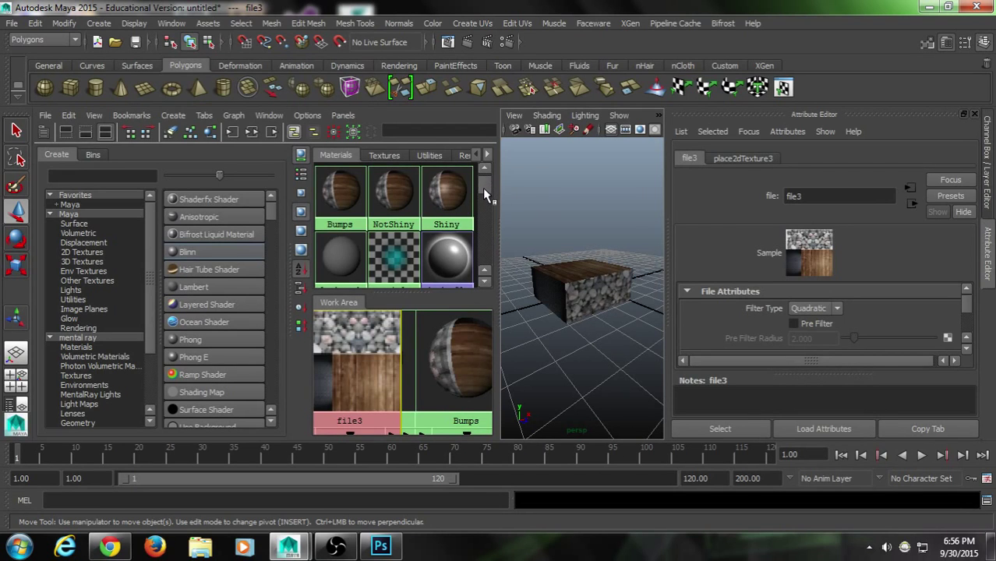
Step: Try smaller and larger swatch sizes for the material list and return to medium swatches
left_click(300, 193)
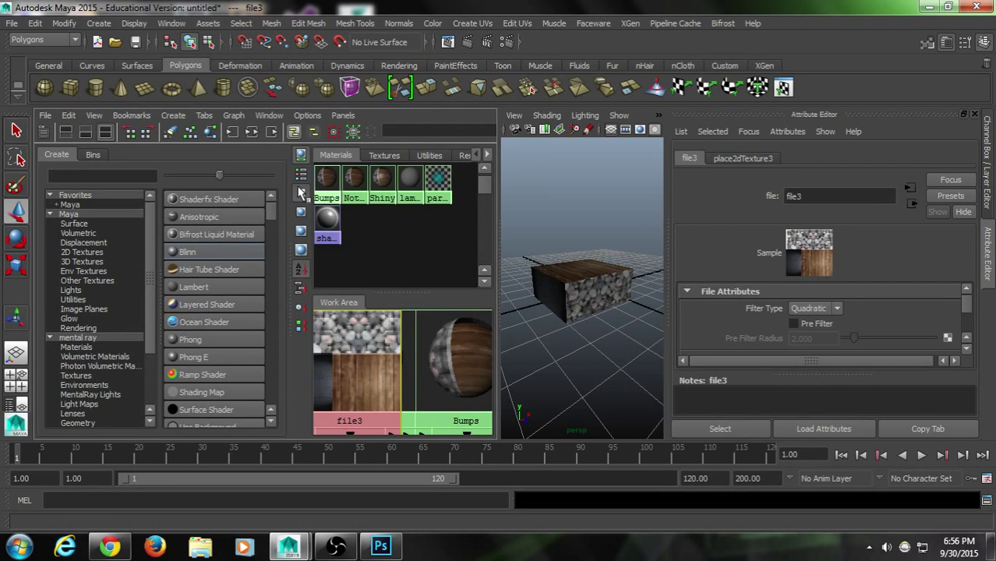
left_click(301, 211)
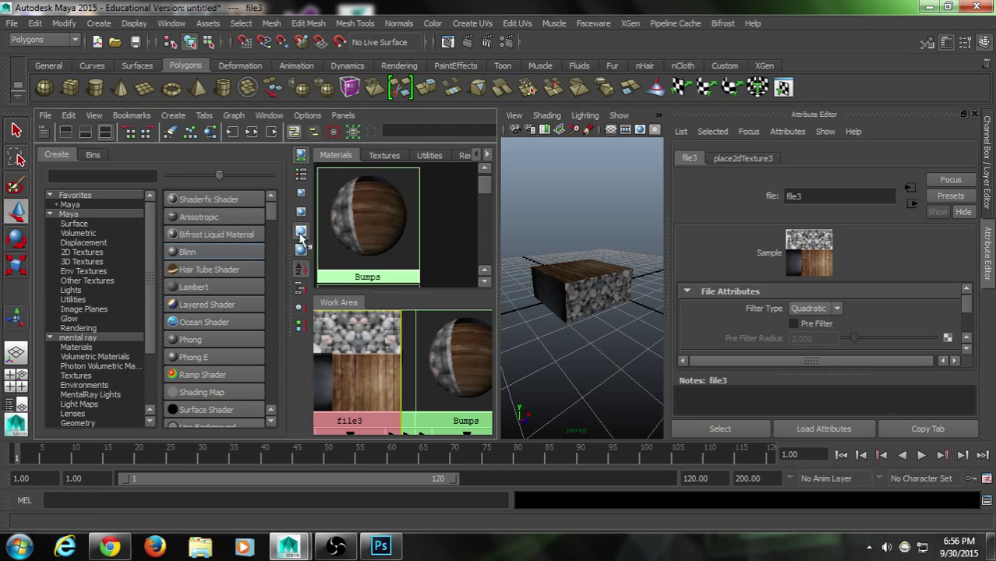
left_click(301, 231)
left_click(301, 212)
left_click(301, 193)
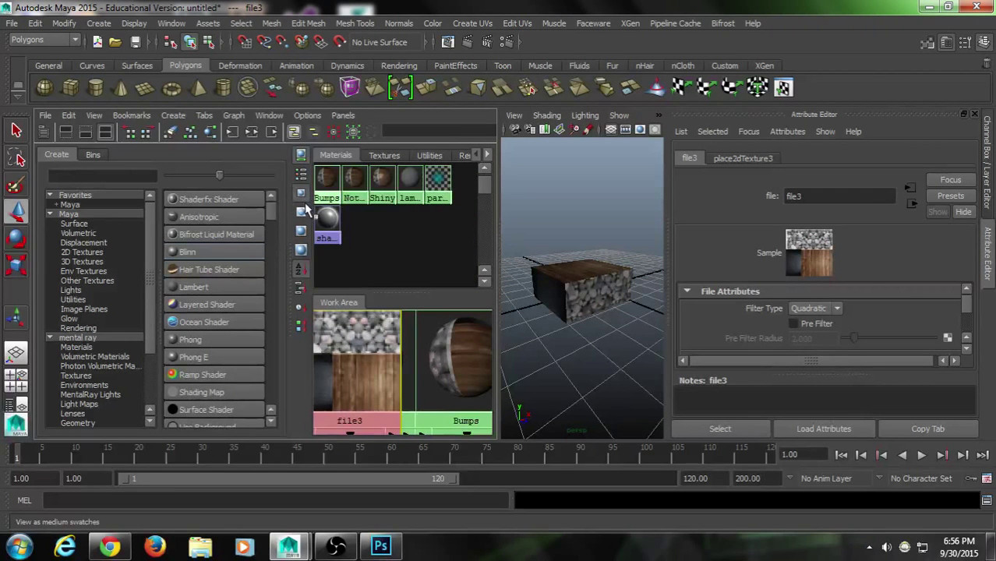
left_click(301, 211)
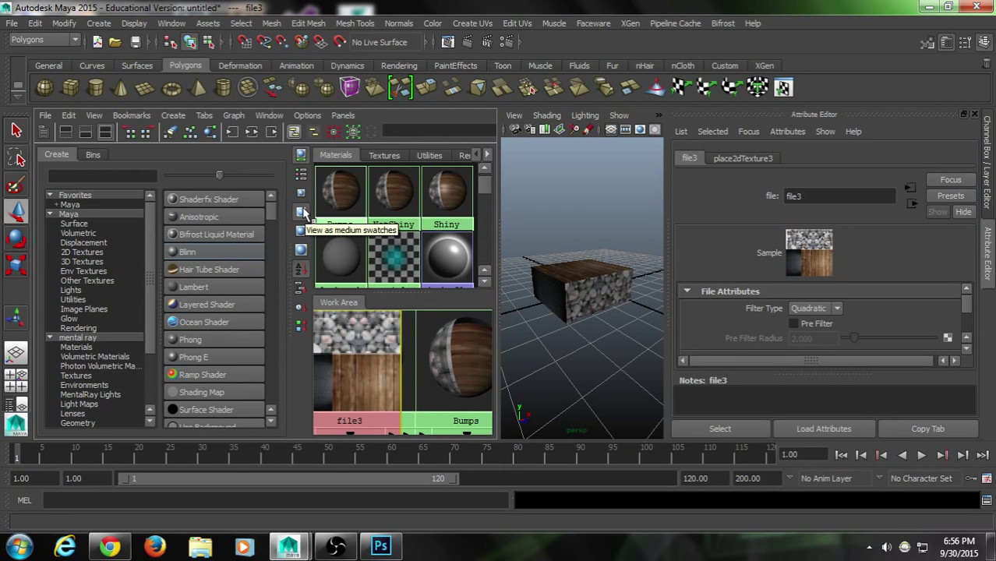
Step: Connect a File texture node to the Bump Mapping attribute of the Bumps material
left_click(347, 206)
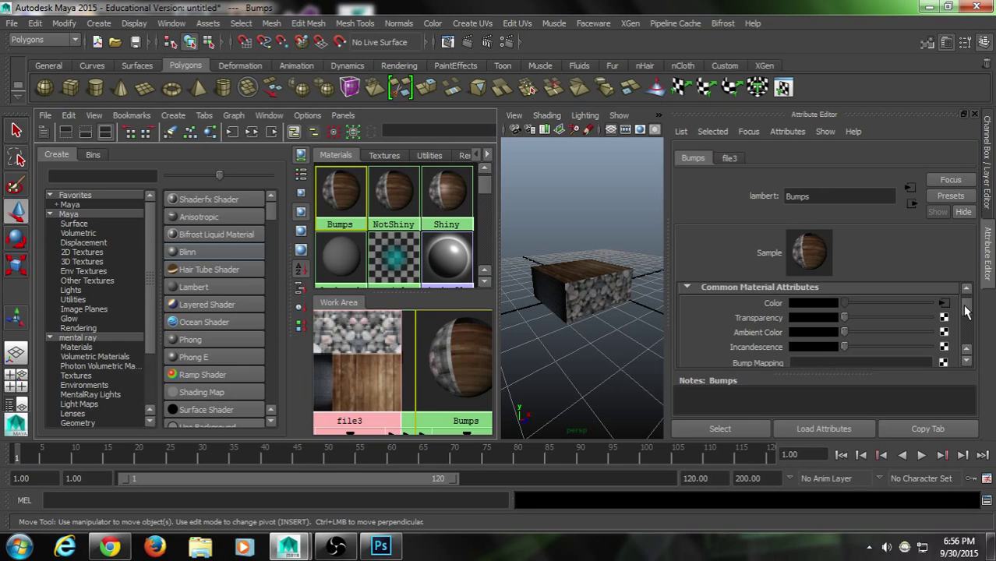
mouse_move(965, 310)
left_mouse_down()
mouse_move(972, 336)
mouse_move(972, 316)
left_mouse_up()
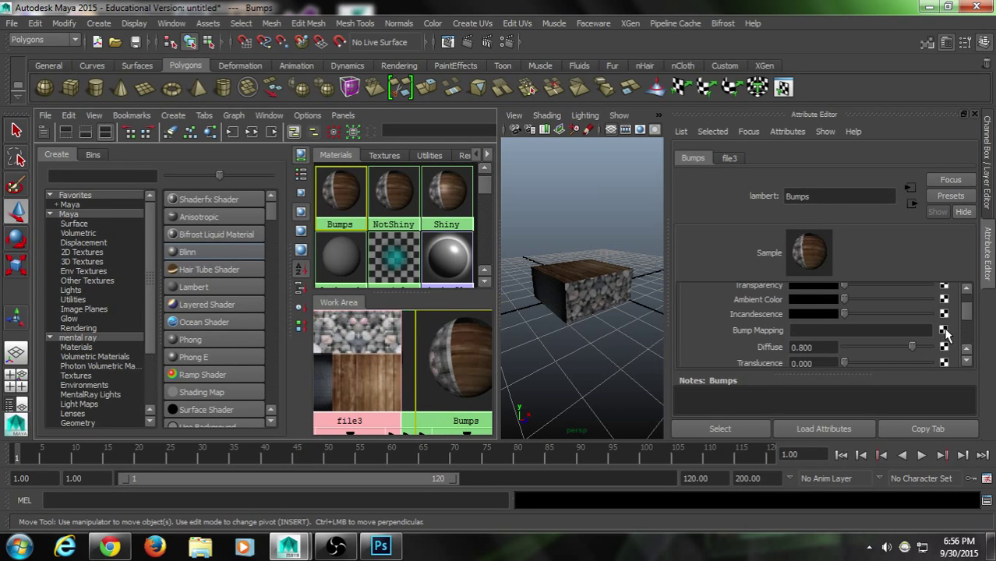
left_click(944, 331)
left_click(508, 192)
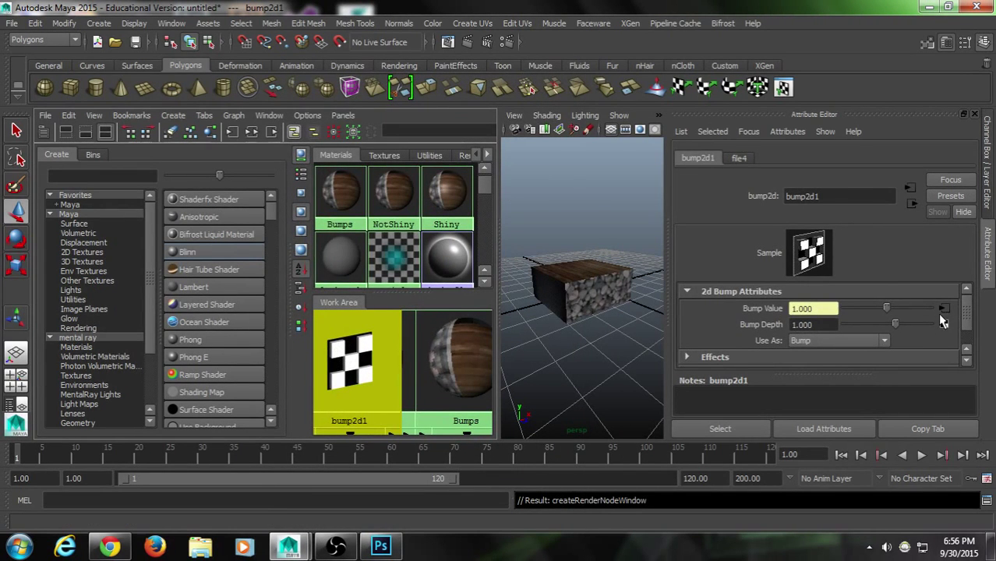
Step: Switch the cube to face selection, select its stone-textured faces and assign the Bumps material to them
scroll(590, 313, "down", 5)
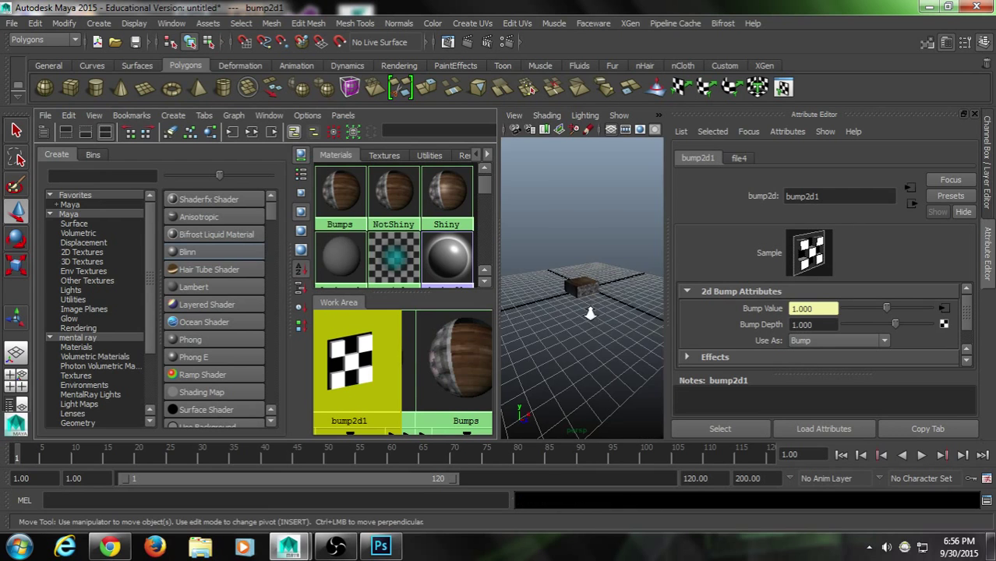
scroll(590, 313, "up", 5)
left_click(587, 308)
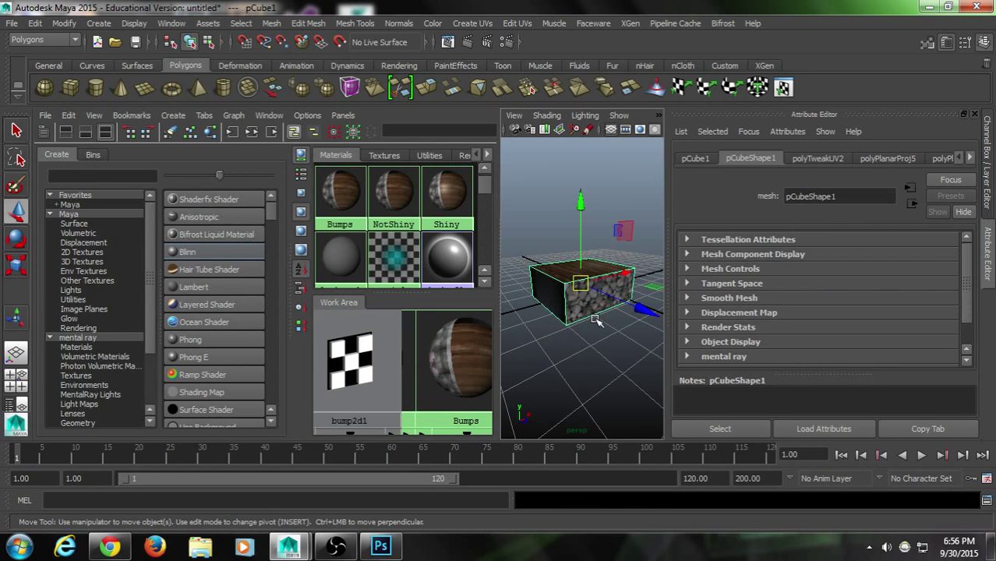
right_click_drag(590, 311, 591, 253)
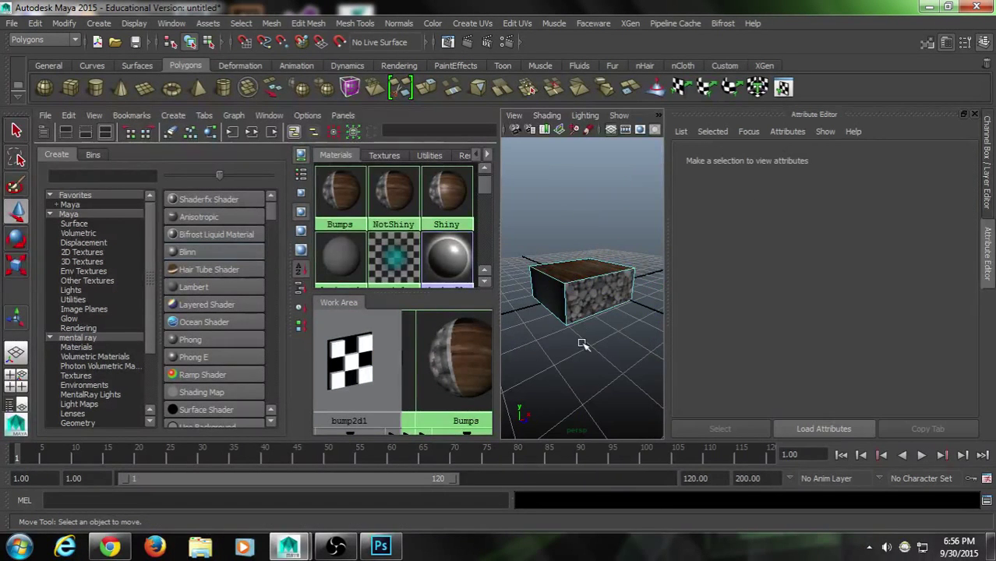
left_click(569, 309)
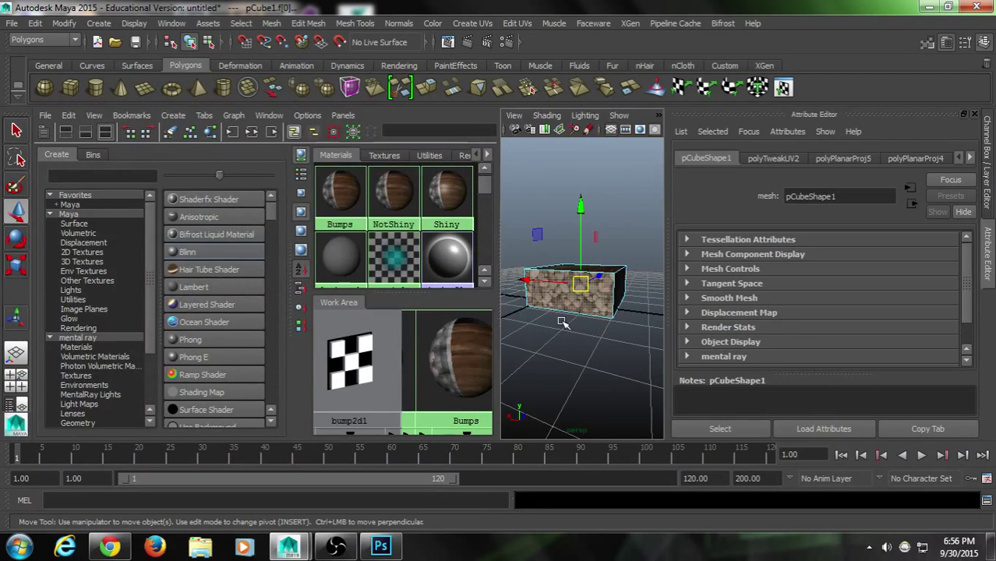
right_click_drag(394, 191, 343, 166)
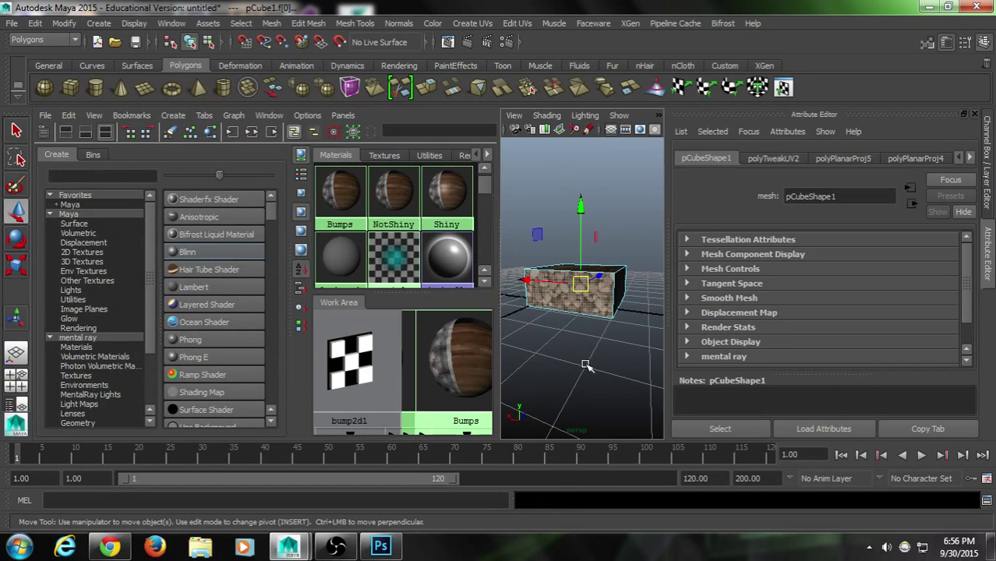
Step: Inspect the cube's stone-textured side, return to object selection and deselect the cube
left_click(647, 358)
scroll(649, 352, "up", 8)
scroll(649, 352, "down", 6)
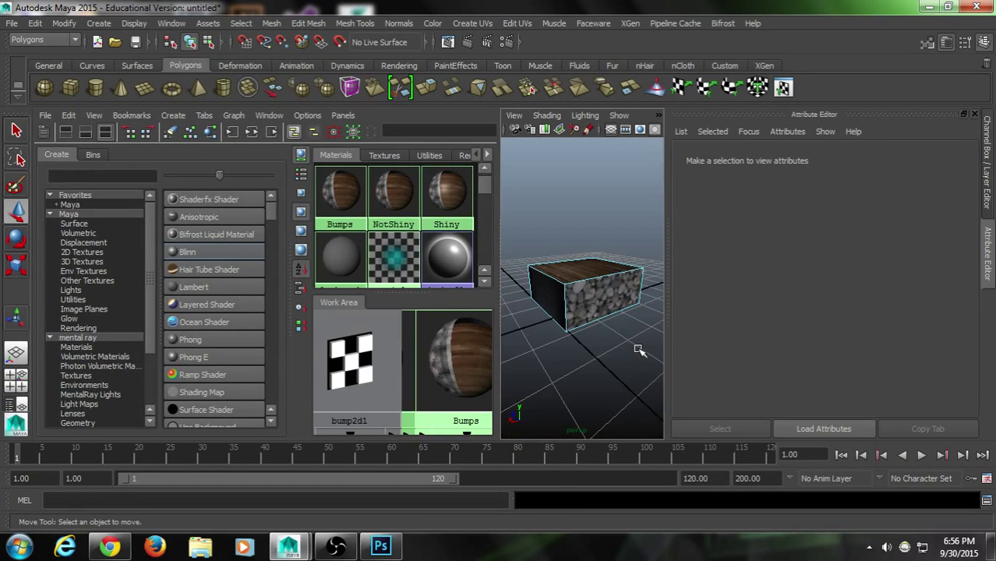
left_click_drag(637, 350, 577, 324, "alt")
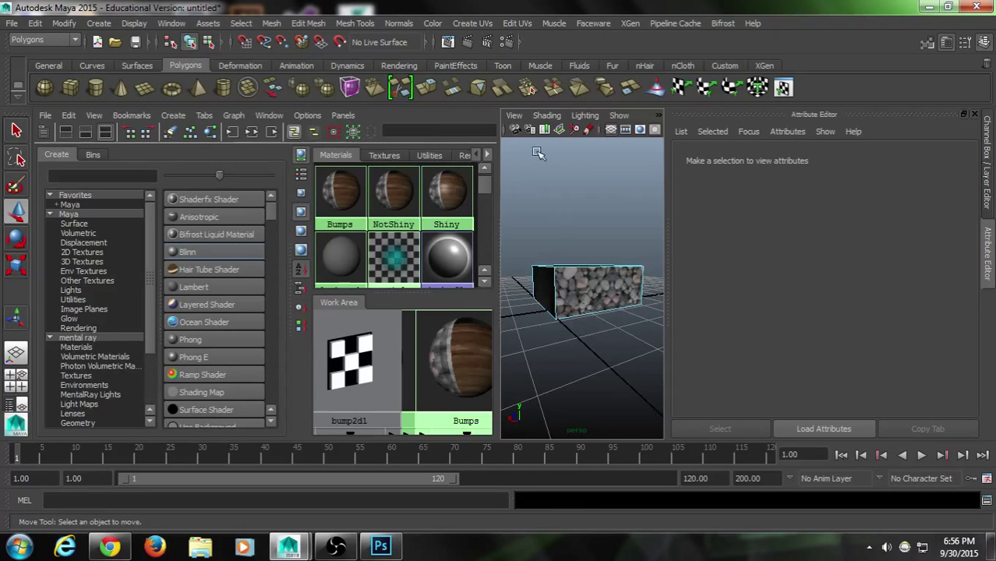
left_click(189, 41)
left_click(581, 368)
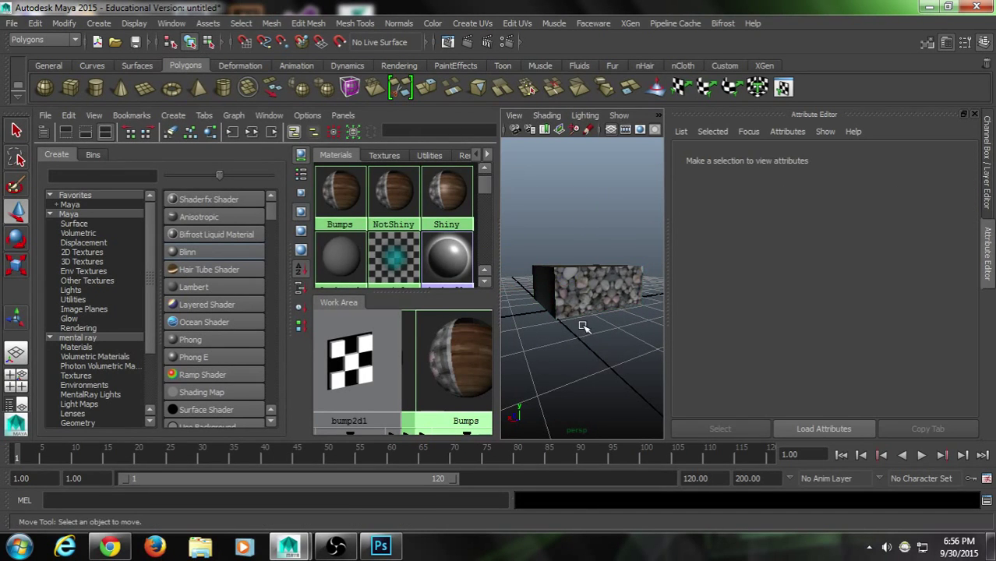
Step: Examine the cube's stone side up close and in the enlarged perspective view
scroll(589, 345, "up", 8)
scroll(584, 344, "down", 8)
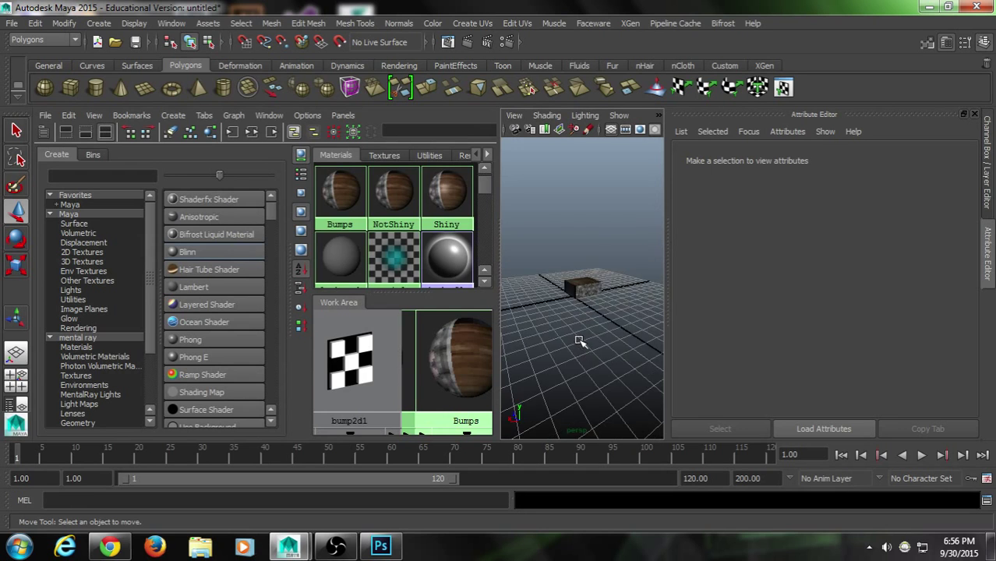
scroll(559, 318, "up", 7)
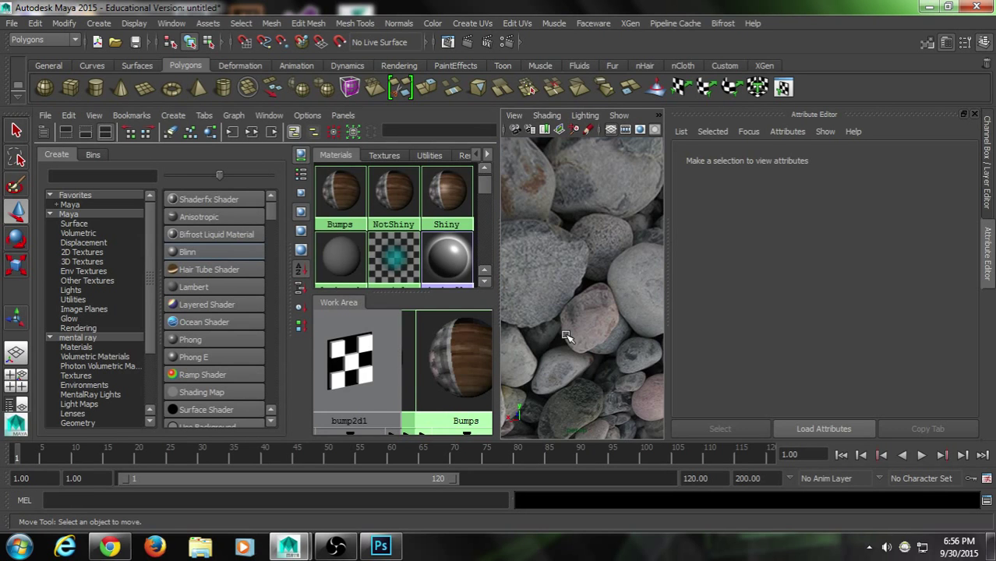
scroll(567, 337, "down", 8)
key("space")
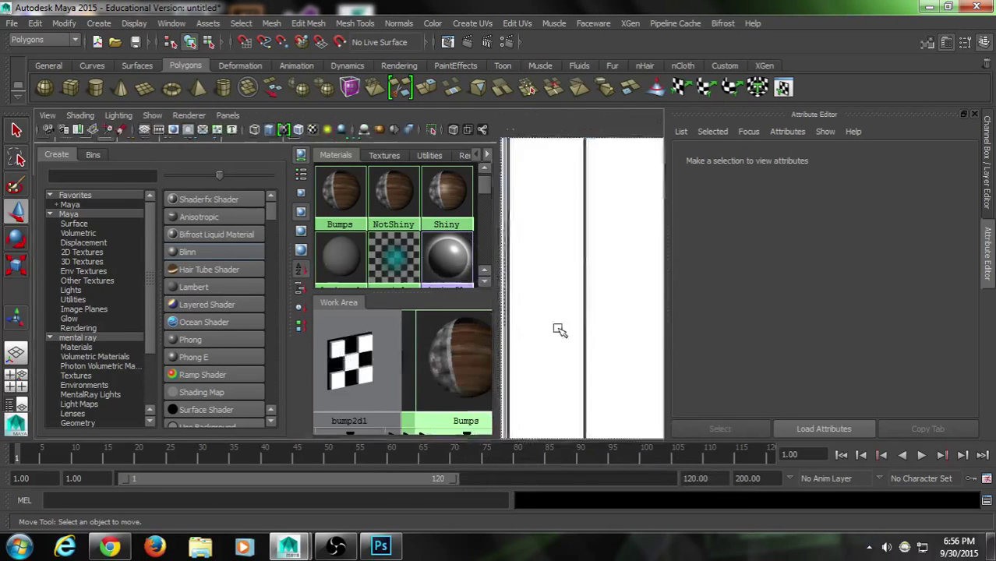
left_click_drag(391, 311, 420, 310, "alt")
key("space")
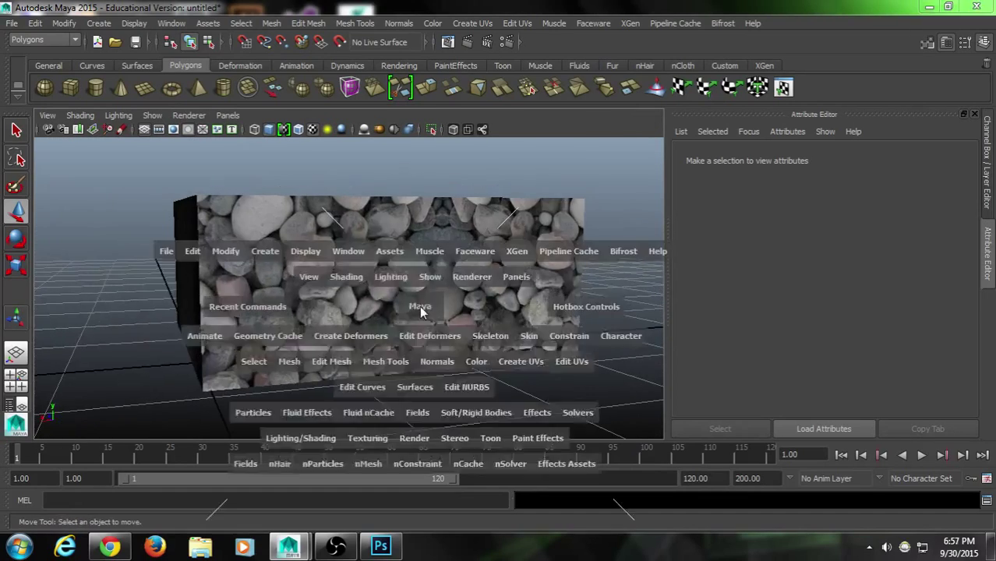
Step: Open the file node connected to the Bumps material's Bump Mapping and review its file attributes
left_click(341, 191)
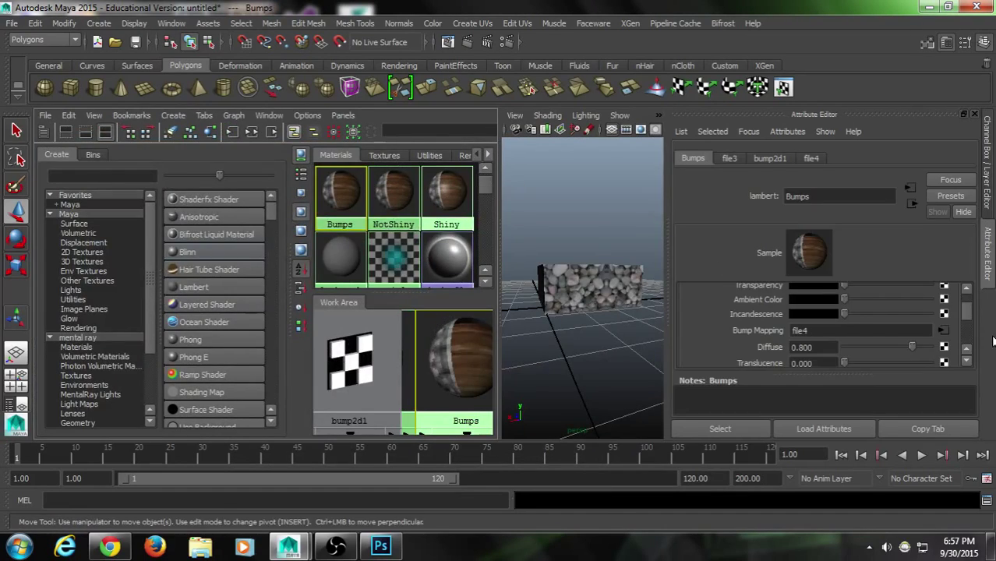
left_click(944, 331)
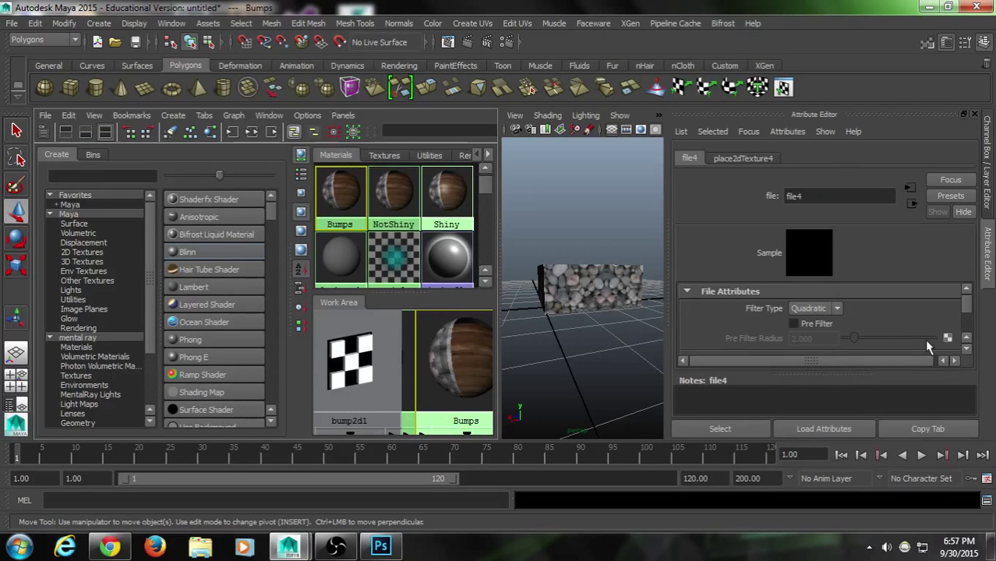
scroll(928, 347, "down", 3)
scroll(932, 339, "up", 1)
scroll(933, 328, "down", 5)
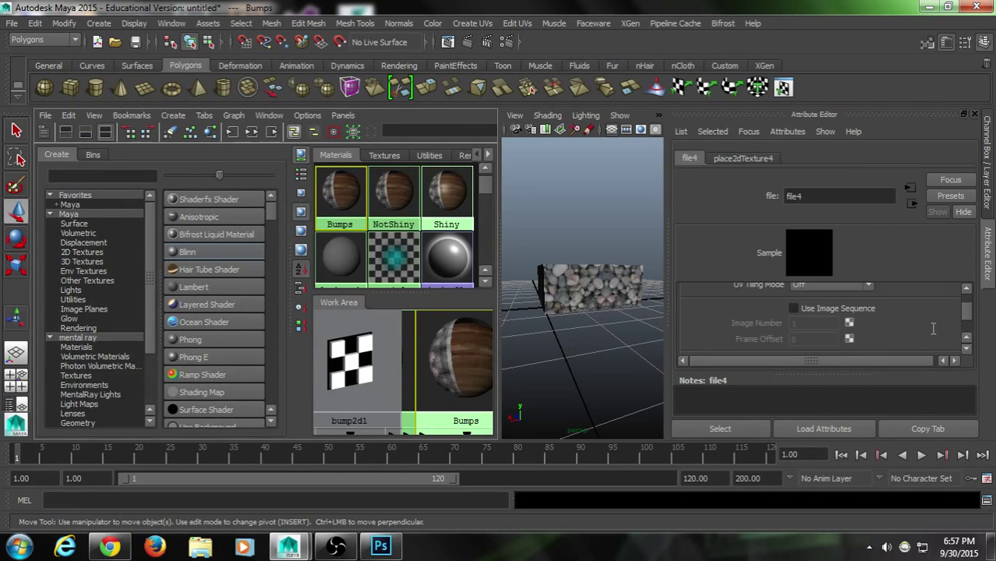
scroll(935, 335, "up", 3)
scroll(934, 334, "up", 4)
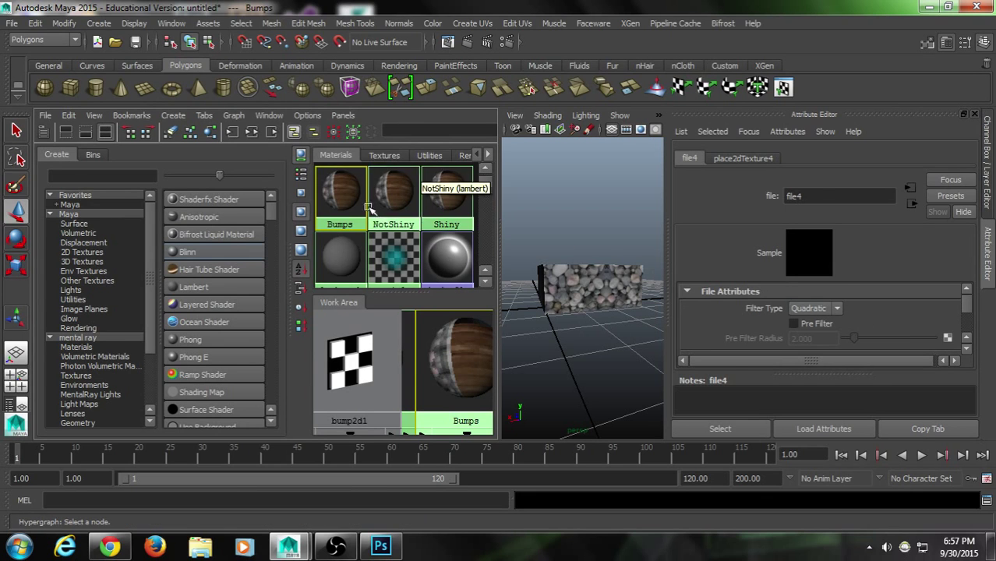
Step: Load Texture.tga from the Desktop as the image of the file node driving the Bumps material's Bump Mapping
left_click(343, 195)
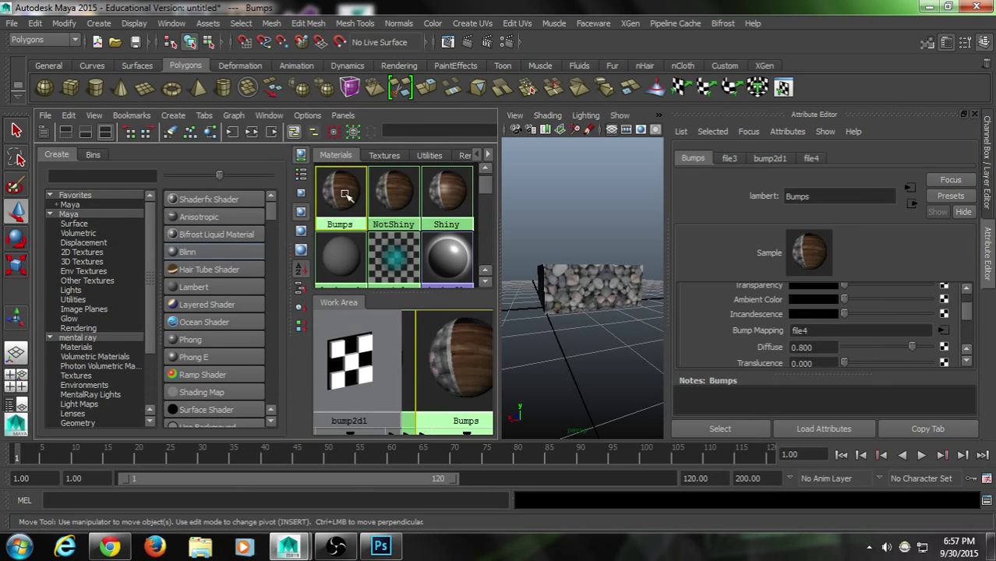
left_click(944, 332)
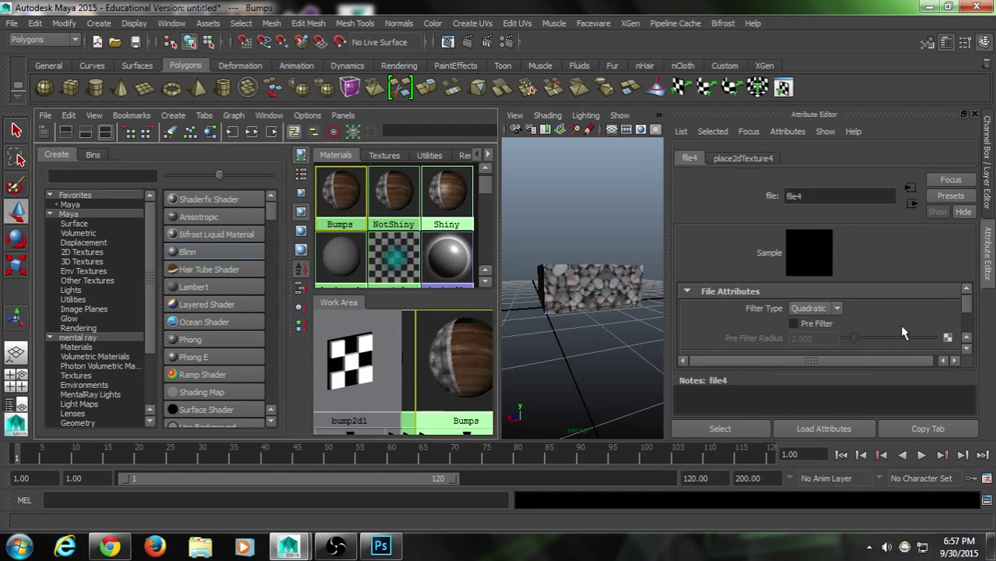
scroll(902, 333, "down", 3)
scroll(902, 333, "up", 1)
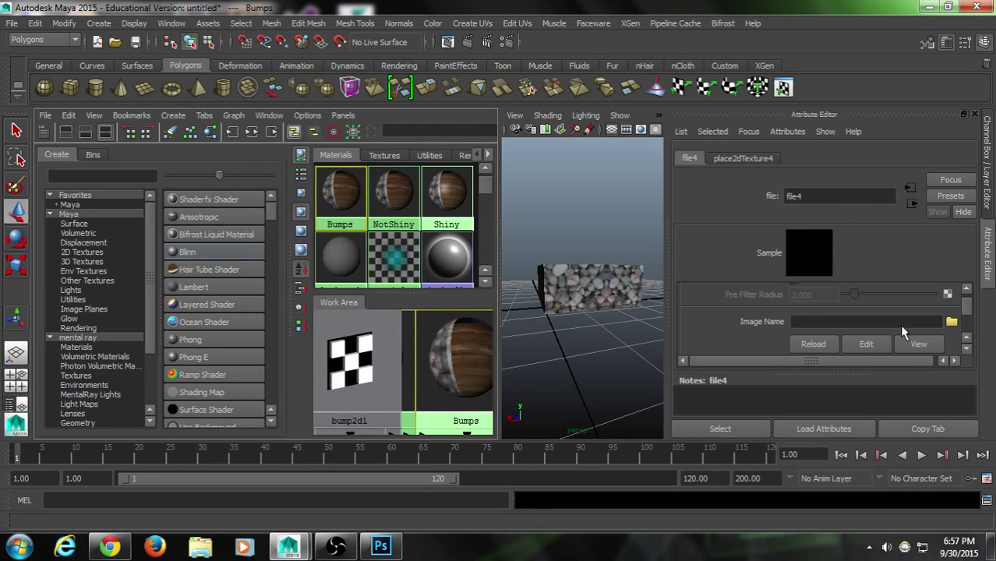
left_click(952, 324)
double_click(267, 135)
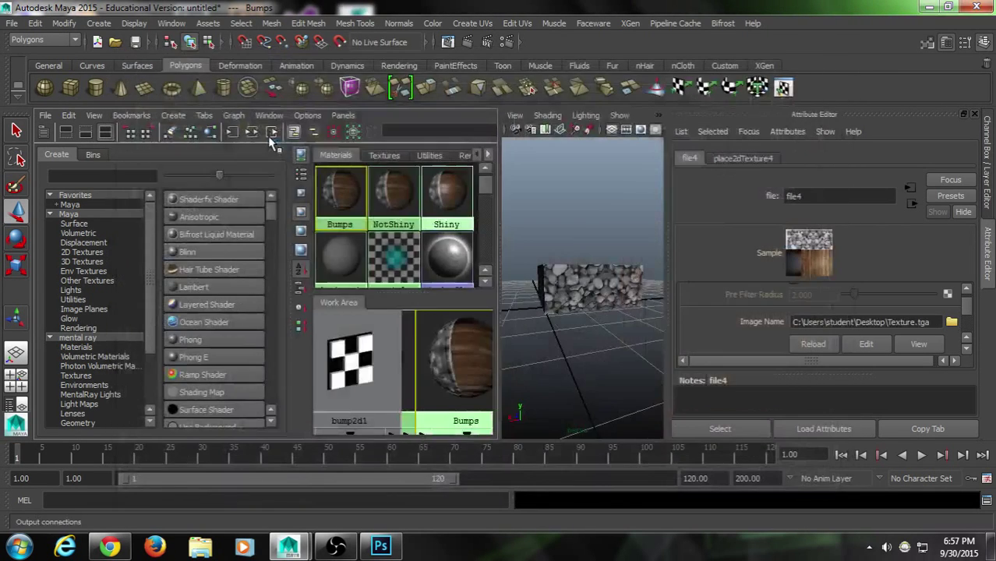
Step: Inspect the bump effect on the cube's stone sides and review the attributes of the bump file node
left_click_drag(569, 312, 624, 290, "alt")
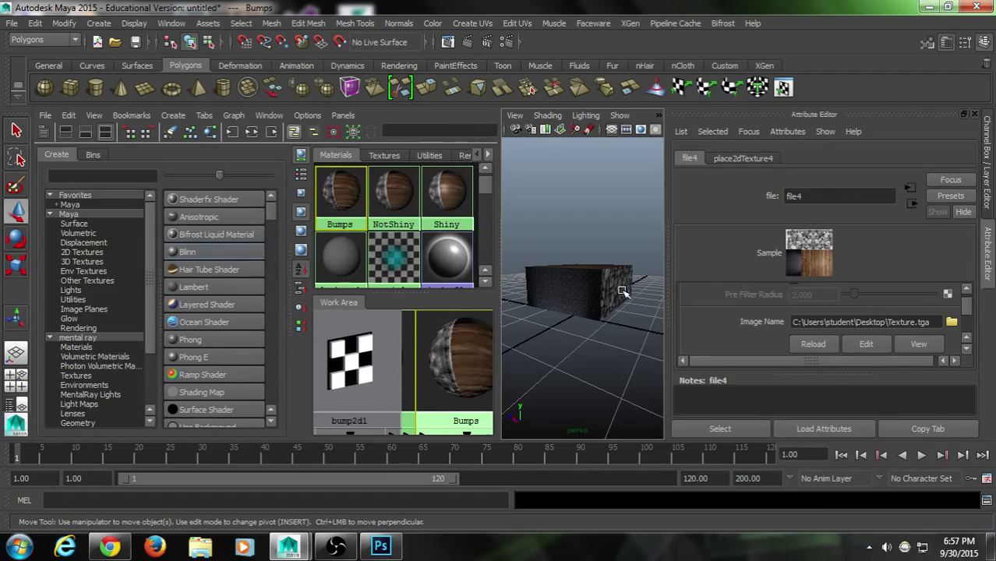
key("space")
left_click_drag(534, 301, 469, 290, "alt")
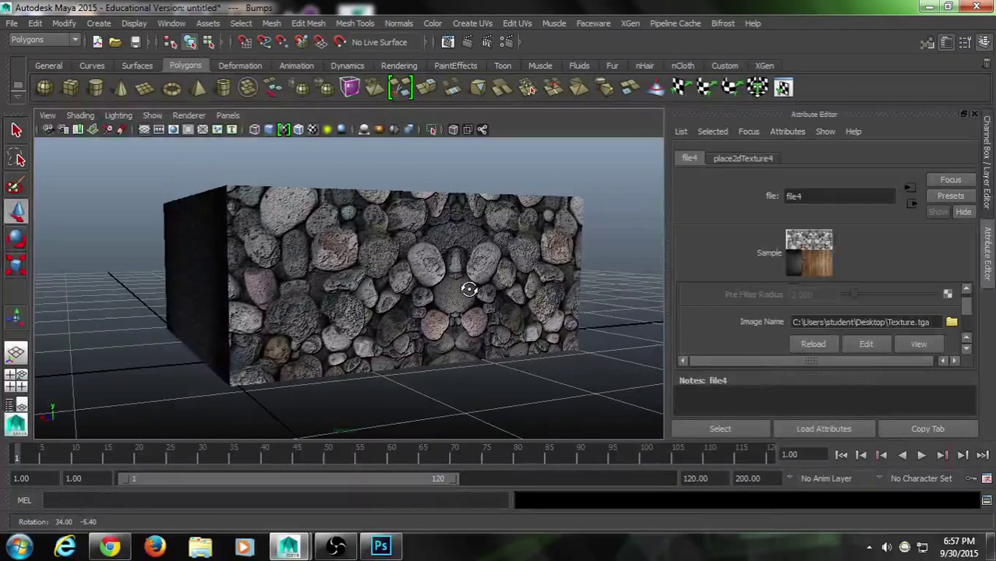
scroll(972, 312, "down", 2)
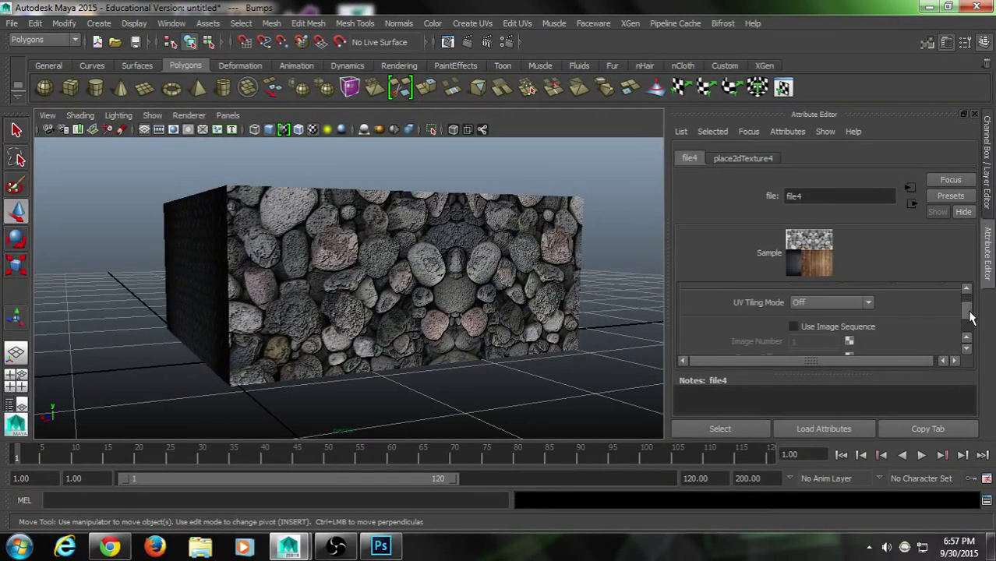
scroll(972, 312, "up", 3)
key("space")
left_click_drag(315, 324, 273, 243)
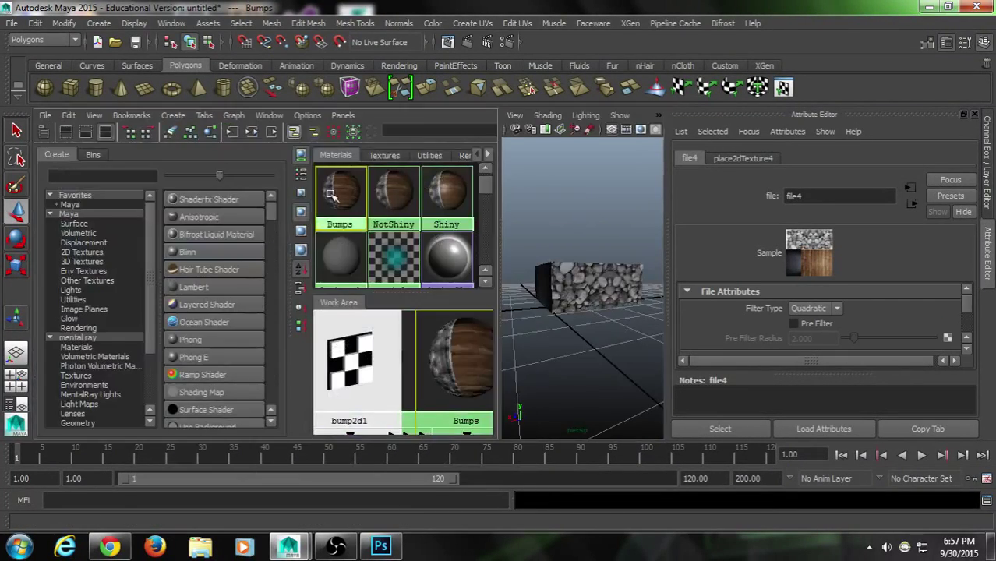
left_click(322, 218)
left_click(944, 332)
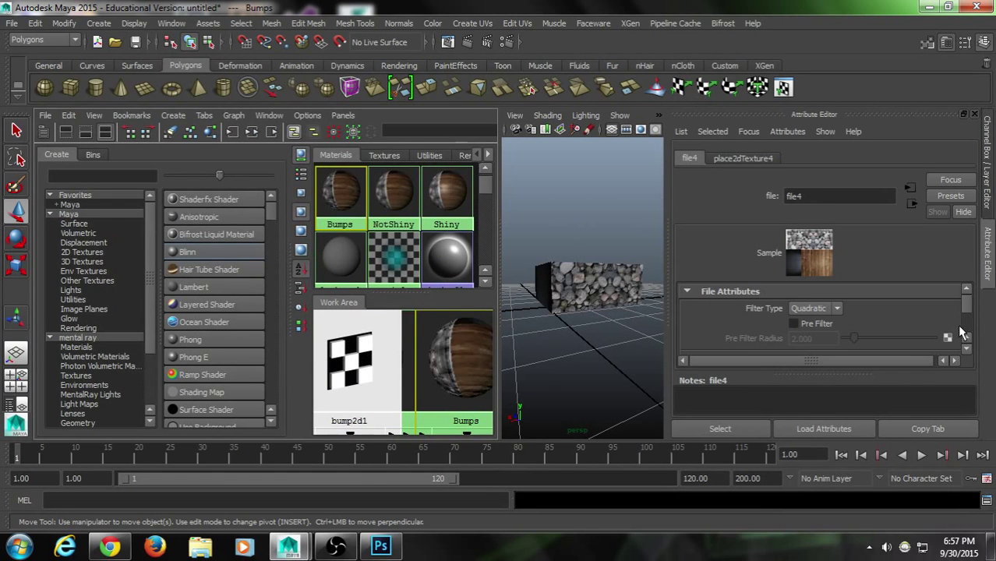
scroll(909, 331, "down", 1)
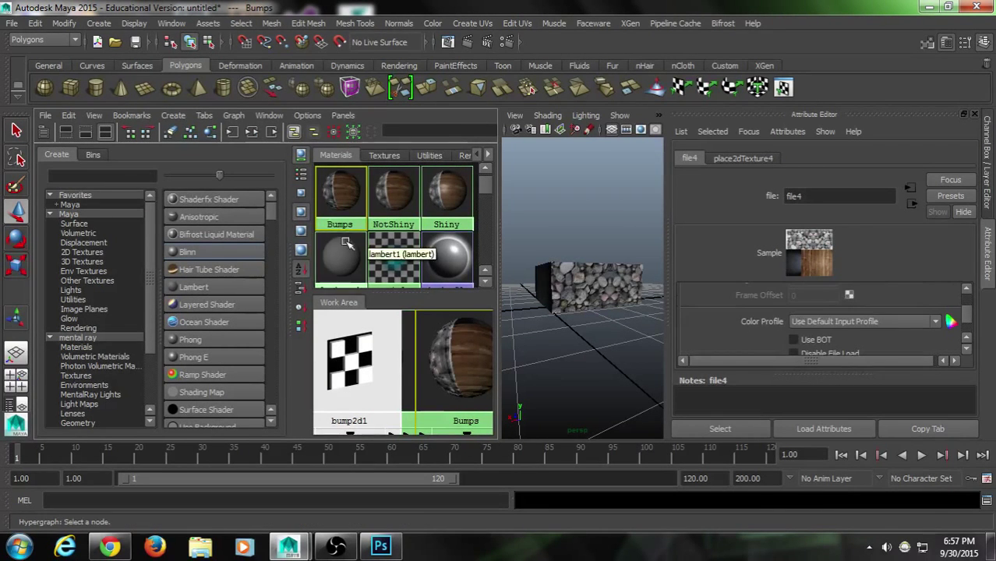
Step: Try raising the Bumps material's Diffuse to 1.000 and inspect the cube's stone side in the enlarged view
left_click(326, 196)
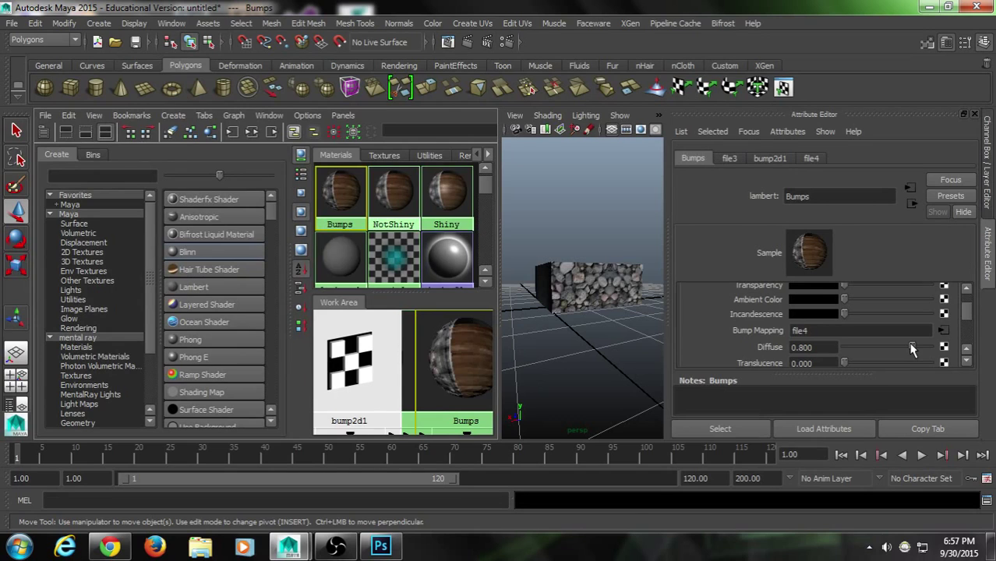
left_click_drag(913, 350, 936, 352)
scroll(614, 313, "up", 5)
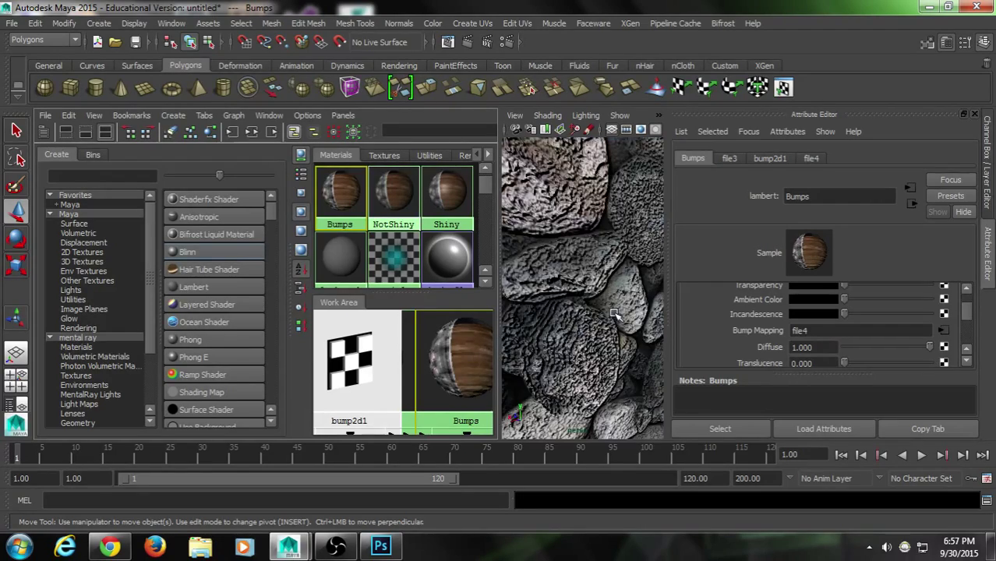
scroll(614, 313, "down", 5)
key("space")
left_click_drag(453, 288, 370, 295, "alt")
mouse_move(935, 353)
left_mouse_down()
mouse_move(914, 349)
mouse_move(943, 355)
left_mouse_up()
left_click_drag(377, 333, 452, 329, "alt")
mouse_move(939, 353)
left_mouse_down()
mouse_move(920, 349)
mouse_move(948, 353)
left_mouse_up()
left_click(942, 331)
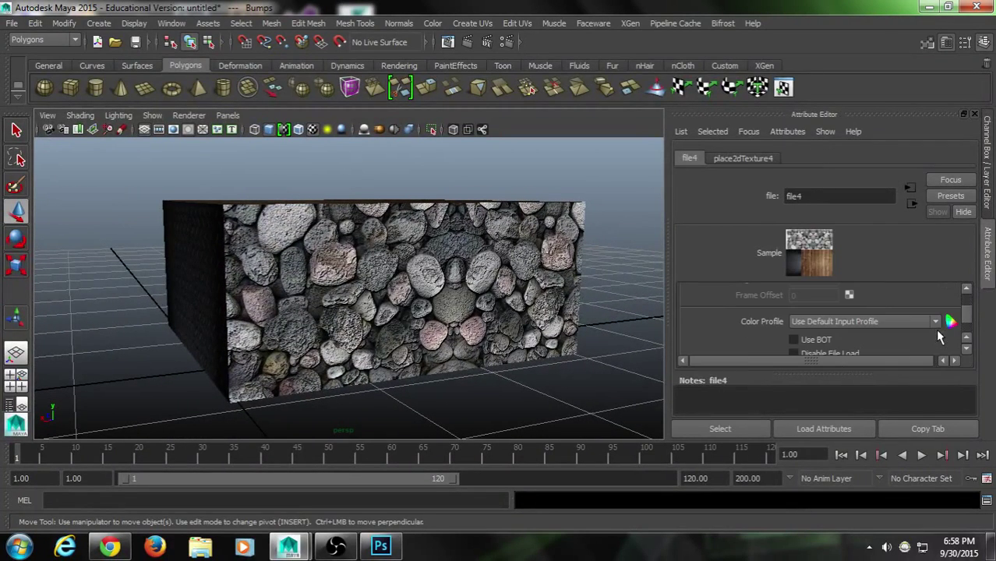
left_click_drag(408, 271, 428, 287, "alt")
scroll(427, 287, "down", 3)
key("space")
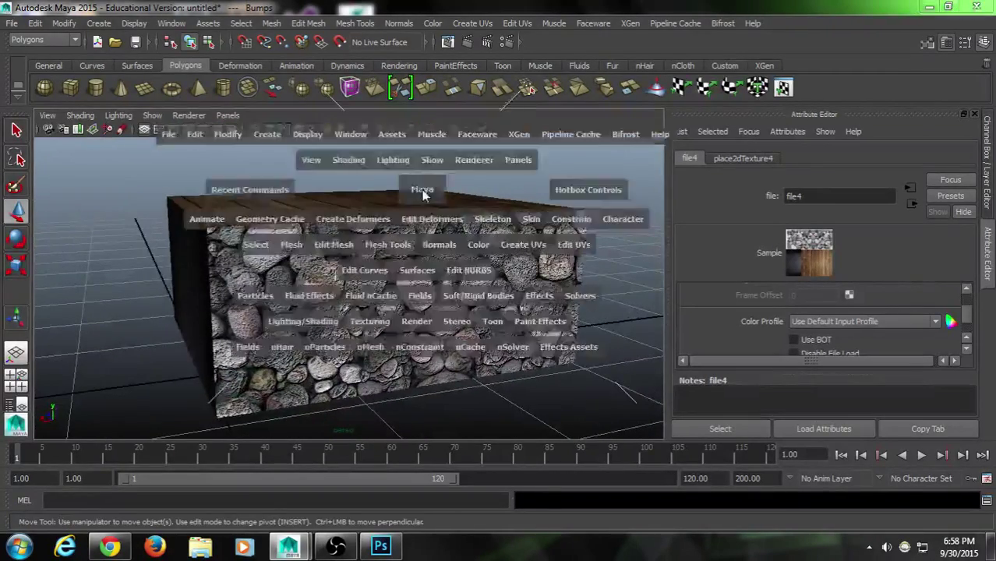
Step: Try Diffuse values of 0.786, 800 and 8 on the Bumps material, then undo the extreme values
left_click(394, 183)
left_click(363, 178)
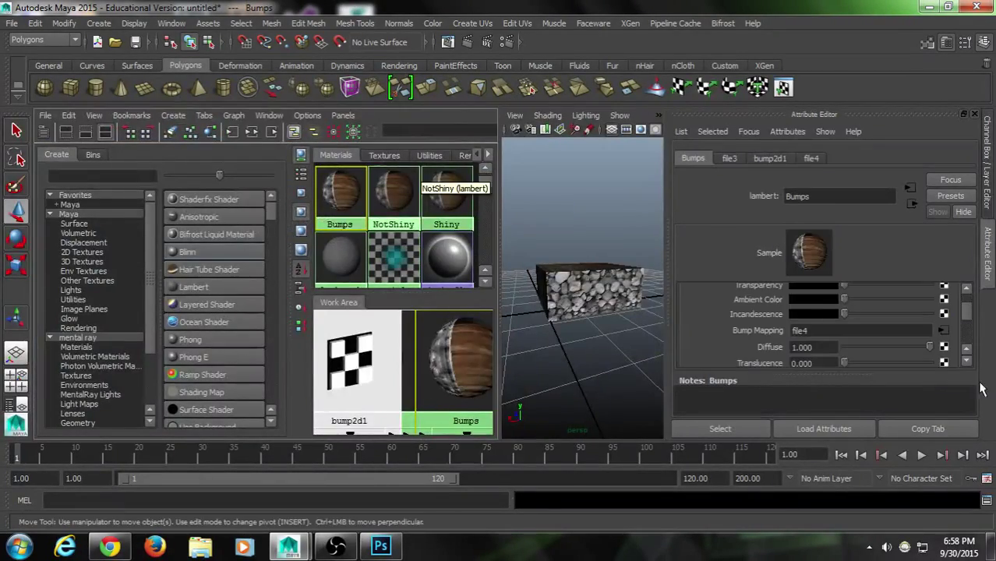
left_click_drag(942, 351, 912, 348)
left_click(835, 349)
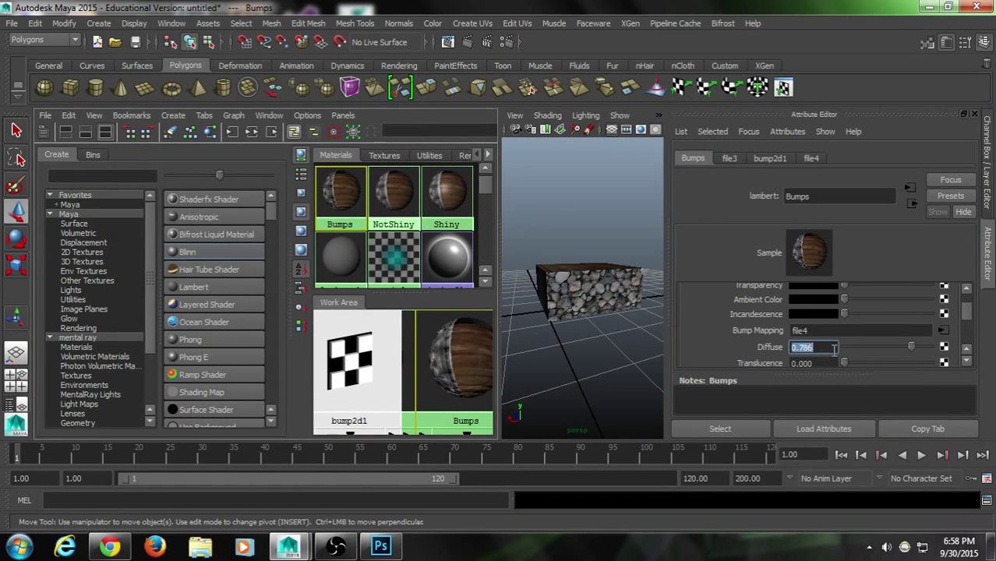
type("800")
key("Return")
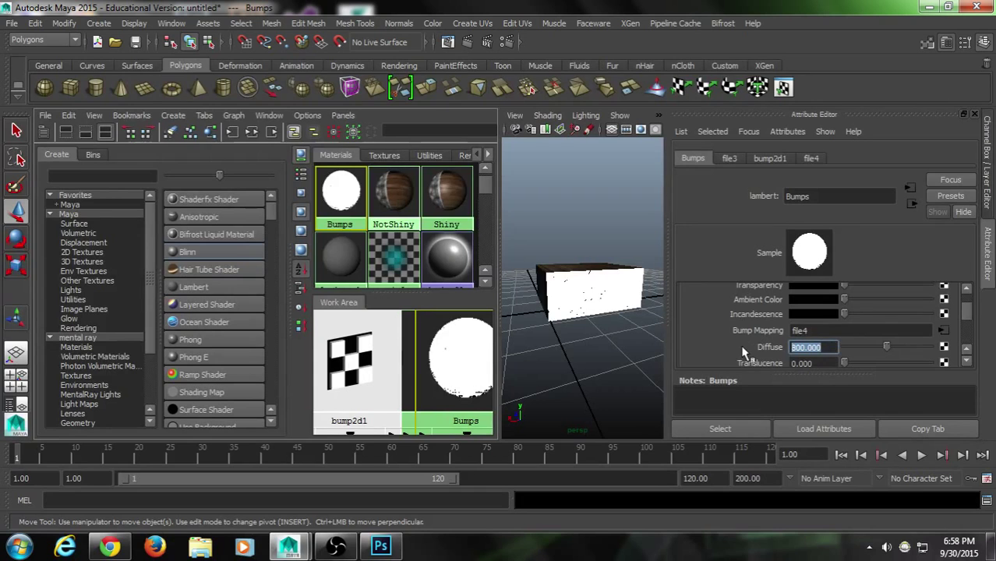
type("8")
key("Return")
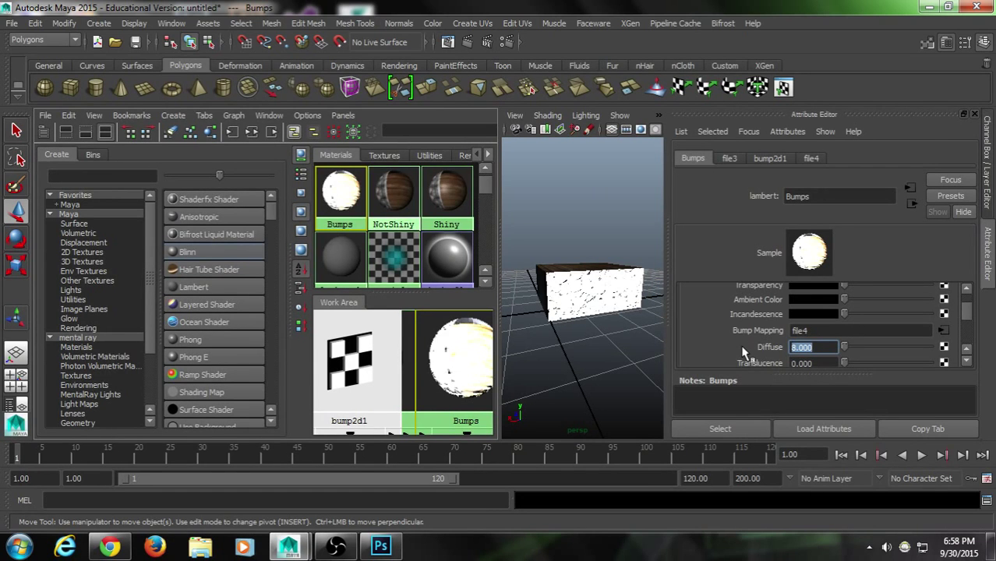
key("ctrl+z")
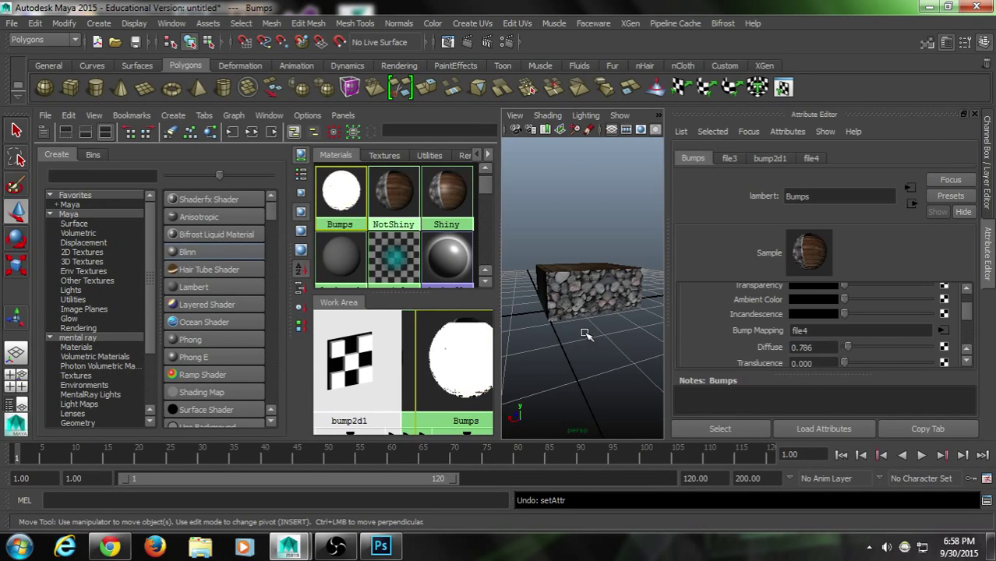
Step: Set the Bumps material's Diffuse to 0.8
left_click(811, 347)
type("0.8")
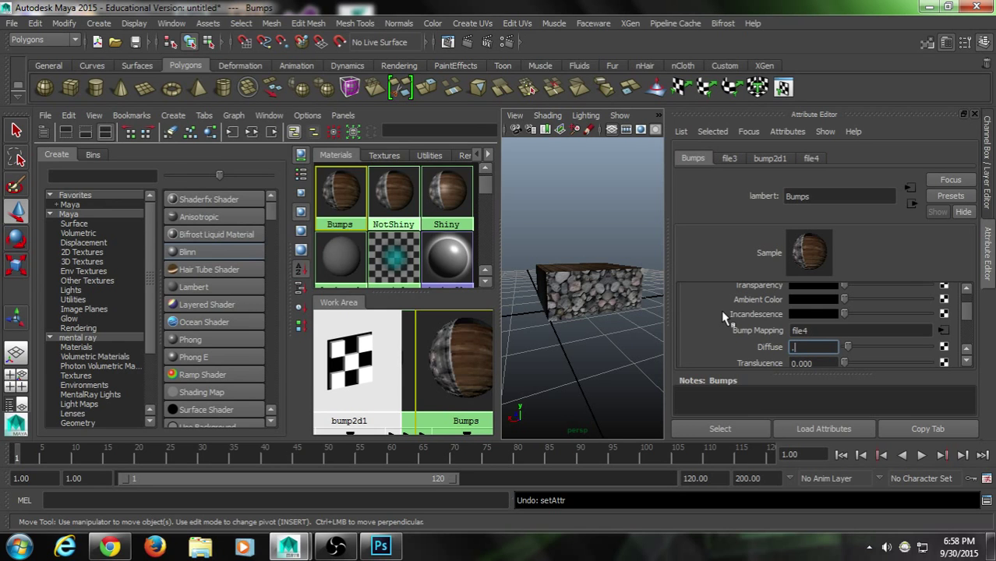
key("Return")
Step: Reopen the bump file node and look through its filter, image and UV tiling attributes
left_click(943, 330)
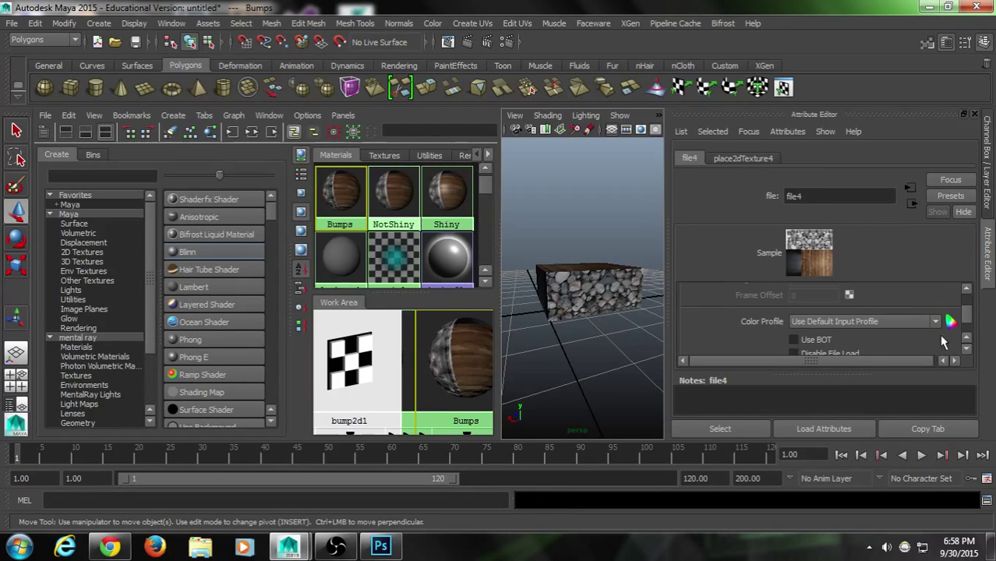
mouse_move(970, 324)
left_mouse_down()
mouse_move(969, 340)
mouse_move(973, 313)
left_mouse_up()
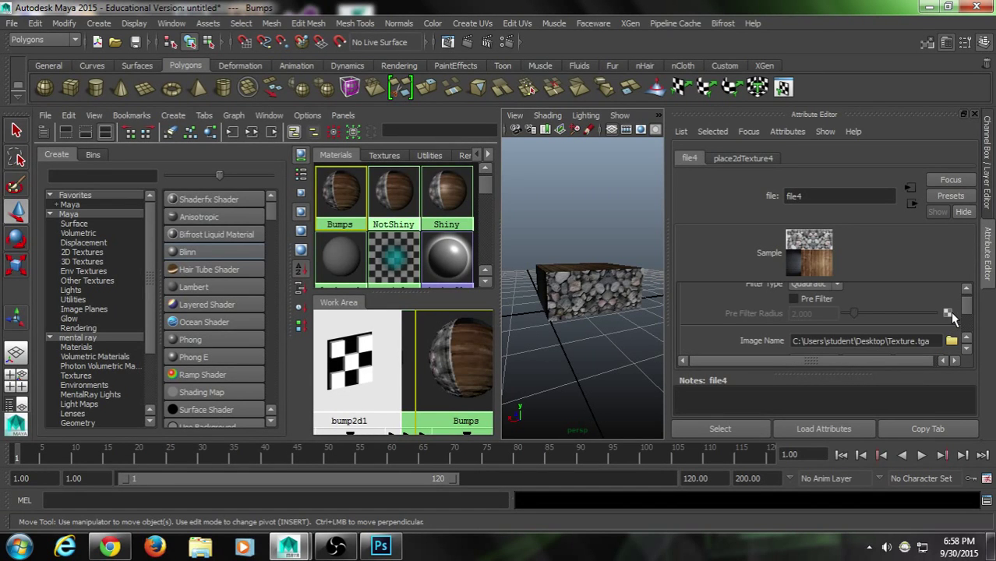
left_click(966, 350)
left_click(966, 350)
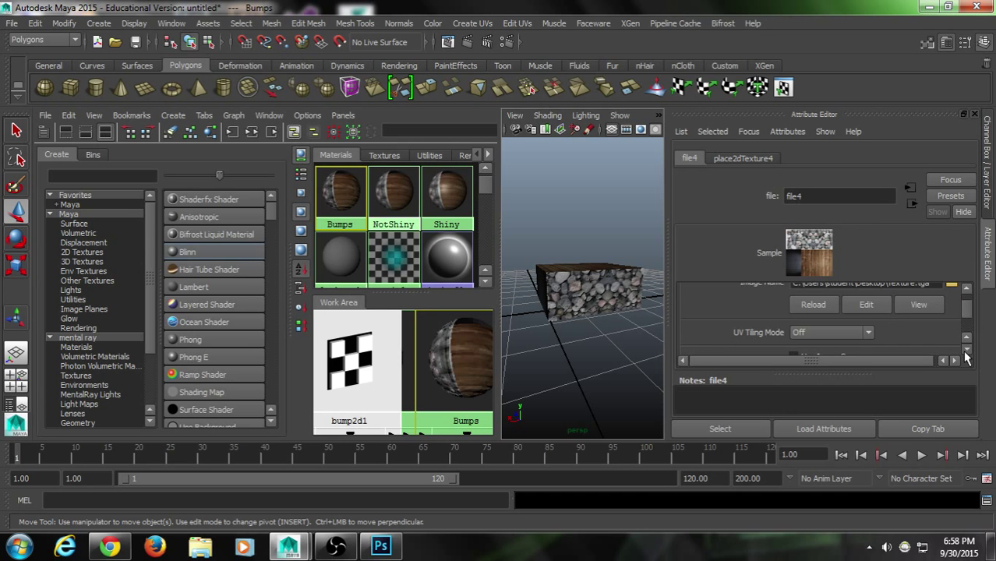
left_click(966, 356)
left_click(966, 357)
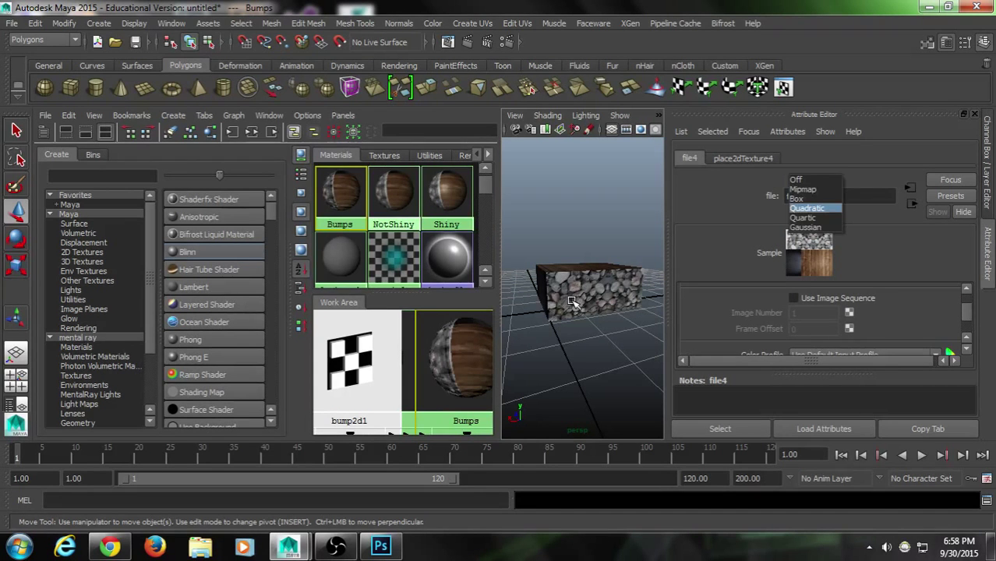
Step: Deselect the material, enlarge the perspective view and examine the cube's stone and metal sides
left_click(554, 245)
key("space")
mouse_move(394, 352)
left_mouse_down("alt")
mouse_move(368, 338)
mouse_move(386, 354)
left_mouse_up("alt")
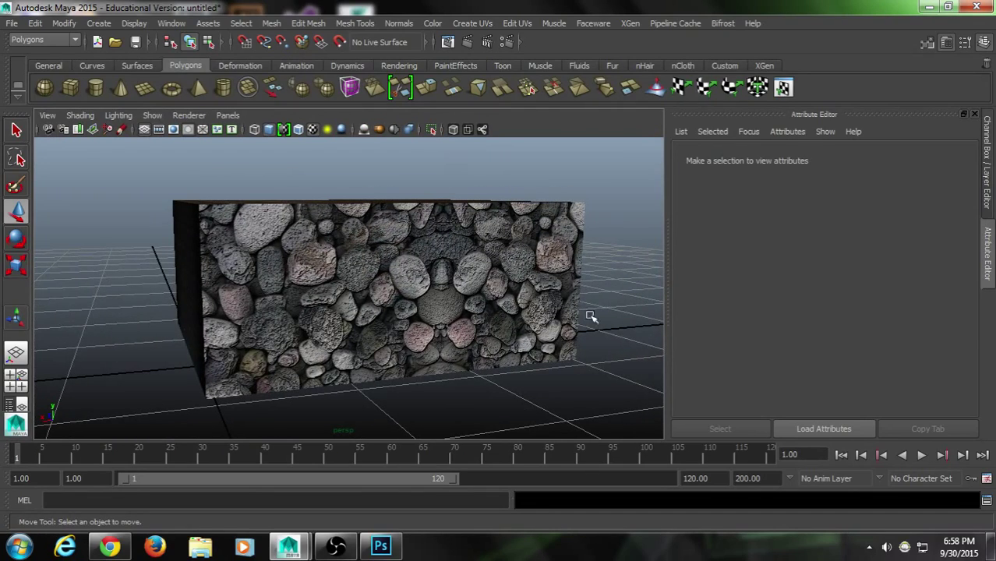
mouse_move(591, 317)
left_mouse_down("alt")
mouse_move(492, 318)
mouse_move(604, 318)
mouse_move(580, 322)
left_mouse_up("alt")
left_click_drag(417, 355, 333, 276, "alt")
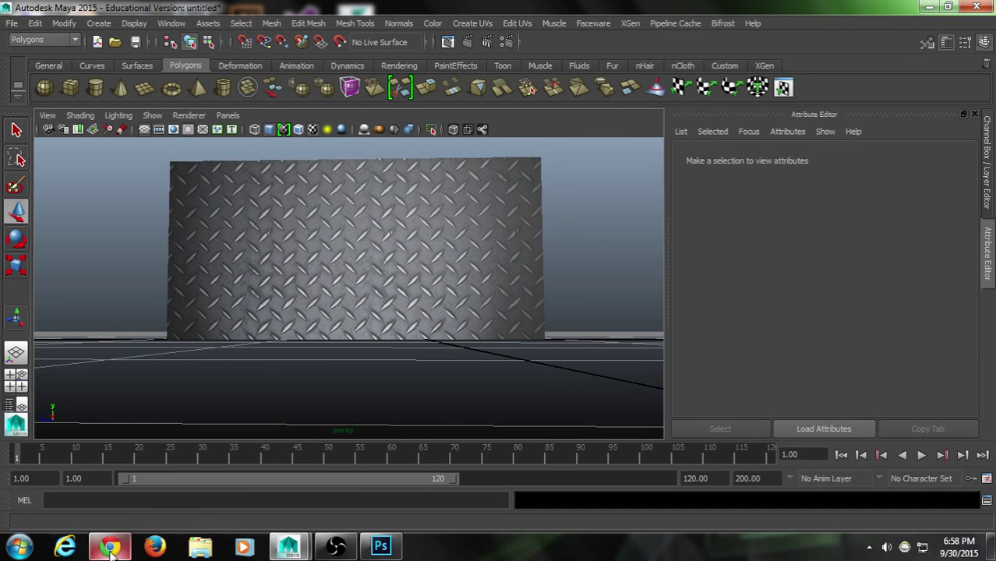
mouse_move(545, 329)
left_mouse_down("alt")
mouse_move(527, 319)
mouse_move(535, 328)
left_mouse_up("alt")
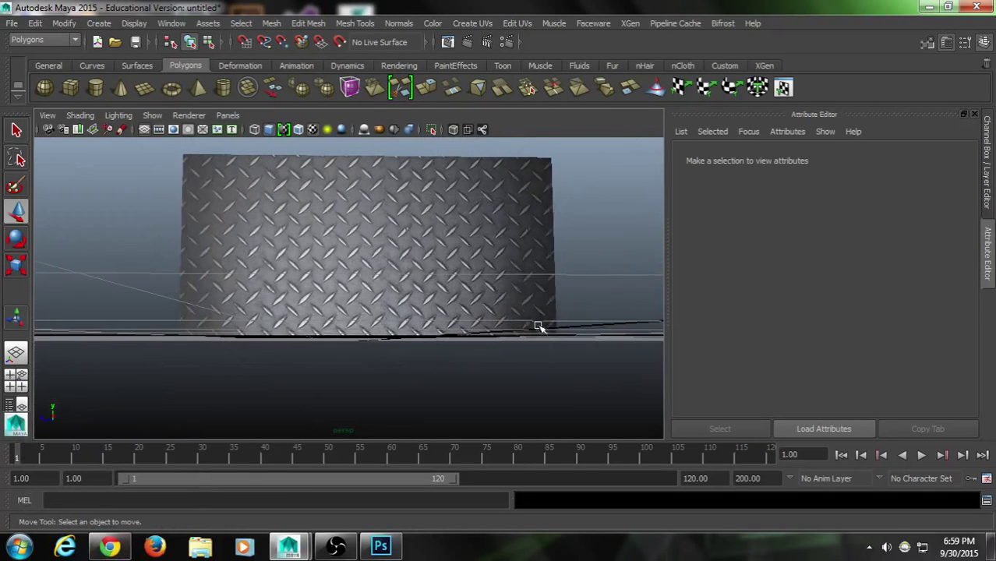
Step: Restore the Hypershade layout, switch to Chrome and search Google Images for "dusk"
key("space")
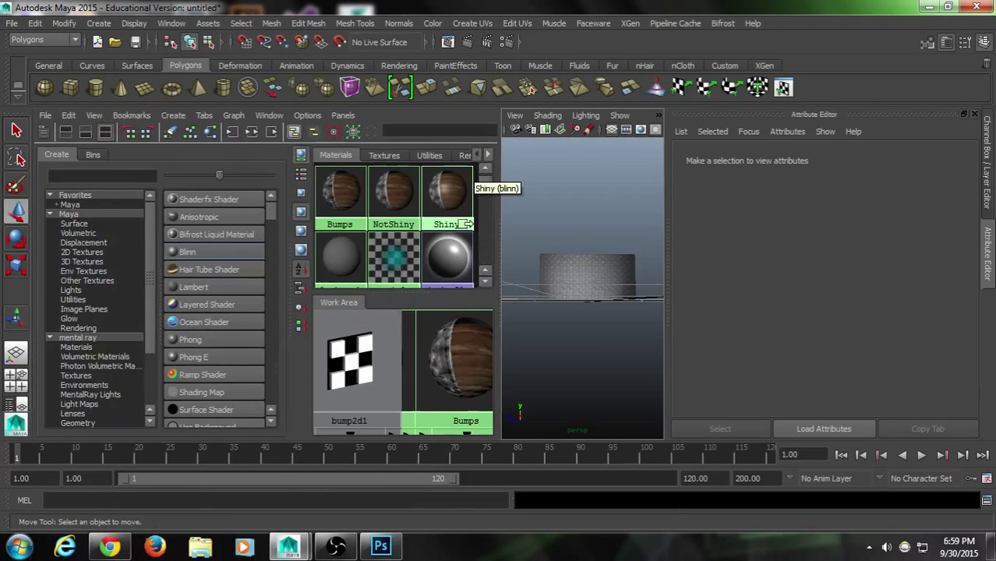
left_click(110, 548)
scroll(297, 173, "up", 5)
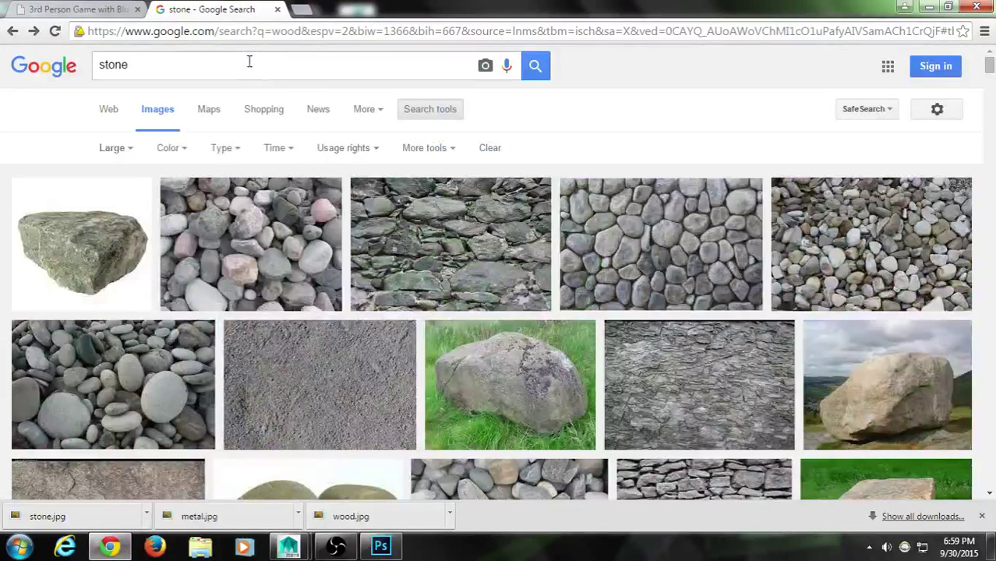
left_click_drag(250, 62, 7, 39)
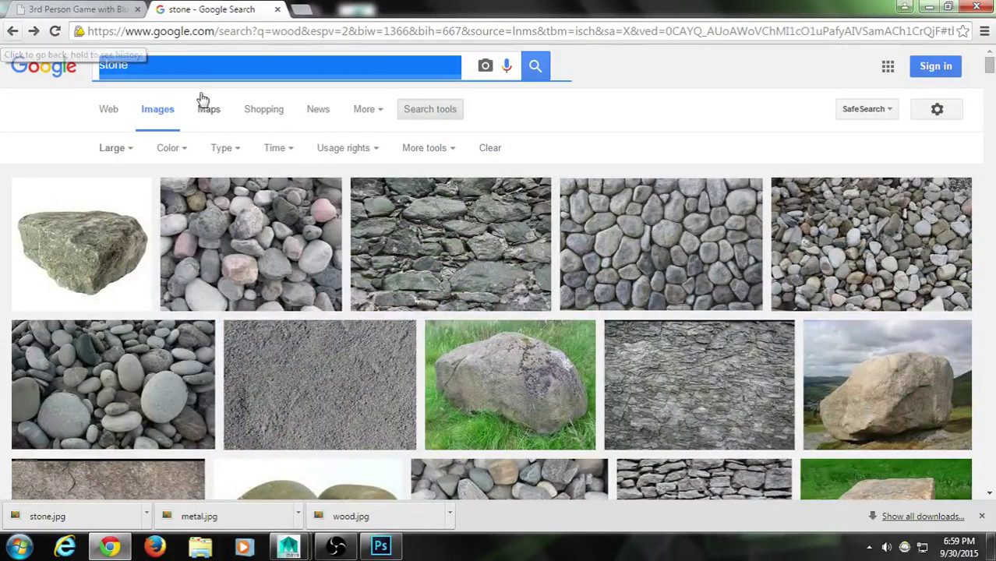
left_click_drag(182, 63, 50, 48)
type("dusk")
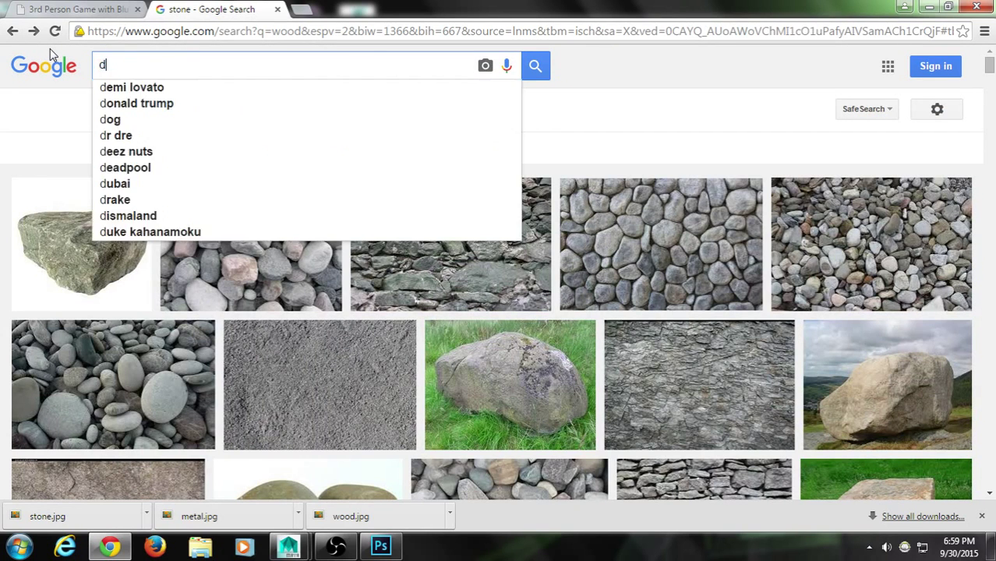
key("Return")
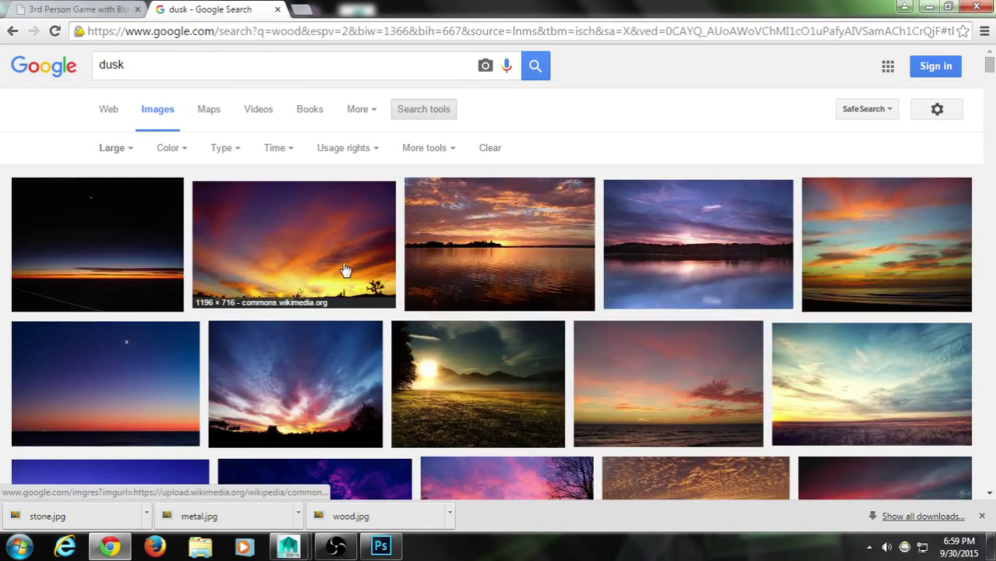
Step: Save the lake sunset picture to the Desktop as Lake_macquarie_dusk.jpg and return to Maya
left_click(516, 257)
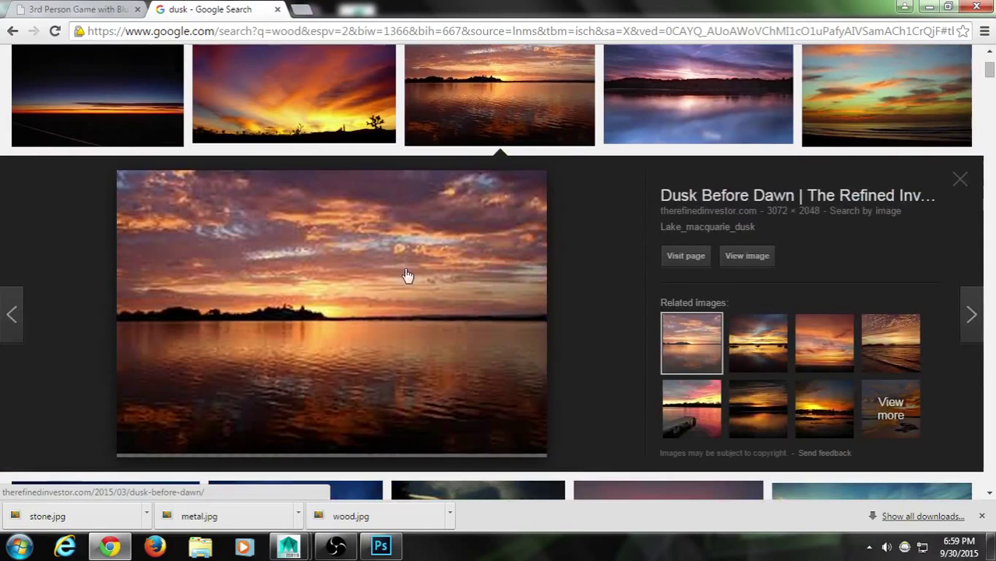
right_click(367, 248)
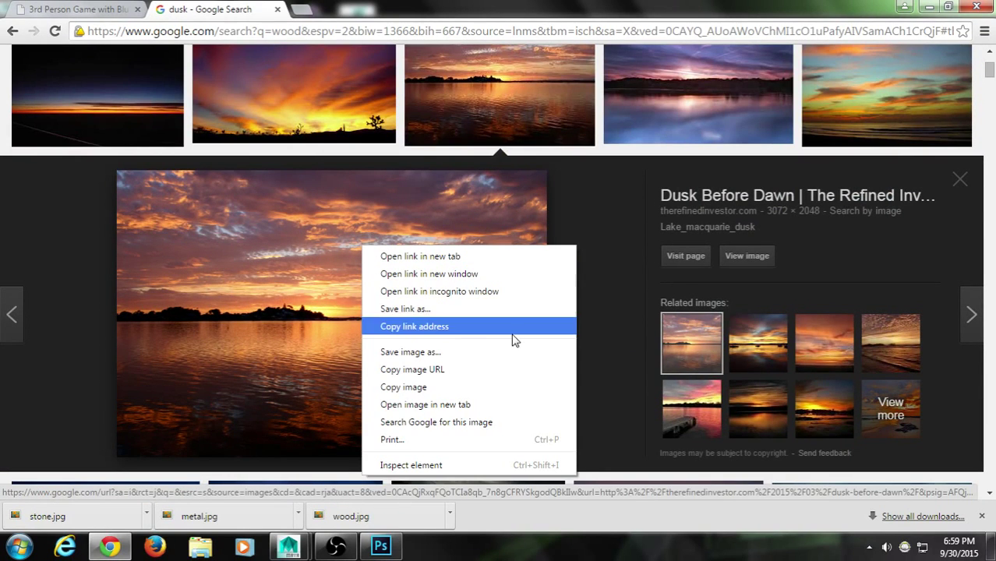
left_click(498, 353)
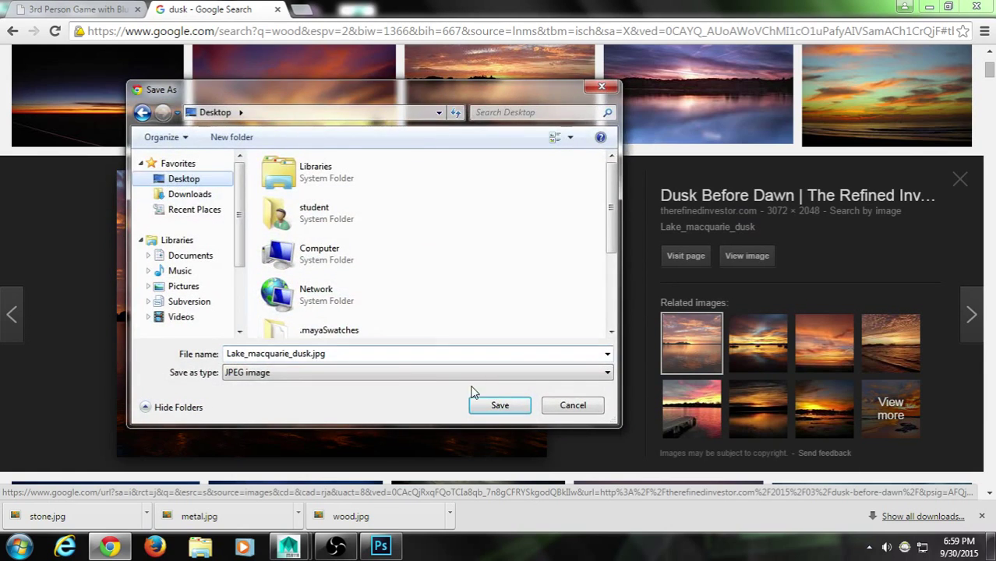
left_click(490, 405)
left_click(929, 7)
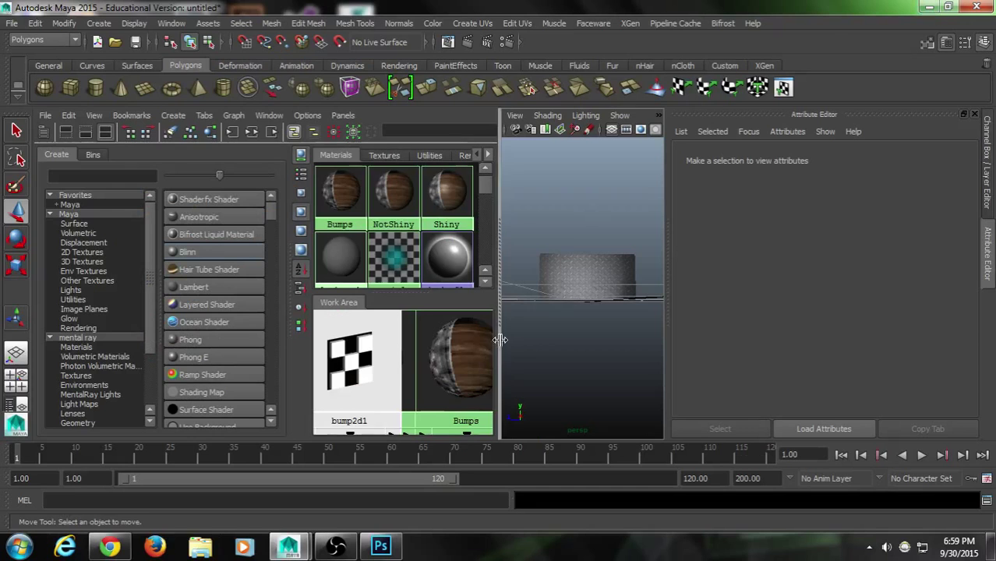
Step: Map the Shiny material's Specular Color with a File texture
left_click(447, 195)
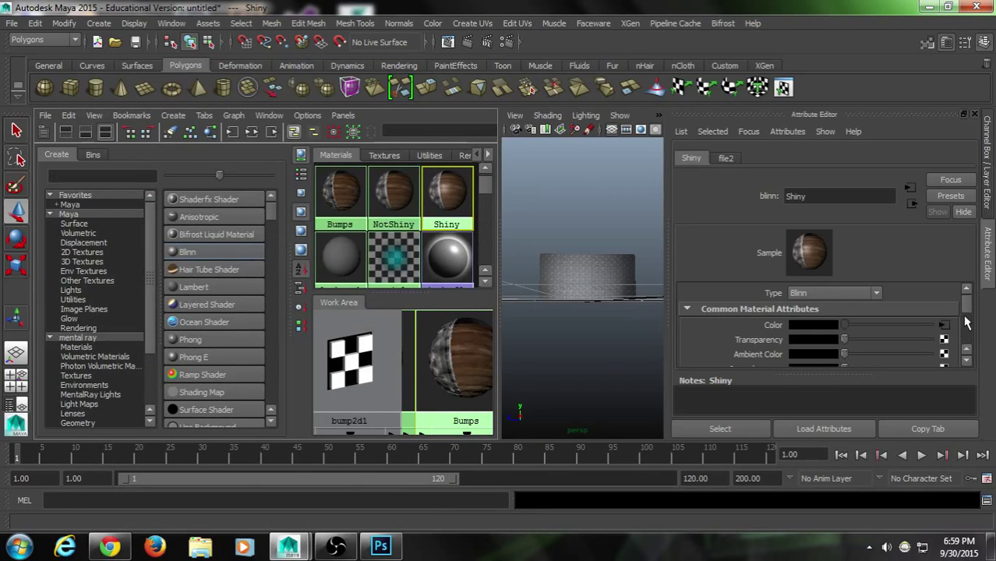
scroll(965, 322, "down", 8)
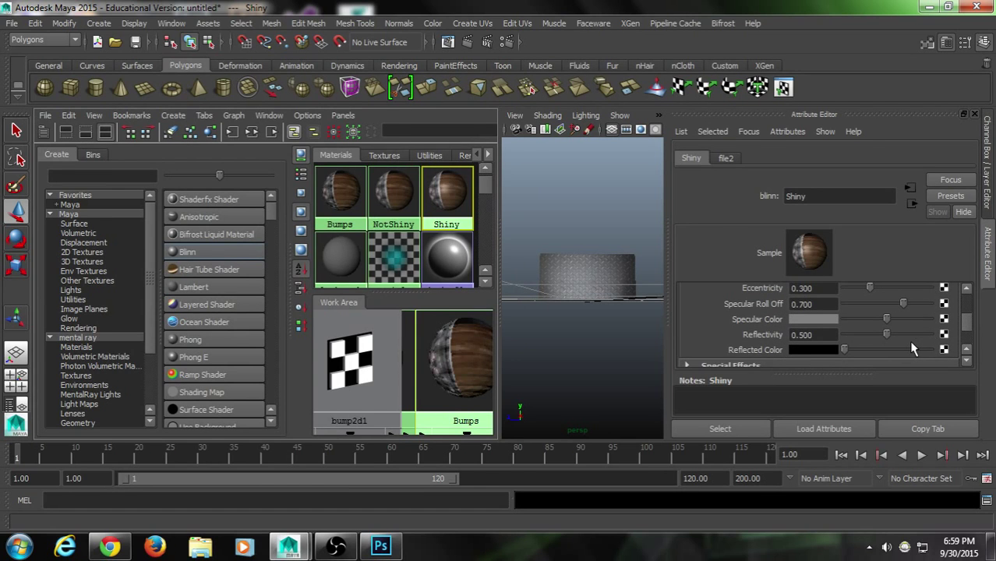
scroll(926, 322, "up", 2)
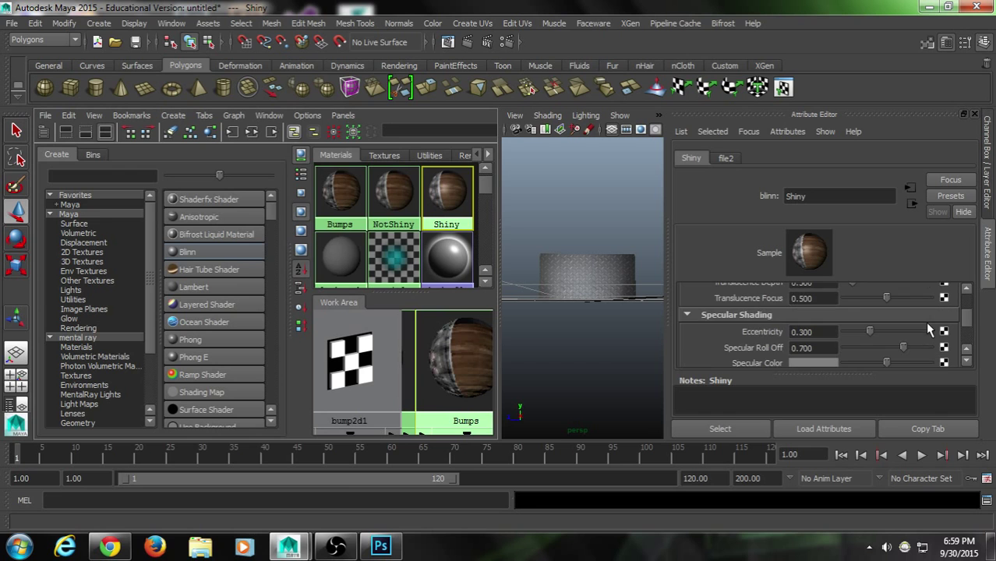
scroll(925, 321, "down", 2)
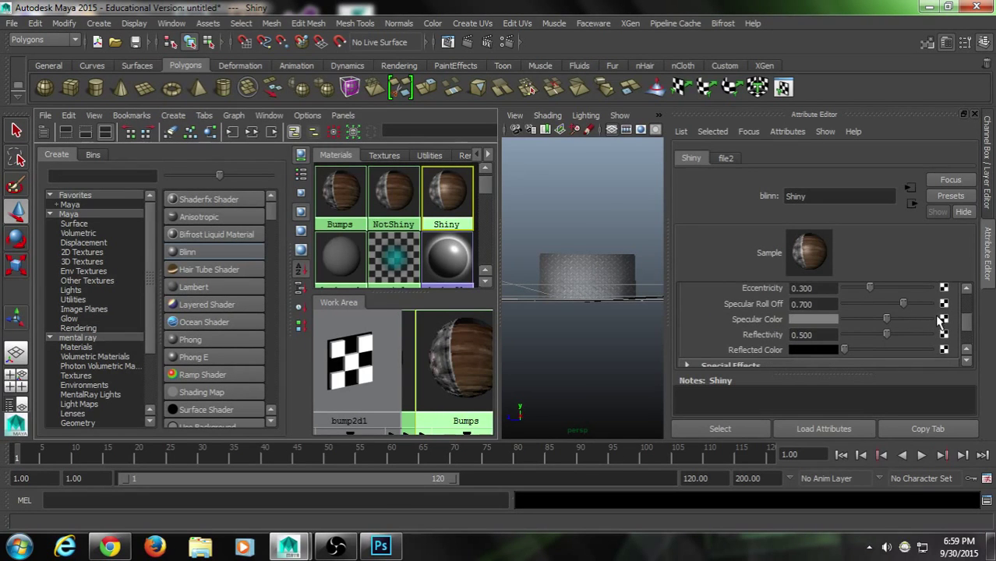
left_click(944, 320)
left_click(473, 193)
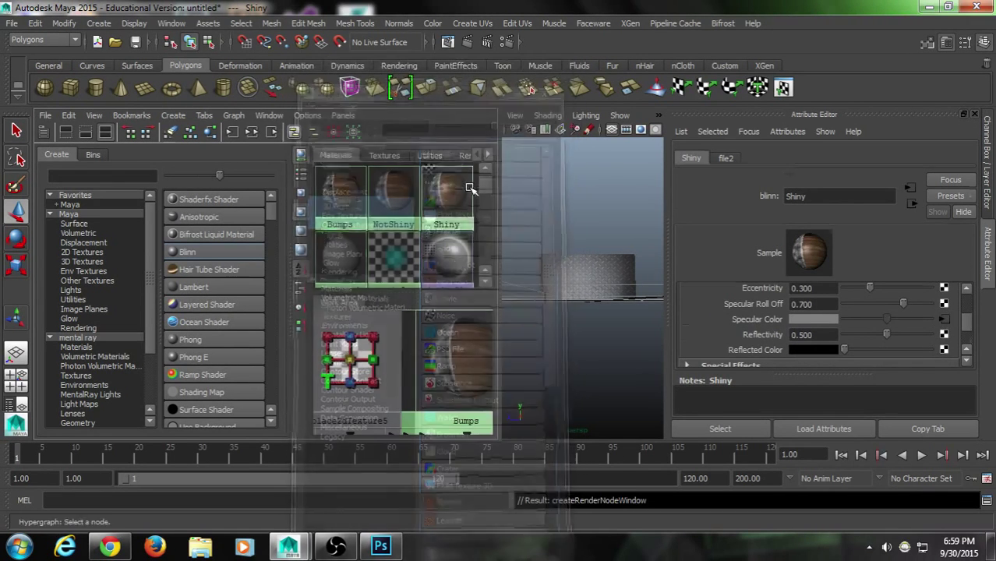
Step: Load Lake_macquarie_dusk.jpg from the Desktop as the image of the new specular file node
scroll(950, 312, "down", 3)
scroll(950, 312, "up", 5)
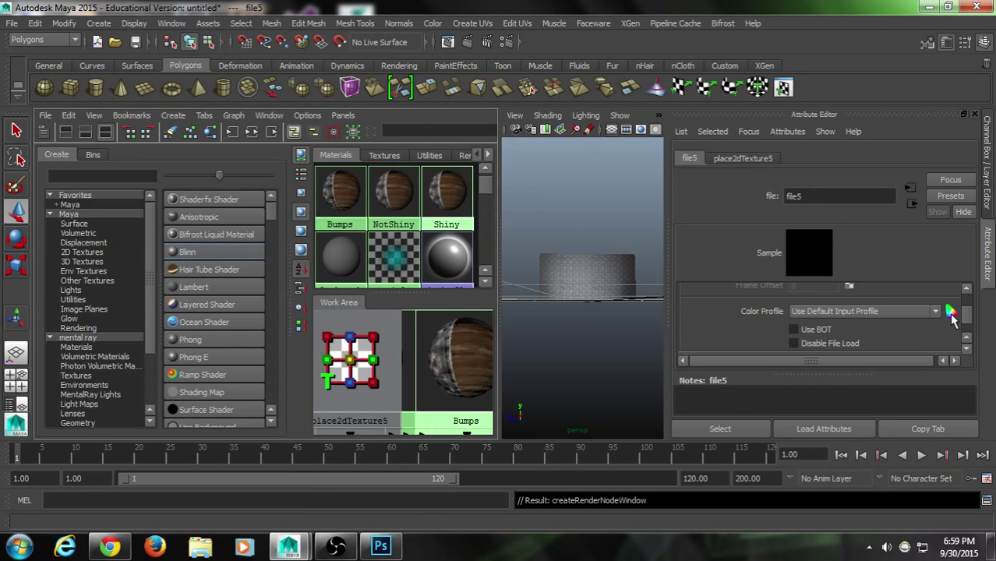
left_click(952, 313)
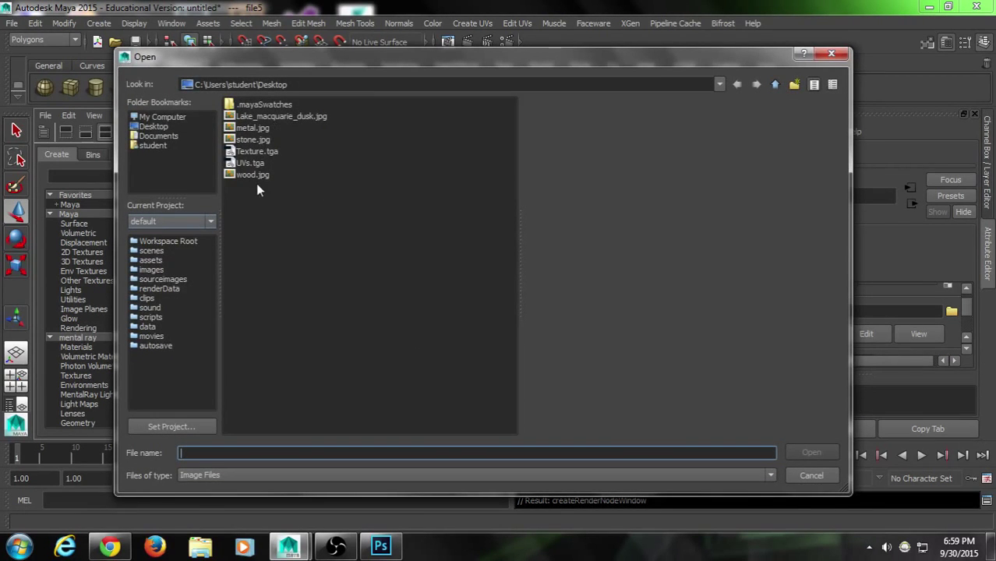
double_click(281, 117)
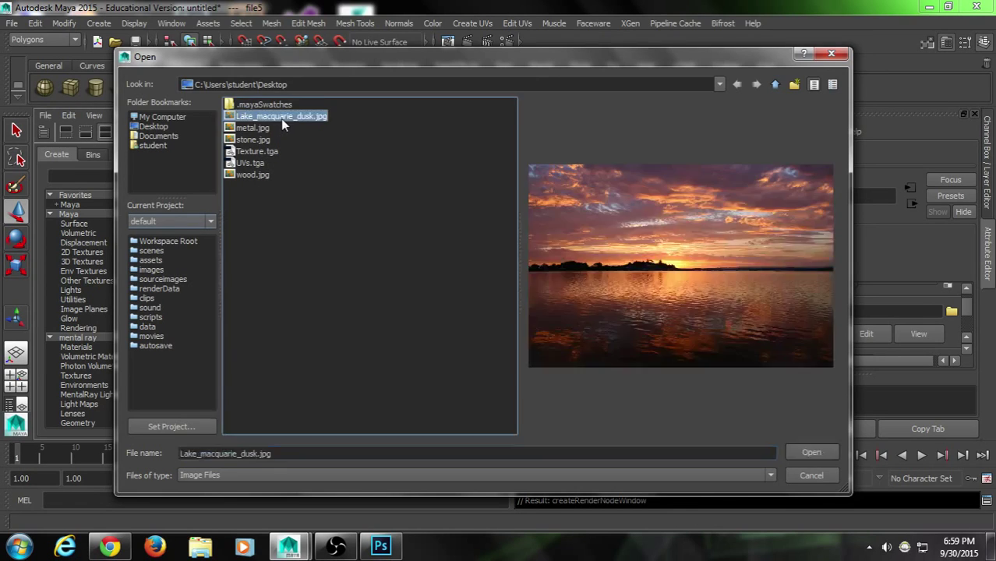
Step: Orbit around the cube's metal side to examine its specular highlights and compare them with the dusk picture in Chrome
left_click_drag(565, 317, 451, 341, "alt")
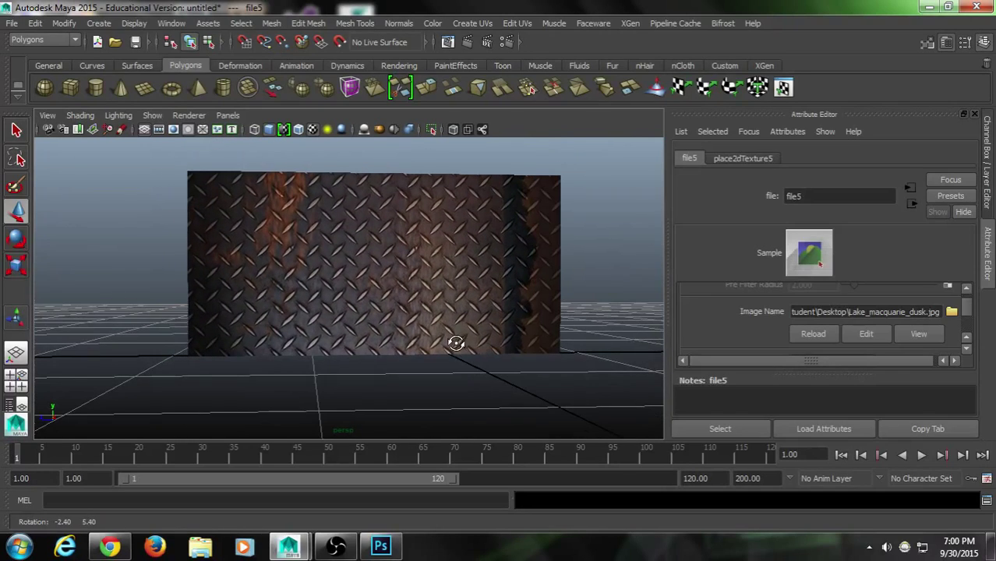
key("alt+Tab")
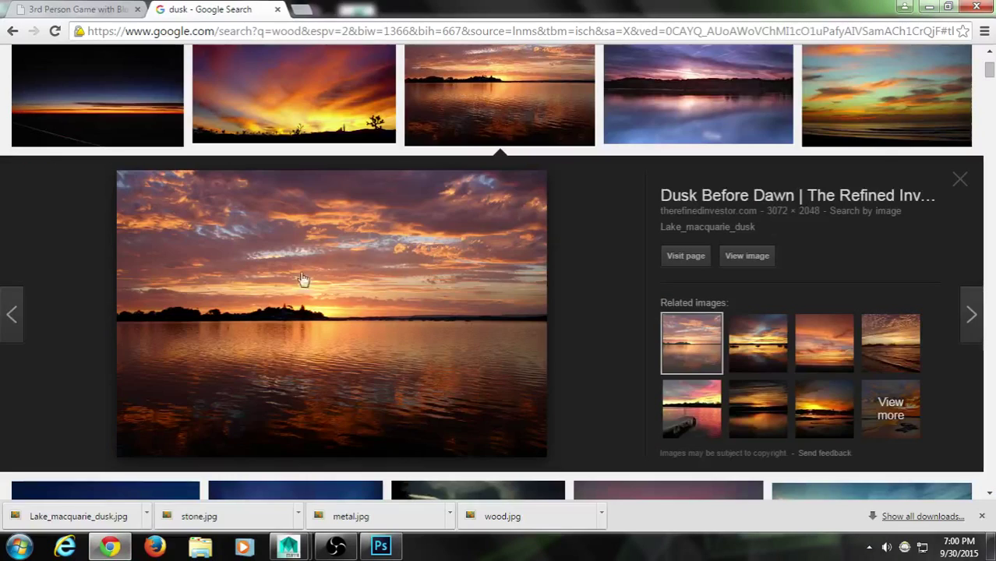
left_click(934, 8)
Step: Review the Shiny material's Specular Color file node, then deselect it and examine the metal side in the enlarged perspective view
key("space")
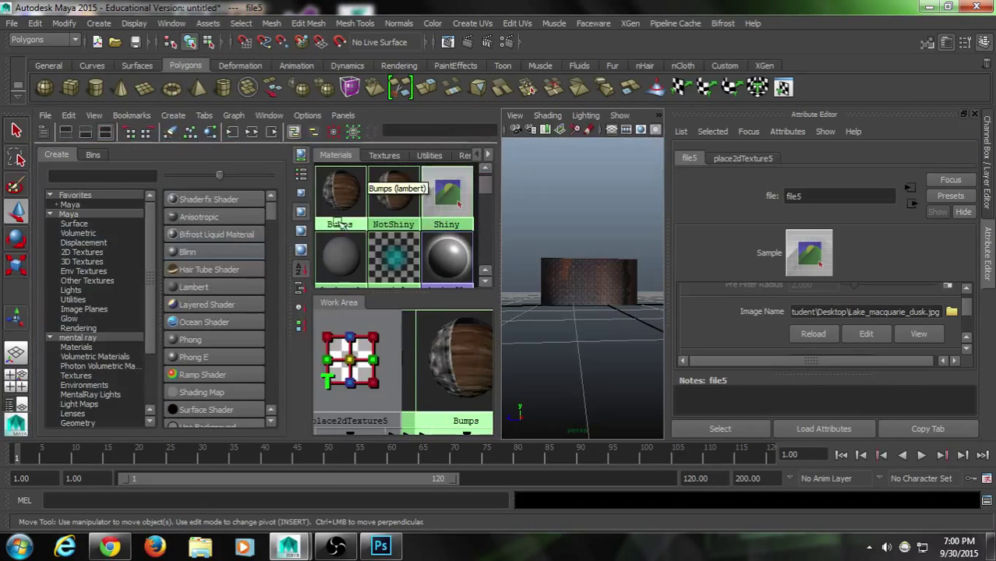
left_click(452, 206)
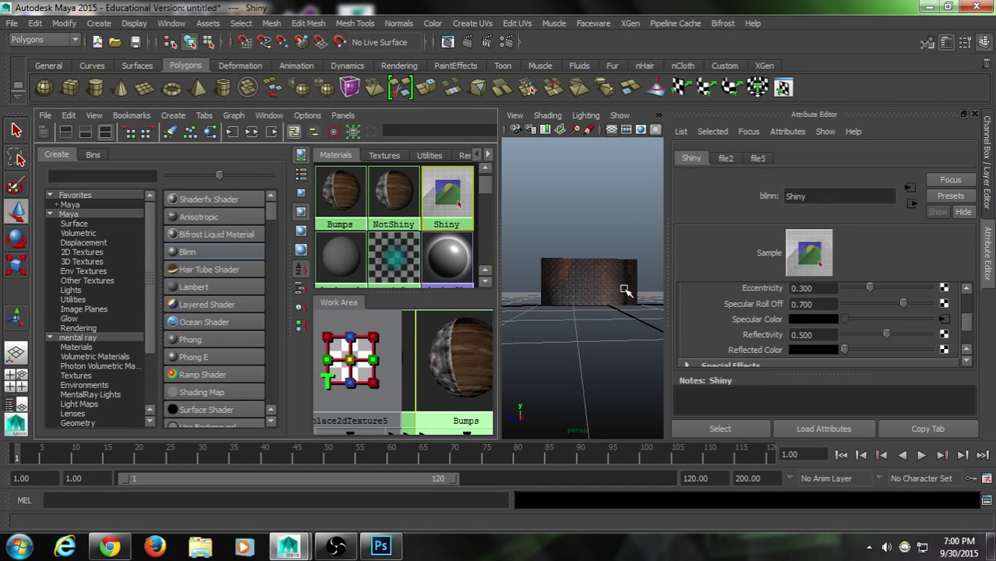
left_click(945, 321)
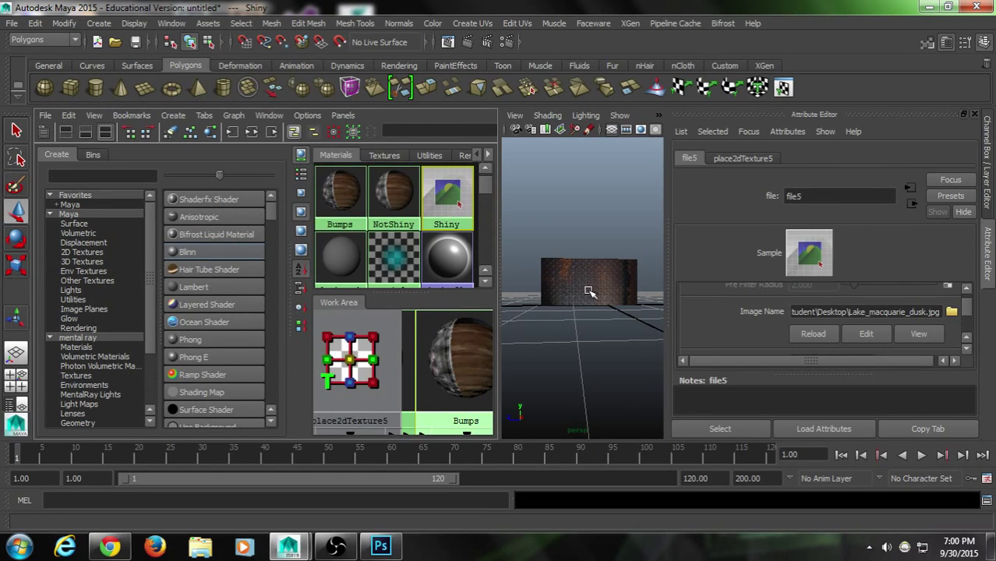
left_click(449, 199)
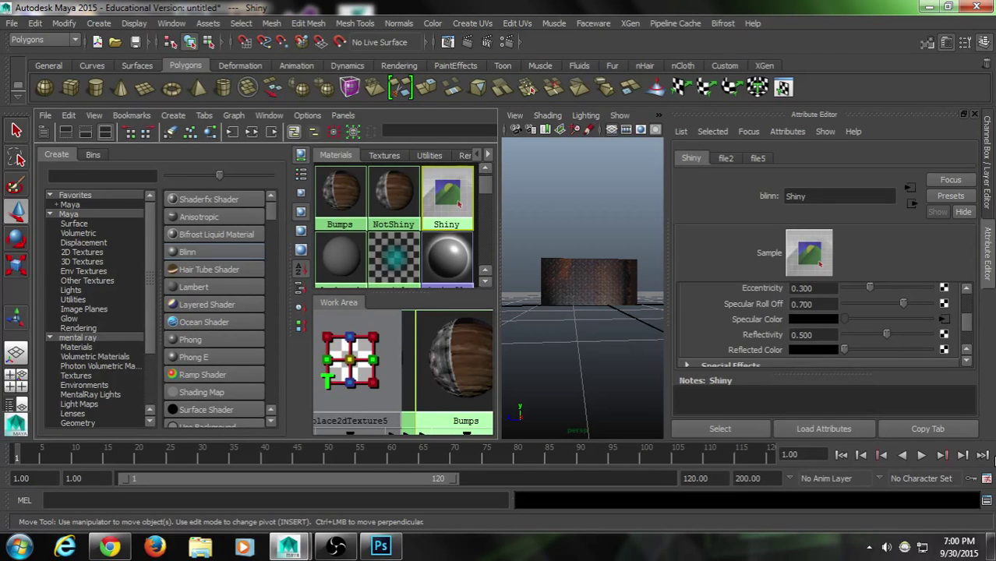
left_click(531, 212)
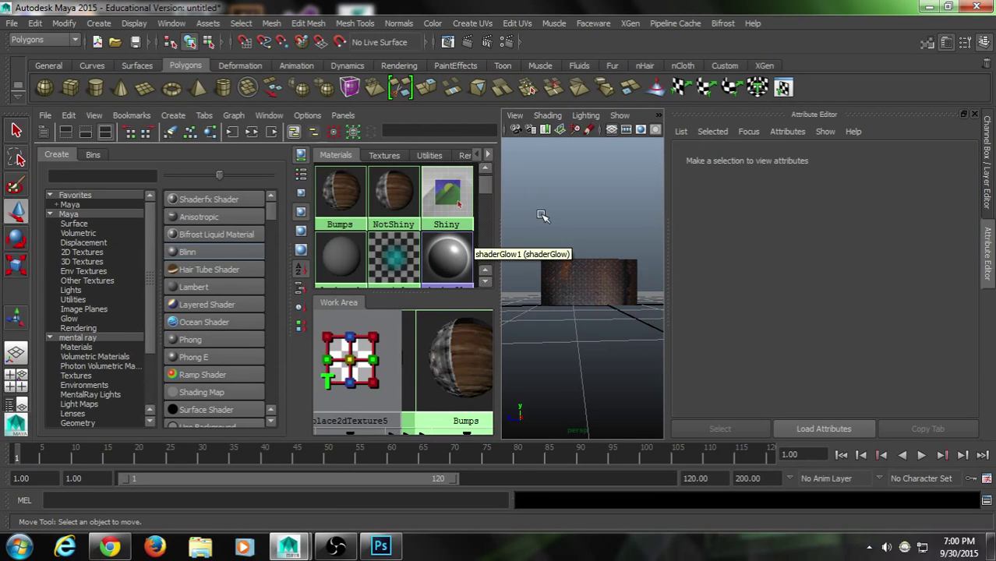
key("space")
left_click_drag(439, 286, 420, 281, "alt")
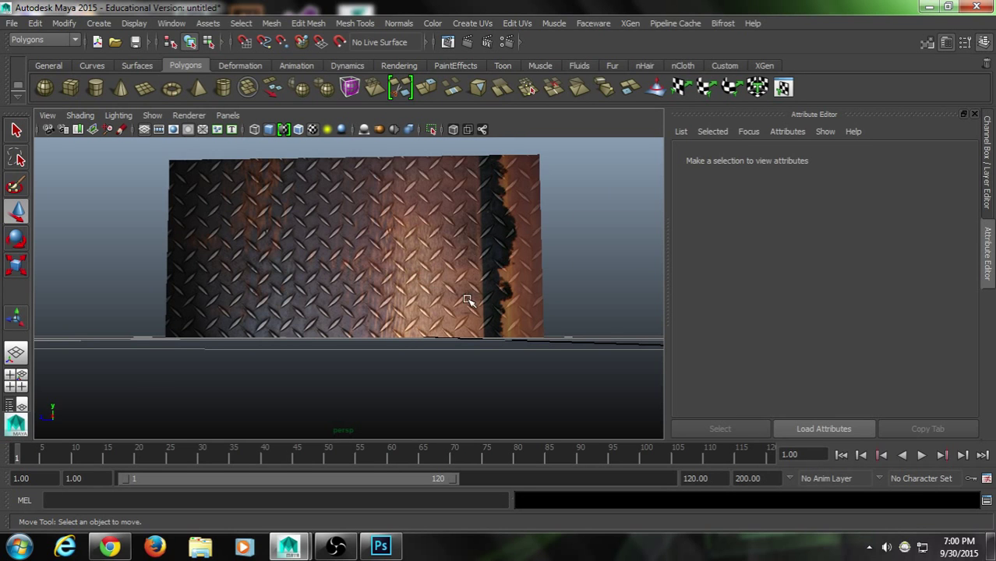
Step: Open the Bumps material's bump file node, check its image path and sequence settings, and return to the material's attributes
right_click_drag(435, 219, 351, 323)
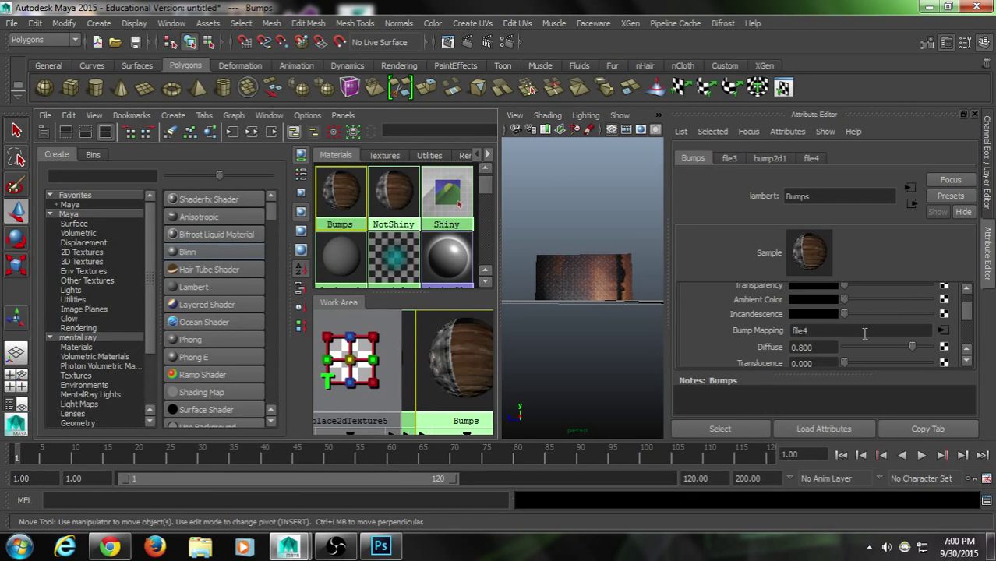
left_click(945, 332)
left_click(929, 313)
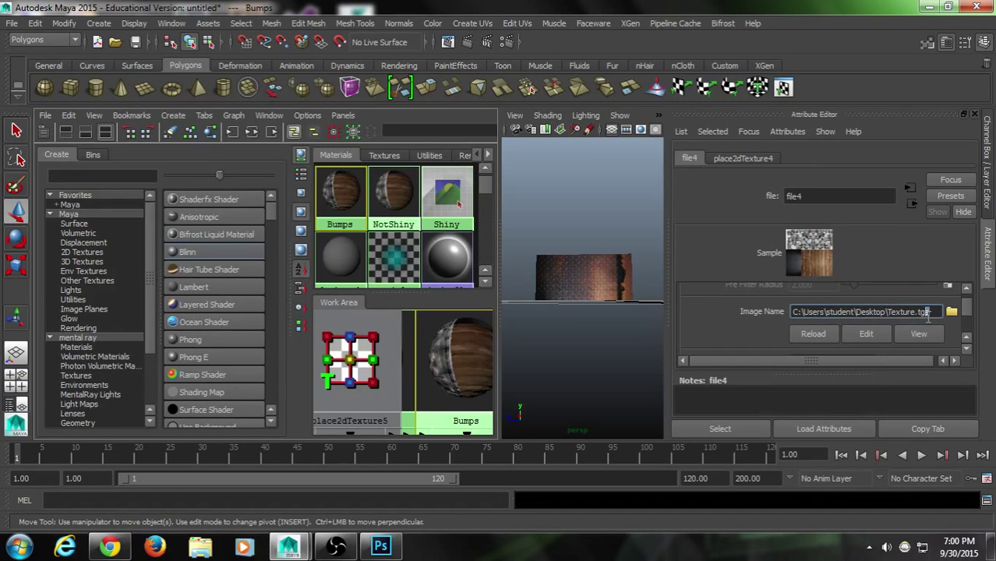
left_click_drag(928, 313, 766, 309)
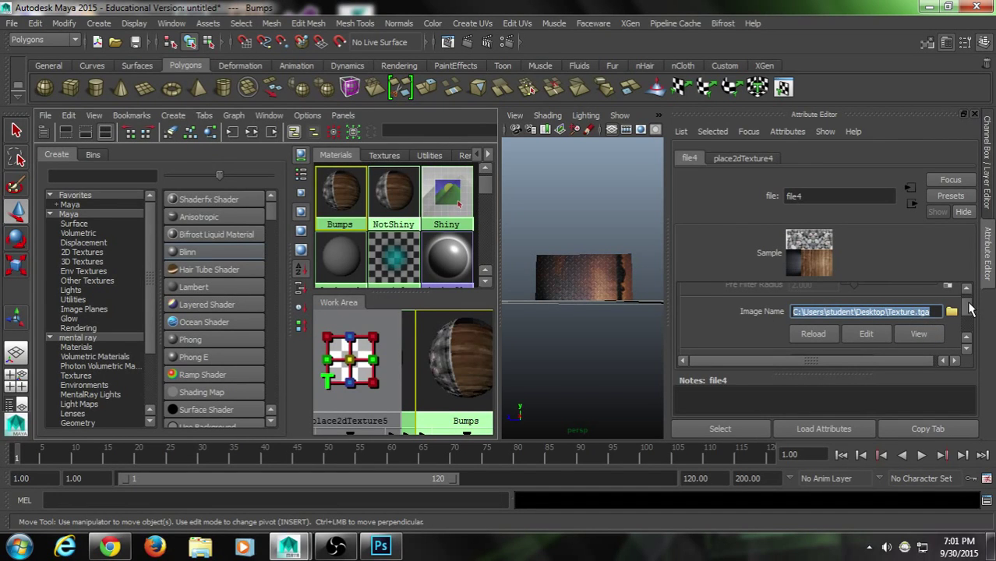
left_click_drag(970, 310, 973, 313)
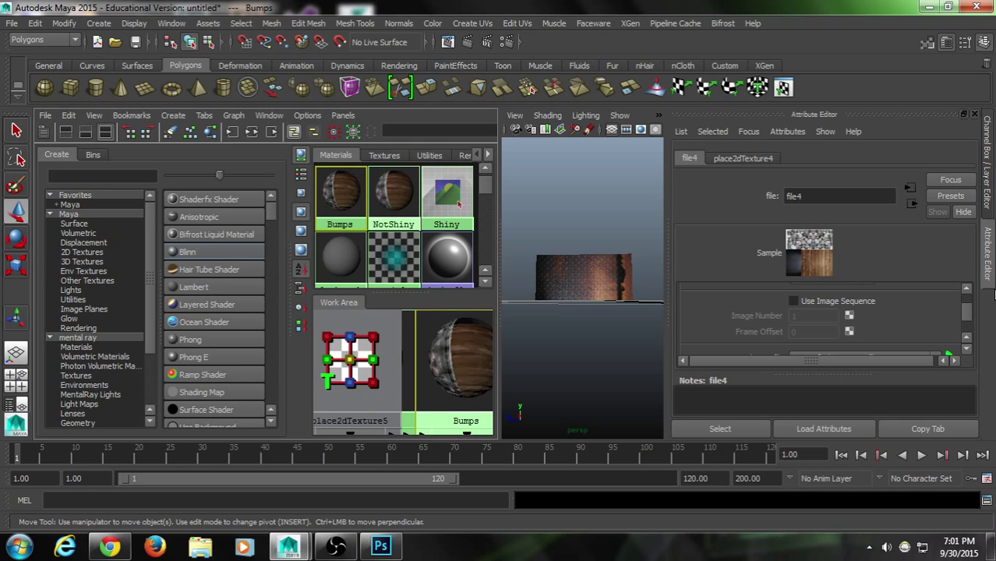
left_click(449, 363)
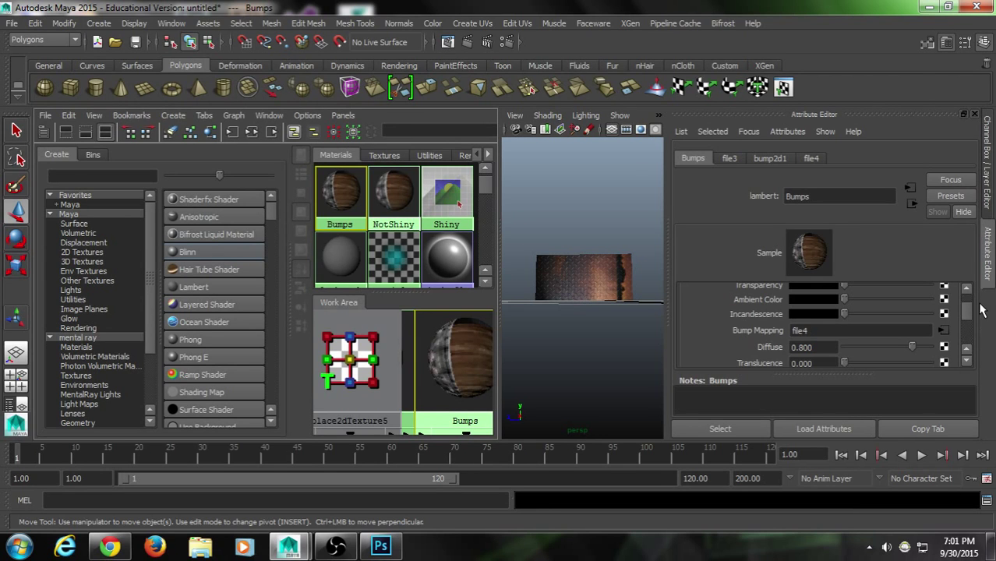
Step: Expand the Bumps material's Special Effects, Matte Opacity and Raytrace Options sections and look through all its attributes
left_click_drag(971, 312, 972, 326)
left_click(786, 304)
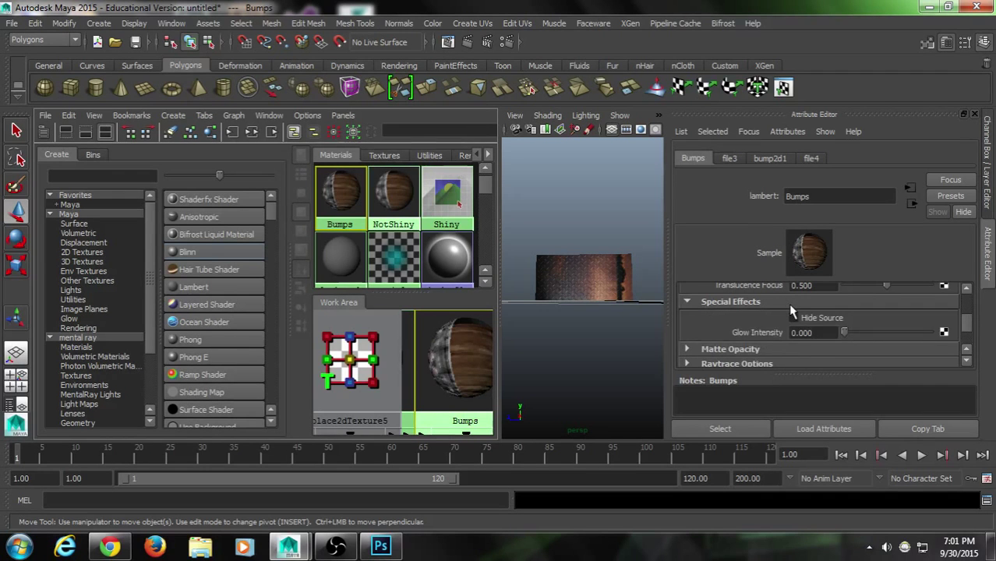
scroll(788, 304, "down", 1)
left_click(789, 304)
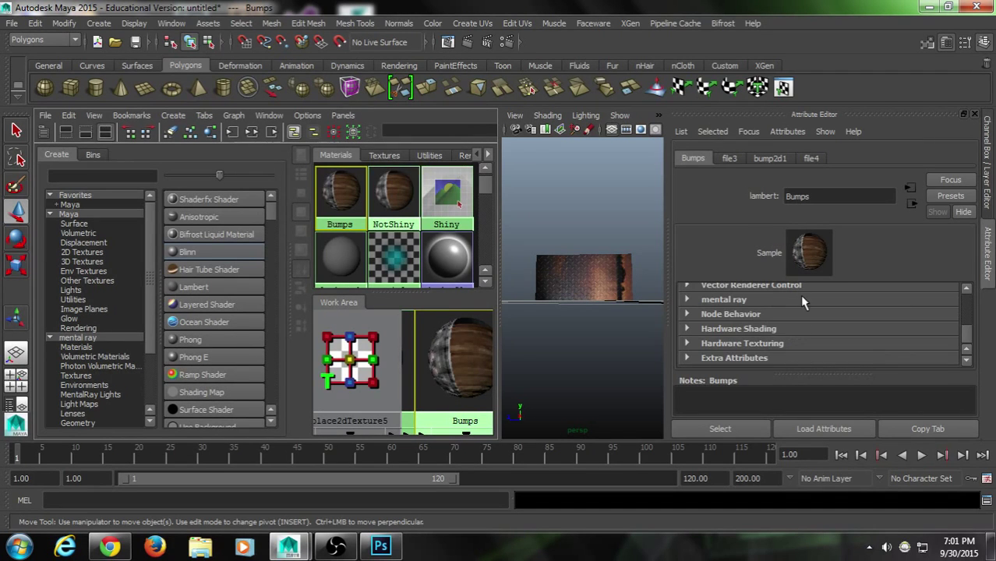
scroll(802, 297, "up", 3)
scroll(801, 304, "up", 1)
scroll(802, 320, "down", 1)
left_click(804, 314)
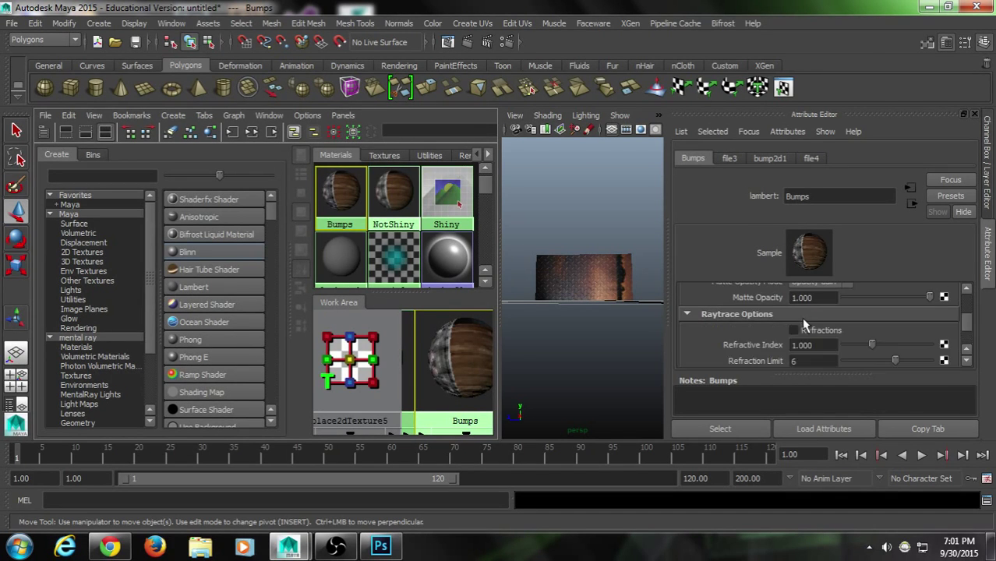
scroll(804, 324, "down", 3)
scroll(803, 328, "down", 3)
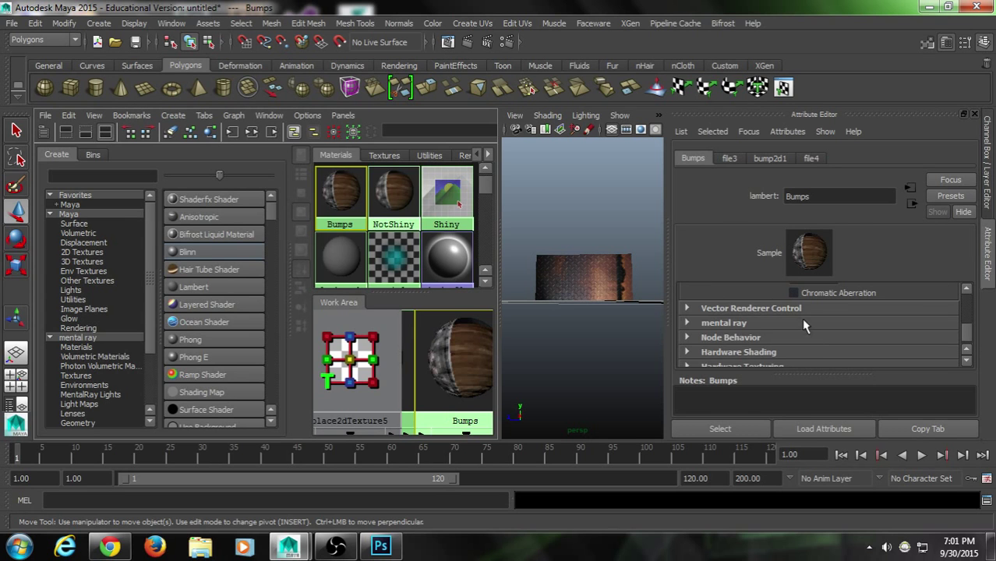
scroll(800, 310, "up", 5)
scroll(809, 322, "up", 4)
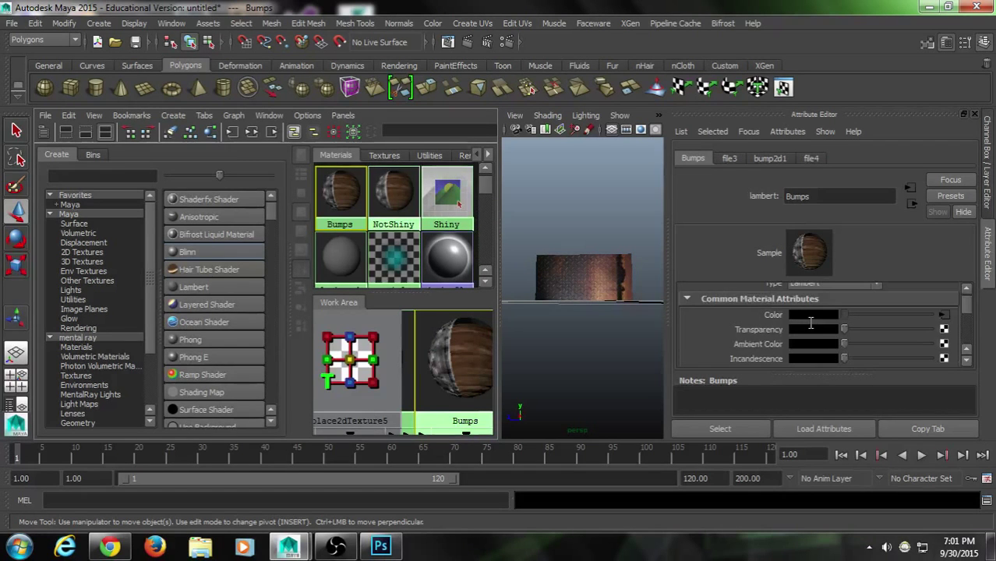
Step: Review the Bumps material's common attributes and its bump-mapping file node's image and sequence settings, ending back at the material
scroll(835, 323, "up", 1)
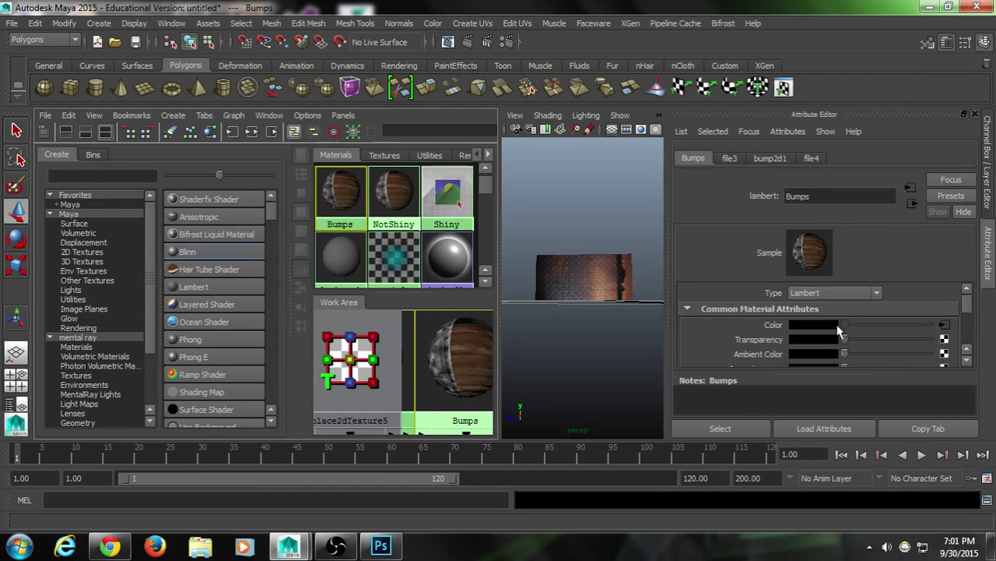
scroll(835, 323, "down", 3)
scroll(840, 331, "up", 1)
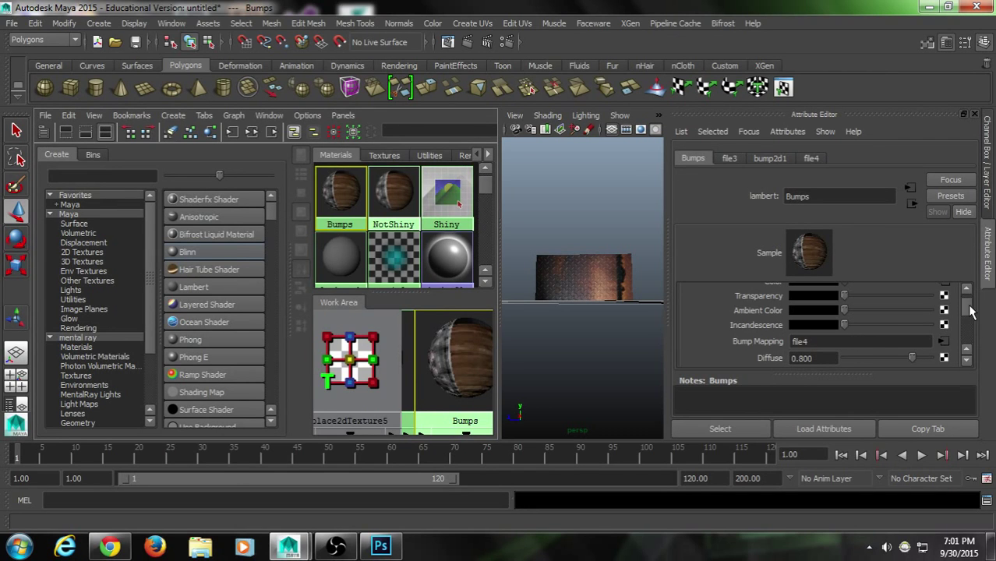
left_click_drag(970, 311, 971, 314)
left_click(945, 308)
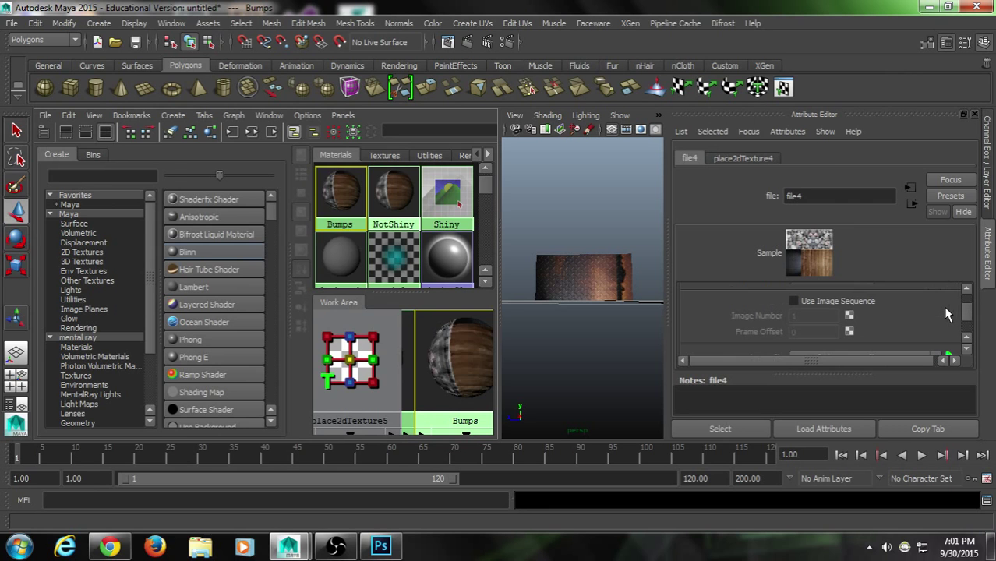
mouse_move(971, 311)
left_mouse_down()
mouse_move(975, 319)
mouse_move(967, 308)
left_mouse_up()
left_click(967, 349)
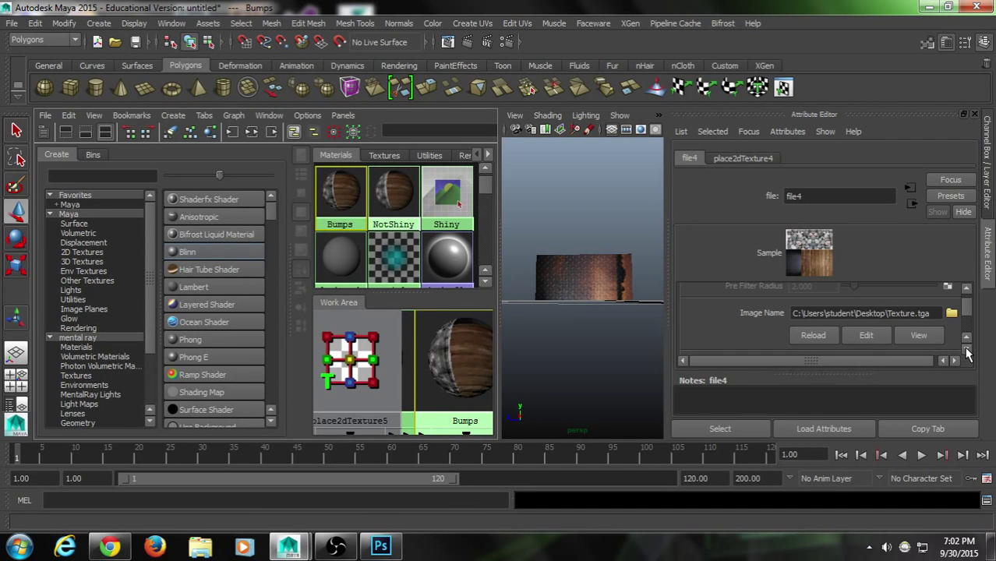
scroll(967, 355, "down", 5)
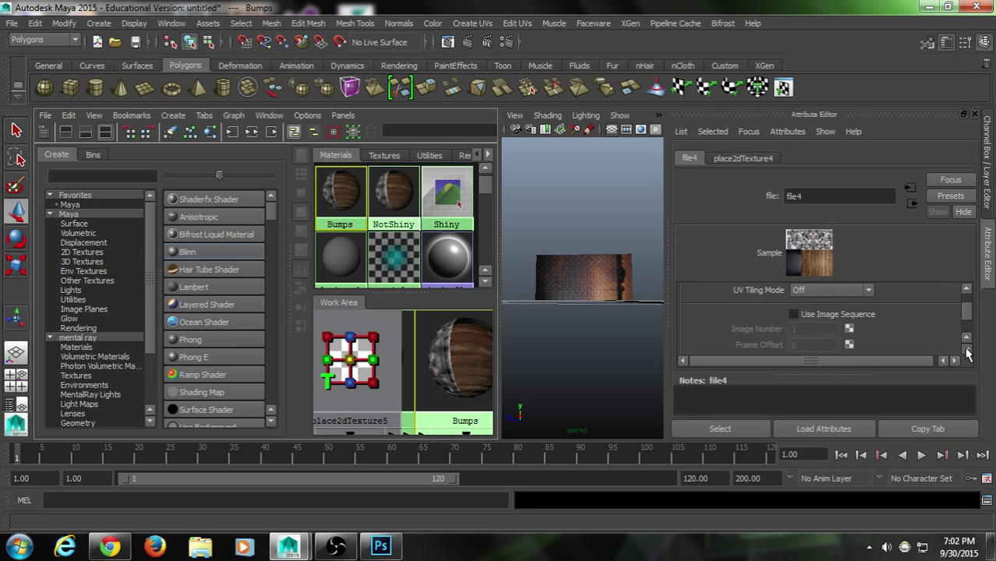
left_click(347, 189)
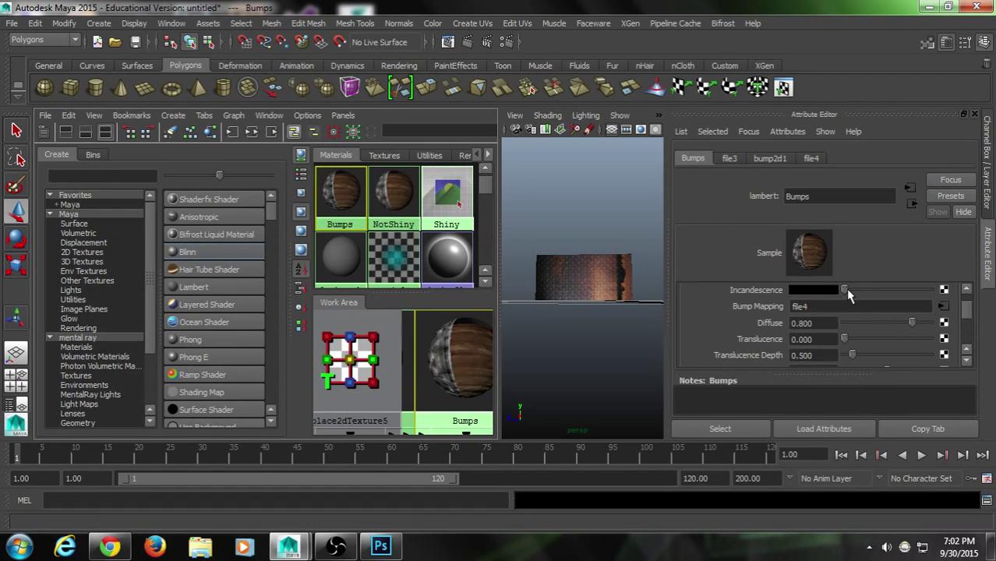
Step: Try using the Bumps material's 2D bump node as Tangent Space Normals and examine the cube's stone side
left_click(769, 159)
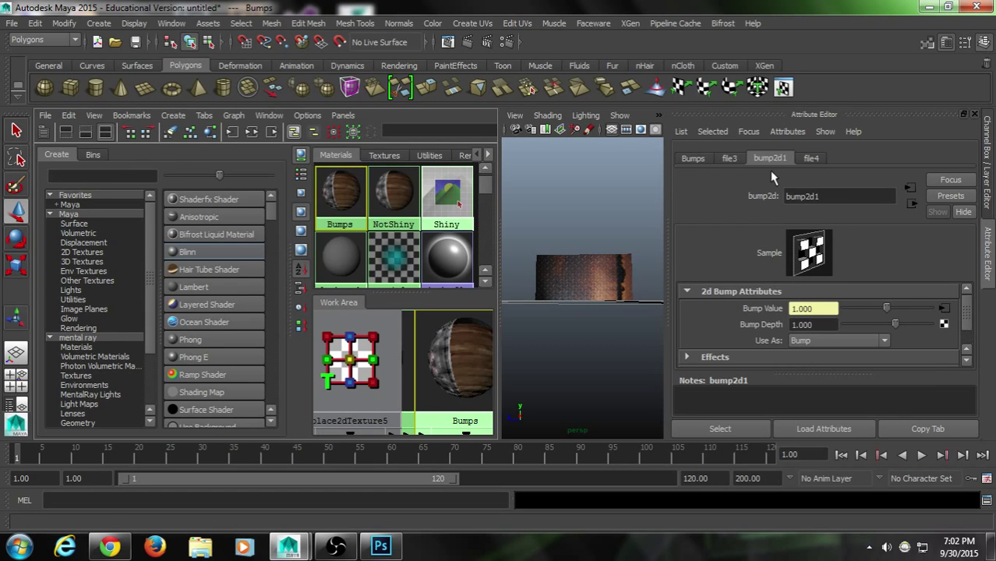
left_click(841, 340)
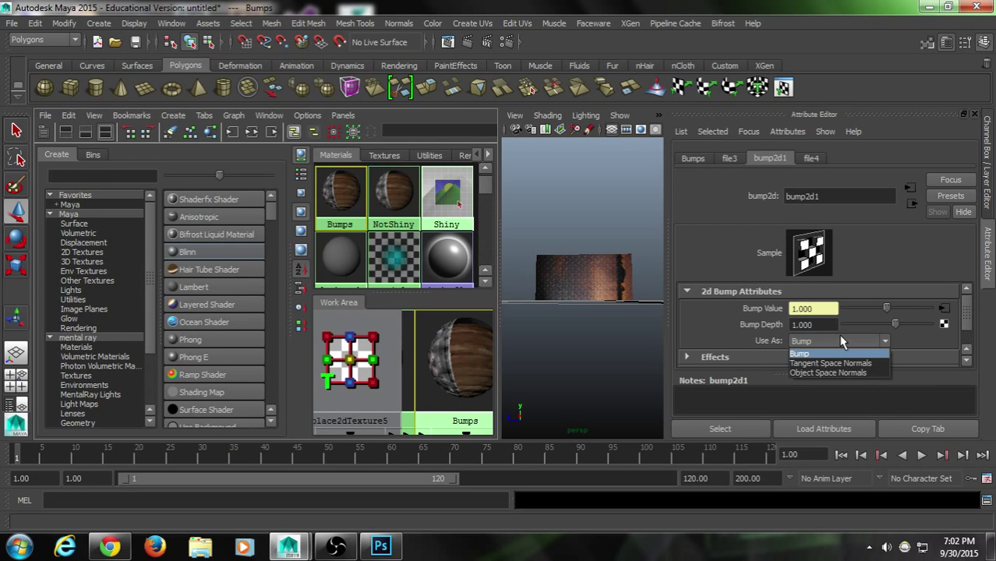
left_click(843, 364)
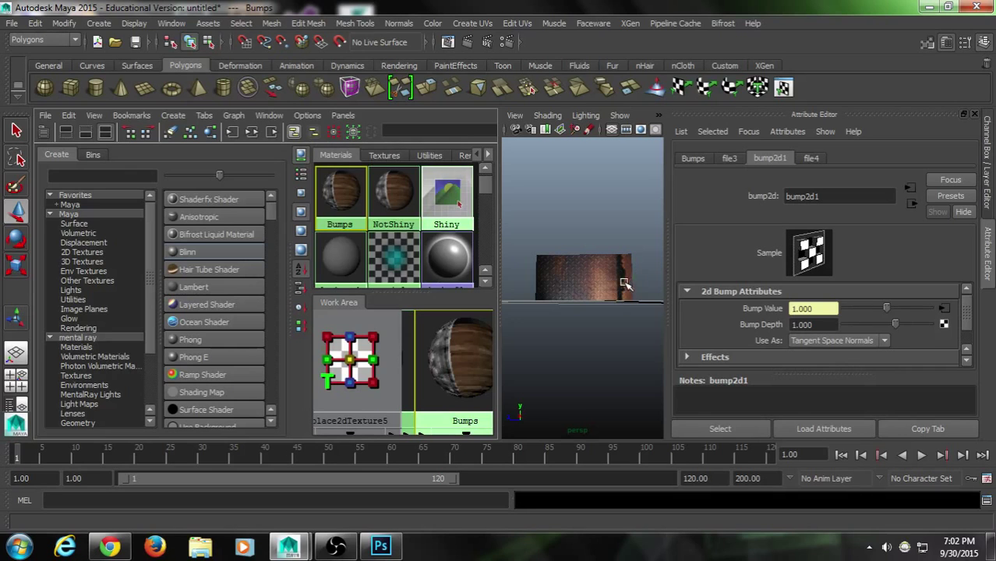
left_click_drag(611, 309, 471, 289, "alt")
scroll(561, 306, "up", 5)
scroll(561, 306, "down", 6)
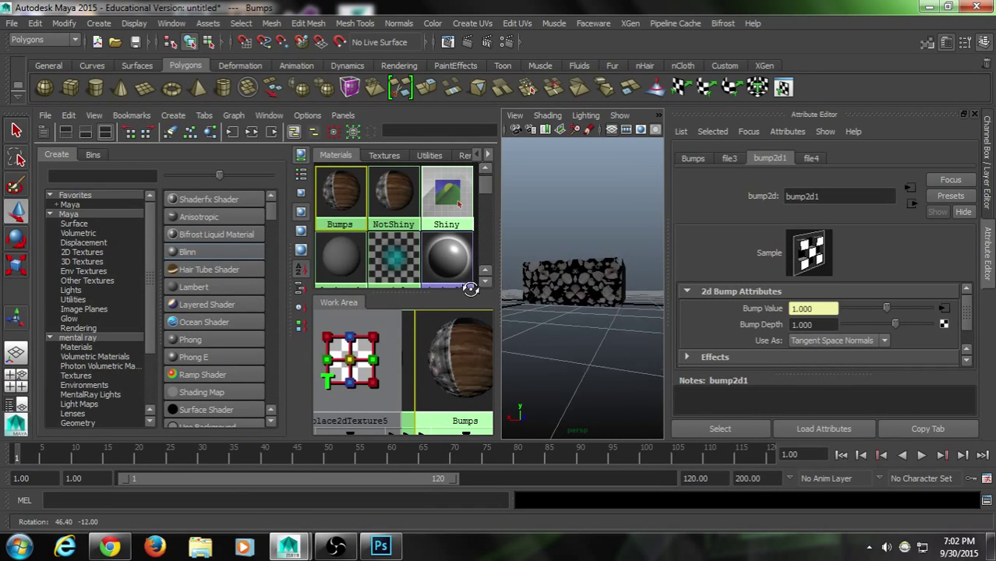
Step: Try the bump node as Object Space Normals, then set its Use As mode back to Bump
left_click(858, 340)
left_click(848, 373)
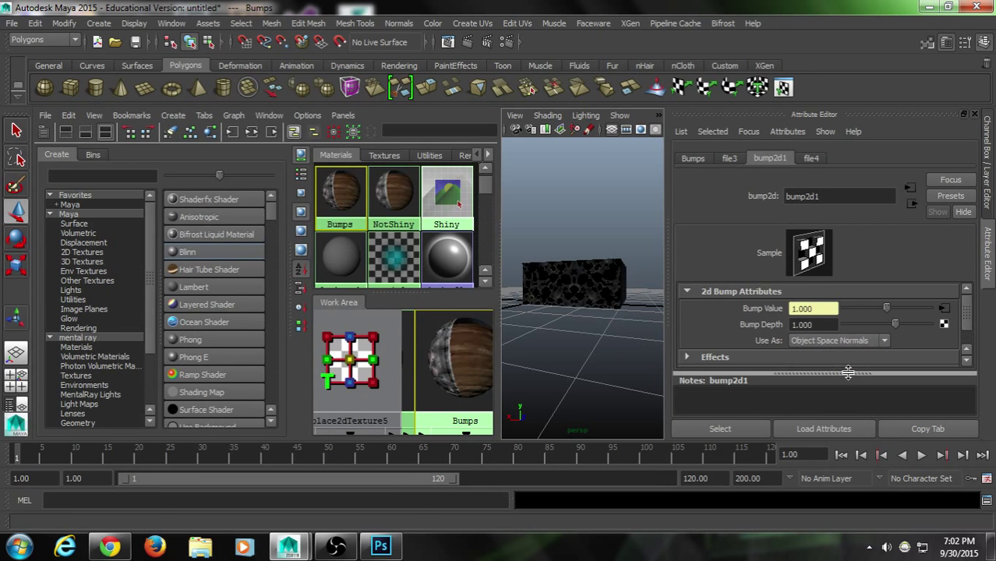
left_click(832, 341)
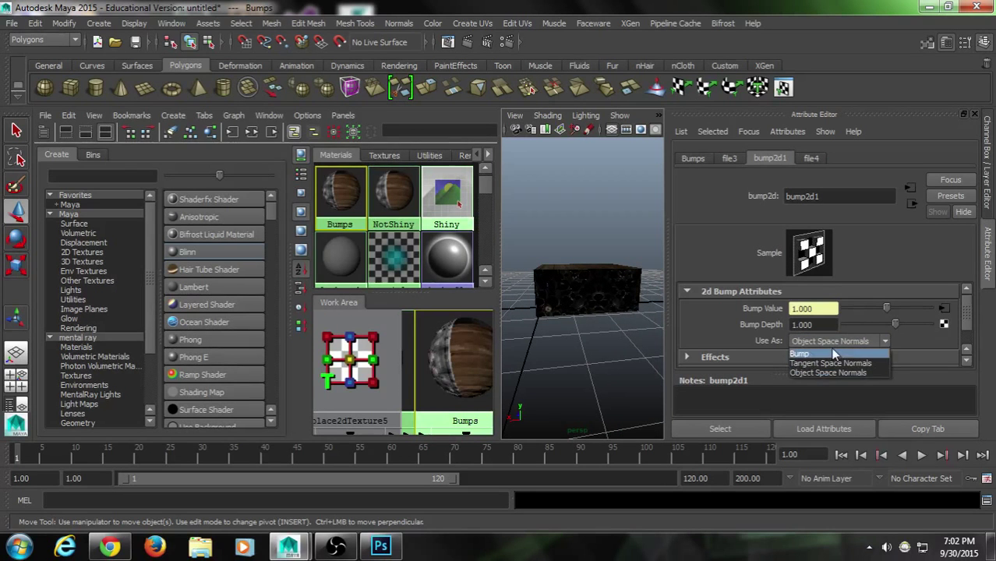
left_click(831, 343)
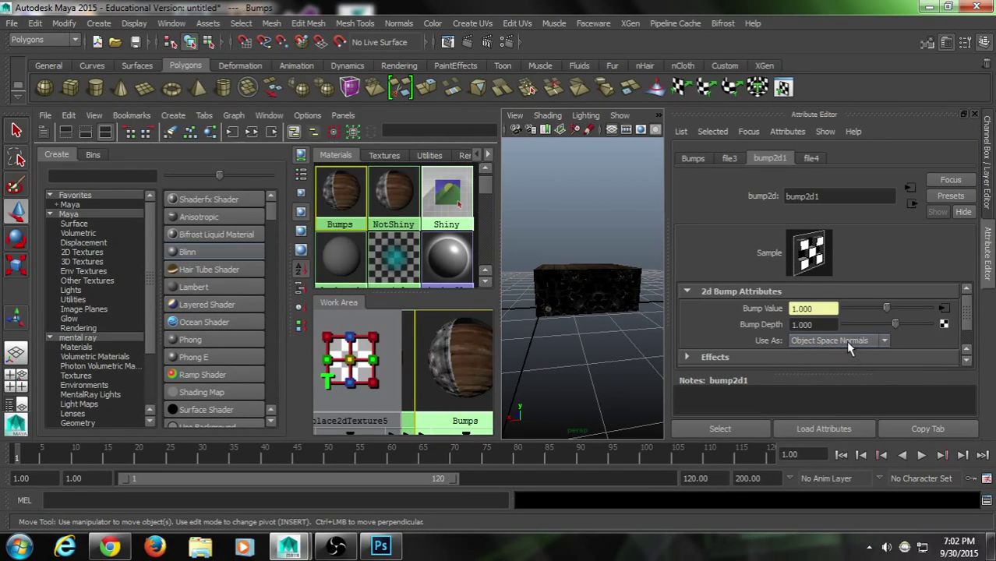
left_click(846, 341)
left_click(862, 352)
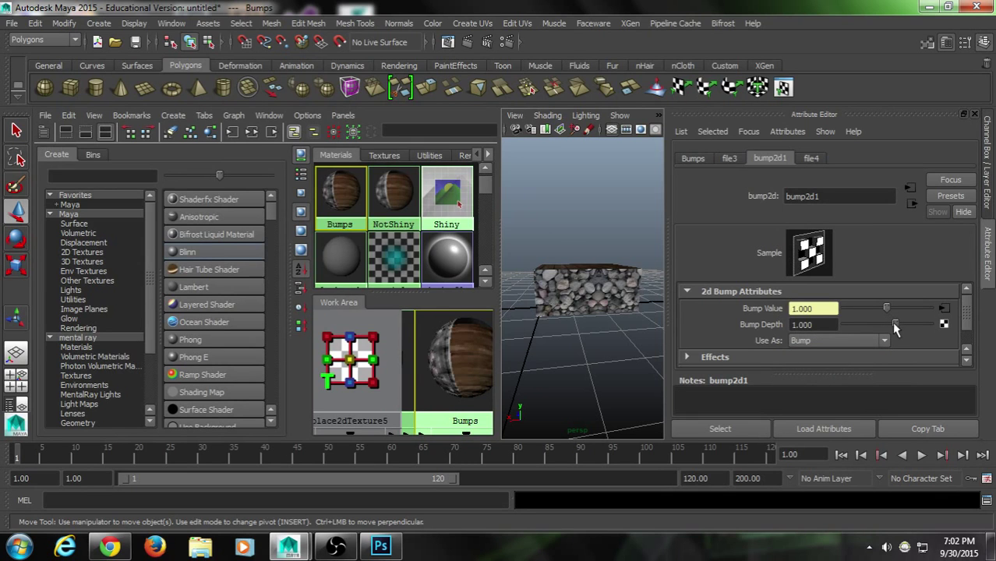
Step: Set the 2D bump node's Bump Depth to about 0.385, checking the effect close up on the stone side
left_click_drag(895, 329, 874, 332)
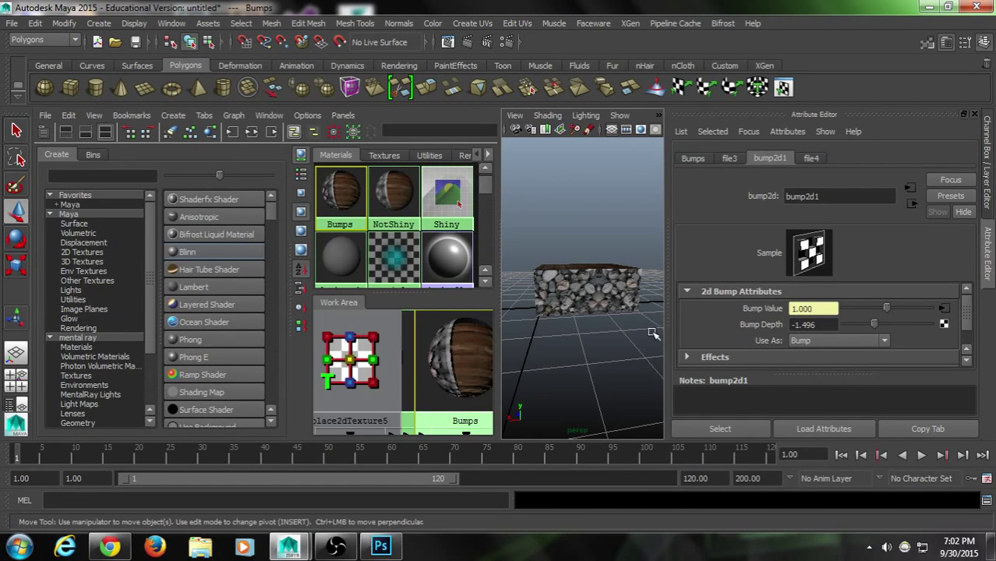
right_click_drag(581, 295, 659, 310, "alt")
mouse_move(874, 327)
left_mouse_down()
mouse_move(894, 340)
mouse_move(888, 334)
left_mouse_up()
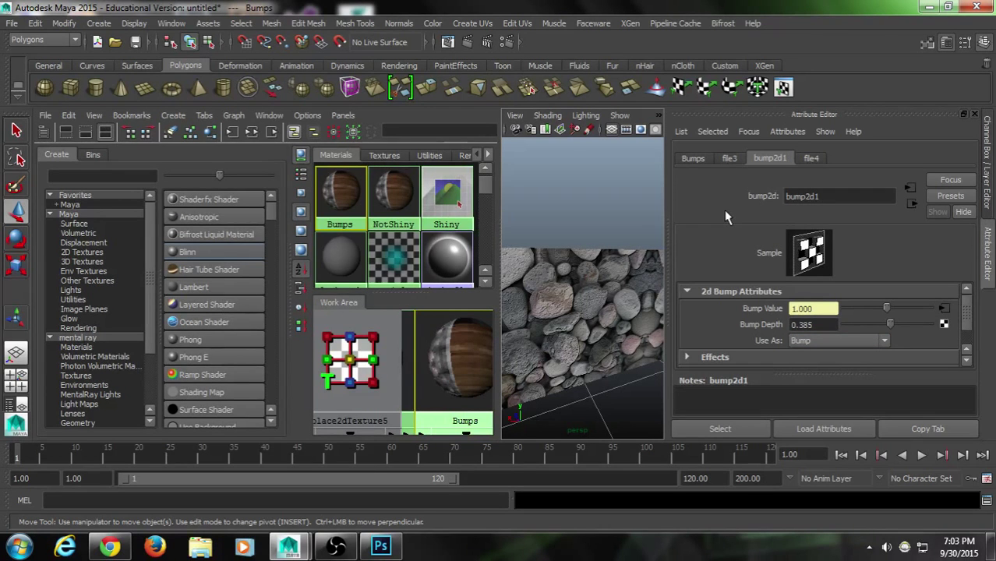
Step: Render a close-up of the bumpy stone side from the enlarged perspective view, examine it, and close the render window
left_click_drag(542, 192, 614, 195, "alt")
scroll(522, 191, "up", 10)
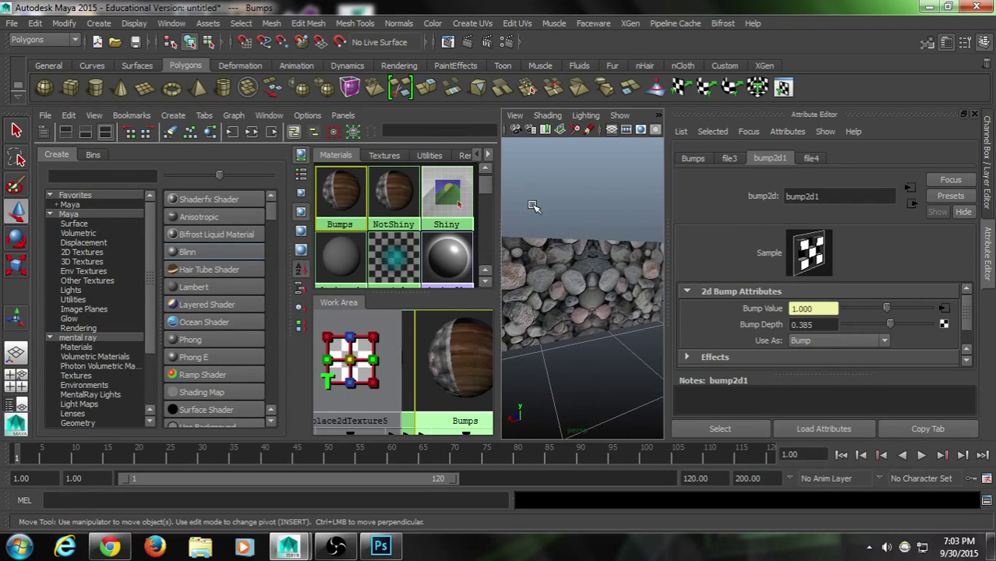
scroll(532, 206, "down", 8)
scroll(548, 227, "up", 4)
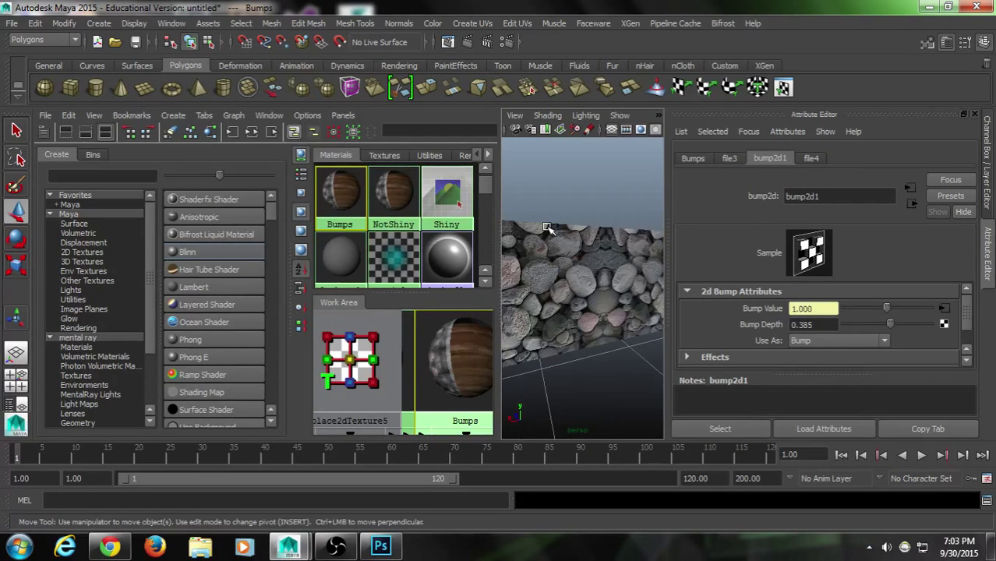
scroll(600, 276, "up", 2)
left_click_drag(601, 277, 472, 232, "alt")
key("space")
left_click(466, 43)
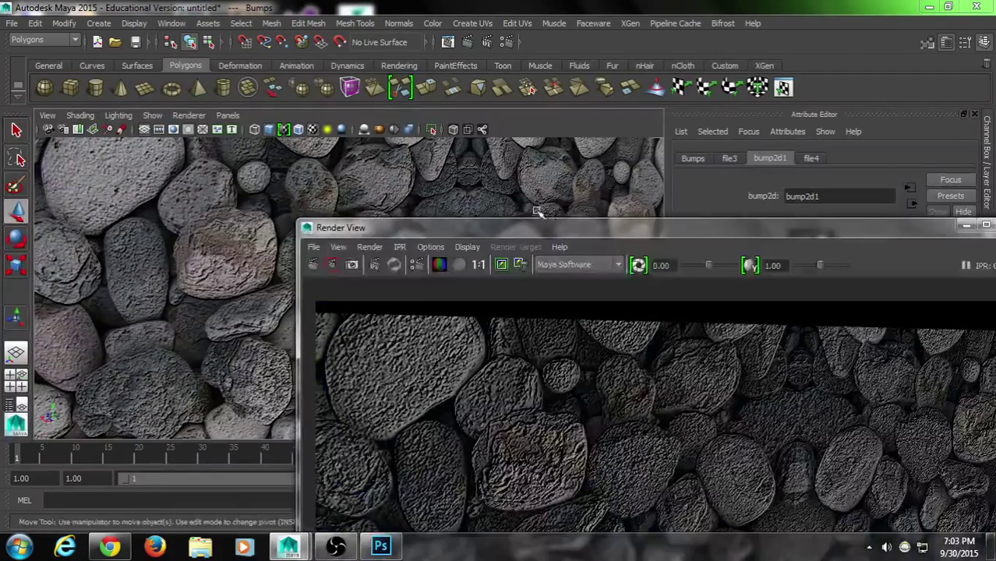
left_click_drag(546, 228, 325, 38)
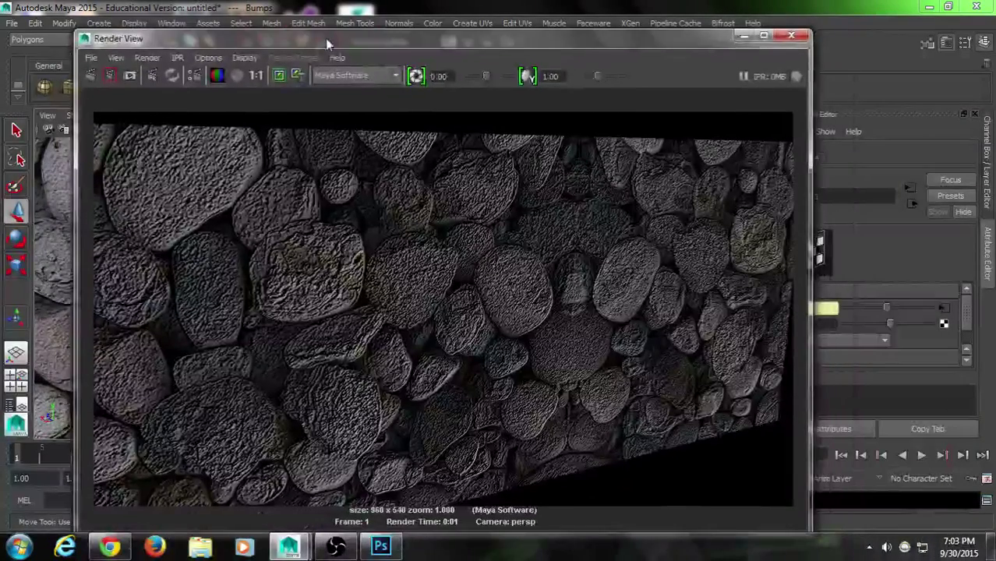
left_click(791, 35)
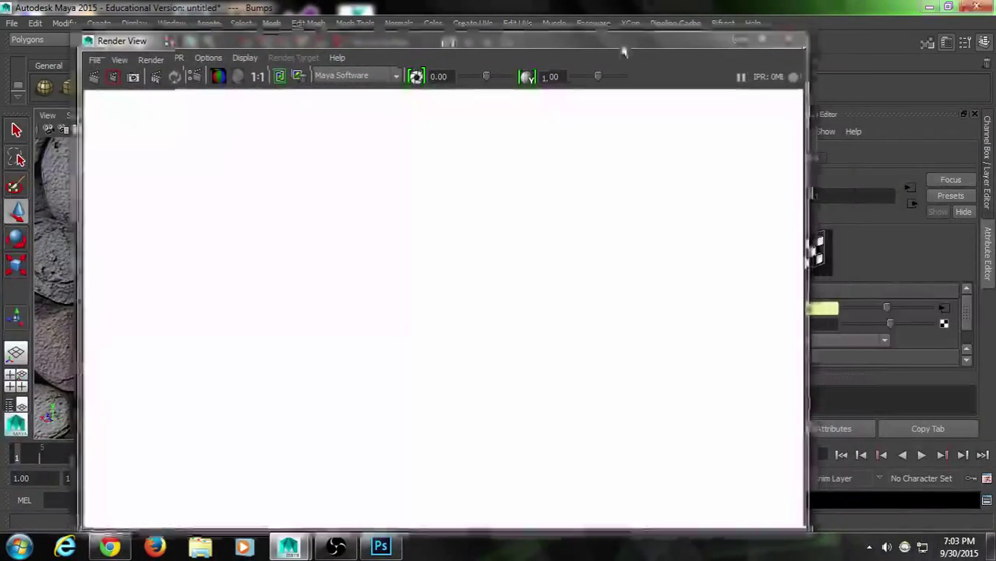
Step: Restore the Hypershade and perspective layout and orbit around the cube to examine its wood, metal and stone sides
left_click_drag(467, 261, 327, 290, "alt")
scroll(402, 258, "up", 5)
left_click(16, 405)
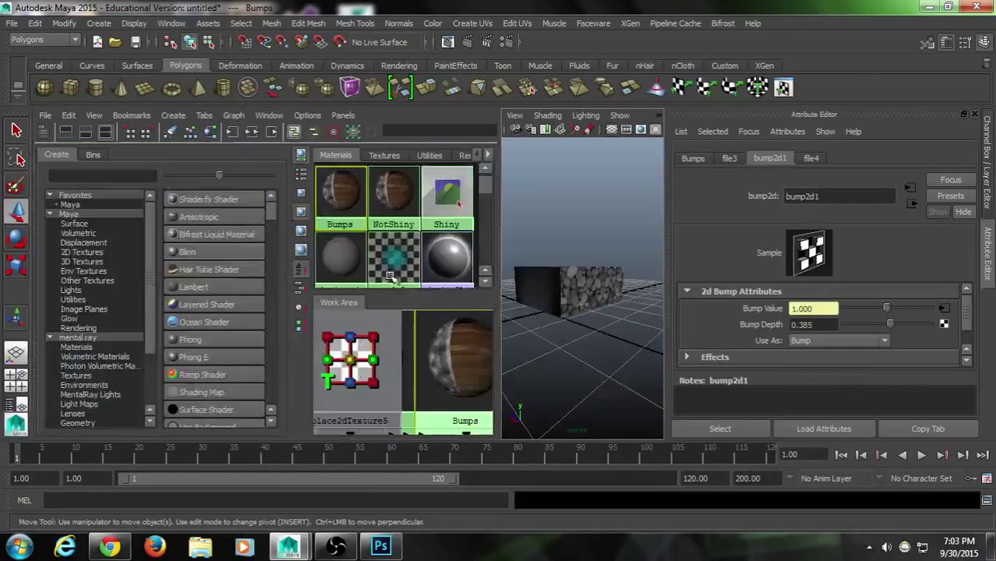
mouse_move(970, 312)
left_mouse_down()
mouse_move(970, 326)
mouse_move(971, 313)
left_mouse_up()
left_click_drag(567, 283, 585, 306, "alt")
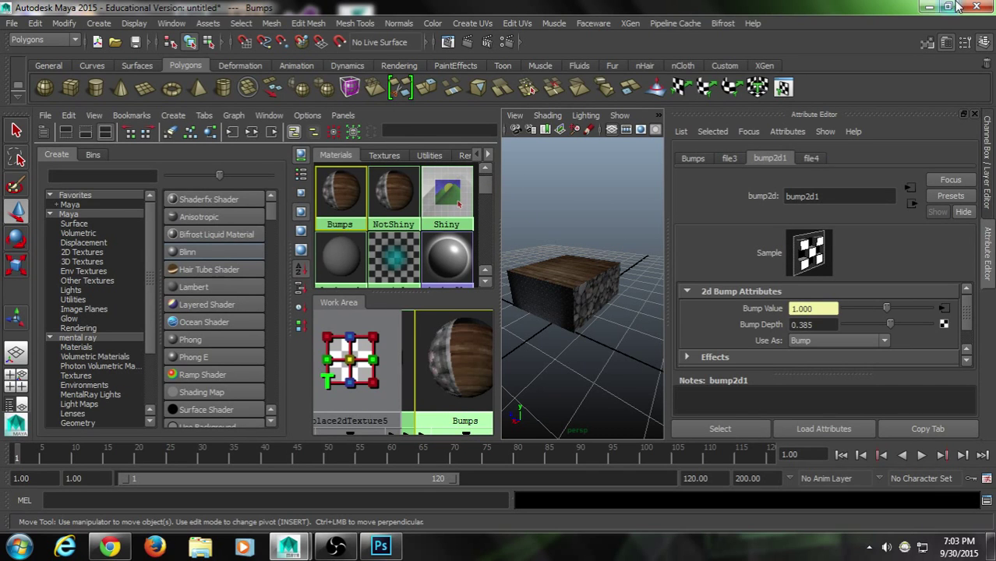
Step: Minimize Maya, switch to UVs.tga in Photoshop, and add a new alpha channel to the image
left_click(928, 9)
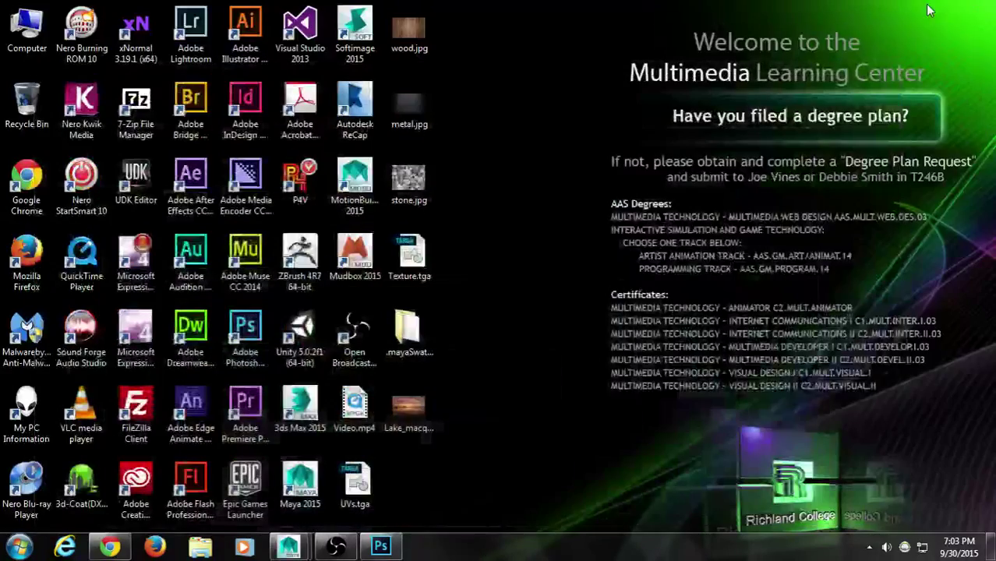
left_click(390, 550)
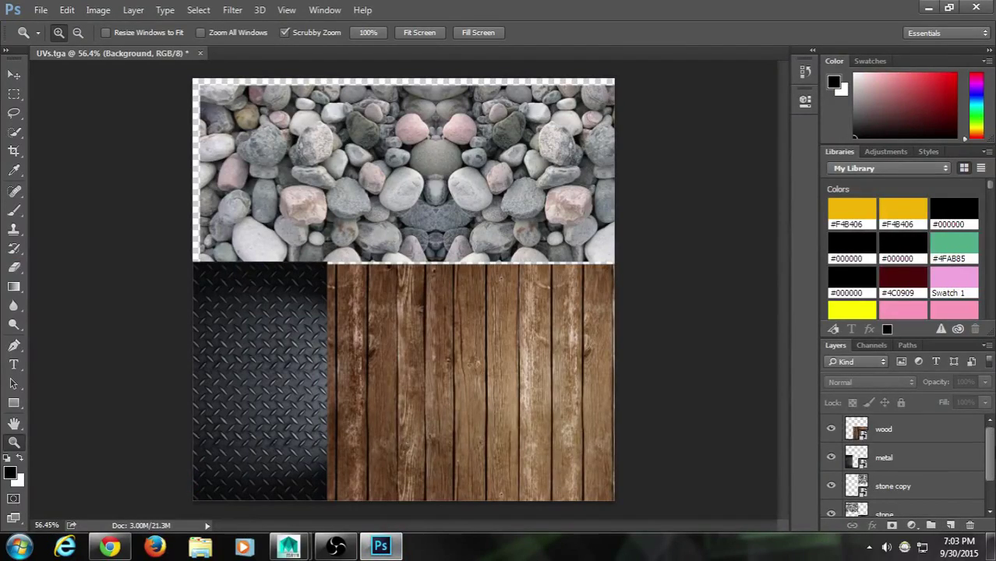
scroll(991, 456, "down", 2)
scroll(991, 456, "up", 2)
left_click(867, 347)
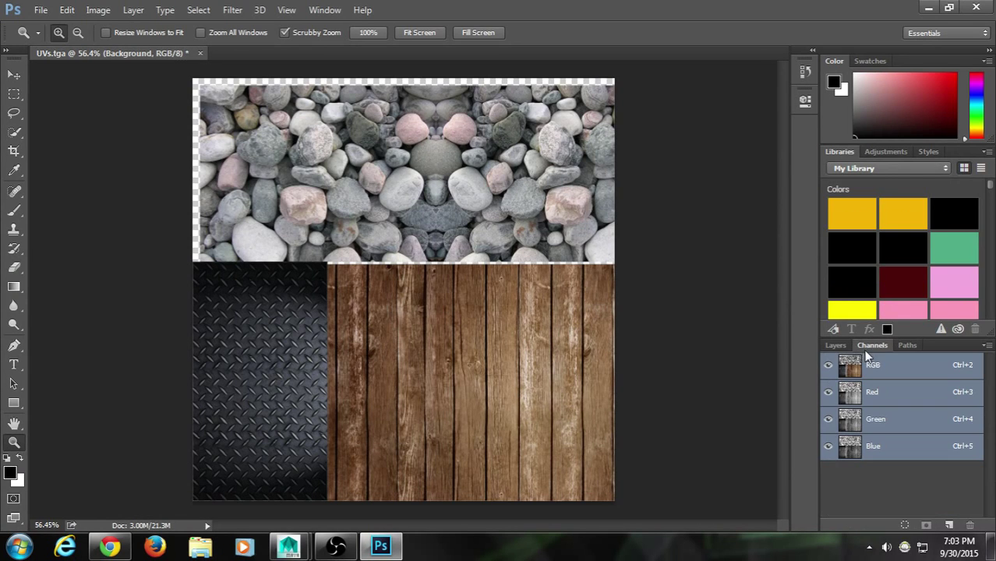
left_click(949, 527)
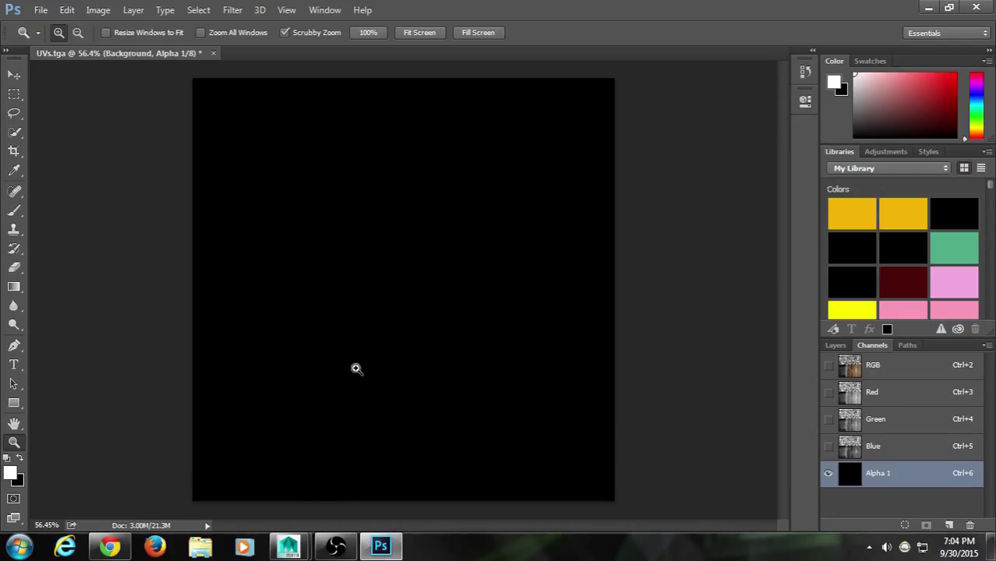
Step: Paint a white blob in the lower-right part of the alpha channel with a soft round 83 px brush
left_click(14, 212)
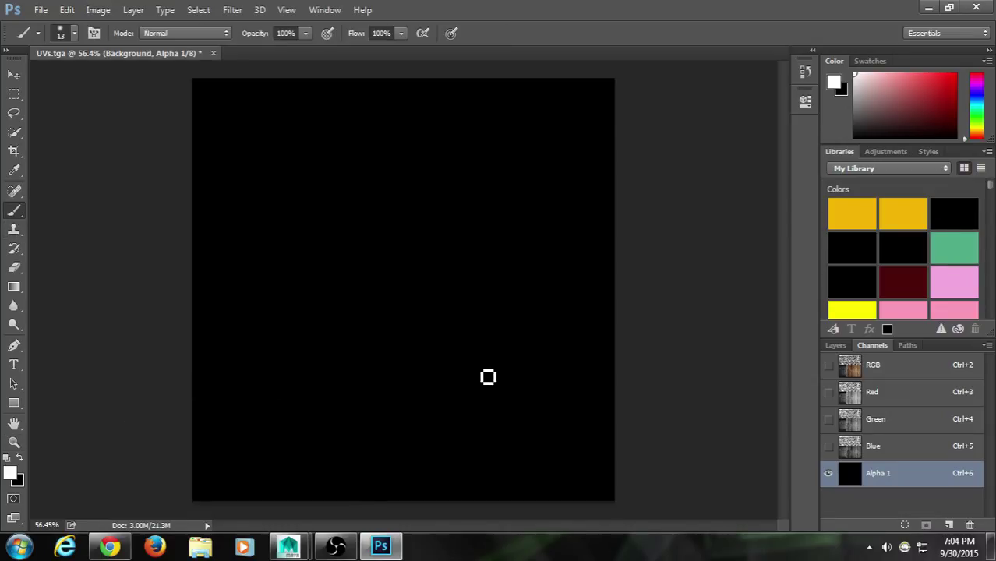
right_click(488, 368)
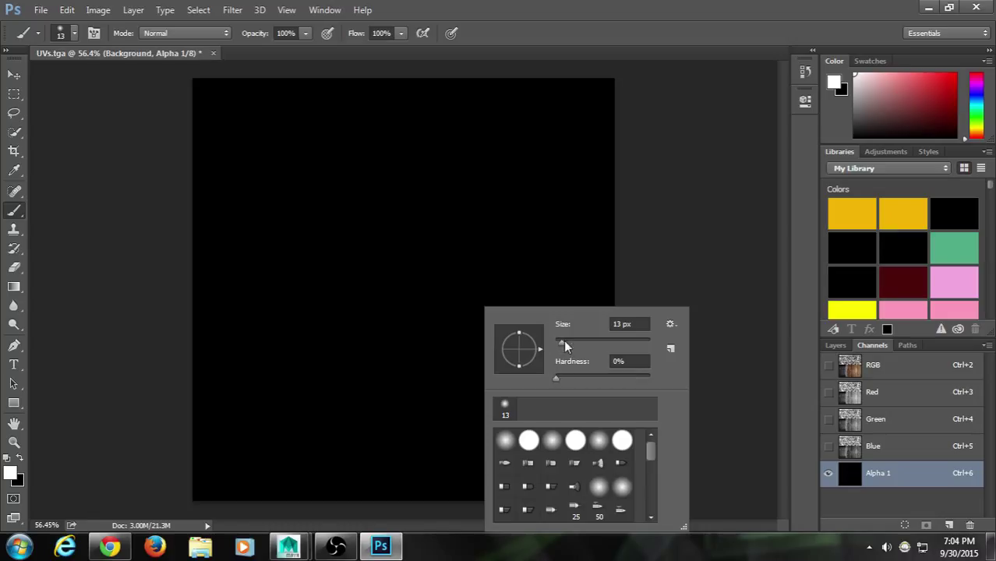
left_click_drag(562, 341, 577, 343)
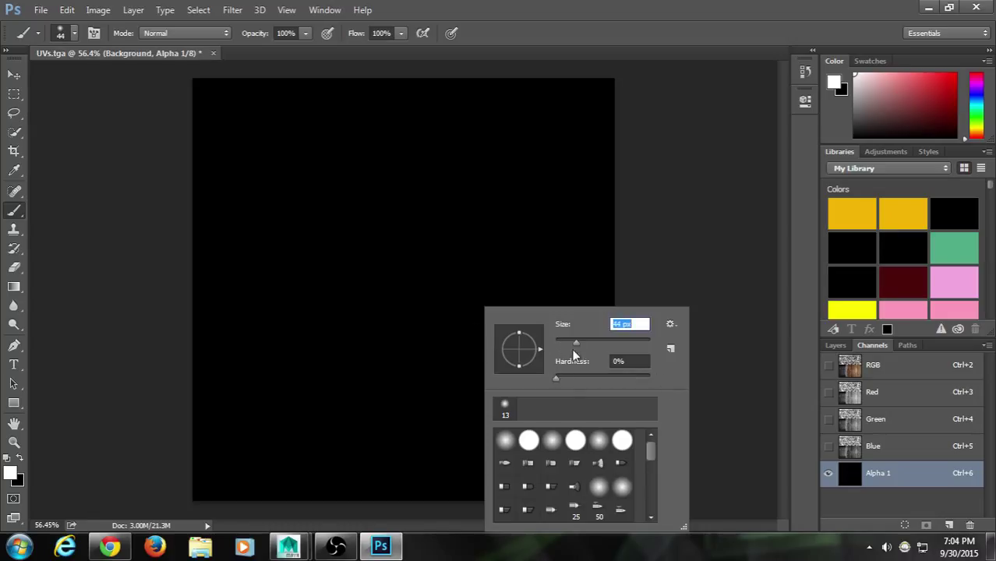
double_click(508, 443)
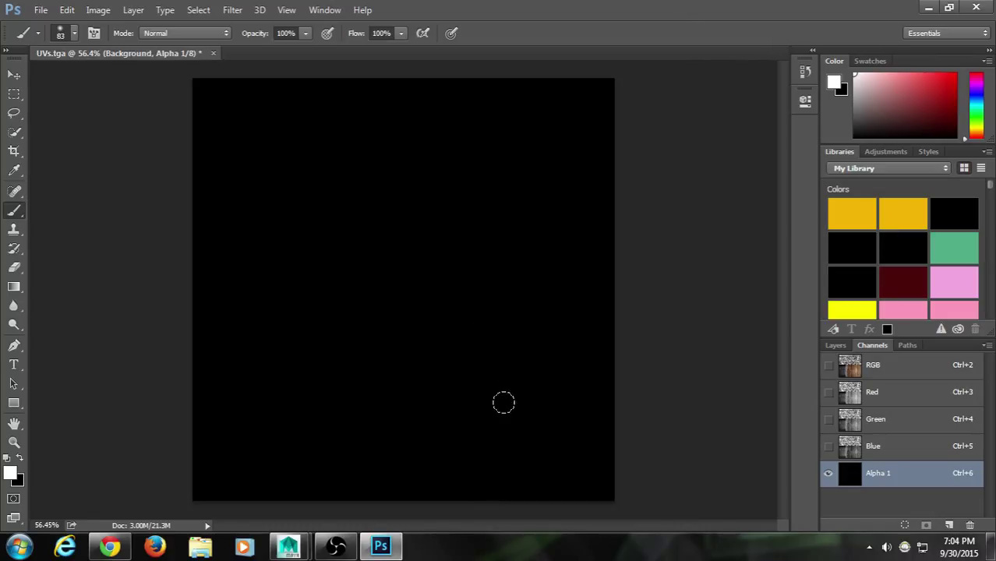
mouse_move(436, 360)
left_mouse_down()
mouse_move(485, 327)
mouse_move(471, 349)
mouse_move(525, 364)
mouse_move(465, 357)
mouse_move(517, 361)
mouse_move(478, 387)
left_mouse_up()
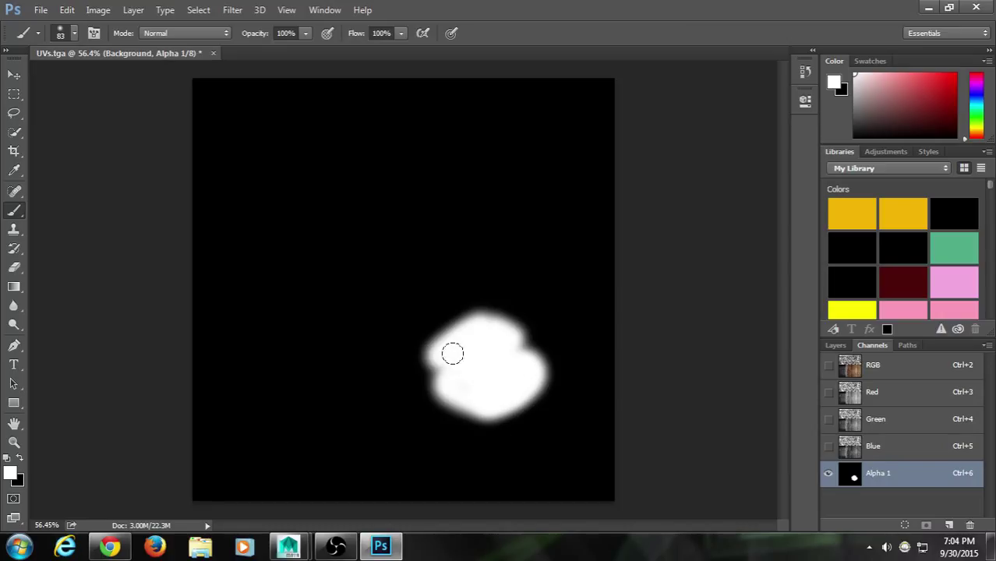
mouse_move(509, 383)
left_mouse_down()
mouse_move(474, 326)
mouse_move(452, 383)
left_mouse_up()
Step: Set the foreground color to gray 787878 and paint a spot in the middle of the white blob
left_click(11, 476)
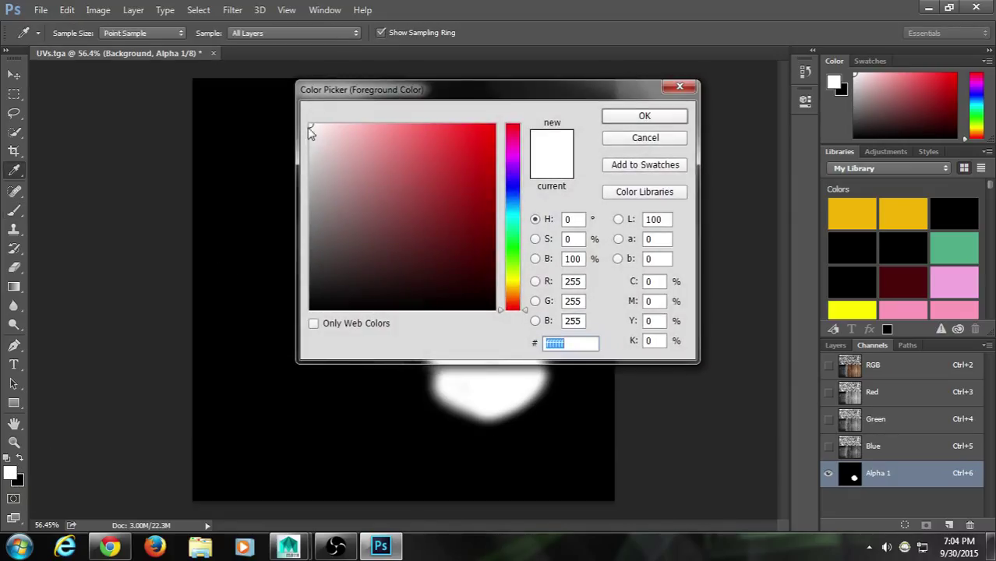
left_click_drag(310, 132, 279, 223)
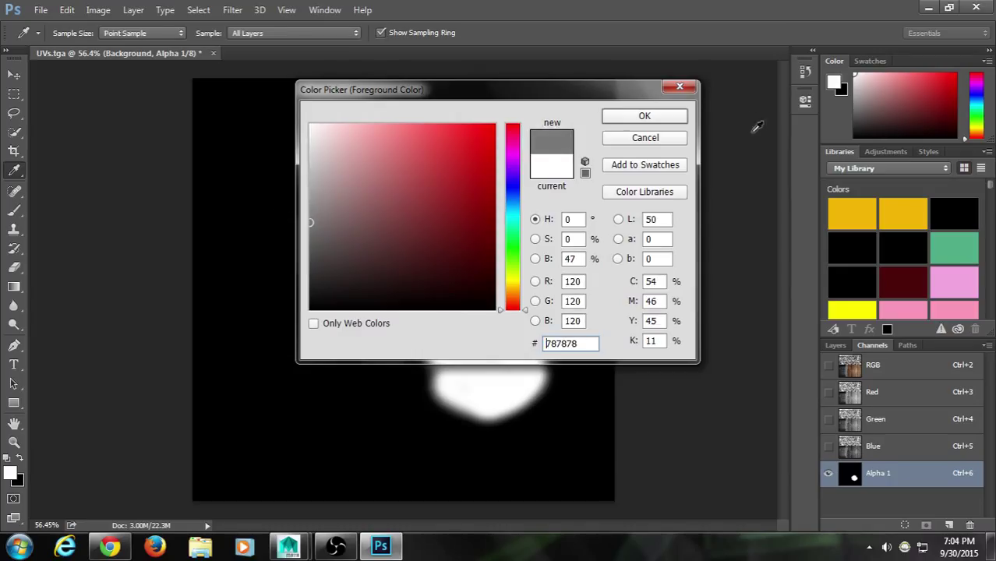
left_click(640, 116)
left_click_drag(482, 360, 482, 368)
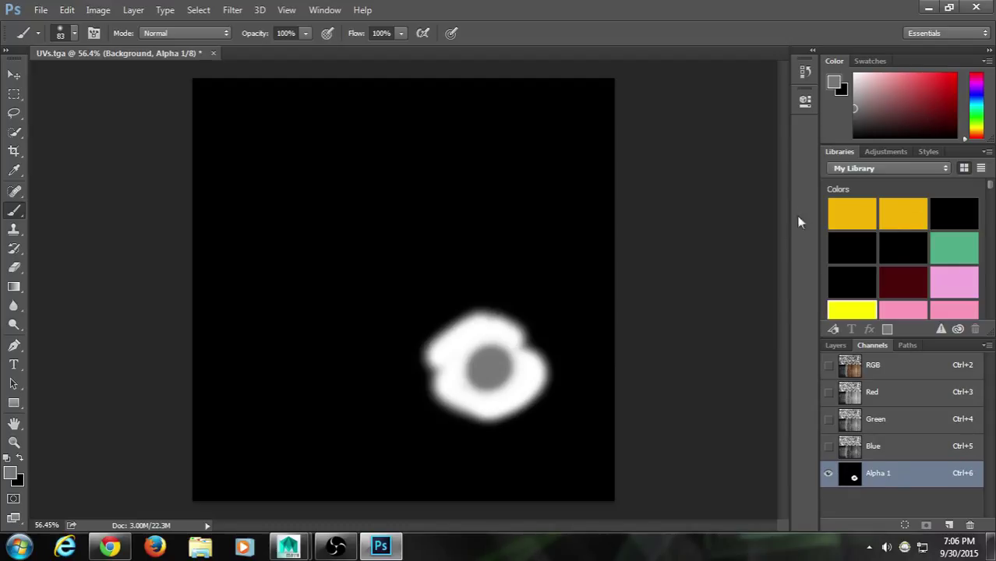
Step: Start saving the image under another file on the Desktop, with Targa as the file format
left_click(41, 10)
left_click(86, 173)
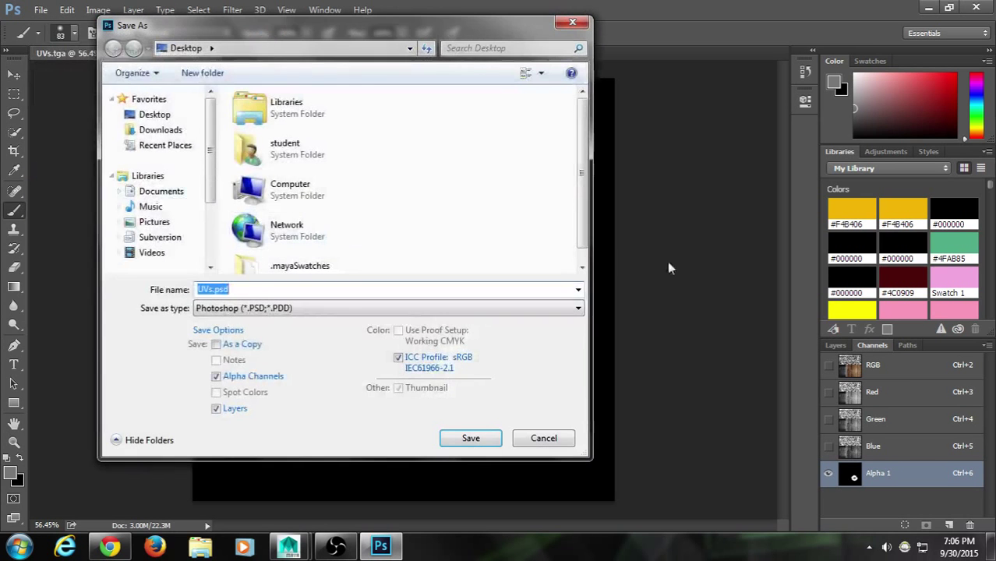
scroll(585, 257, "down", 2)
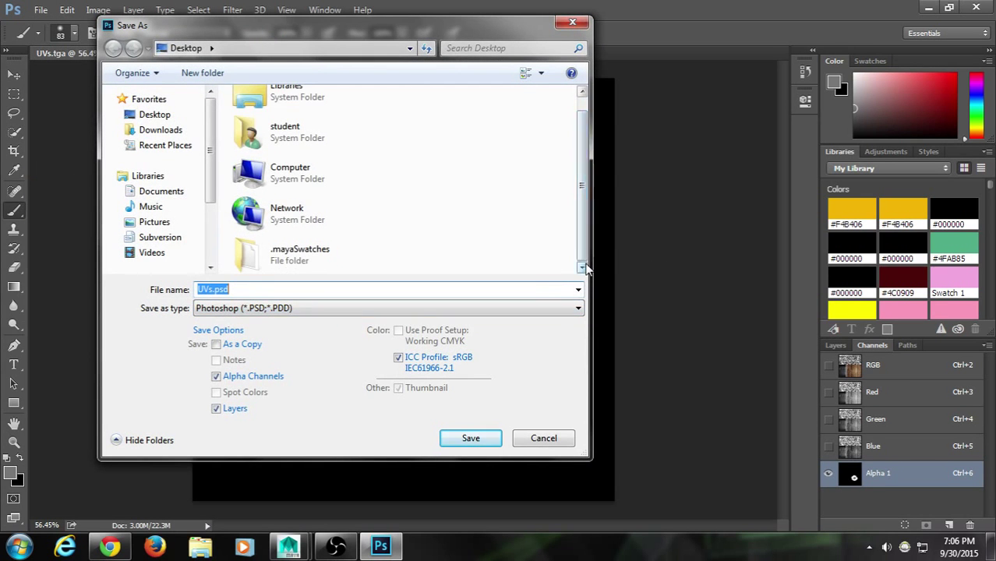
left_click(155, 115)
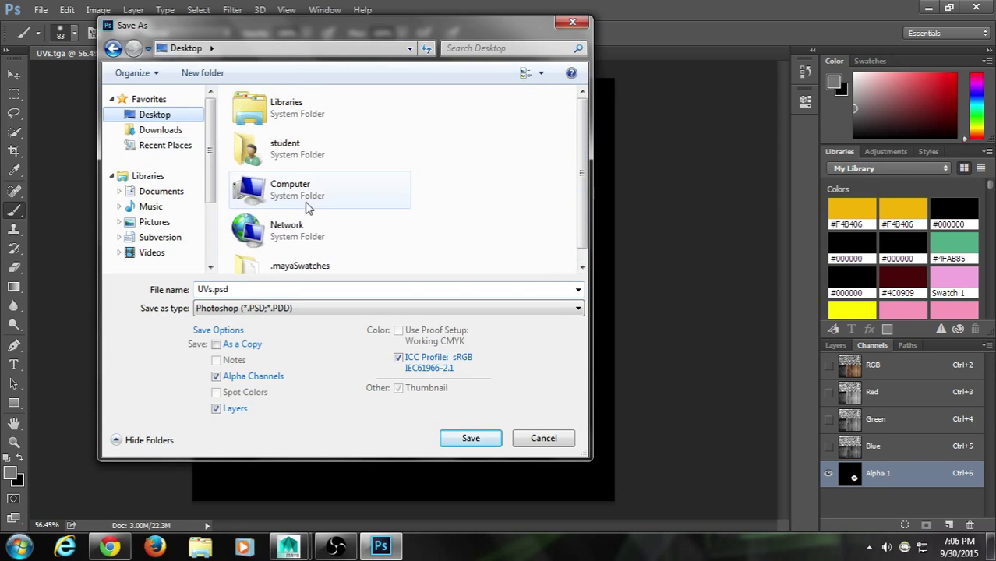
scroll(355, 244, "down", 1)
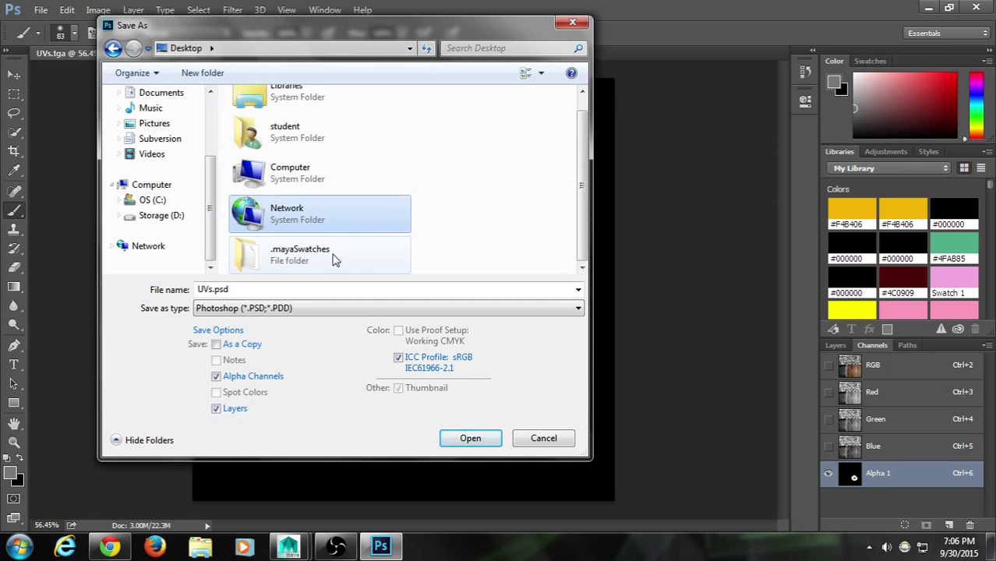
left_click(307, 309)
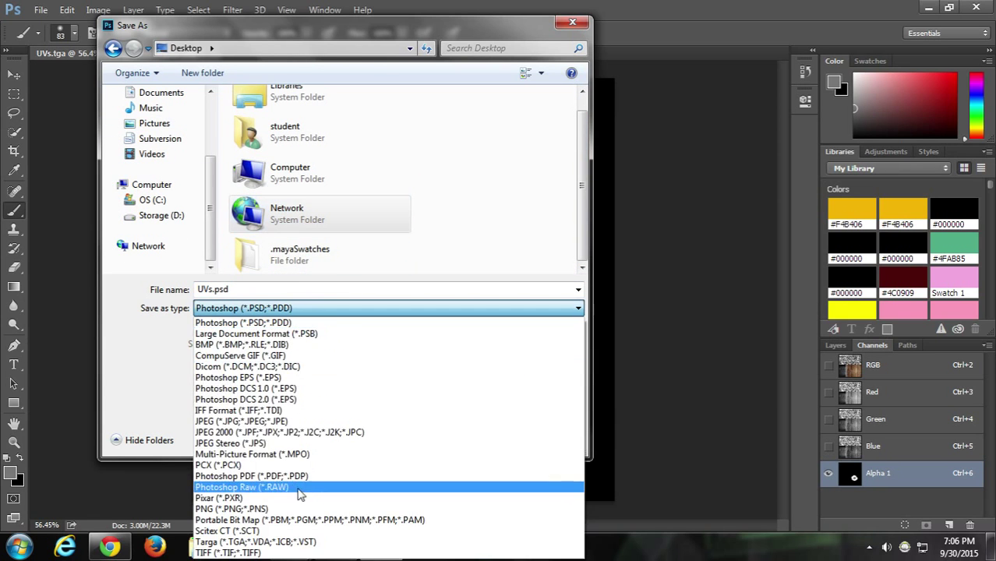
left_click(300, 542)
Step: Overwrite Texture.tga on the Desktop with the image at 32 bits/pixel, without compression
left_click(308, 241)
scroll(308, 240, "down", 2)
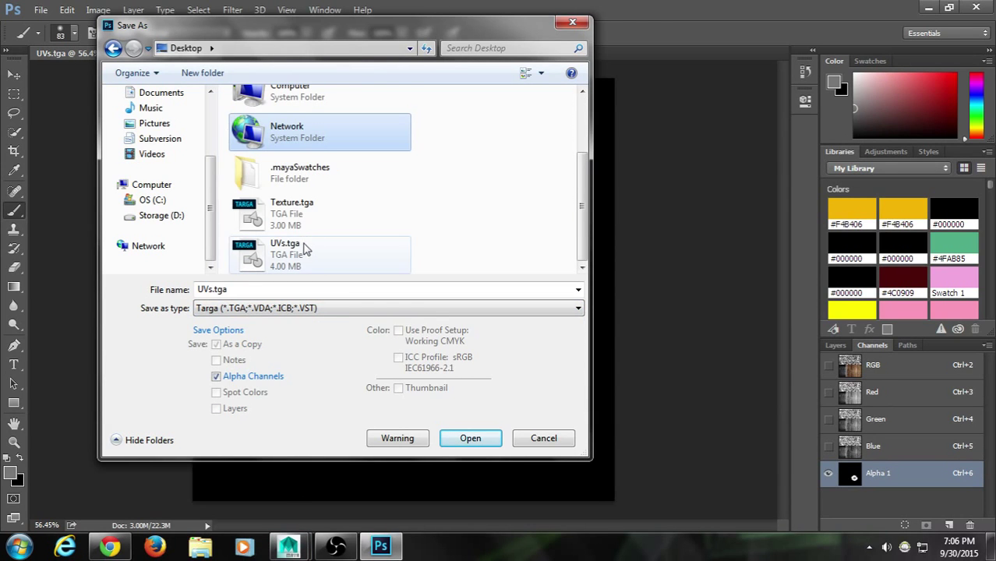
left_click(308, 218)
left_click(471, 441)
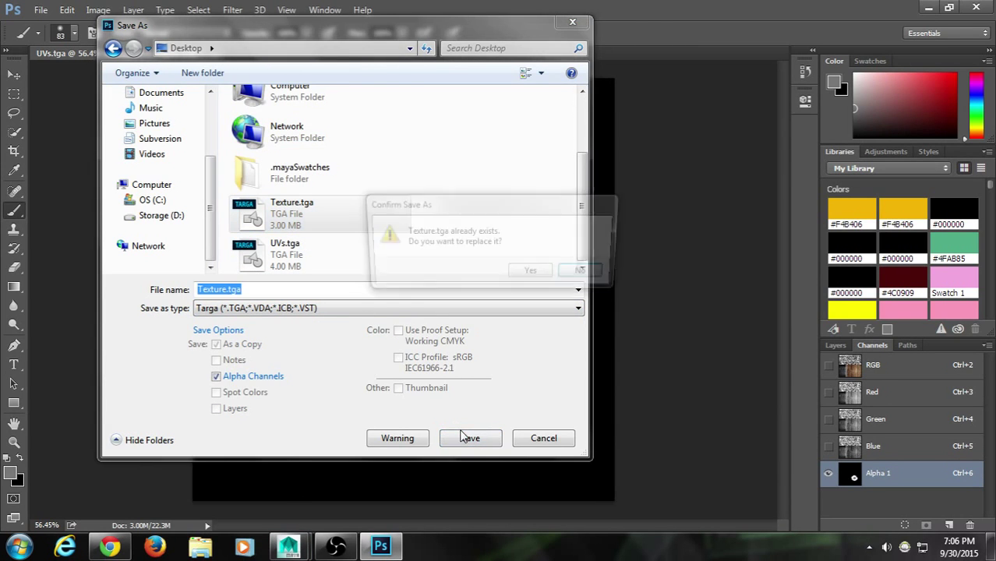
left_click(526, 277)
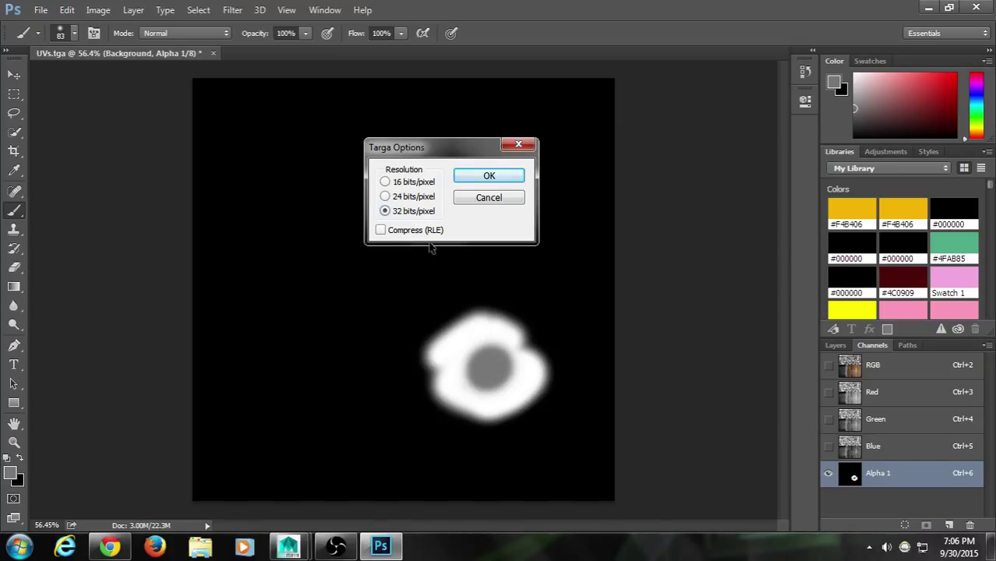
left_click(493, 177)
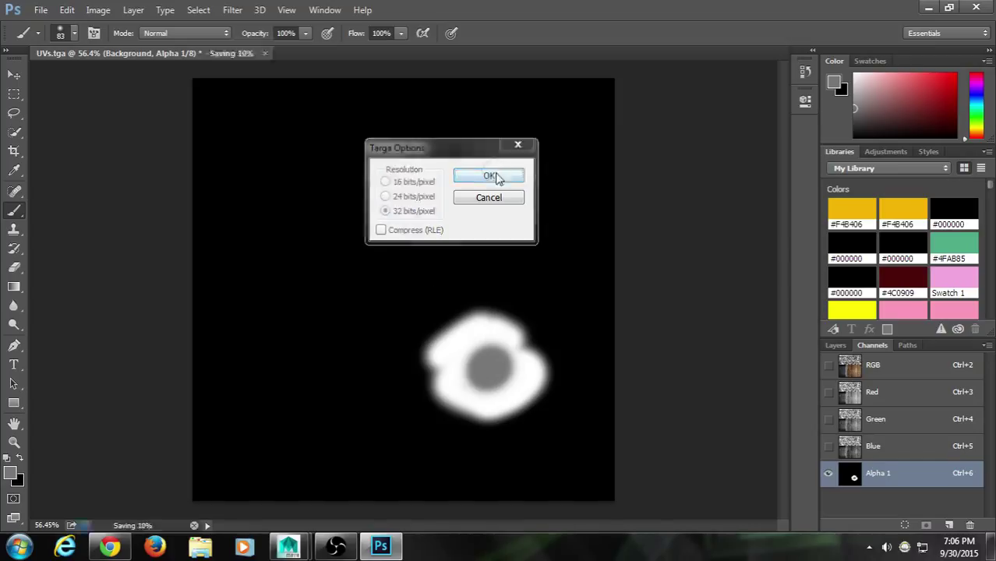
Step: Minimize Photoshop, switch to Maya, and connect a File texture to the Transparency of the NotShiny material
left_click(929, 7)
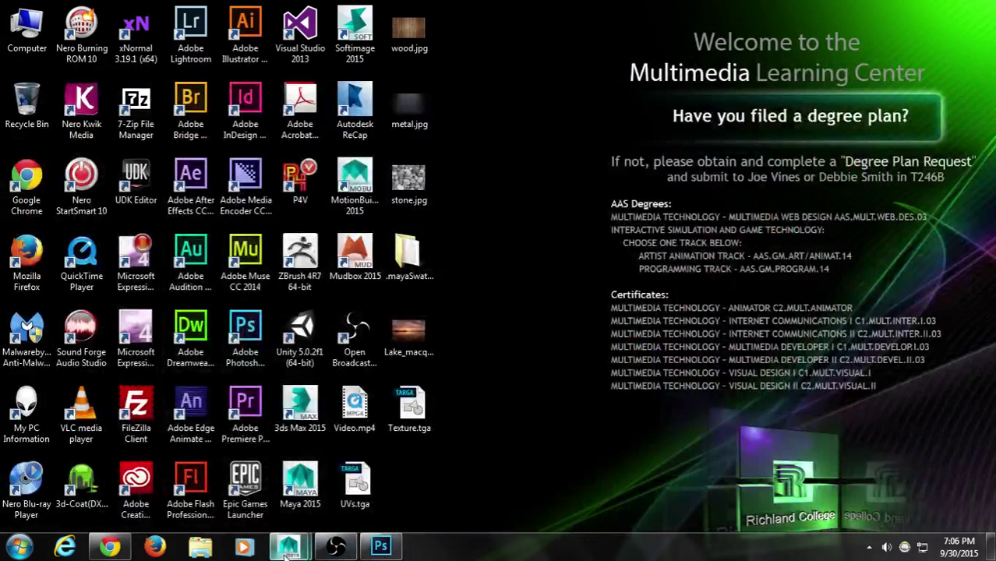
mouse_move(289, 545)
left_click(318, 460)
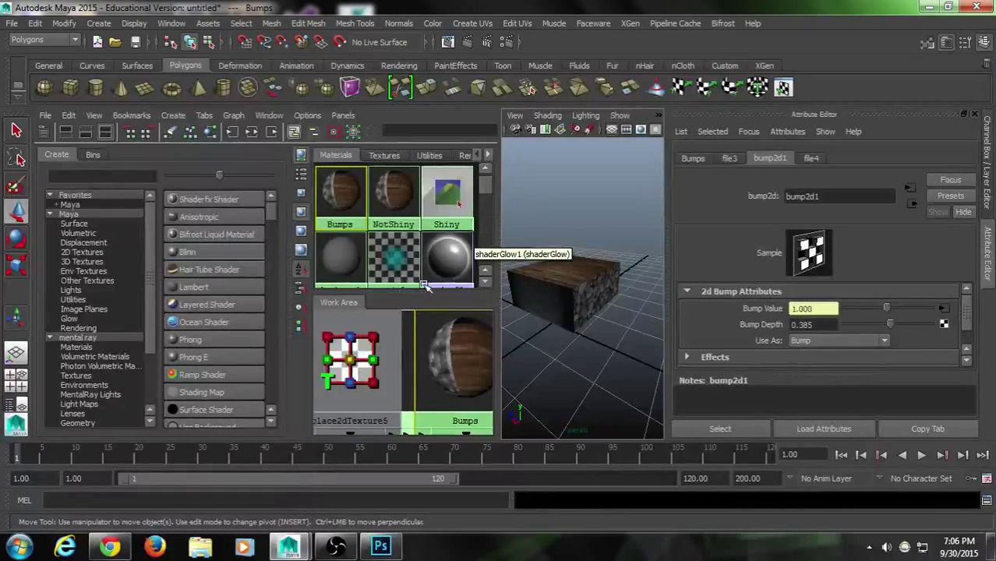
left_click(394, 191)
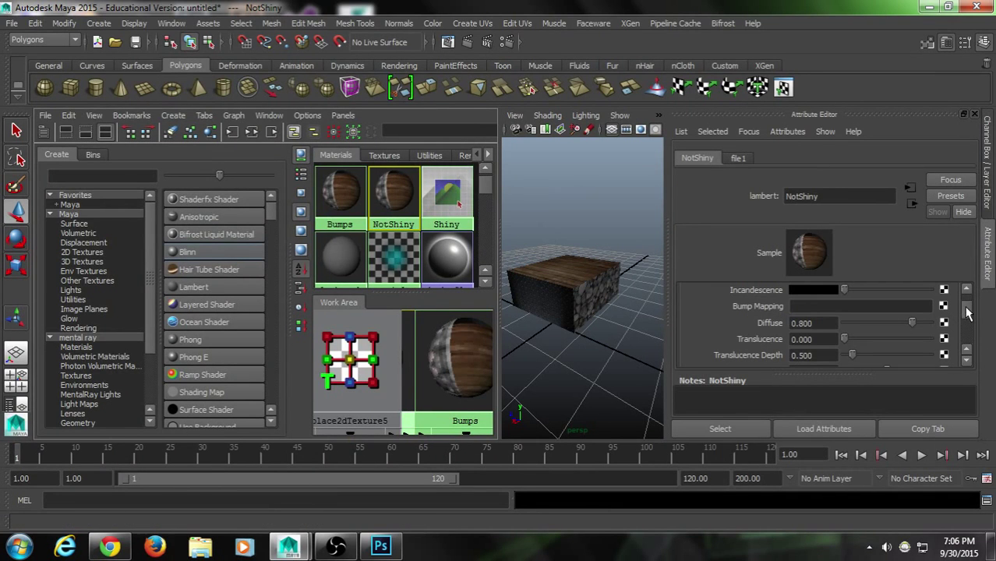
scroll(968, 315, "up", 3)
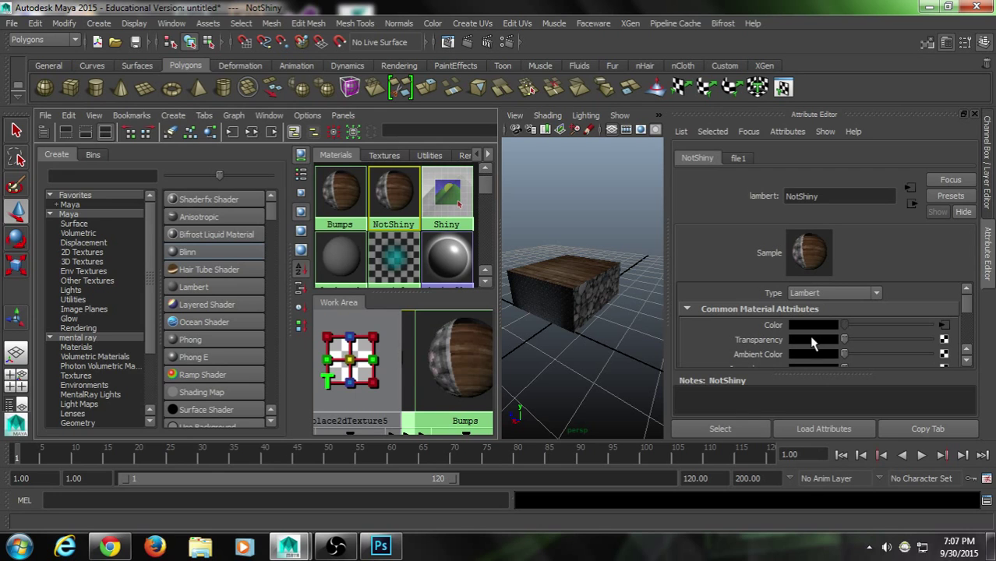
left_click(944, 342)
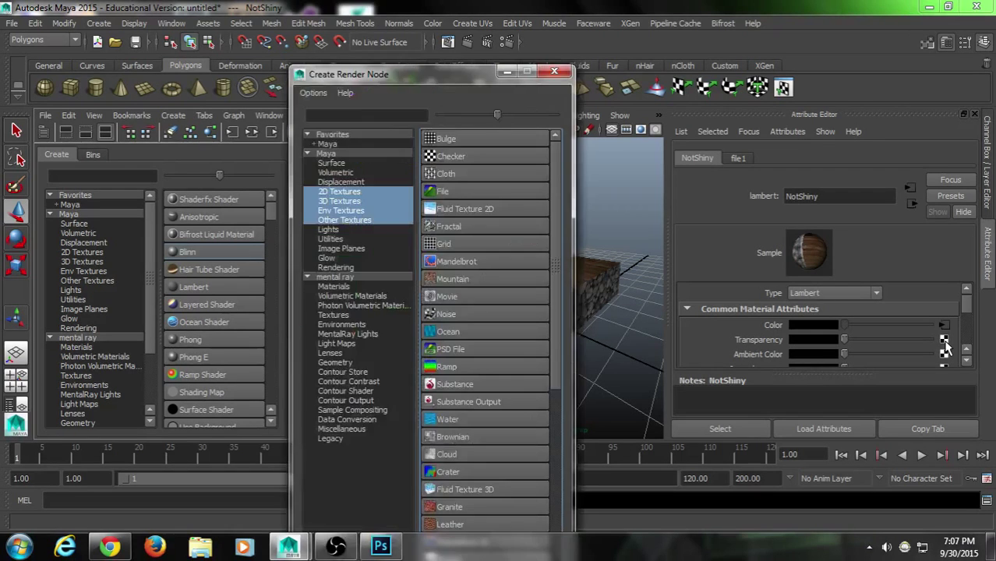
left_click(462, 188)
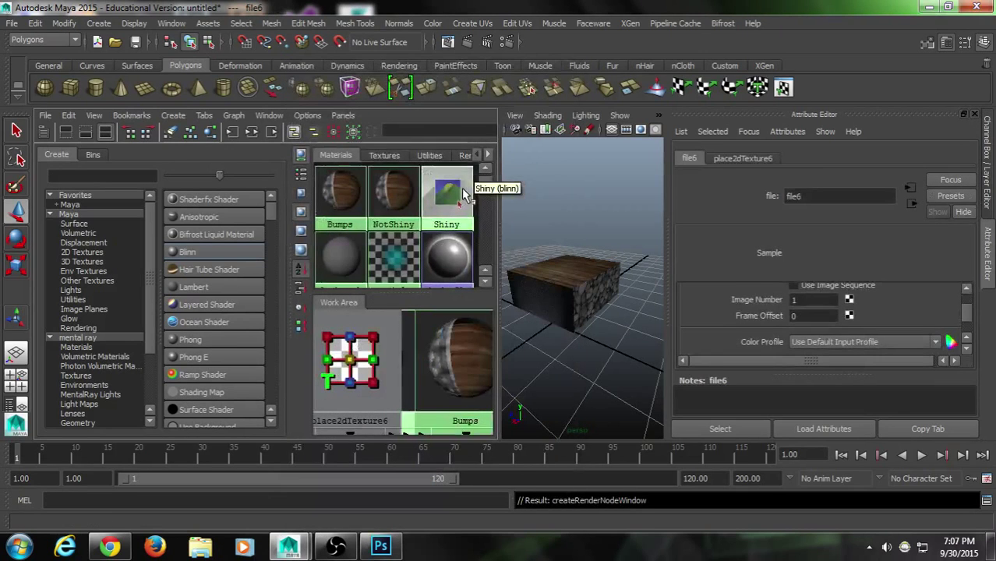
Step: Load Texture.tga from the Desktop as the image of the new transparency file texture
scroll(967, 316, "down", 2)
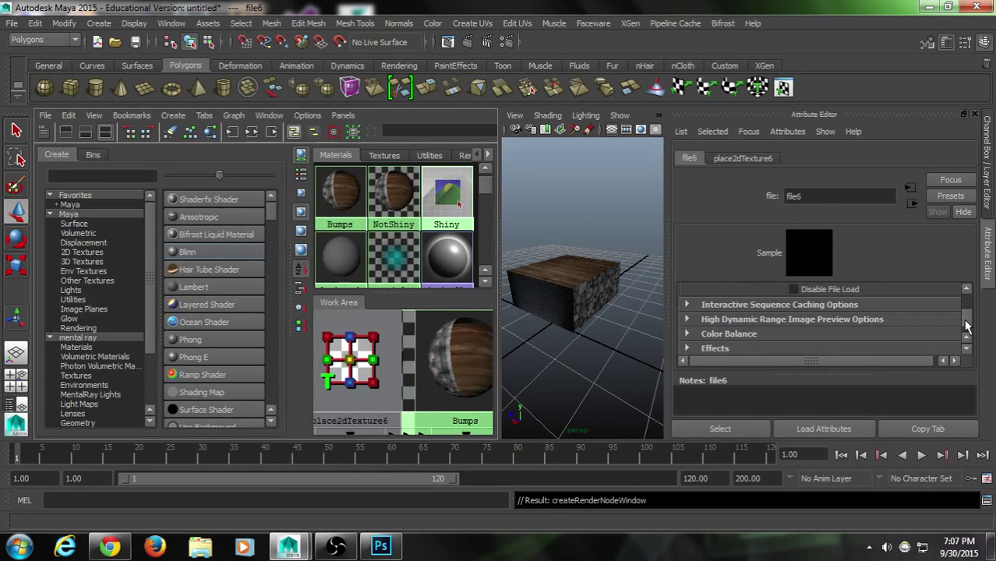
scroll(968, 318, "up", 3)
scroll(969, 318, "up", 3)
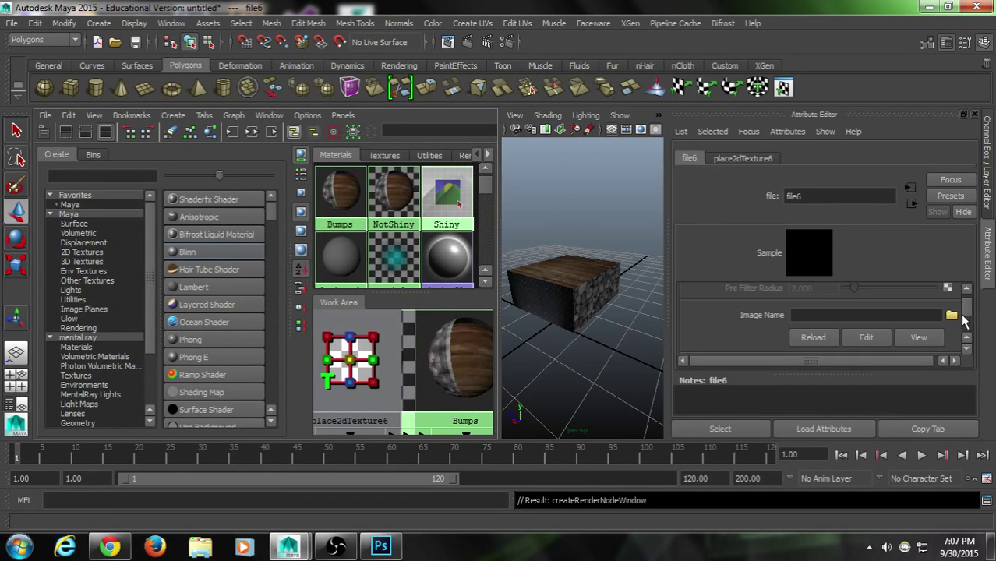
left_click(952, 314)
double_click(268, 154)
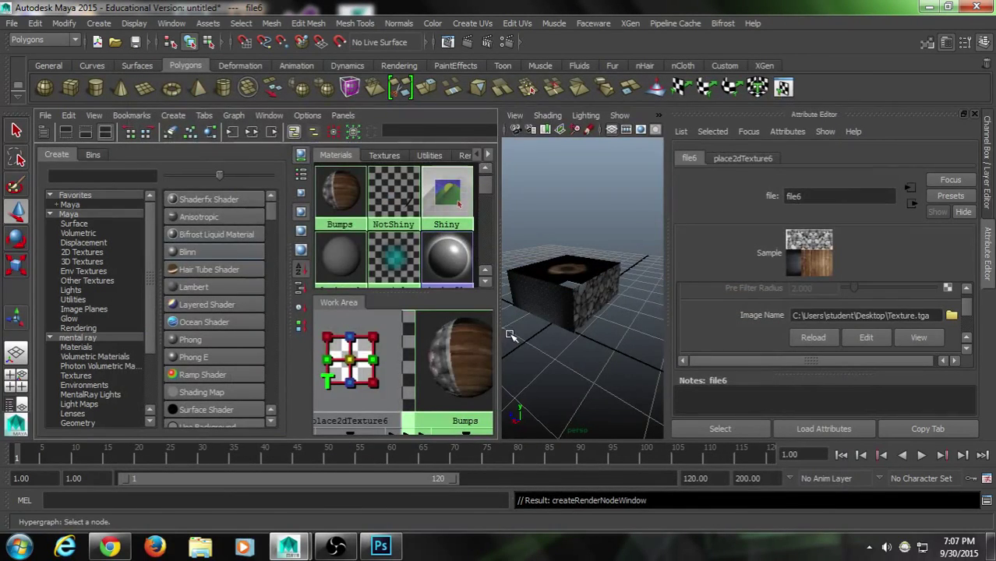
Step: Maximize the perspective view and examine the transparent and semi-transparent areas of the cube's wooden side from several angles and distances
left_click(605, 335)
key("space")
left_click_drag(605, 336, 369, 338, "alt")
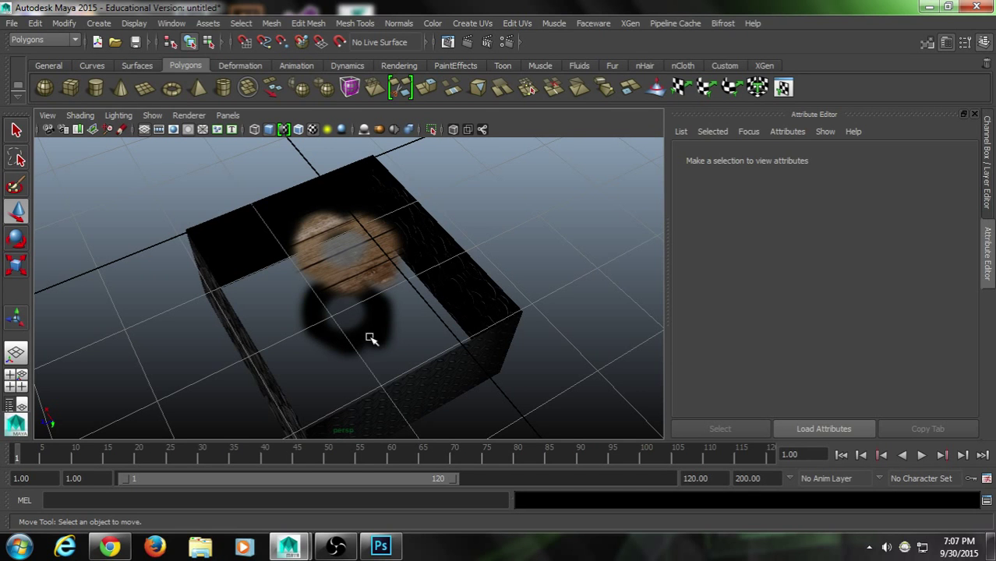
scroll(311, 230, "up", 5)
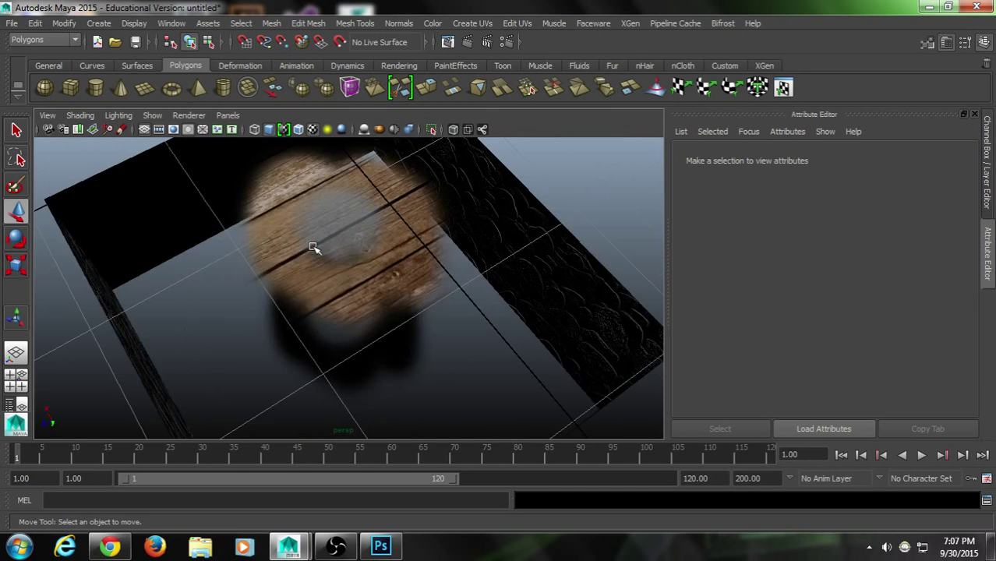
left_click_drag(312, 248, 275, 248, "alt")
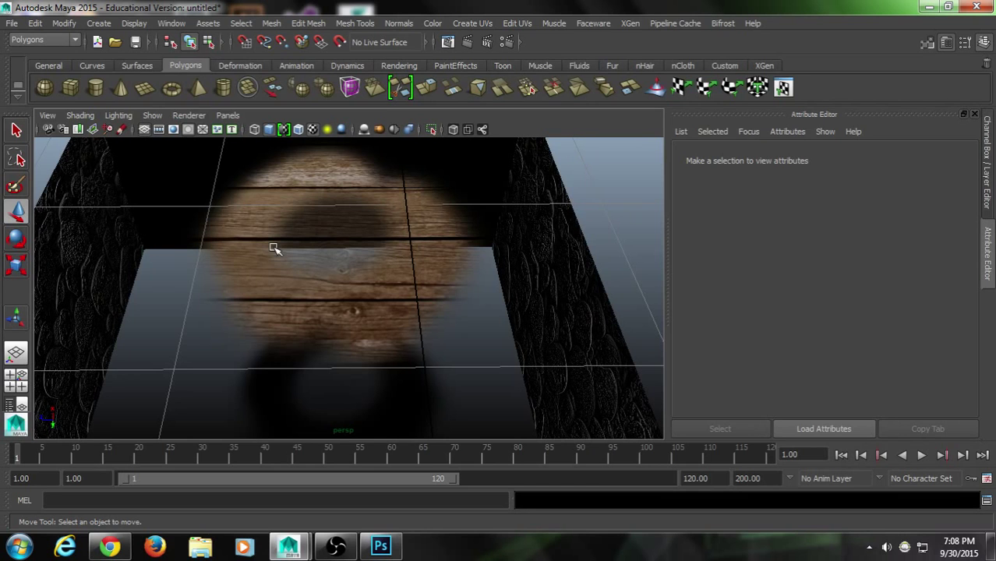
scroll(300, 249, "up", 6)
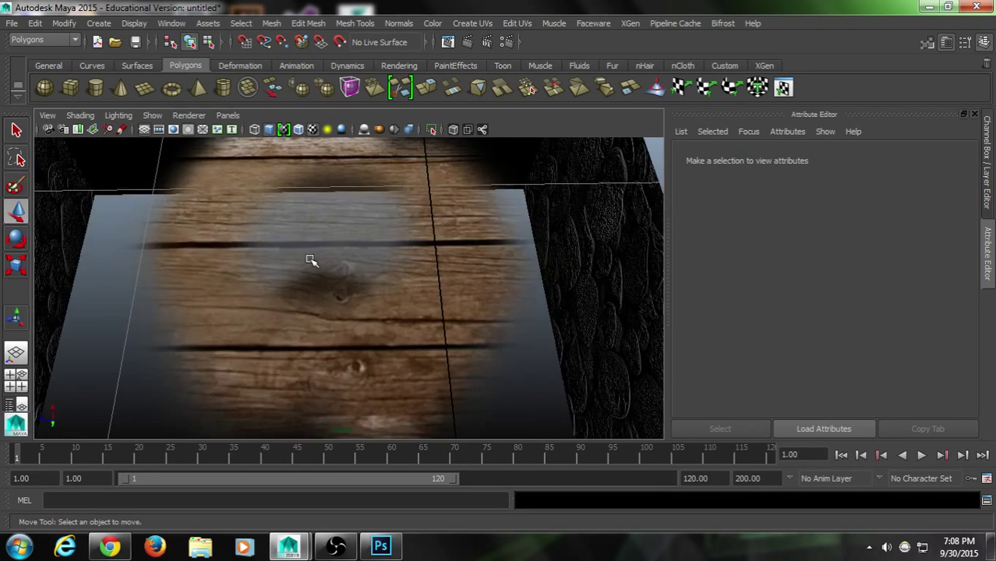
left_click_drag(329, 310, 306, 286, "alt")
middle_click_drag(305, 286, 309, 293, "alt")
scroll(312, 298, "down", 10)
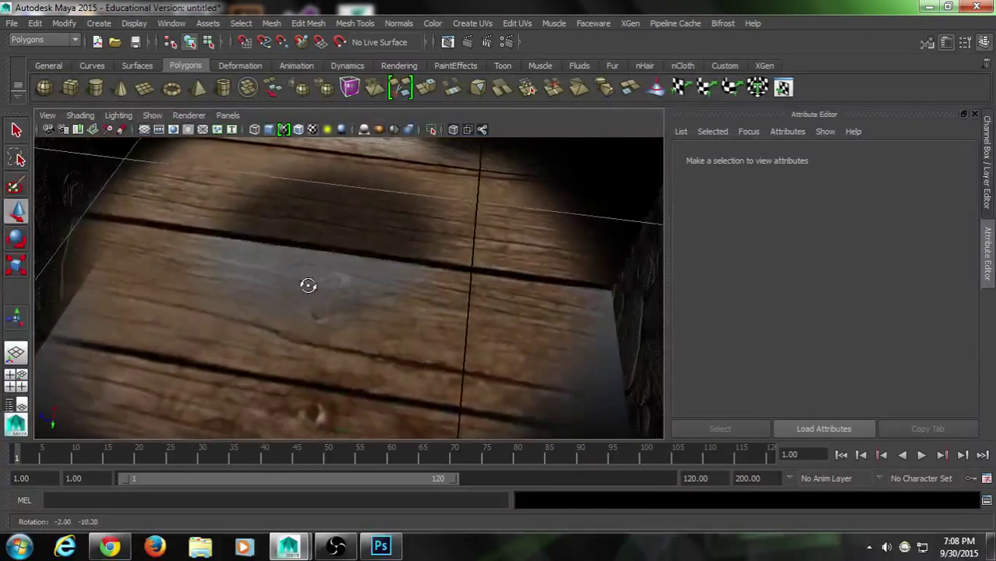
left_click_drag(311, 295, 282, 289, "alt")
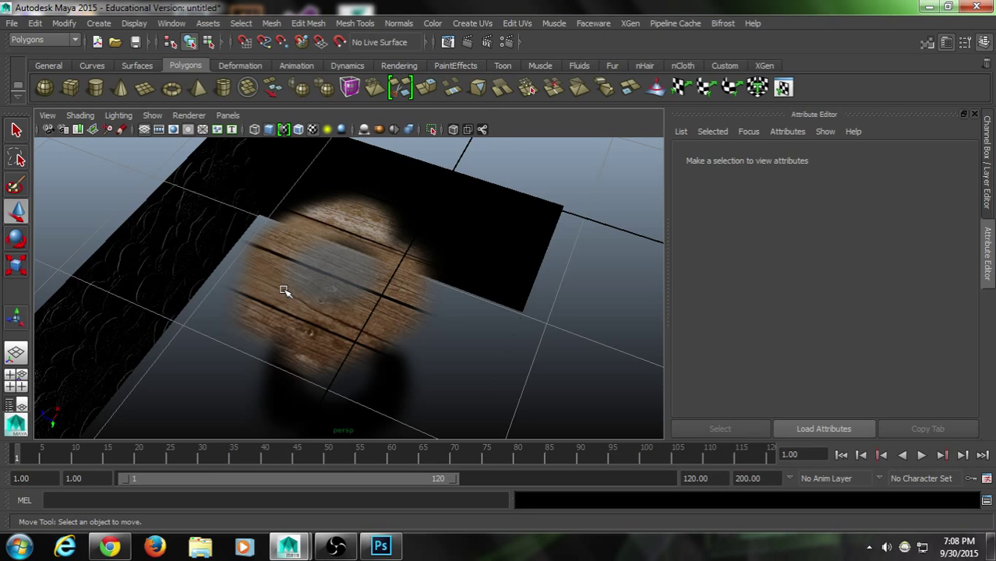
left_click_drag(316, 312, 274, 270, "alt")
scroll(359, 346, "up", 3)
scroll(323, 296, "down", 3)
scroll(349, 374, "up", 3)
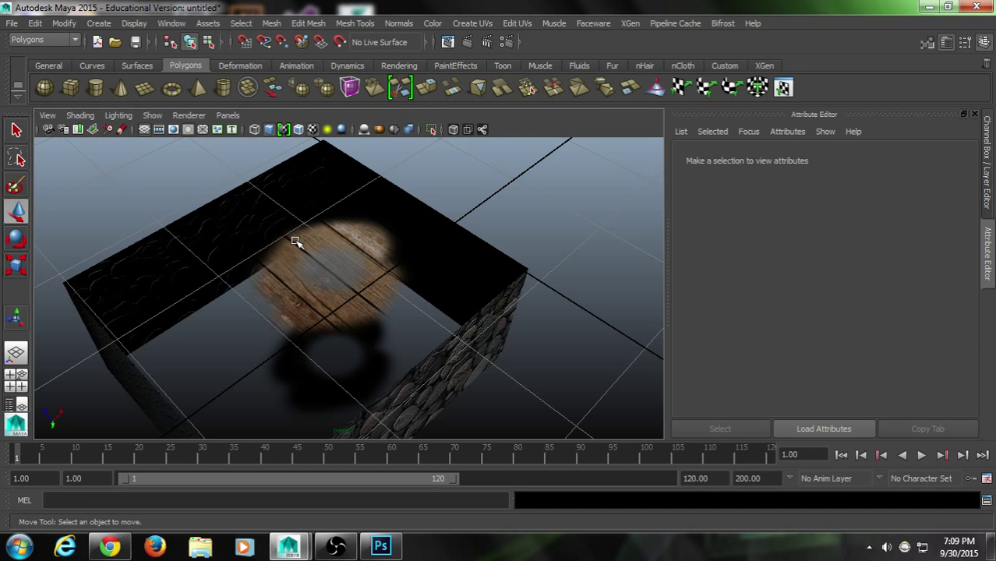
Step: Orbit around the cube to examine its metal and stone sides and its top
left_click_drag(296, 240, 398, 264, "alt")
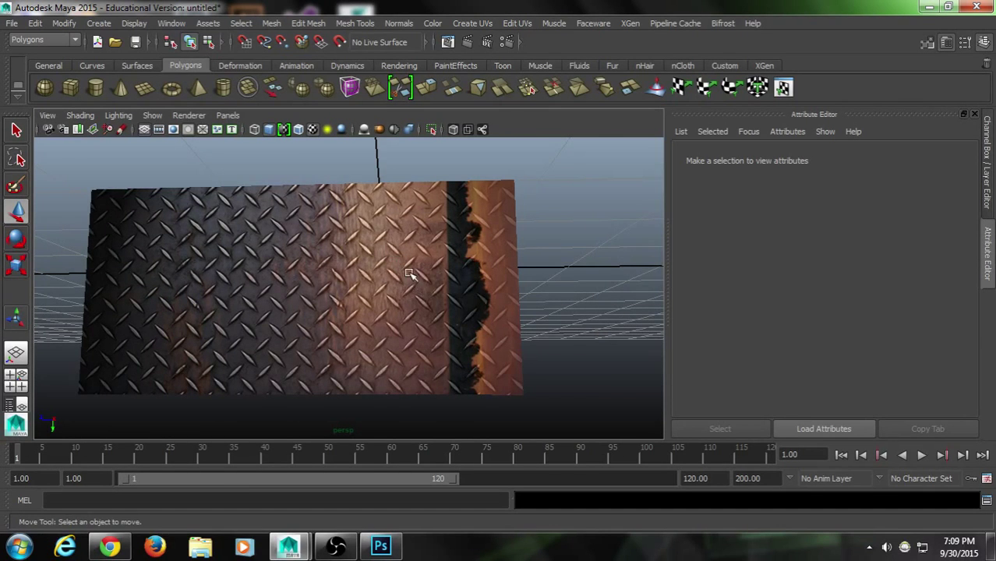
mouse_move(411, 277)
left_mouse_down("alt")
mouse_move(407, 269)
mouse_move(400, 279)
mouse_move(416, 274)
mouse_move(396, 281)
mouse_move(411, 269)
left_mouse_up("alt")
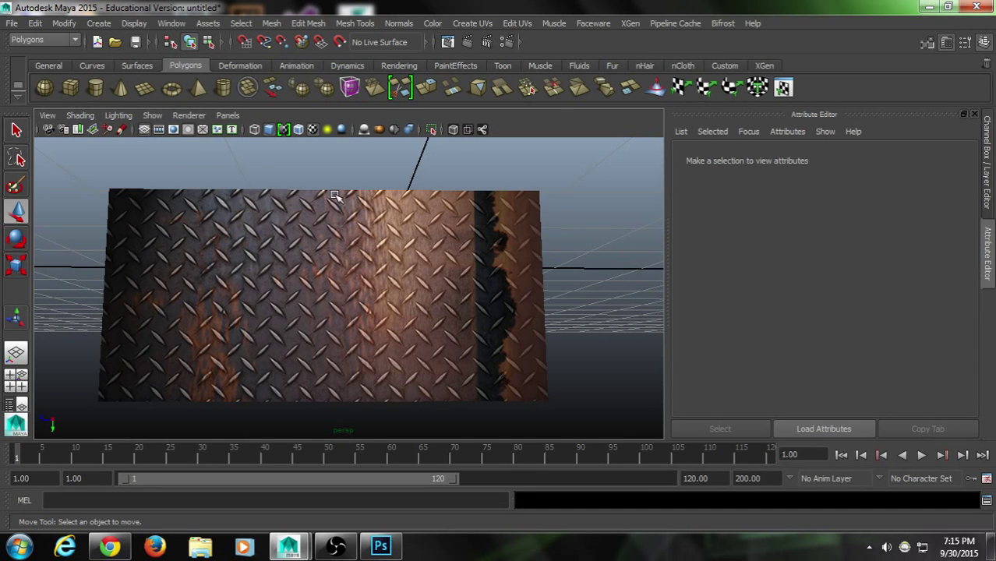
left_click_drag(289, 249, 376, 306, "alt")
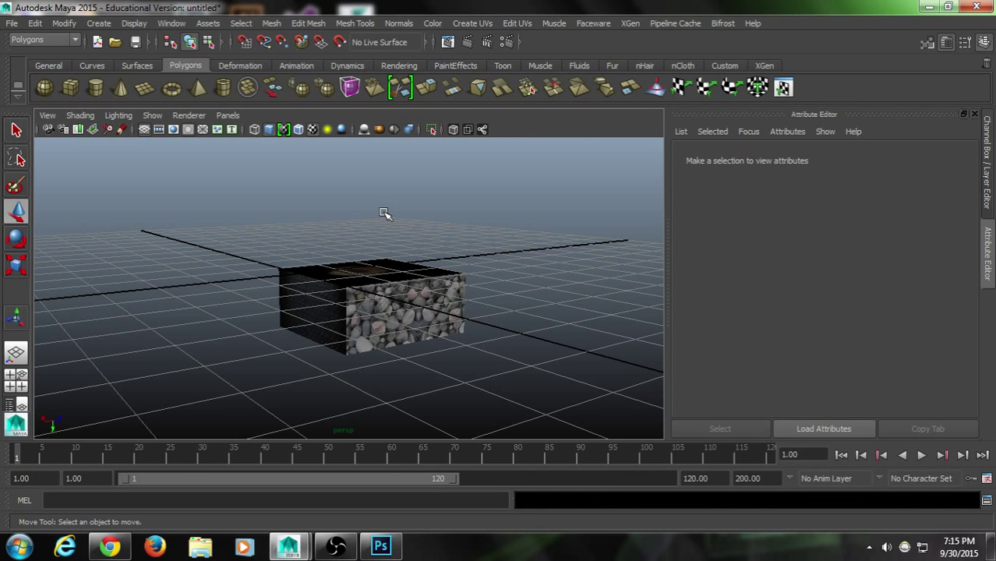
left_click_drag(381, 296, 405, 356, "alt")
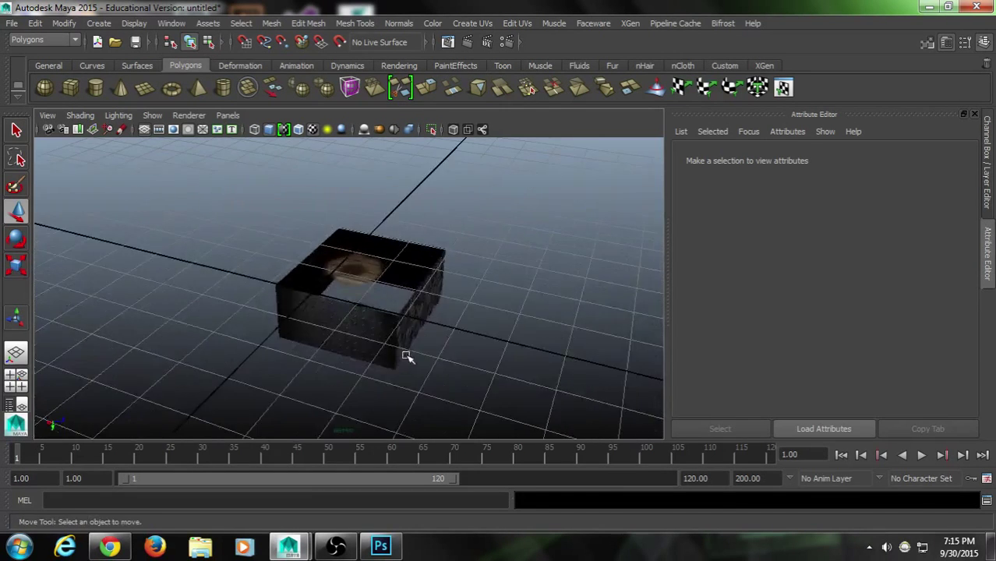
Step: Switch to Photoshop, display the RGB composite and the layers of UVs.tga, and minimize the window to return to Maya
left_click(379, 547)
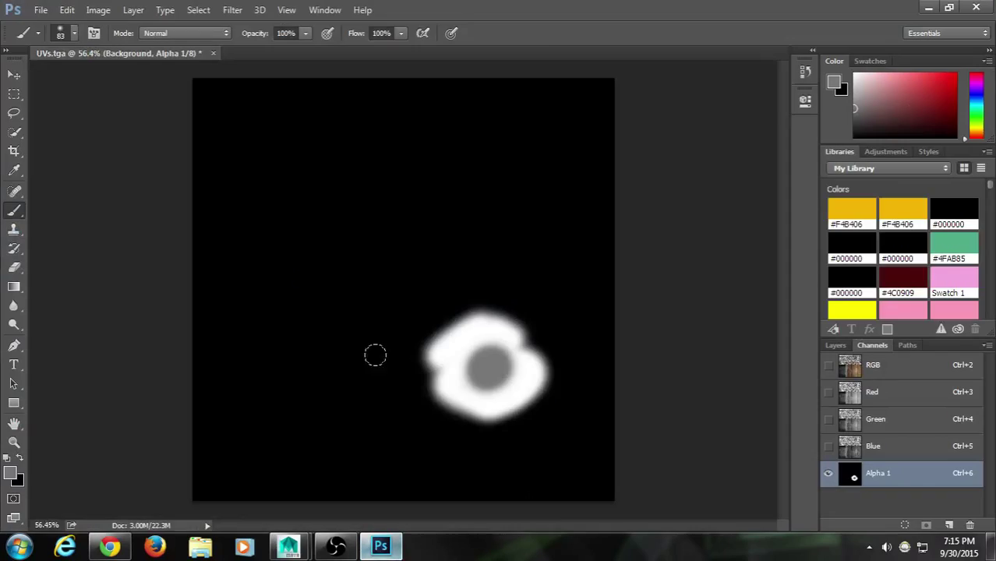
left_click(888, 366)
left_click(836, 346)
left_click(929, 7)
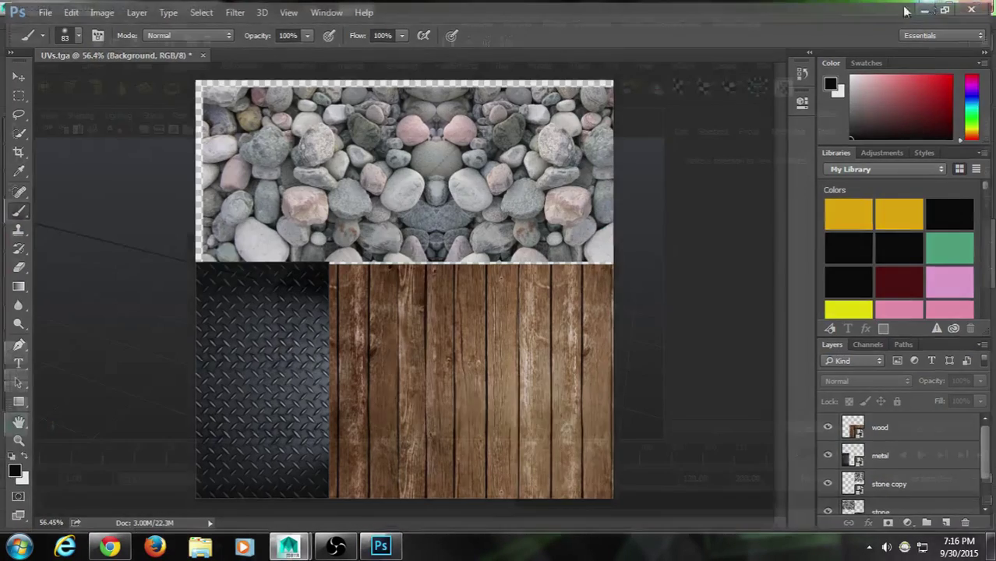
Step: Create a polygon cylinder on the grid beside the textured cube
left_click_drag(390, 290, 315, 289, "alt")
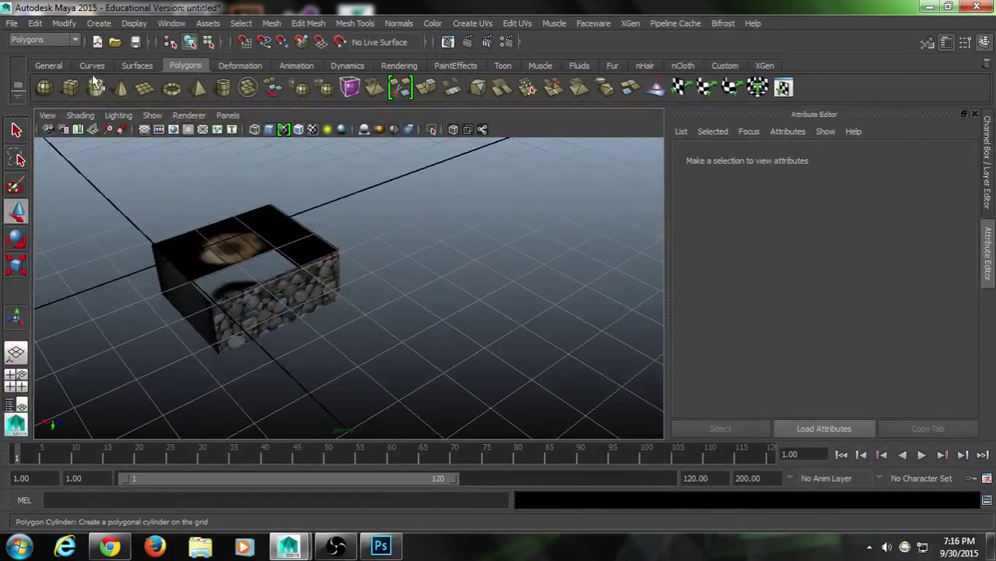
right_click_drag(515, 307, 546, 234, "shift")
mouse_move(552, 222)
left_mouse_down()
mouse_move(493, 269)
mouse_move(499, 234)
mouse_move(475, 334)
mouse_move(464, 228)
left_mouse_up()
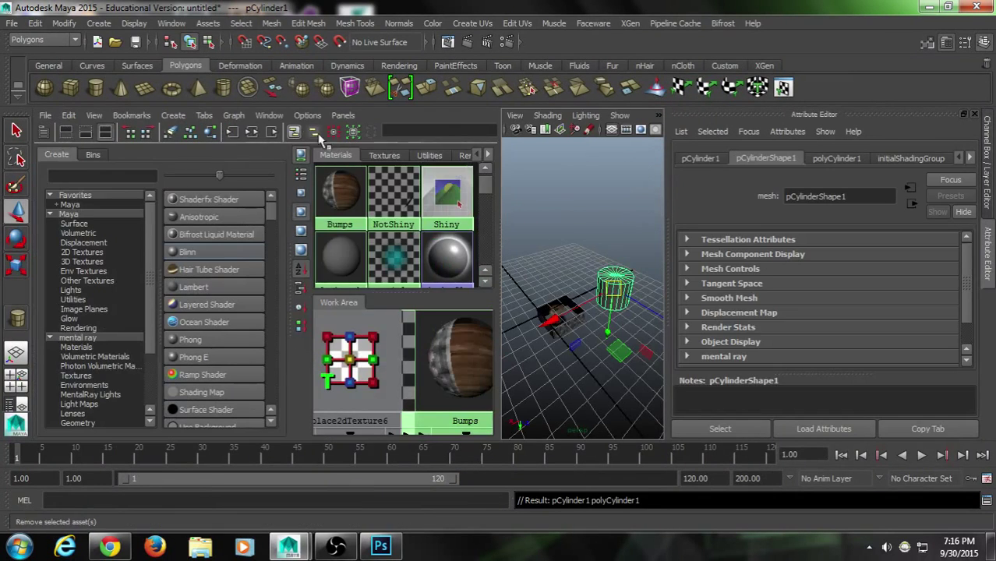
Step: Replace the Hypershade view with the UV Texture Editor to show the cylinder's UVs
left_click(340, 117)
mouse_move(366, 186)
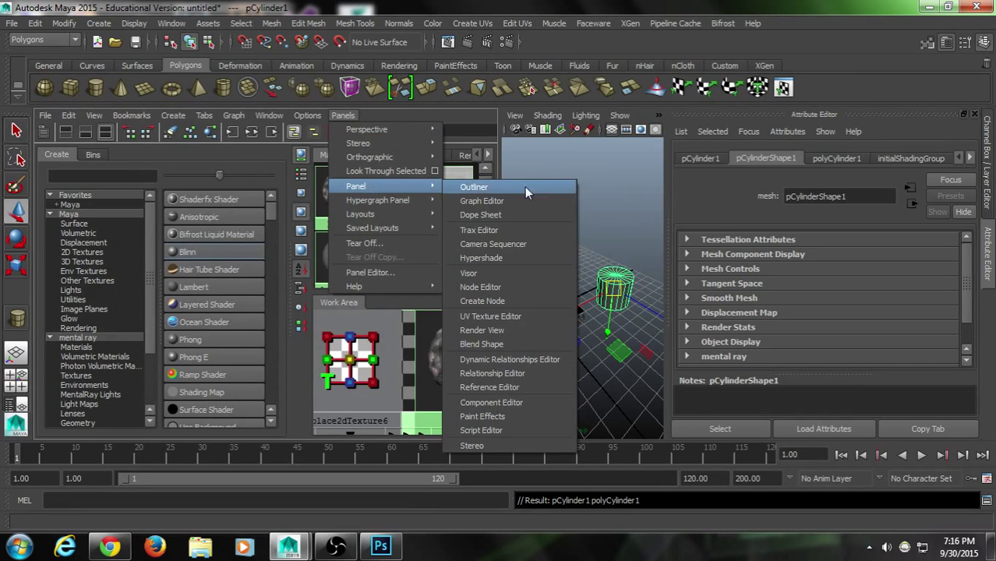
left_click(524, 316)
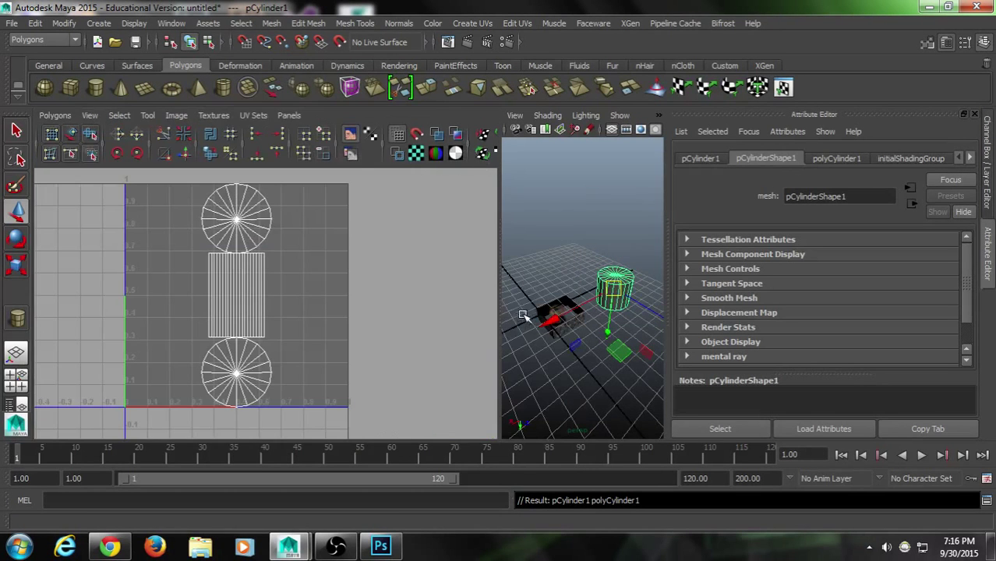
Step: Widen the perspective view beside the UV Texture Editor and frame the cylinder and its UV layout in both views
middle_click_drag(167, 308, 127, 308, "alt")
left_click_drag(592, 312, 573, 322, "alt")
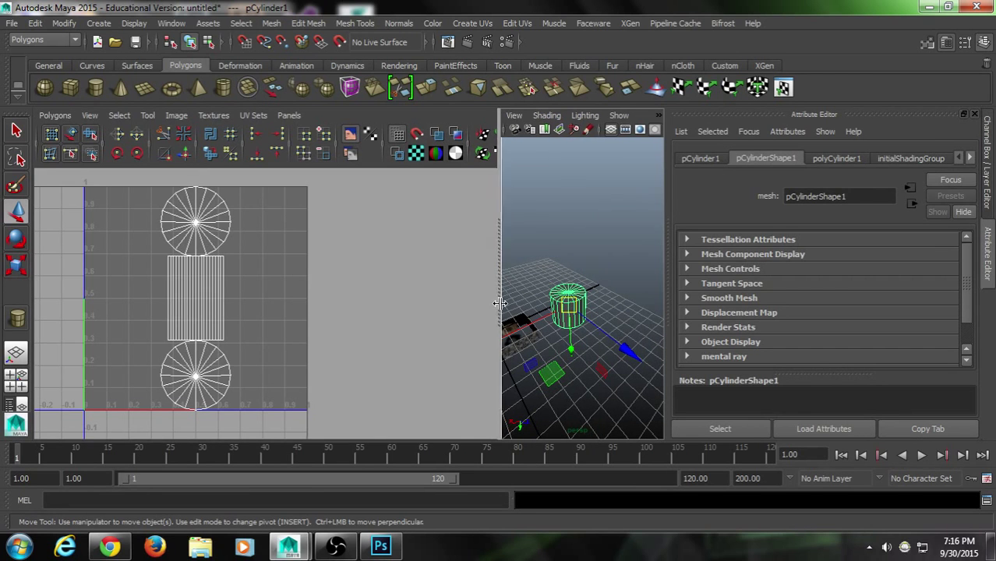
left_click_drag(503, 307, 313, 296)
left_click_drag(561, 289, 565, 320, "alt")
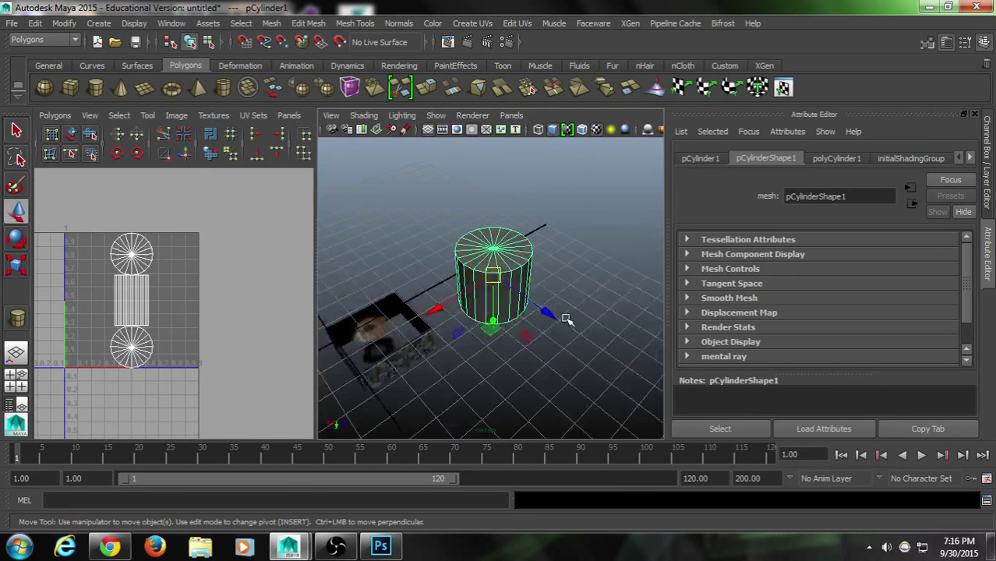
scroll(152, 312, "up", 3)
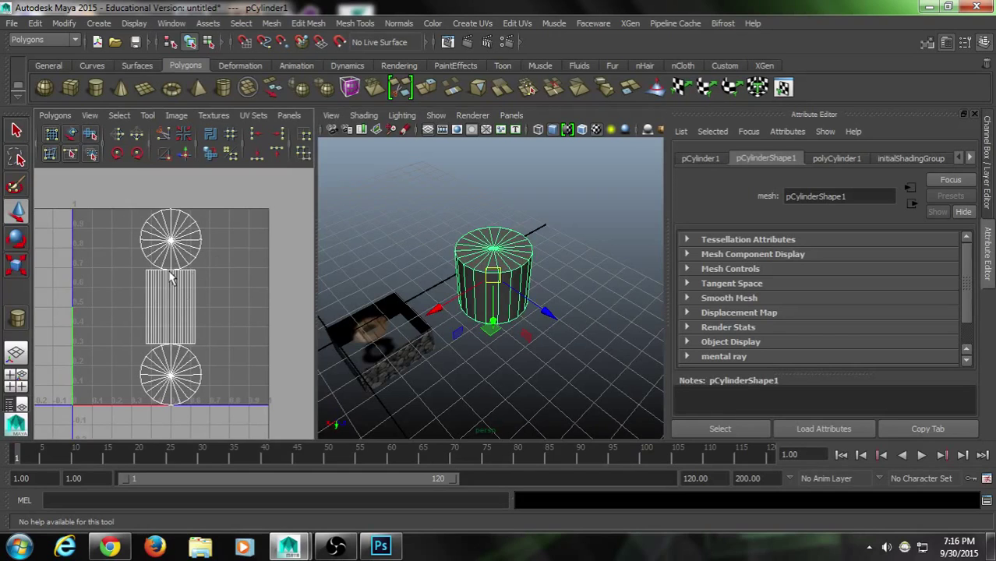
Step: Select the cylinder's upper circular cap as a whole UV shell and move it up and to the left, away from the side strip
right_click_drag(156, 262, 162, 212)
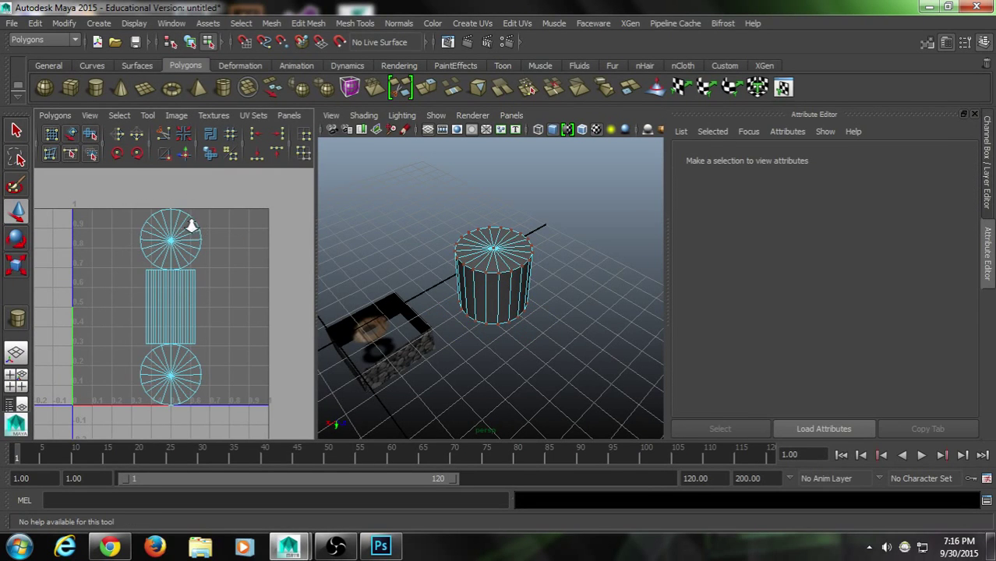
scroll(191, 226, "up", 3)
middle_click_drag(225, 279, 219, 294, "alt")
mouse_move(155, 343)
left_mouse_down()
mouse_move(172, 365)
mouse_move(163, 339)
left_mouse_up()
left_click(258, 288)
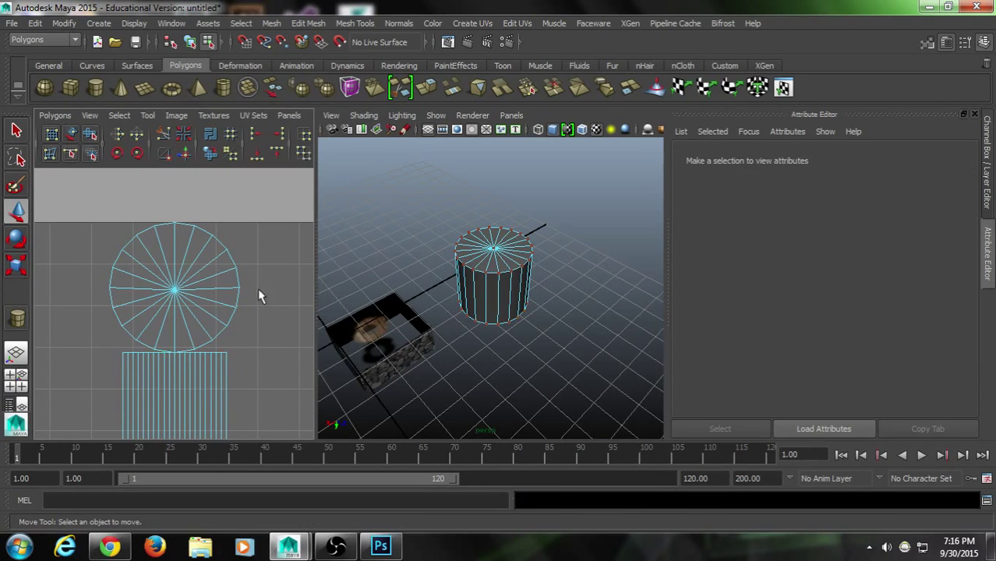
left_click_drag(255, 265, 216, 309)
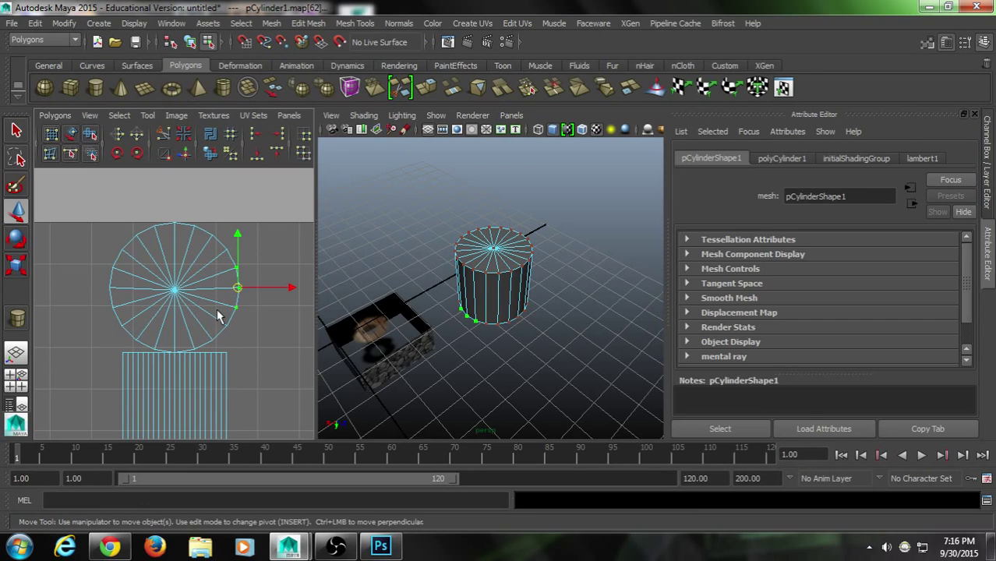
left_click(89, 115)
mouse_move(113, 117)
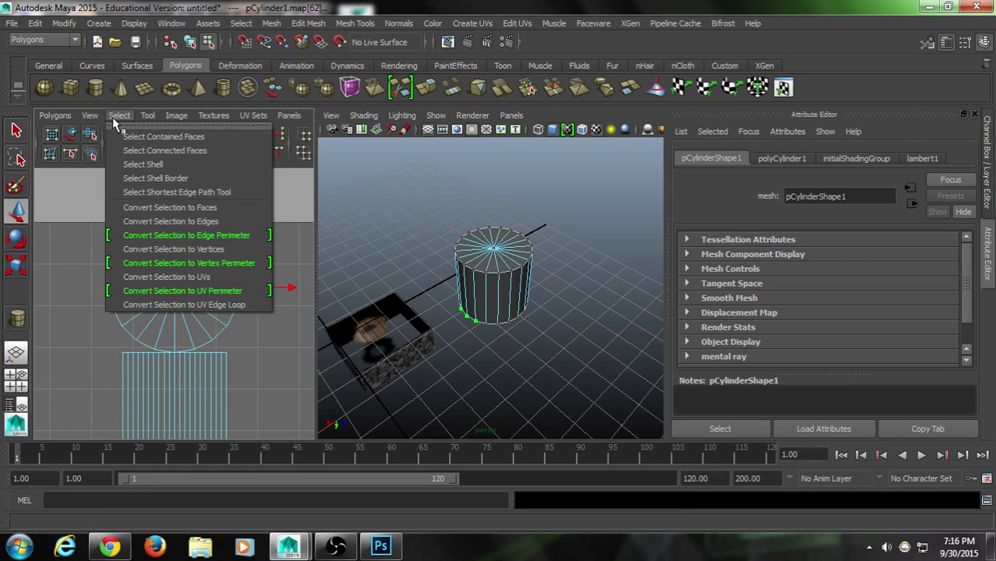
left_click(143, 164)
left_click_drag(178, 293, 142, 250)
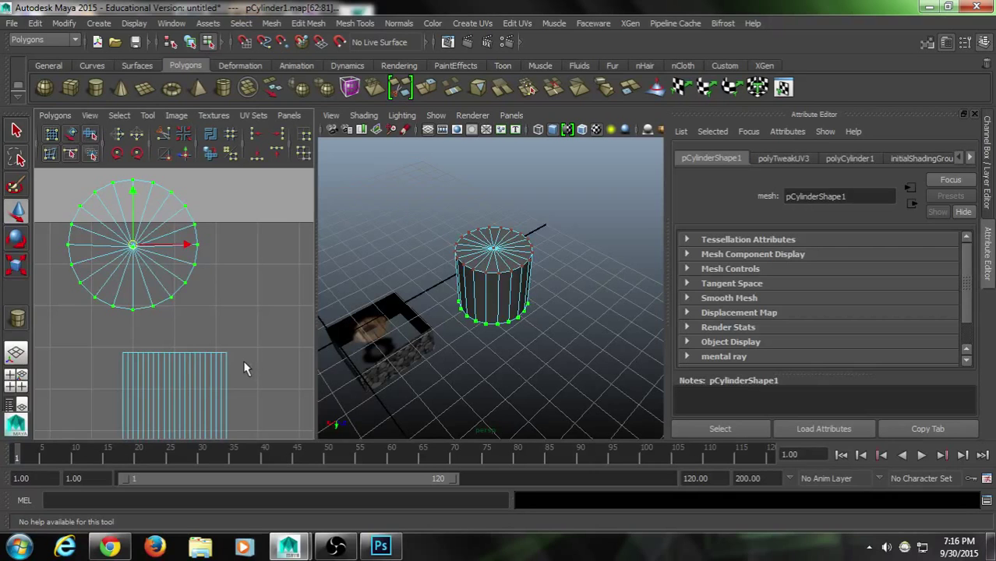
Step: Select the whole UV shell of the cylinder's side and move it up and to the right, clear of both caps
middle_click_drag(245, 367, 241, 330, "alt")
left_click_drag(160, 300, 255, 349)
right_click_drag(255, 349, 144, 278, "alt")
middle_click_drag(143, 277, 178, 226, "alt")
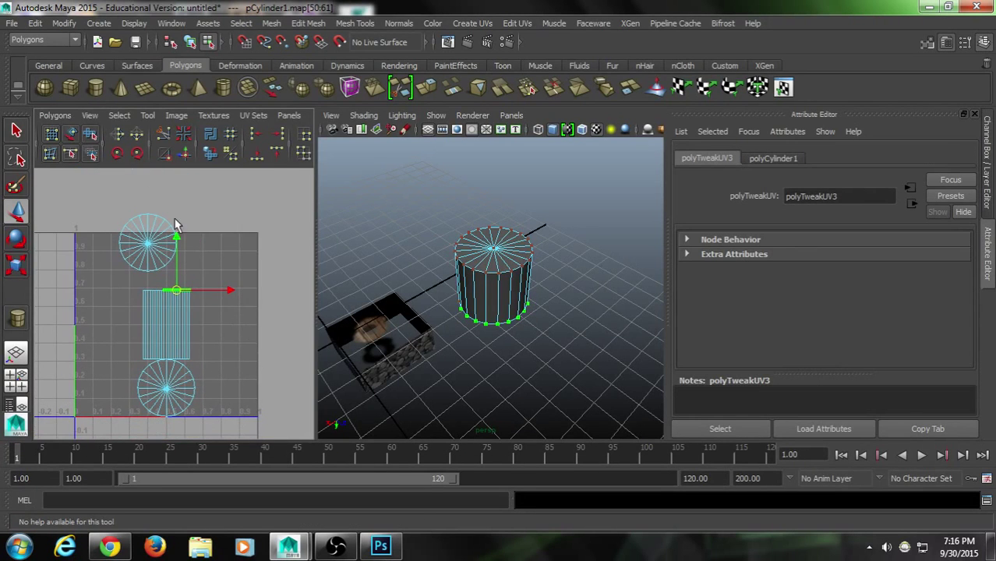
left_click(117, 117)
left_click(143, 165)
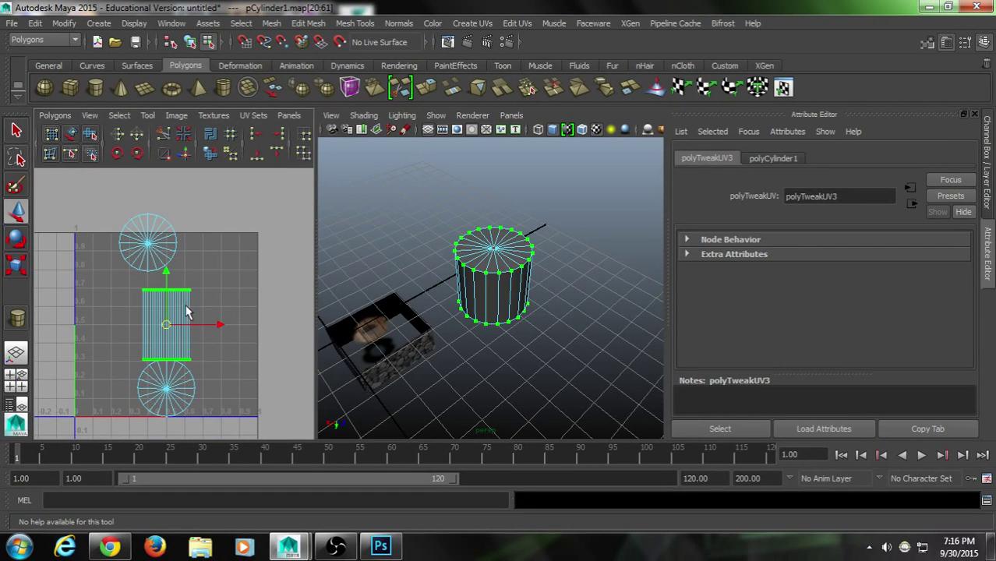
left_click_drag(184, 312, 232, 278)
Step: Select the cylinder's lower circular cap as a whole UV shell and move it up and to the left
left_click_drag(195, 385, 181, 373)
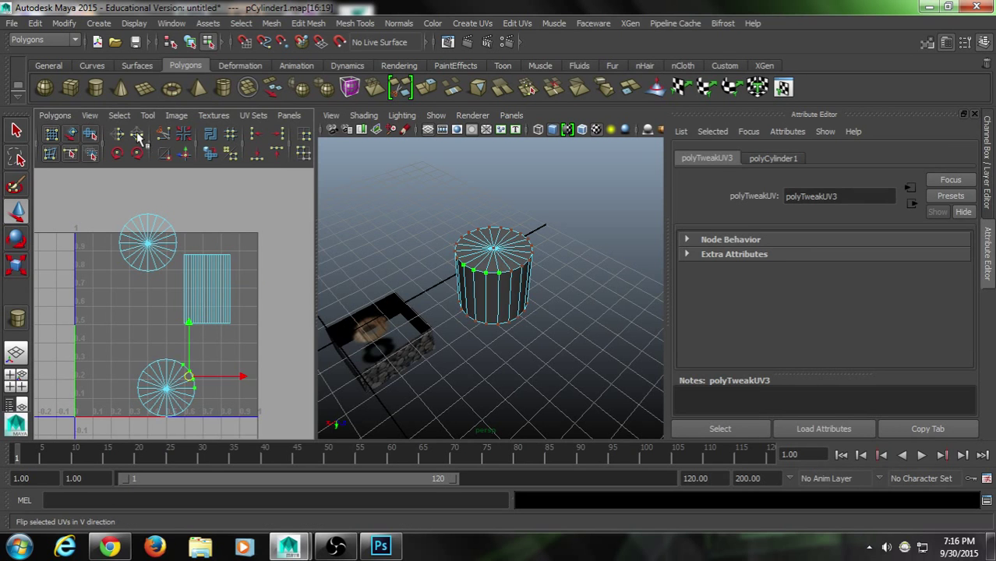
left_click(120, 115)
left_click(134, 168)
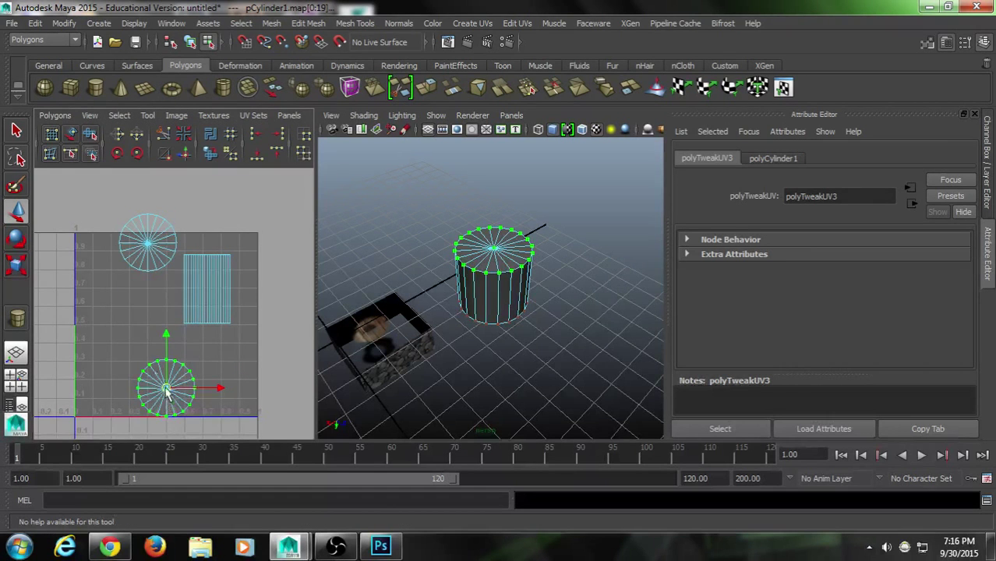
left_click_drag(170, 388, 113, 294)
Step: Create a polygon pyramid and move the UV shell of its triangular sides up and to the right, away from its square base
left_click_drag(522, 332, 577, 343, "alt")
left_click(197, 88)
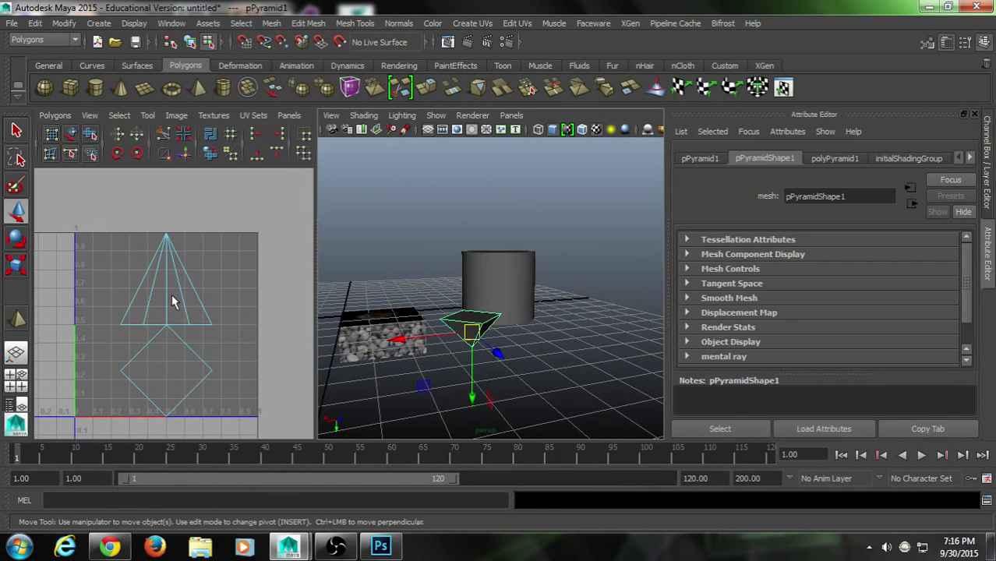
right_click_drag(172, 296, 202, 293)
left_click(166, 234)
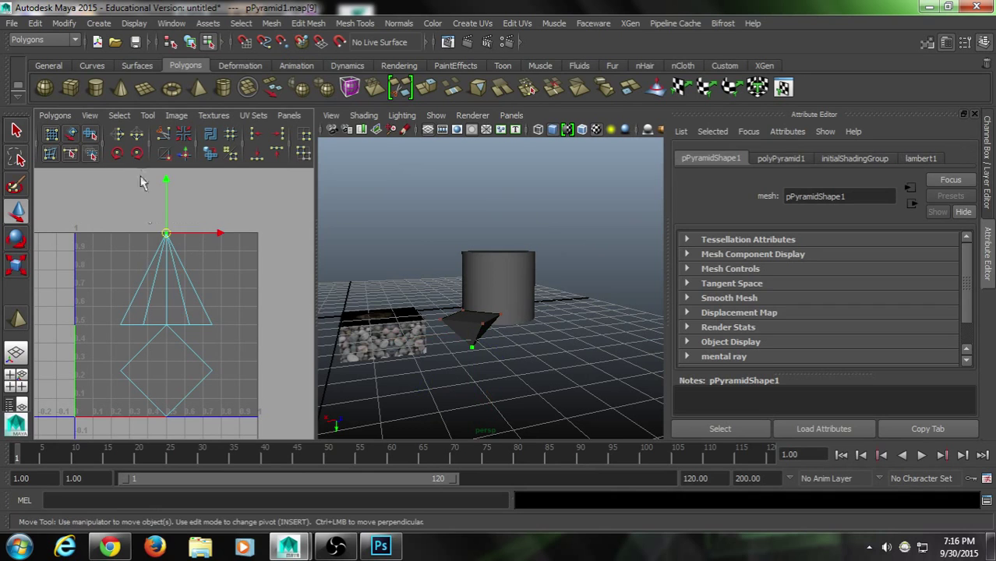
left_click(119, 115)
left_click(148, 166)
key("w")
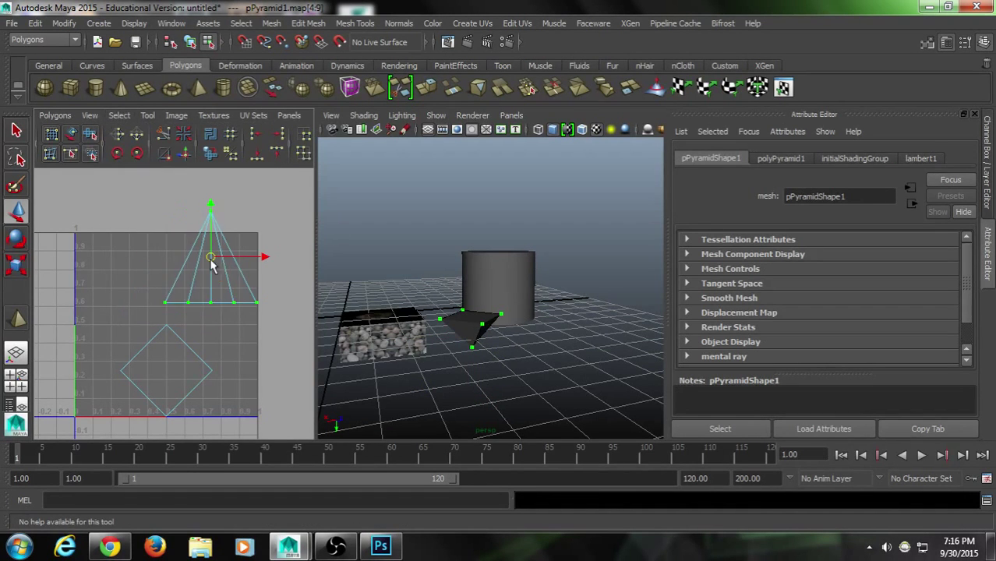
left_click(187, 399)
Step: Create a small polygon pipe with a set thickness on the grid in front of the cylinder
left_click_drag(319, 360, 445, 280, "alt")
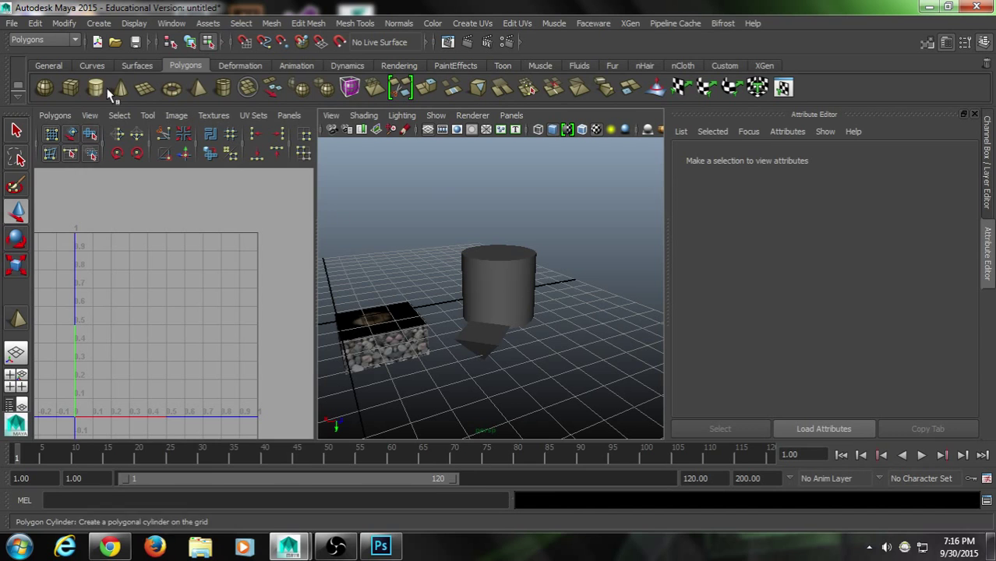
left_click(224, 87)
left_click_drag(550, 395, 576, 410)
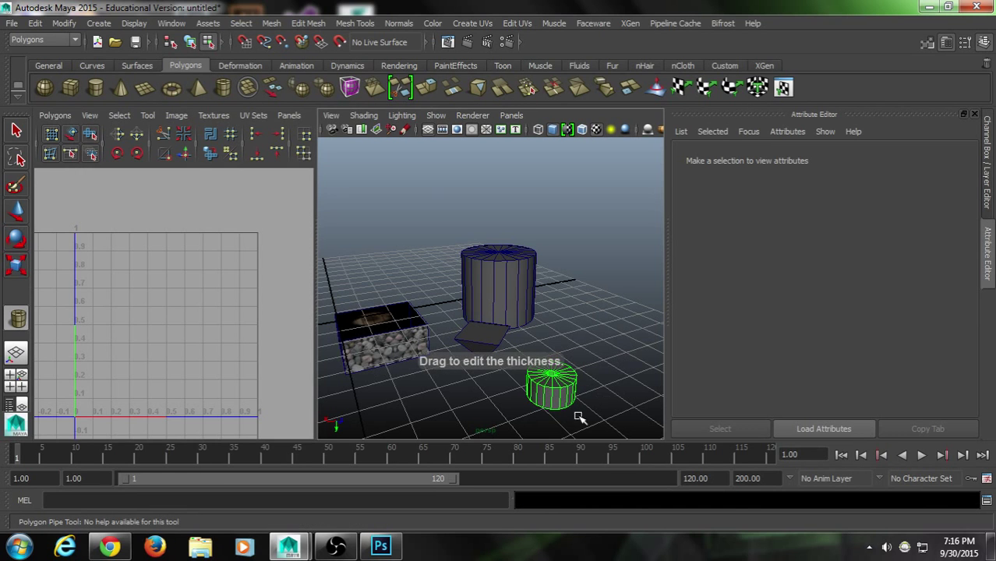
key("Return")
key("w")
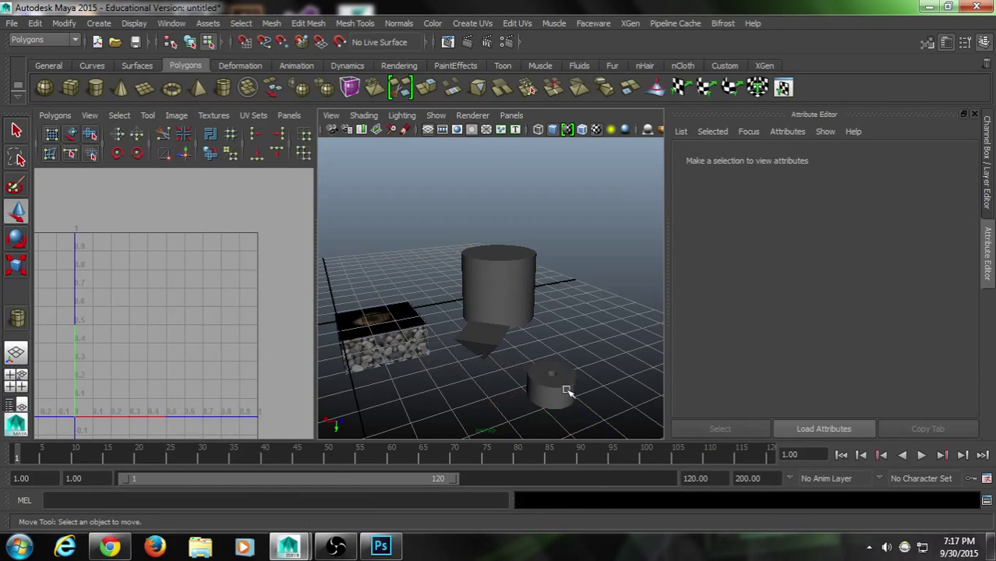
Step: Display the pipe's UV layout and select the pipe as an object
scroll(200, 298, "down", 2)
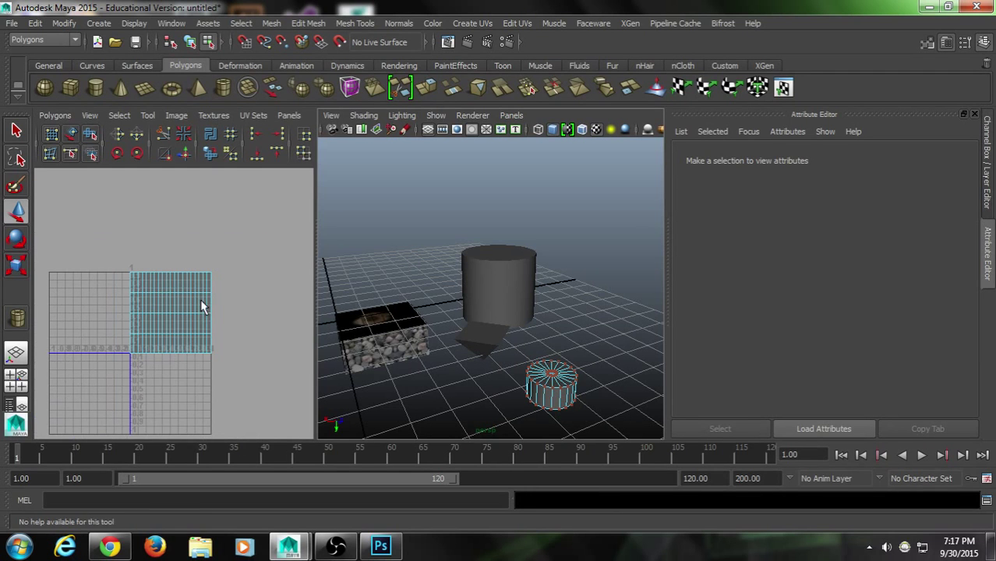
left_click_drag(597, 389, 545, 356, "alt")
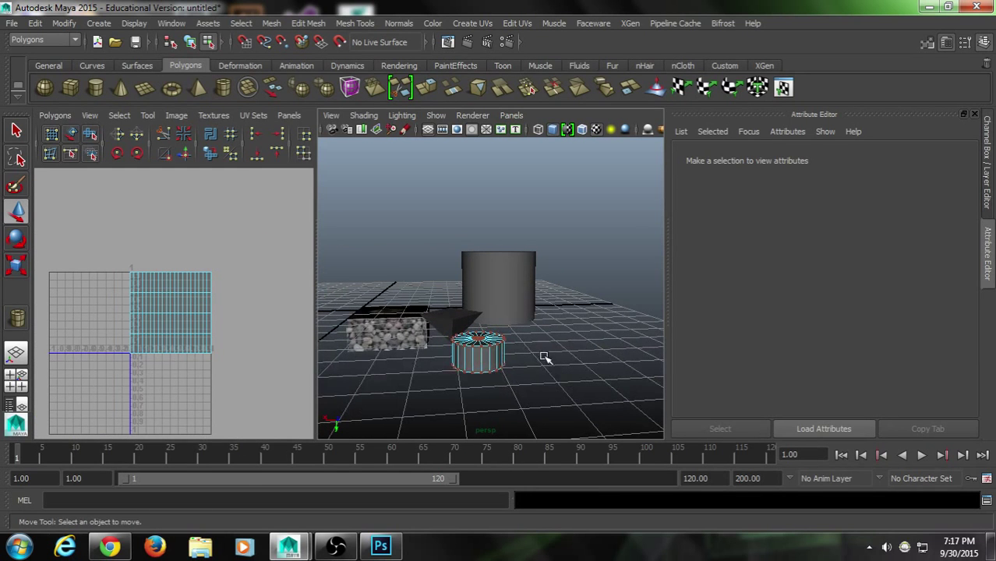
left_click(190, 41)
left_click(500, 344)
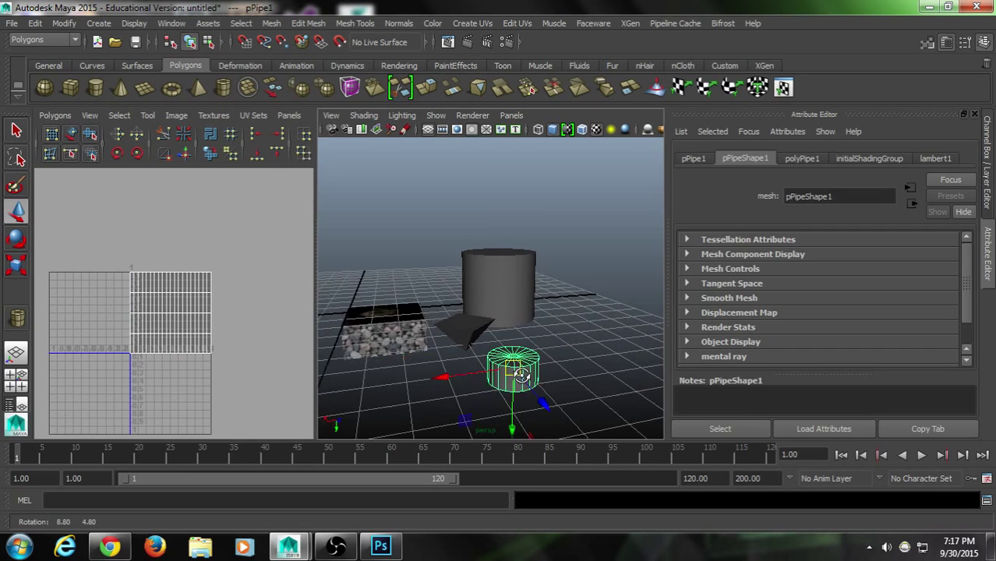
middle_click_drag(539, 407, 501, 344, "alt")
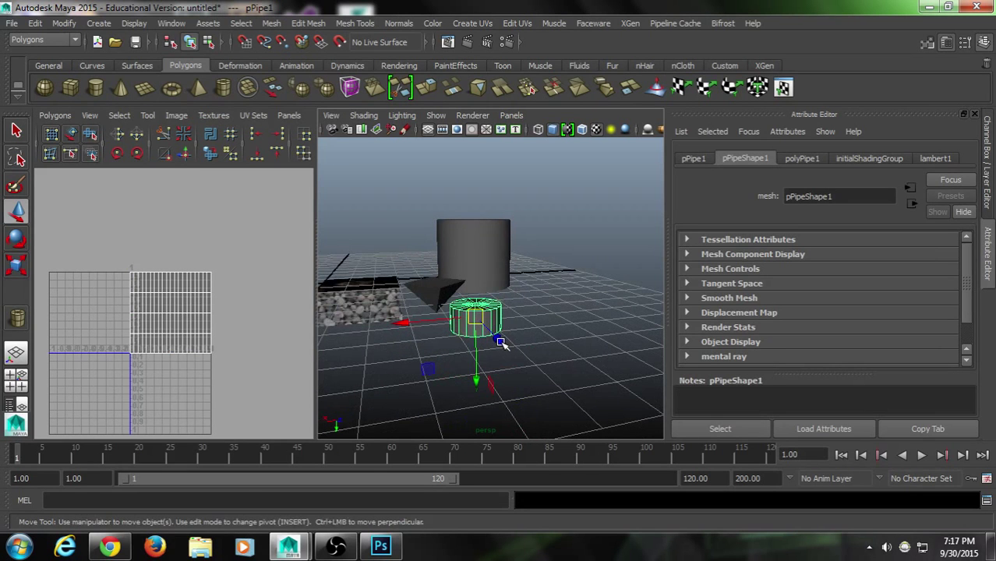
Step: Create a second, larger polygon cylinder on the grid next to the first one and show its UVs
left_click(95, 88)
left_click_drag(555, 308, 568, 328)
left_click_drag(568, 328, 538, 234)
key("f")
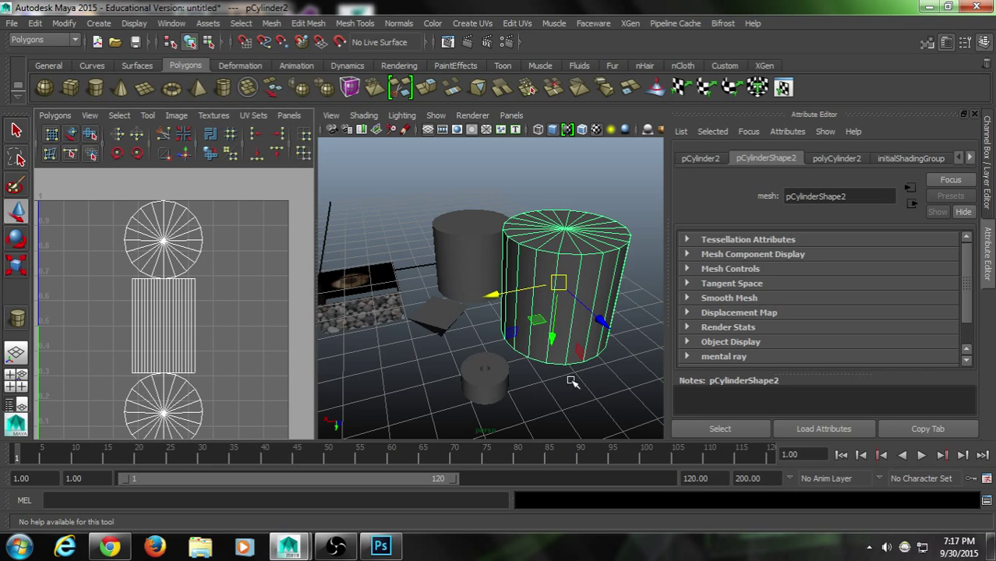
Step: Select one side face of the new cylinder and orbit around it to compare its faces with the UV layout
left_click_drag(575, 343, 539, 214, "alt")
right_click_drag(540, 214, 540, 250)
left_click(496, 308)
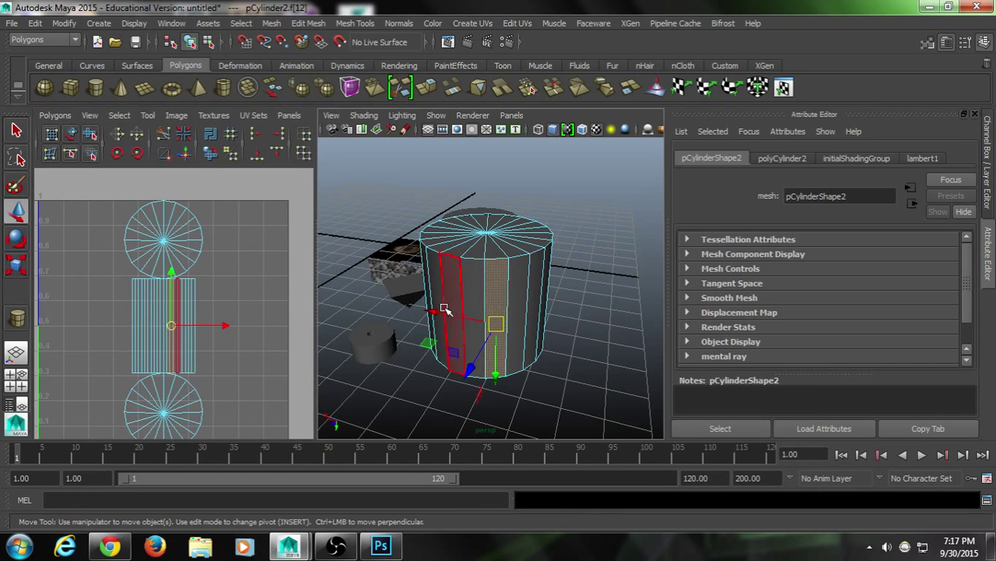
left_click_drag(527, 307, 406, 311, "alt")
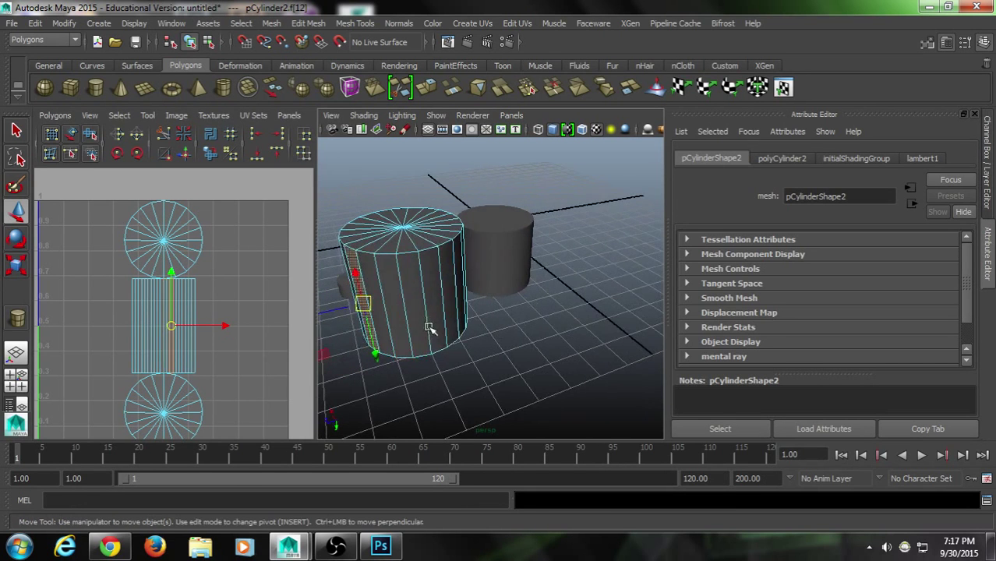
left_click_drag(471, 290, 421, 290, "alt")
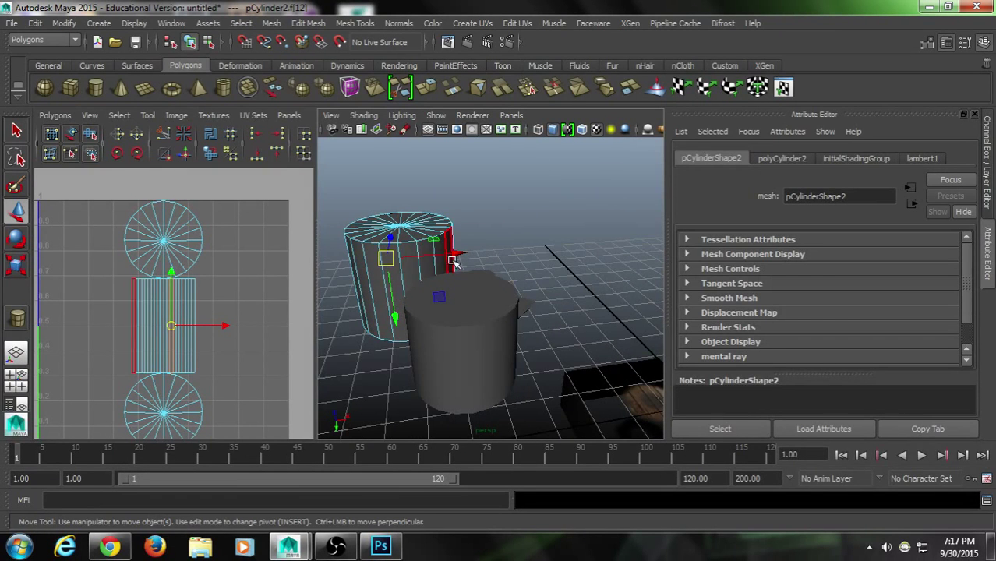
left_click_drag(452, 261, 402, 265, "alt")
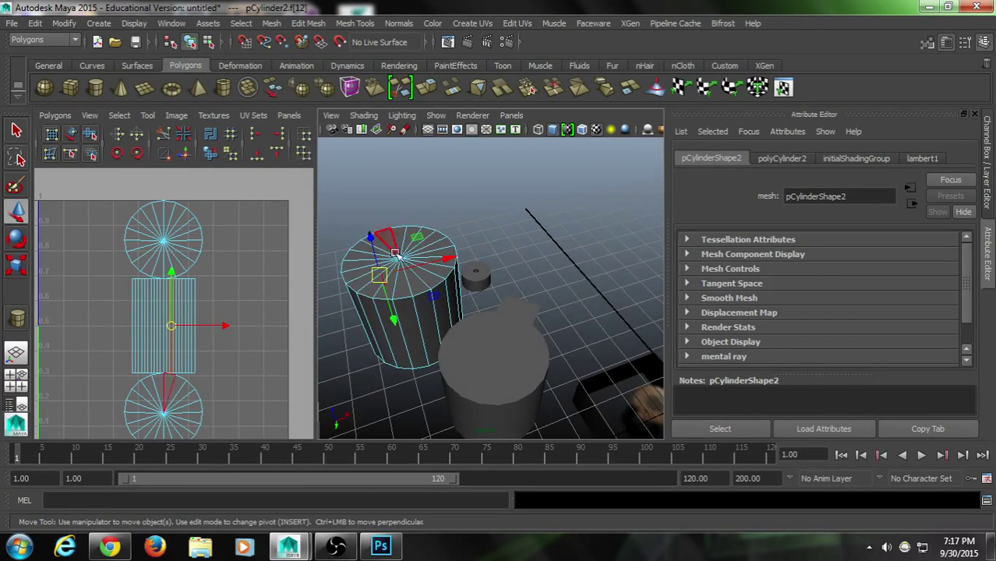
left_click(386, 313)
left_click(422, 314)
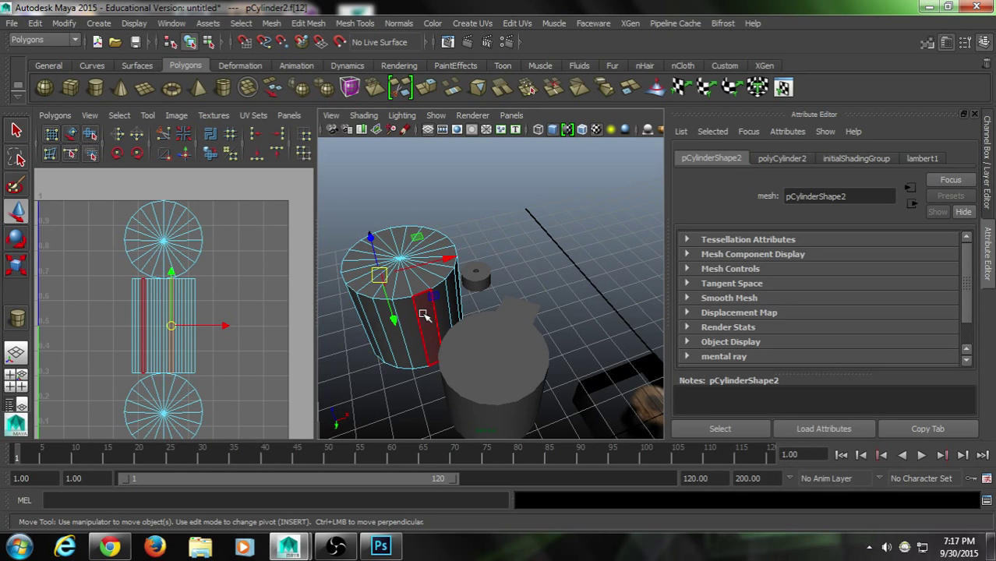
Step: Review the Planar Mapping options for projecting UVs onto the selected face and close them without projecting
left_click(480, 23)
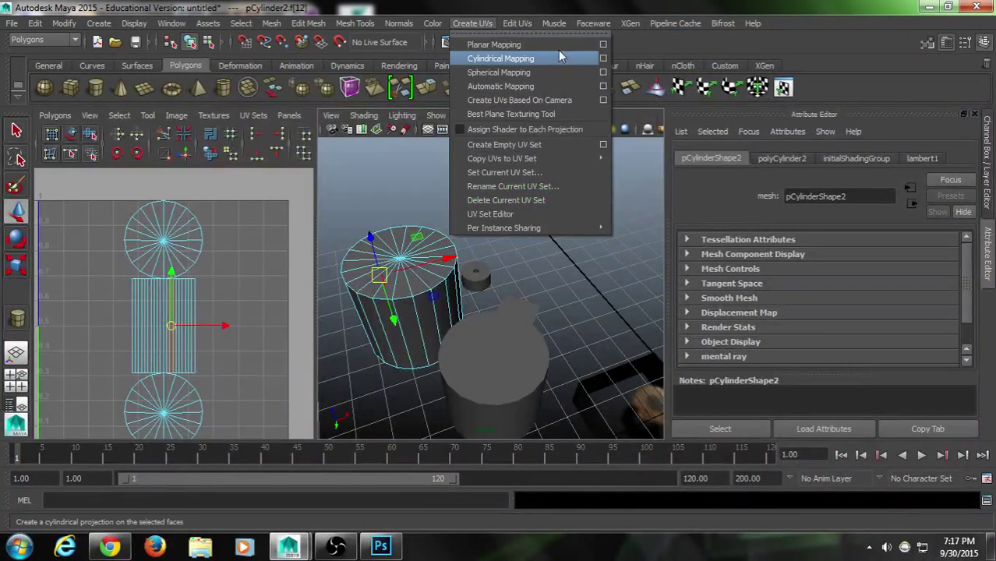
left_click(602, 45)
left_click_drag(717, 231, 485, 130)
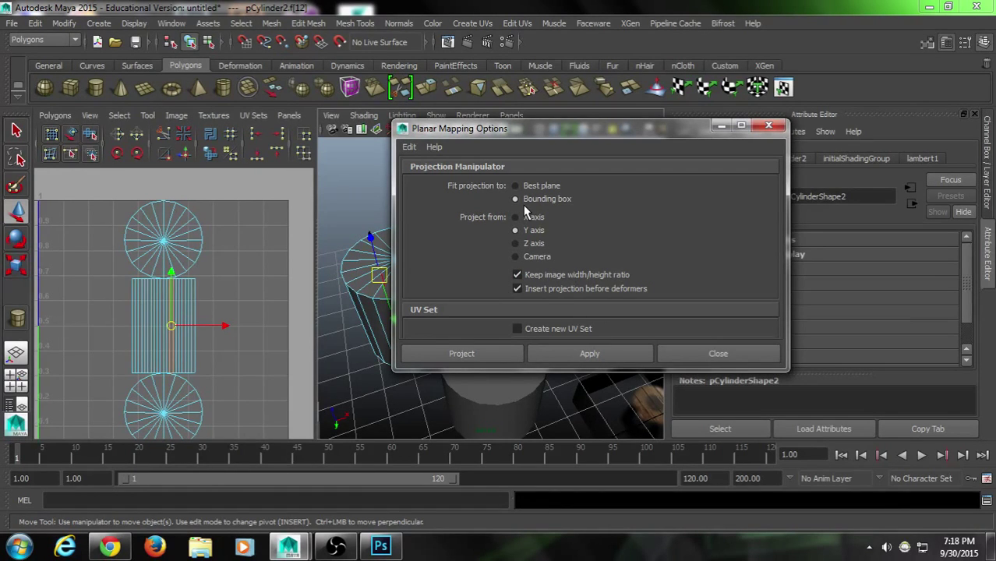
left_click(751, 350)
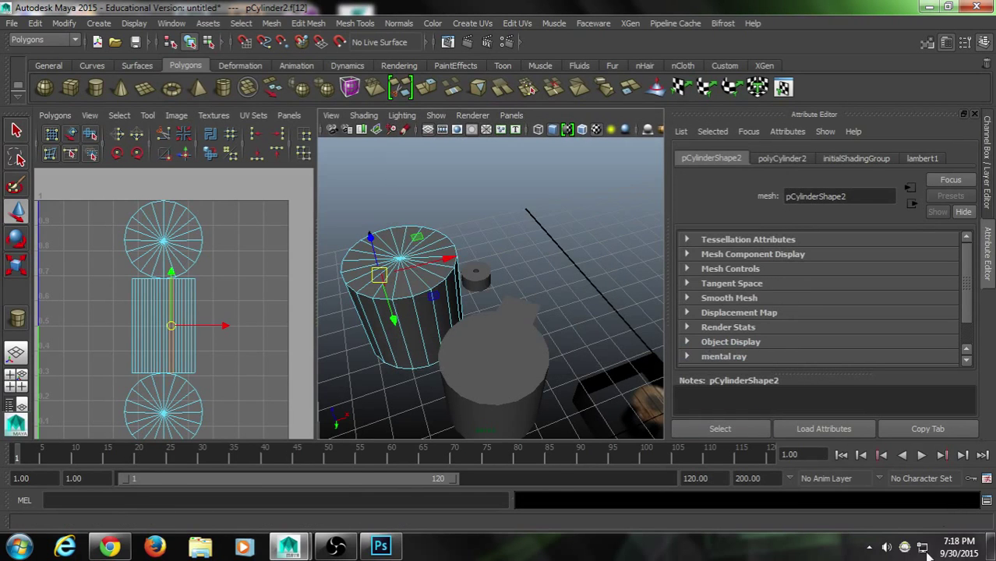
Step: Switch to the Open Broadcaster Software window
left_click(869, 551)
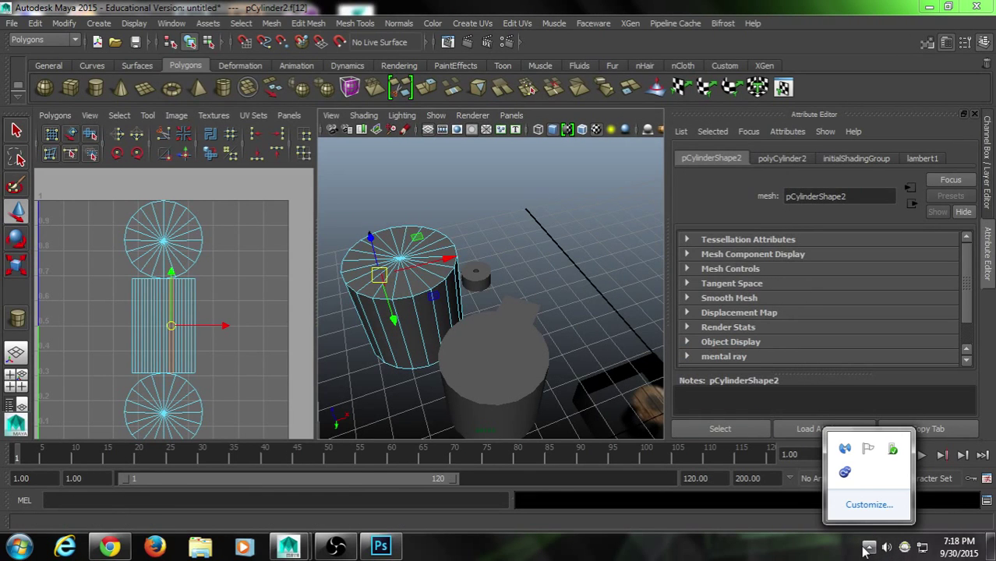
left_click(337, 548)
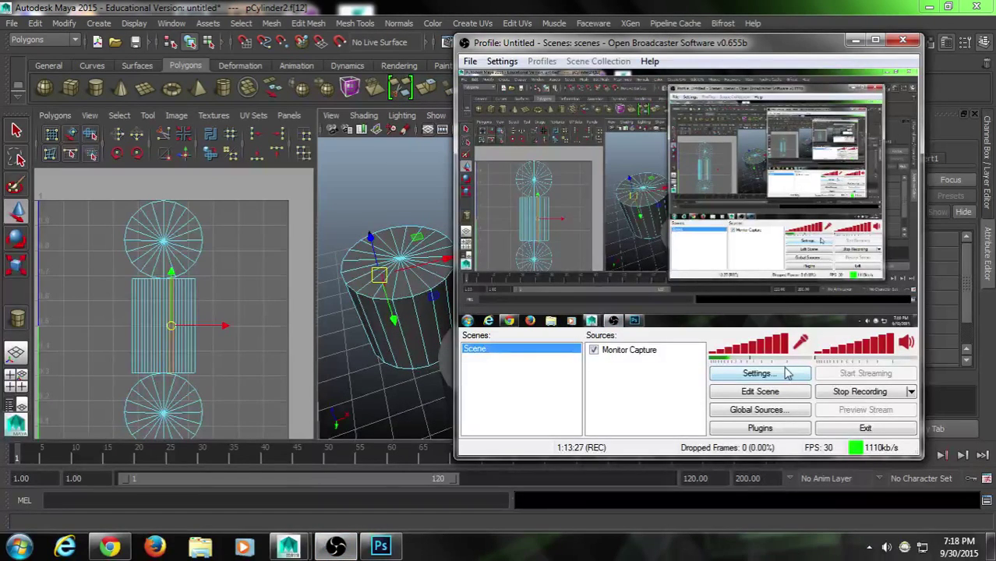